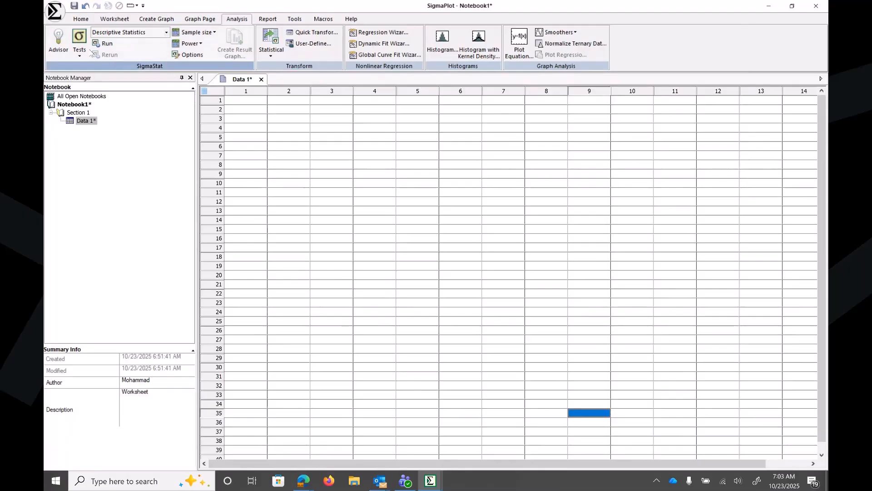
Cascade the open windows and reposition the floating Data 1 worksheet window in the workspace.
left_click(83, 22)
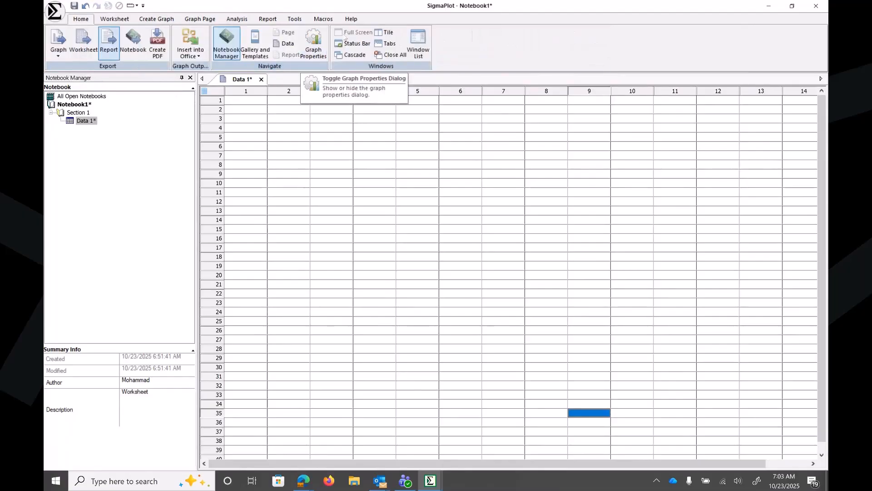
left_click(355, 56)
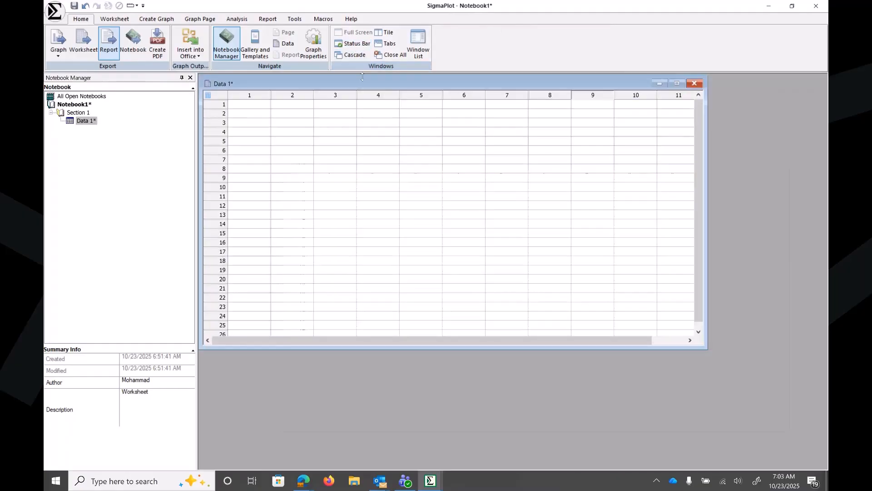
left_click_drag(364, 80, 391, 96)
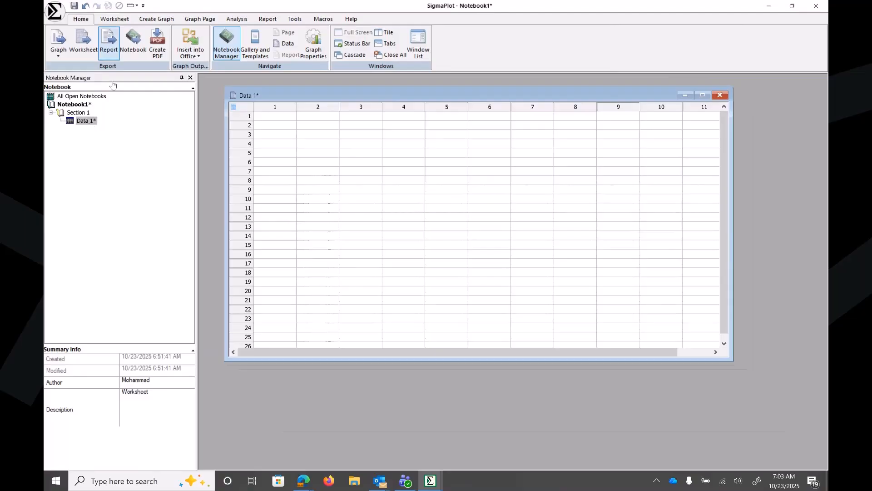
Create a new notebook of type SigmaPlot 16.
left_click(60, 17)
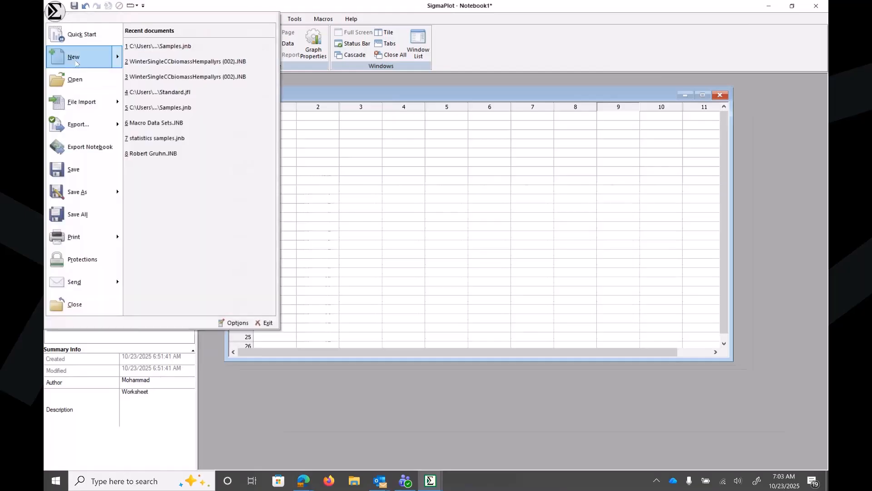
mouse_move(76, 63)
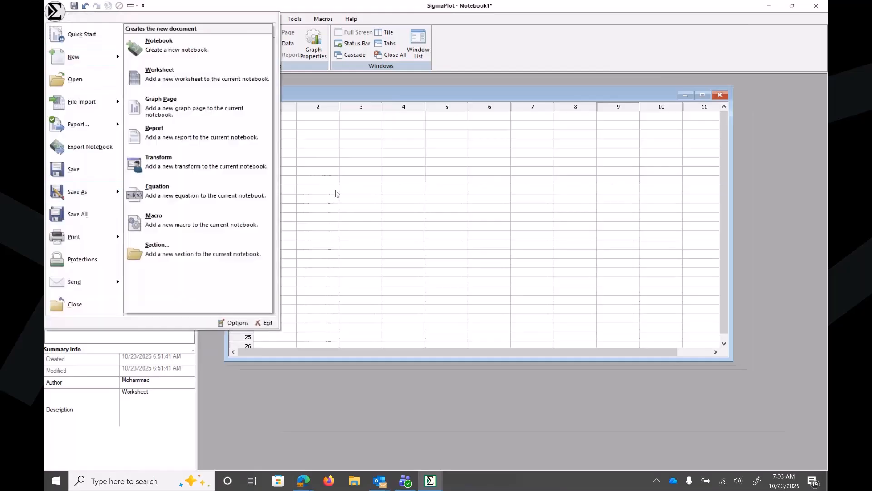
left_click(333, 98)
left_click(50, 13)
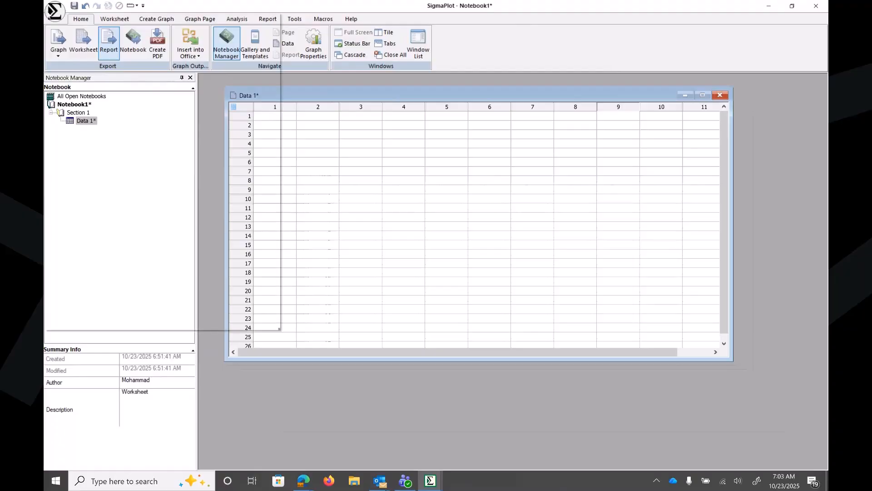
left_click(64, 61)
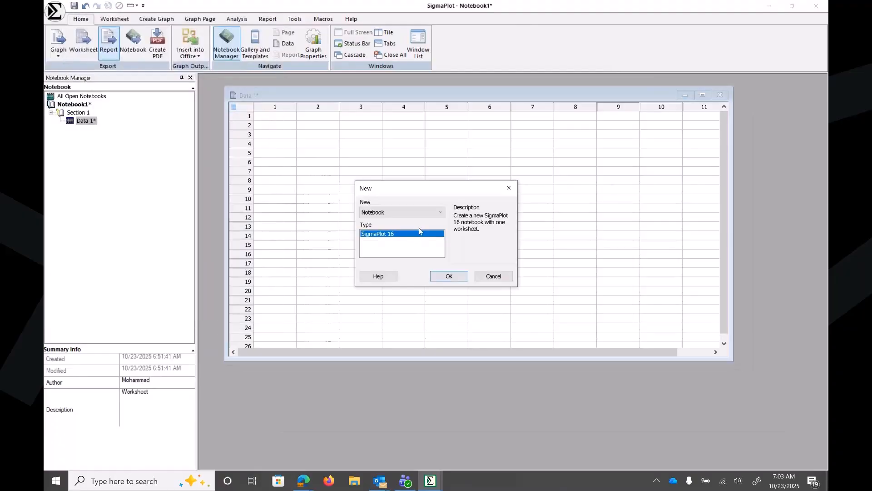
left_click(448, 279)
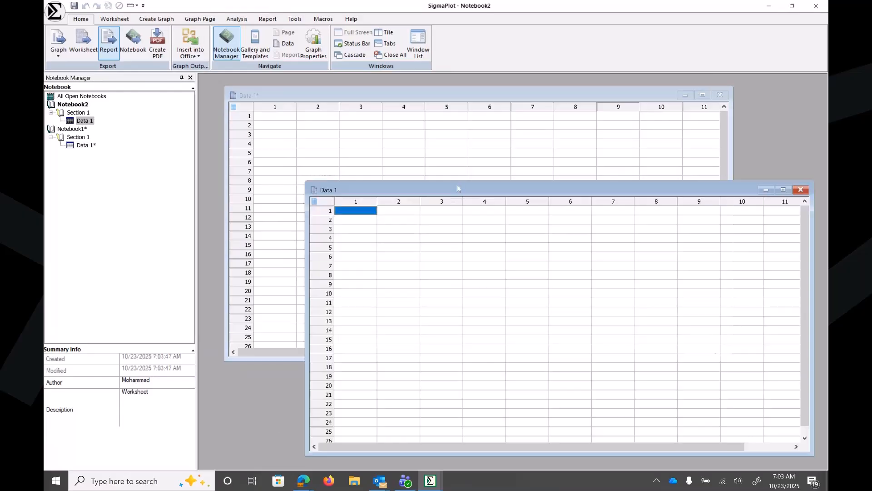
Close Notebook1's Data 1 worksheet window and reposition Notebook2's Data 1 worksheet window in the workspace.
left_click_drag(457, 188, 385, 126)
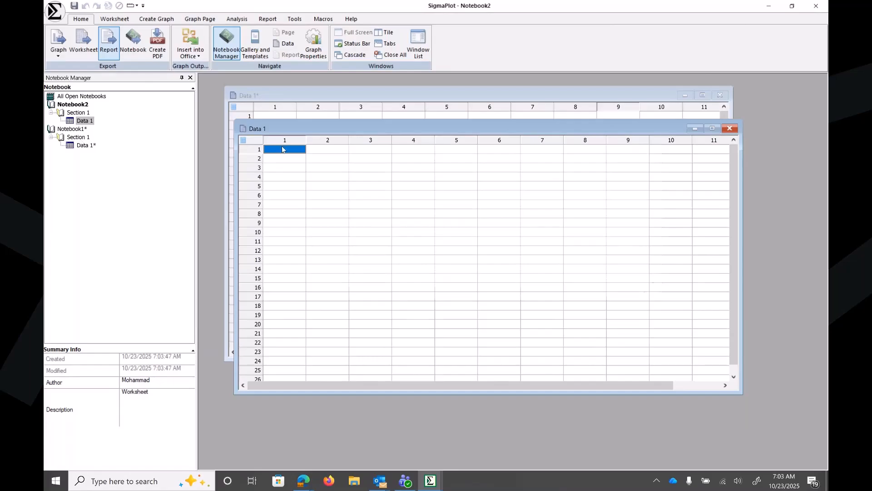
left_click(679, 97)
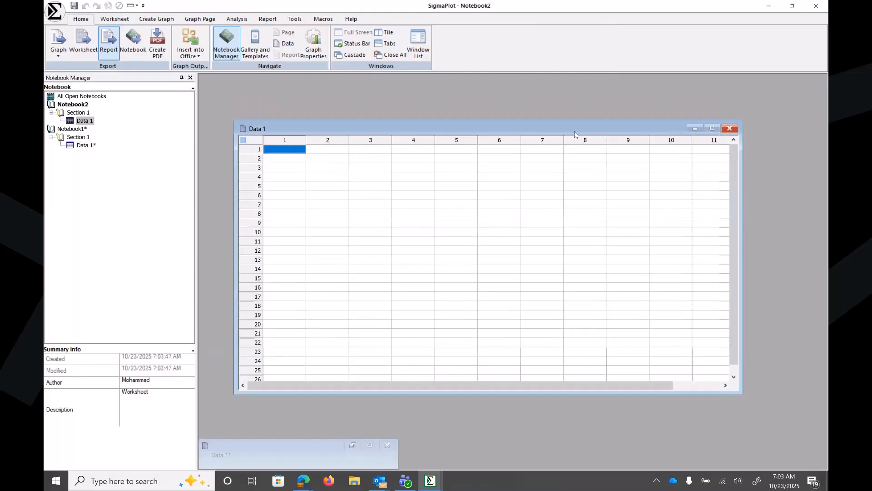
left_click_drag(575, 134, 571, 108)
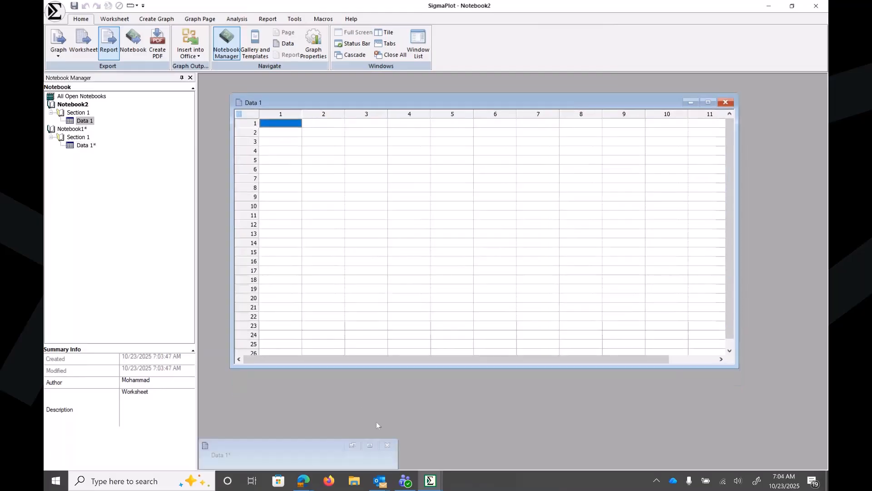
left_click(388, 444)
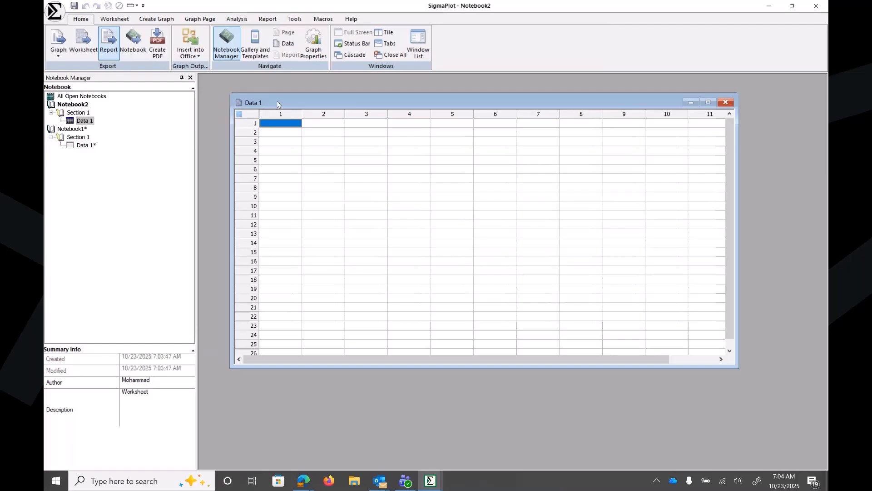
left_click_drag(273, 100, 267, 94)
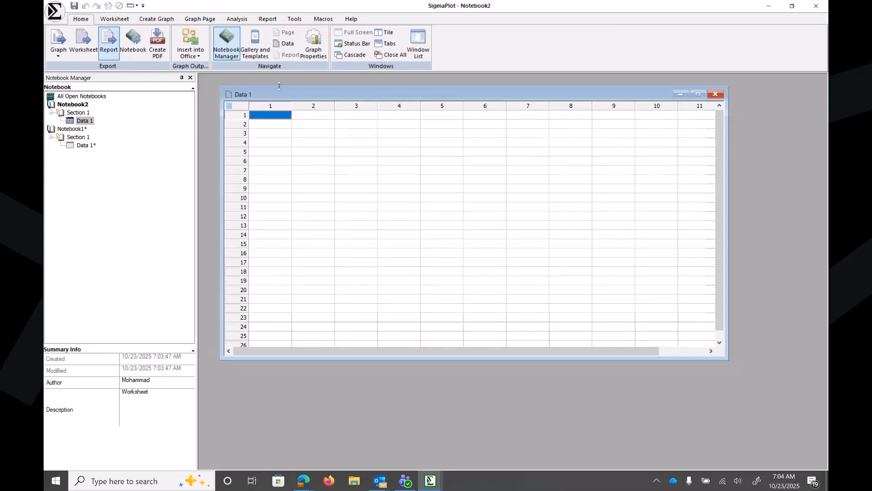
View the program's version and registration details in About SigmaPlot, closing the dialog when done.
left_click(350, 19)
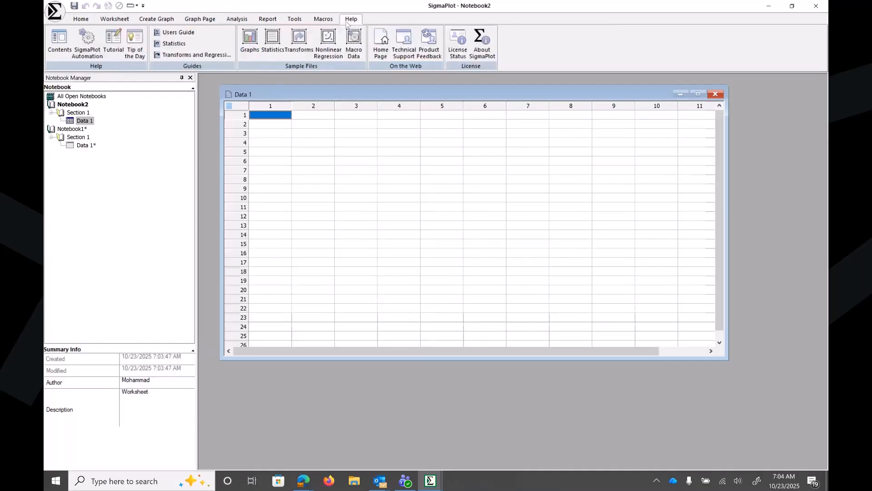
left_click(488, 51)
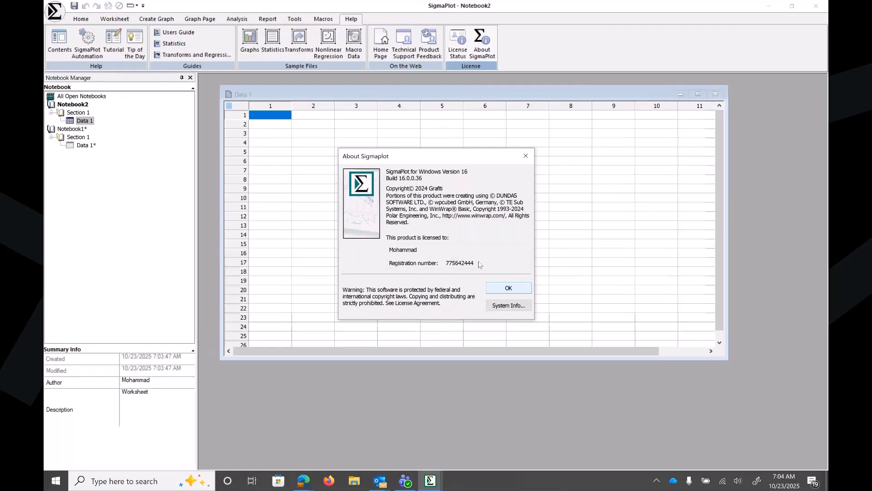
left_click(509, 289)
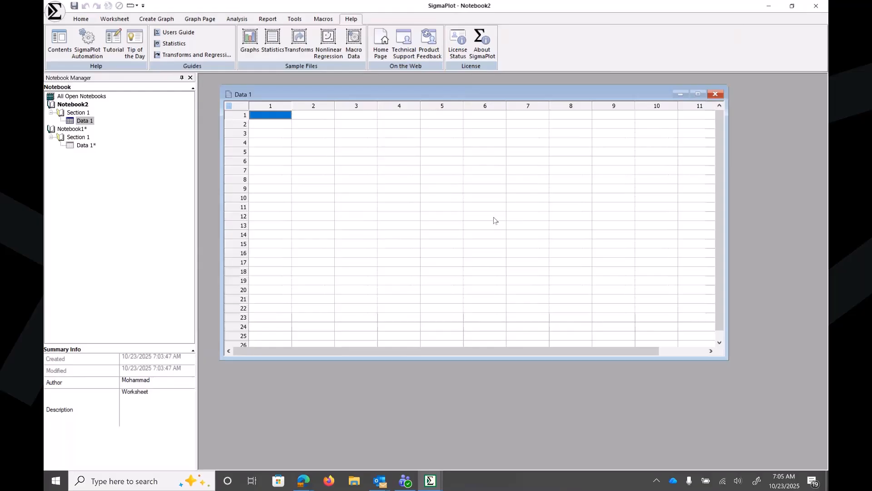
Open the license status utility and examine the machine fingerprint and its C2V file export, without saving a file.
left_click(458, 55)
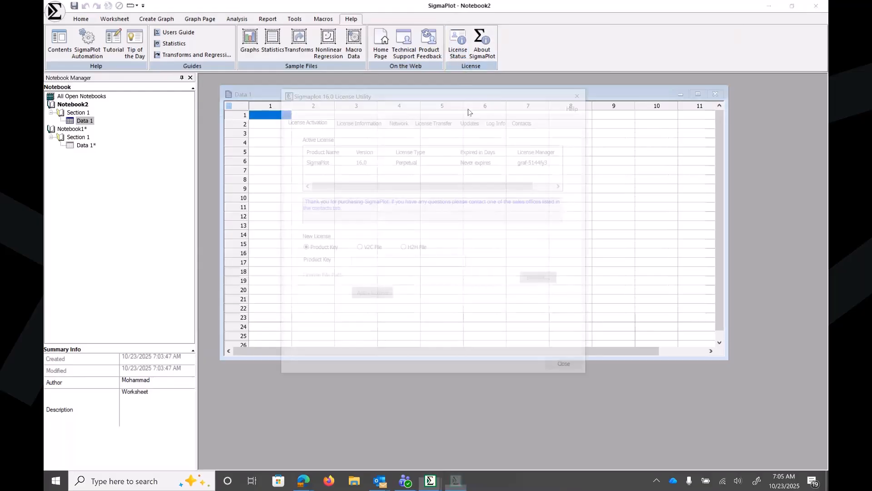
left_click_drag(465, 101, 468, 132)
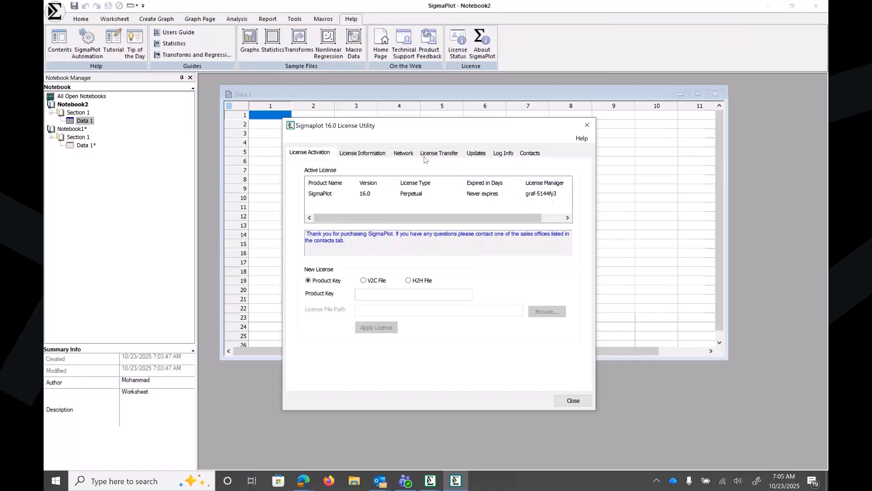
left_click(376, 155)
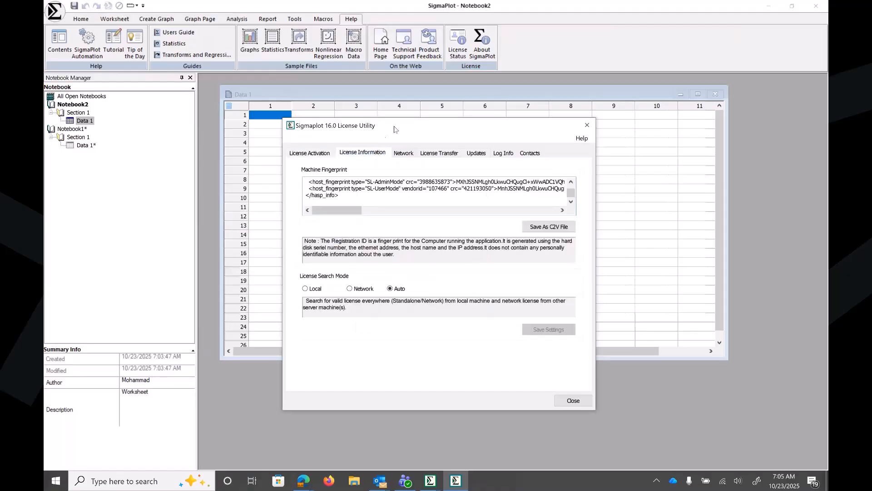
left_click_drag(395, 129, 395, 142)
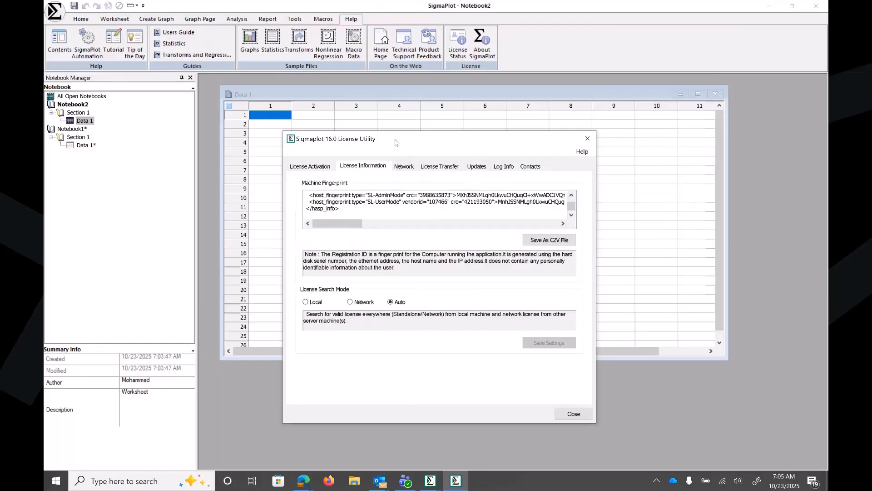
left_click_drag(396, 143, 386, 126)
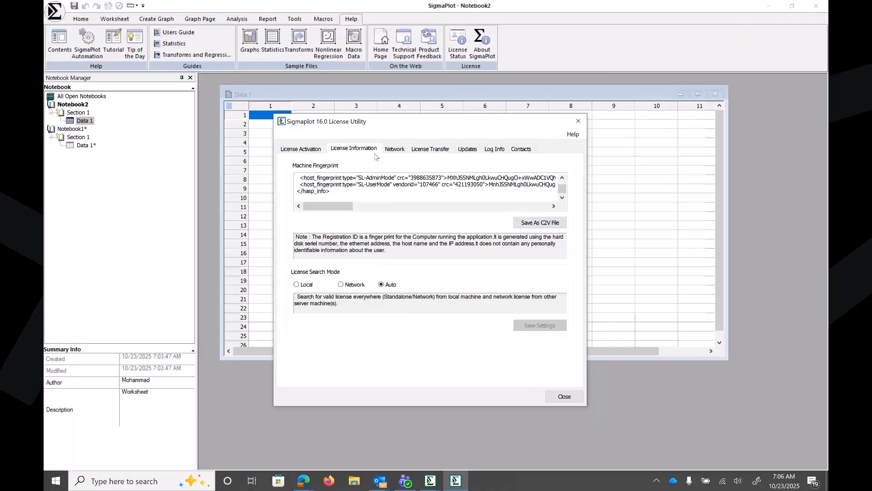
left_click(526, 226)
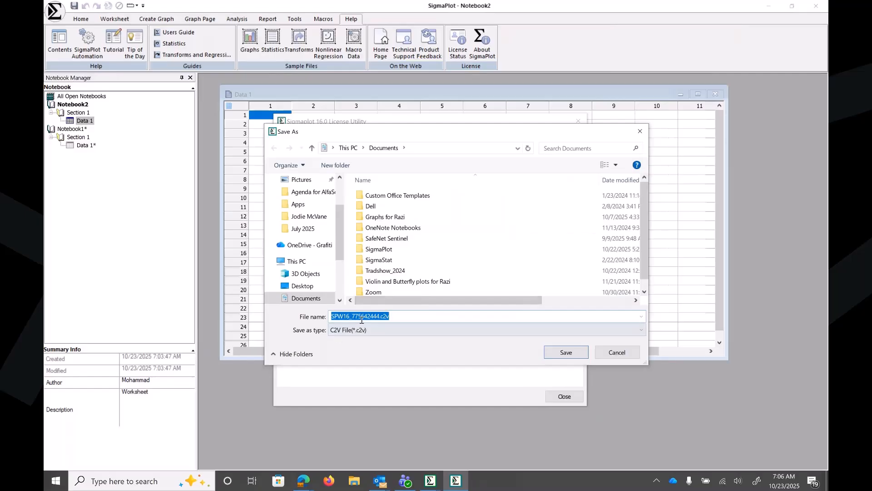
left_click(629, 353)
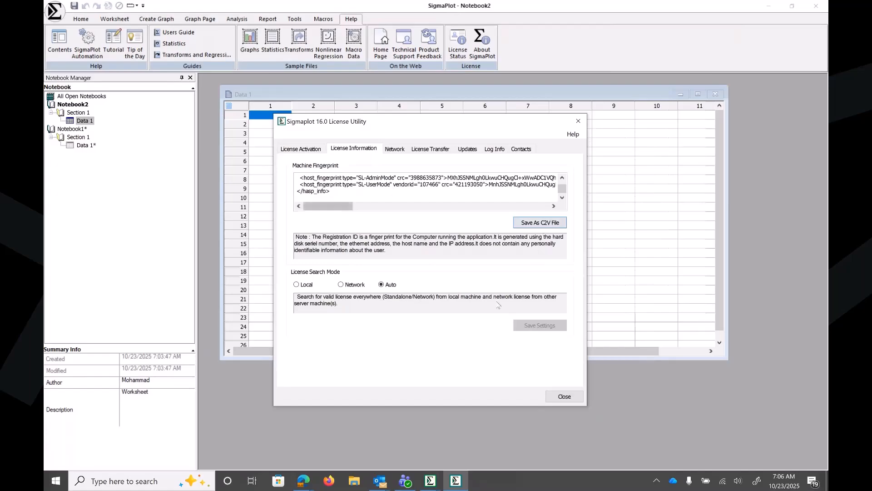
Examine the new-license activation options, comparing Product Key with V2C File, and close the license utility.
left_click(305, 151)
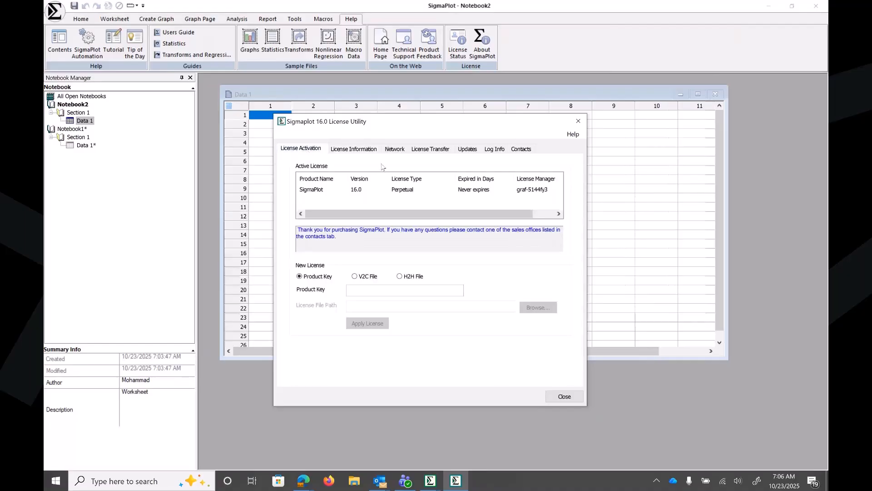
left_click(354, 277)
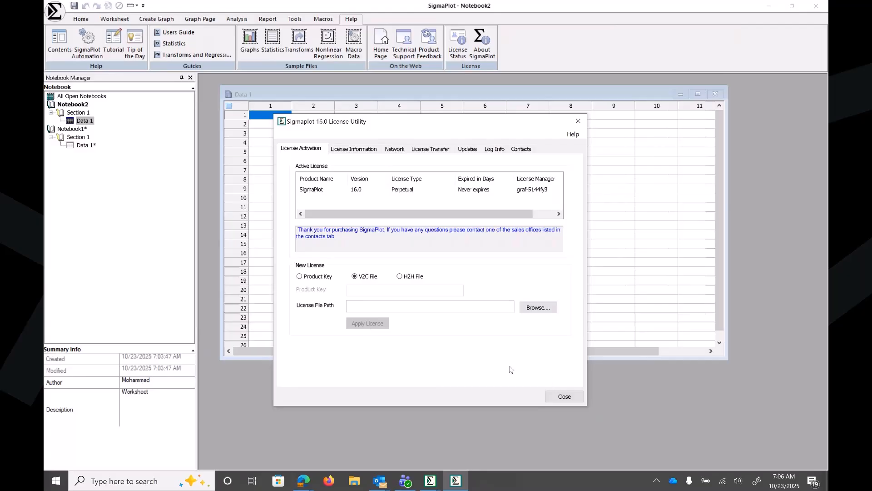
left_click(300, 277)
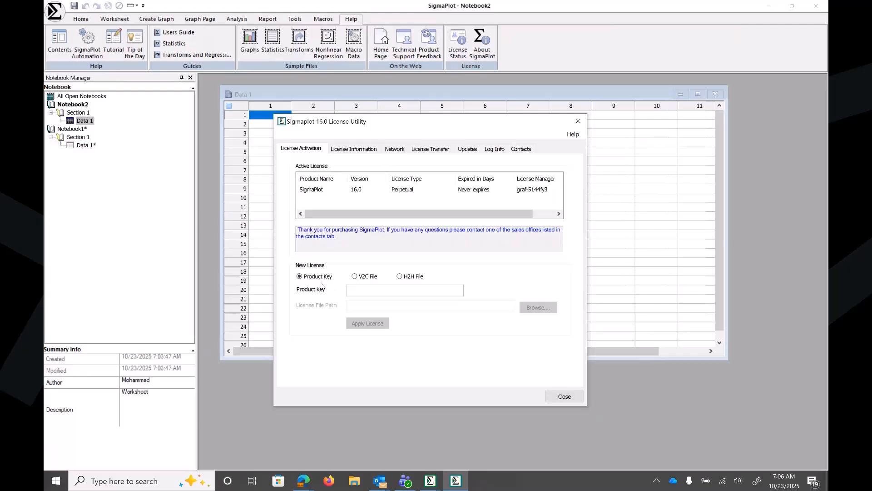
left_click(350, 292)
left_click(355, 276)
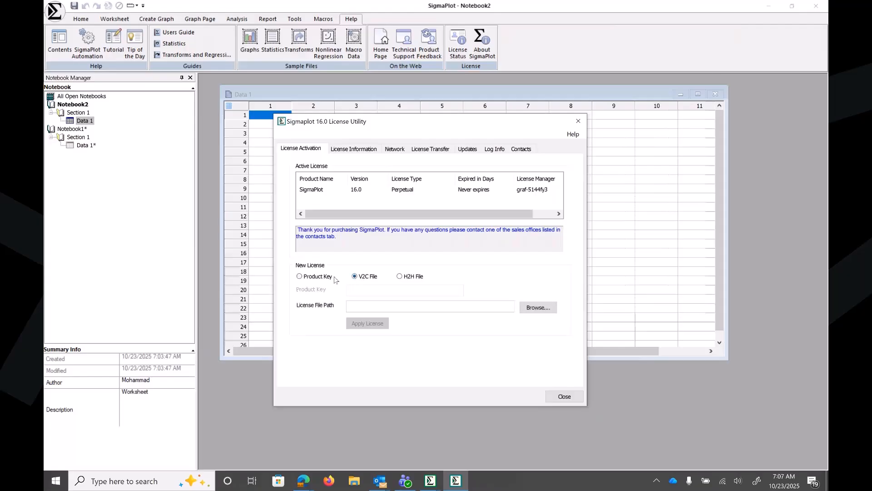
left_click(300, 276)
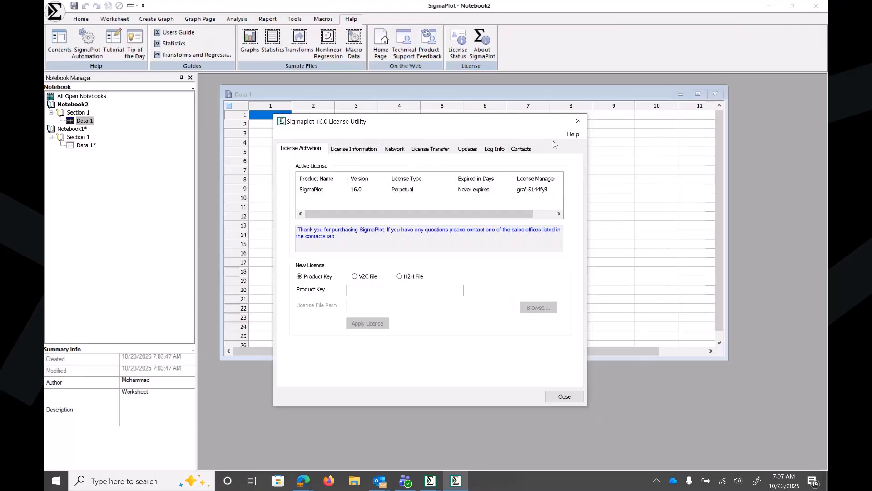
left_click(576, 124)
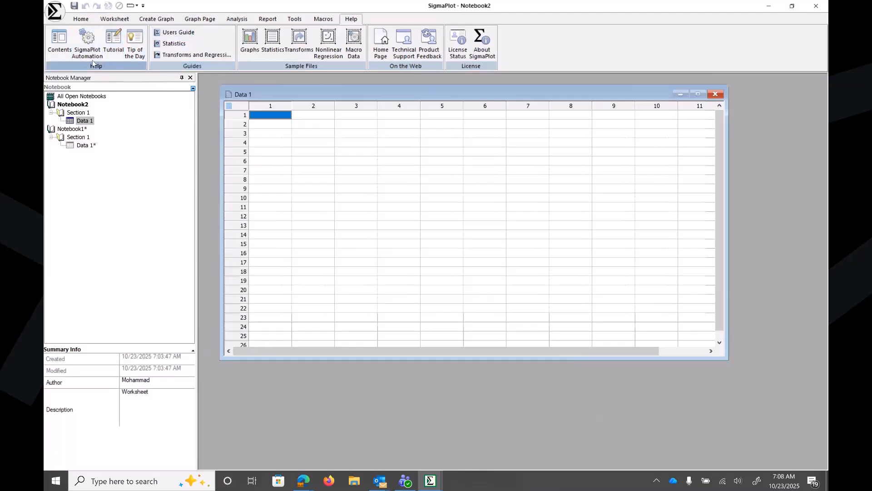
Open the SigmaPlot User Guide and look through its table of contents and keyword index.
left_click(61, 46)
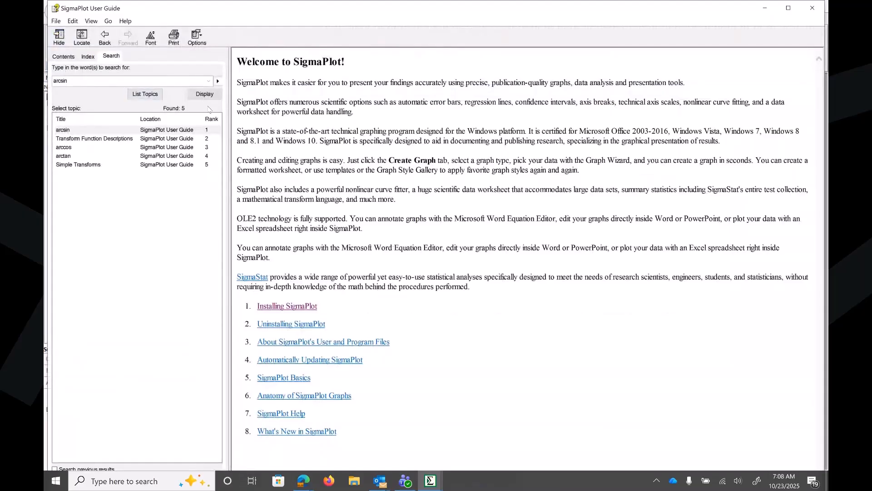
left_click(89, 57)
left_click(68, 58)
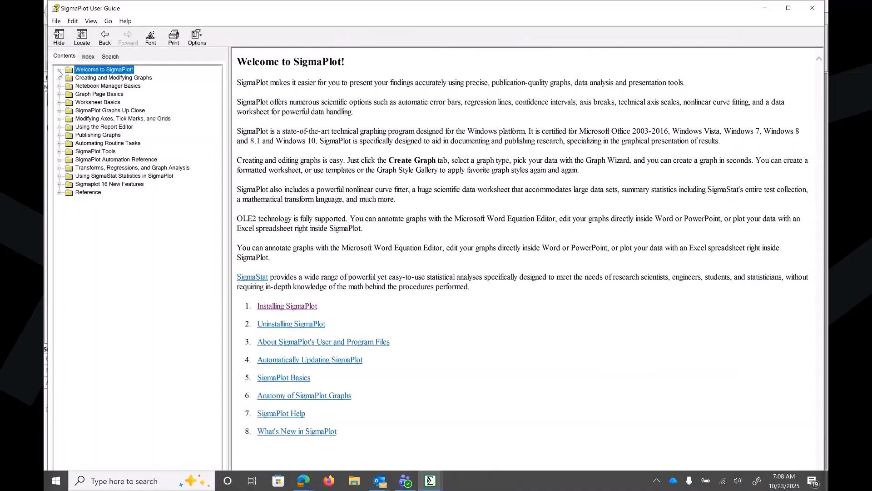
left_click(87, 58)
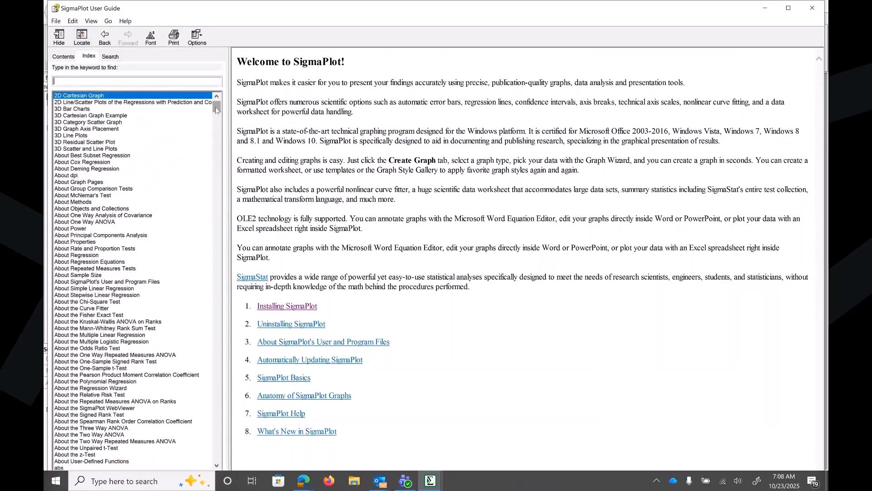
mouse_move(217, 110)
left_mouse_down()
mouse_move(218, 290)
mouse_move(217, 107)
left_mouse_up()
Search the user guide for "arcsin" and display the arcsin topic.
left_click(112, 56)
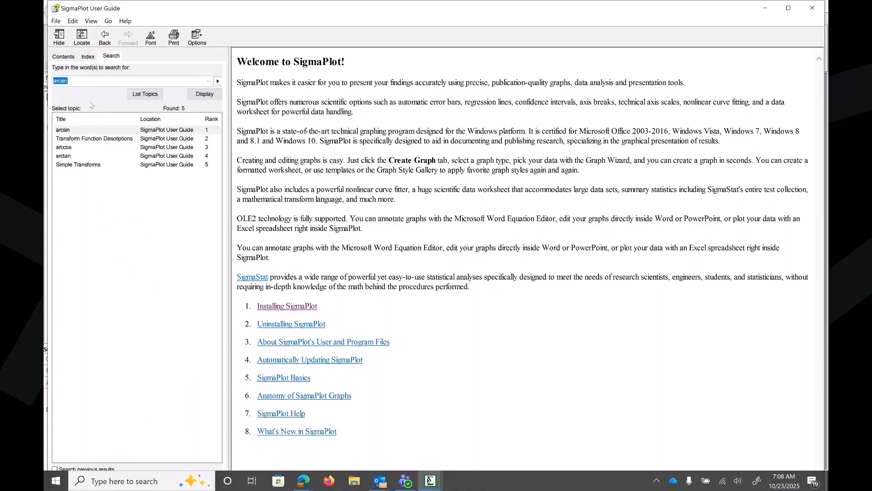
left_click(139, 95)
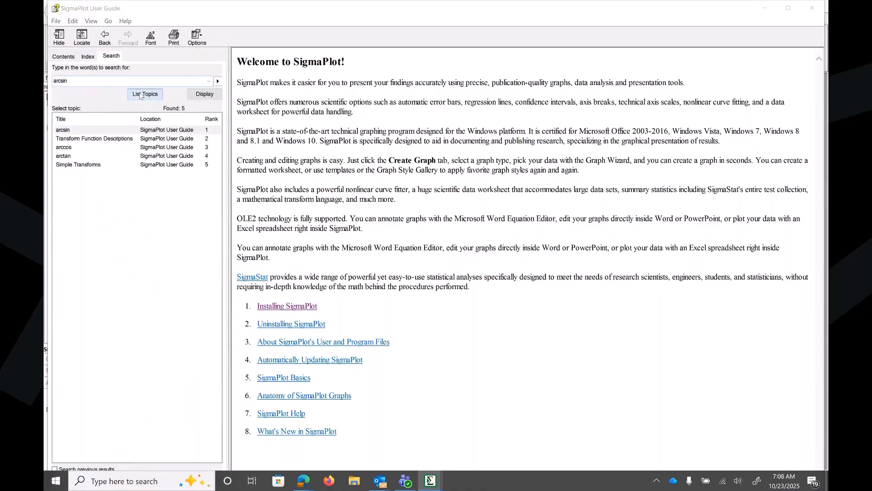
double_click(75, 132)
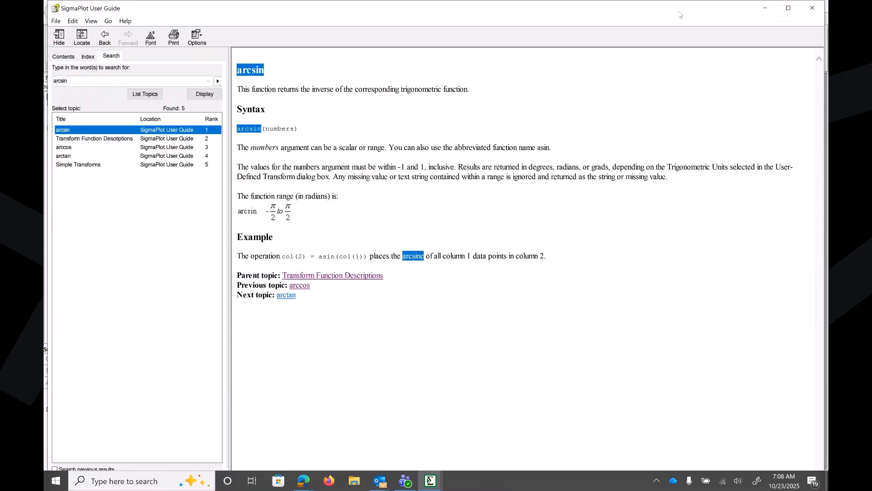
Set the user guide aside, open the A Walk Through SigmaPlot tutorial and list the topics of Lesson 1.
left_click_drag(680, 15, 708, 19)
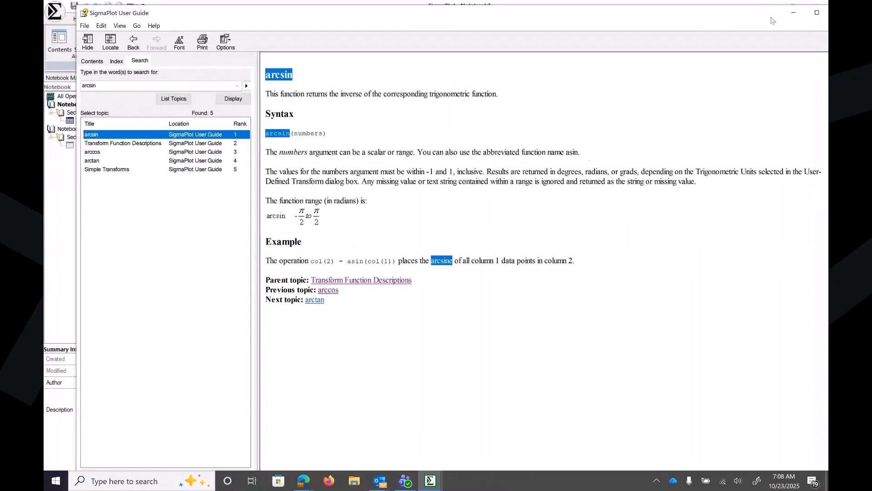
left_click(55, 231)
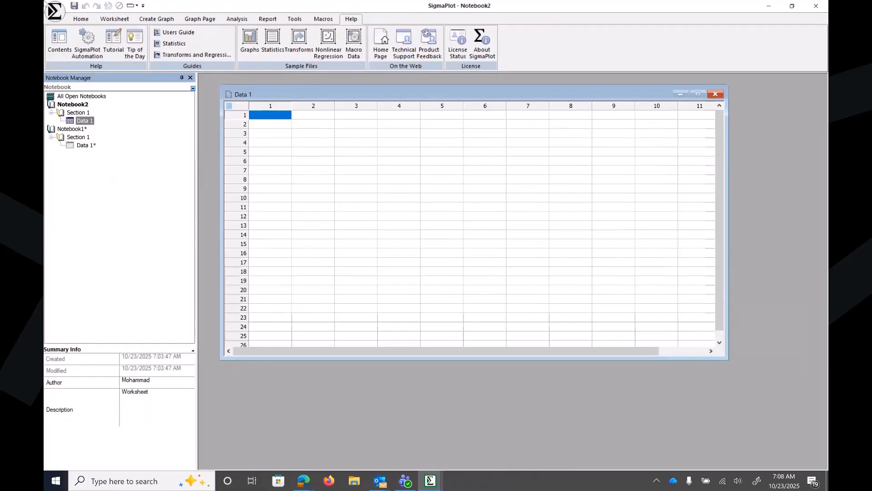
left_click(115, 51)
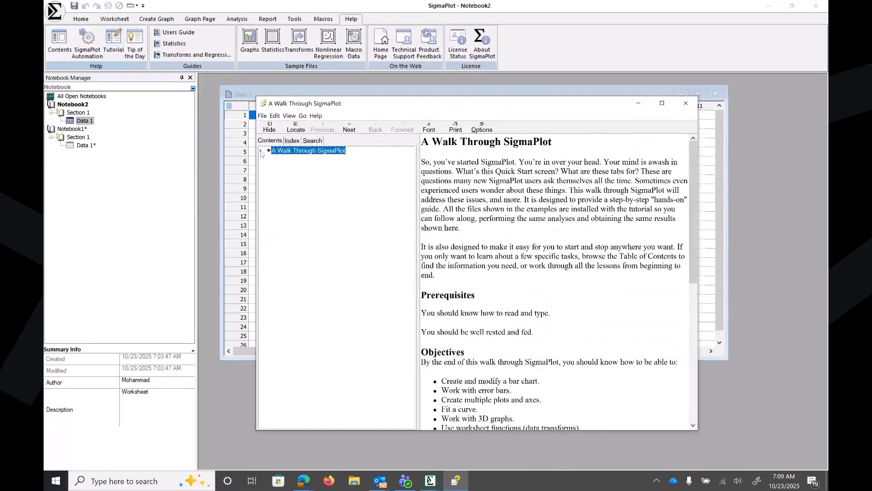
left_click(261, 152)
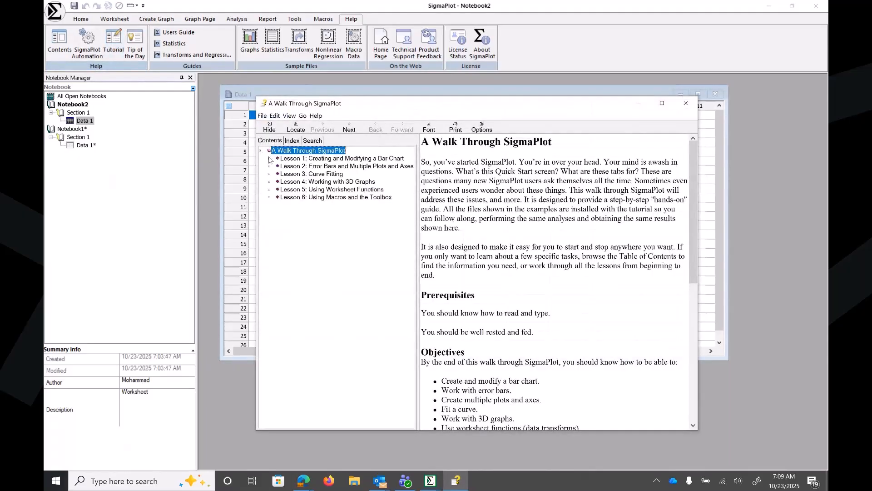
left_click(269, 159)
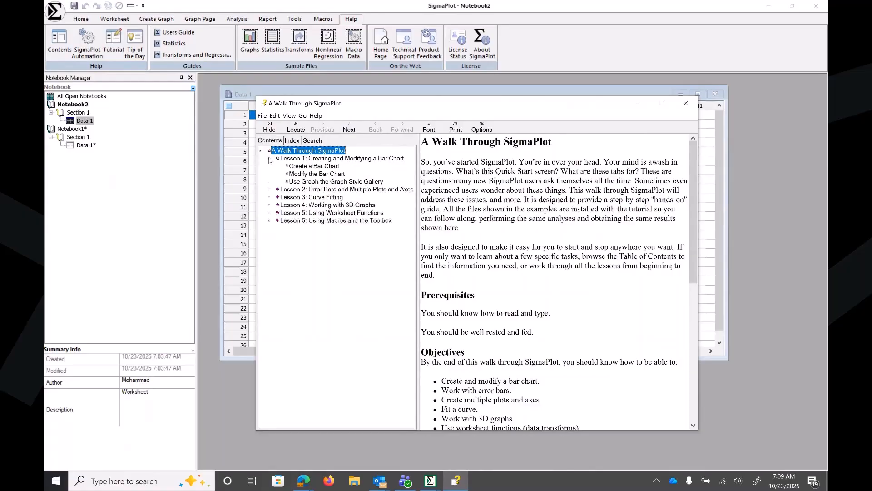
Read through the tutorial's Create a Bar Chart topic in Lesson 1 and close the tutorial.
left_click(314, 167)
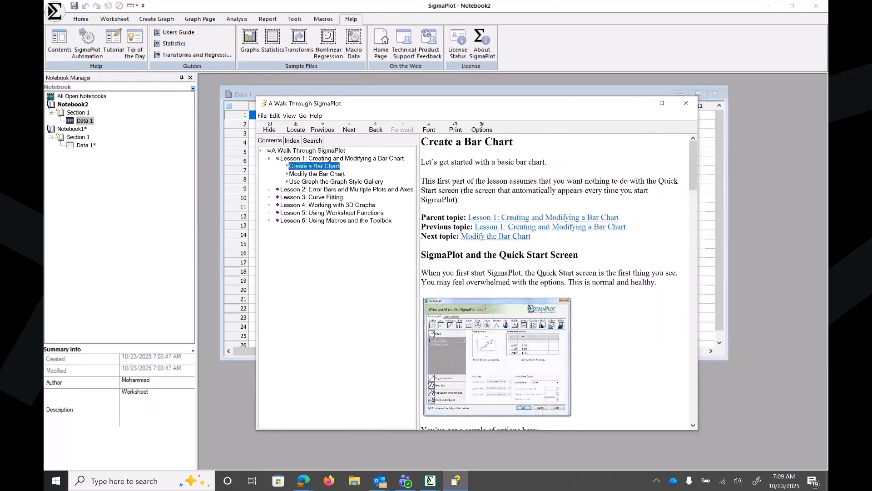
scroll(523, 268, "down", 15)
scroll(543, 279, "down", 20)
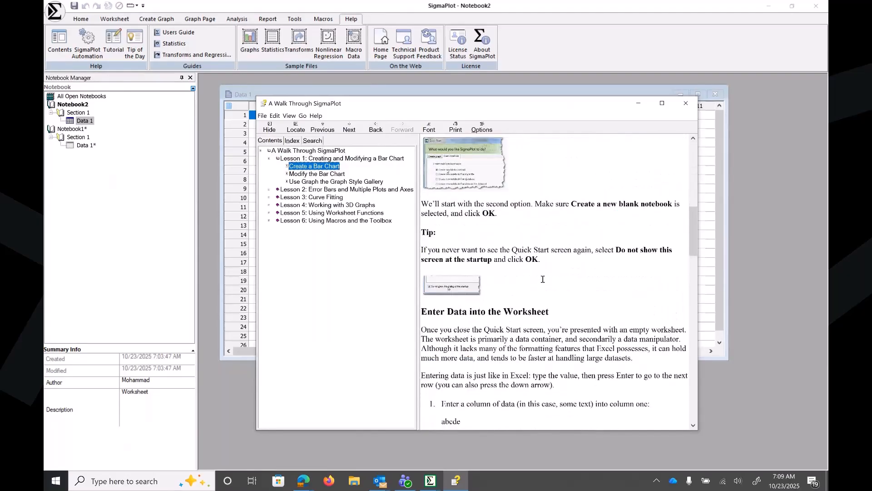
scroll(542, 279, "down", 15)
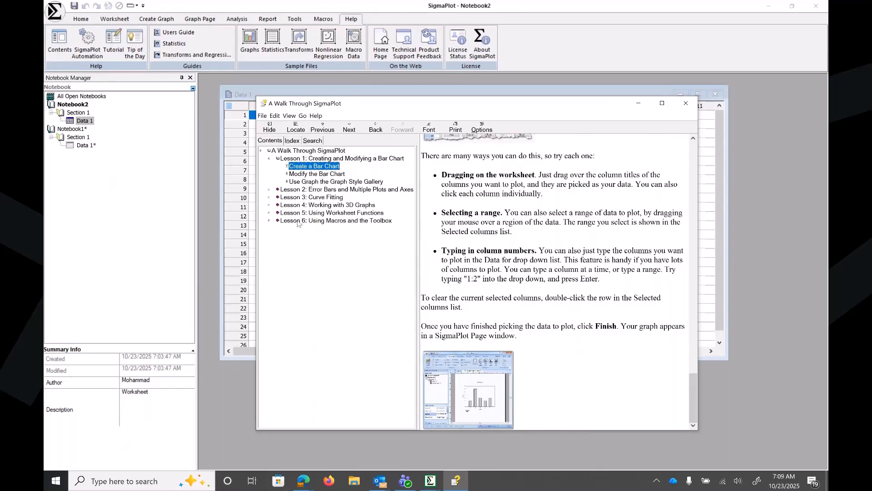
left_click(686, 104)
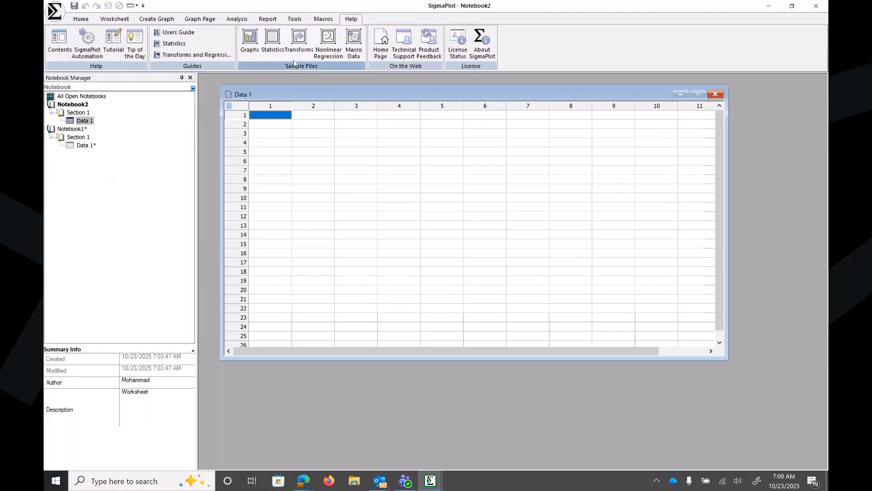
Open the sample graphs notebook Samples.jnb and display the Polar Plot graph page from Example 7.
left_click(250, 48)
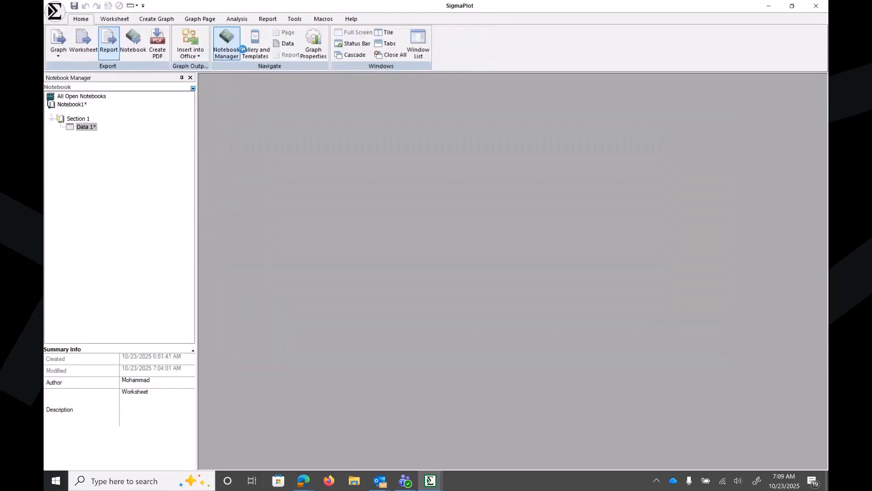
left_click_drag(189, 166, 189, 99)
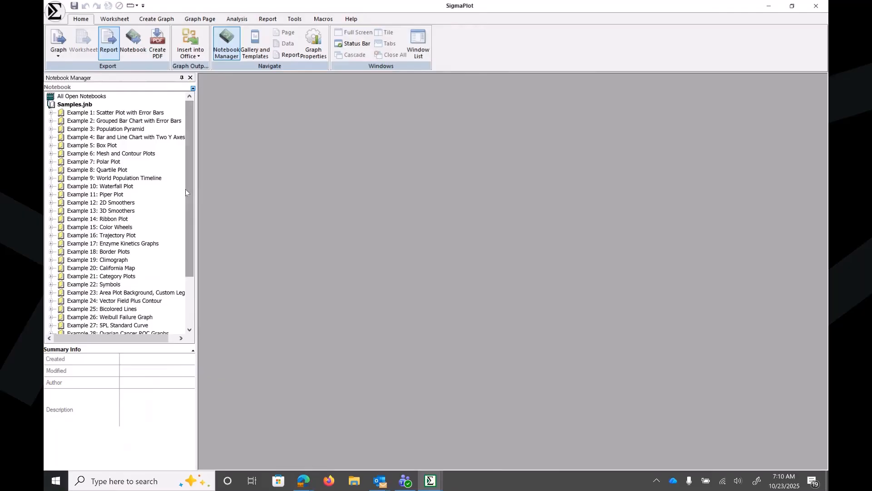
left_click_drag(186, 189, 188, 194)
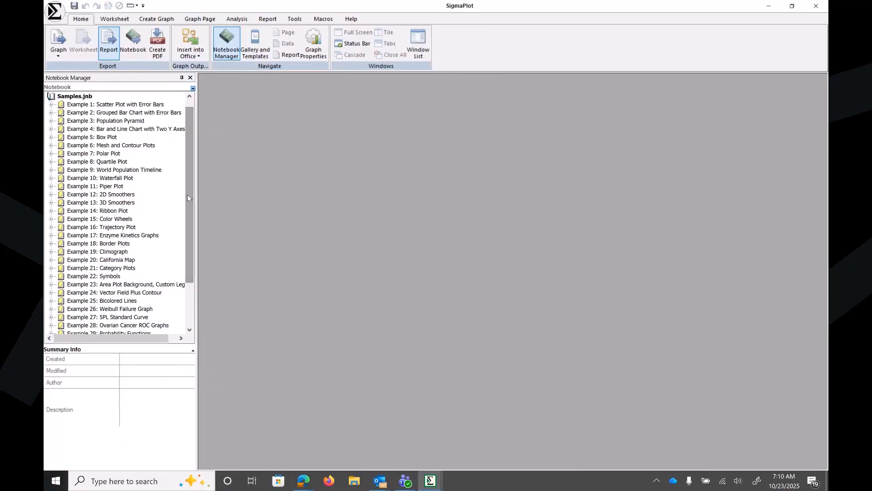
left_click(51, 154)
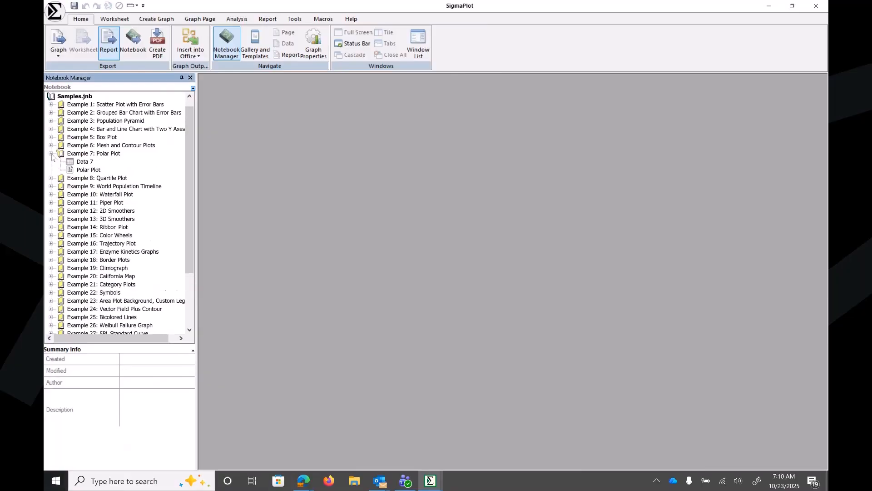
double_click(89, 170)
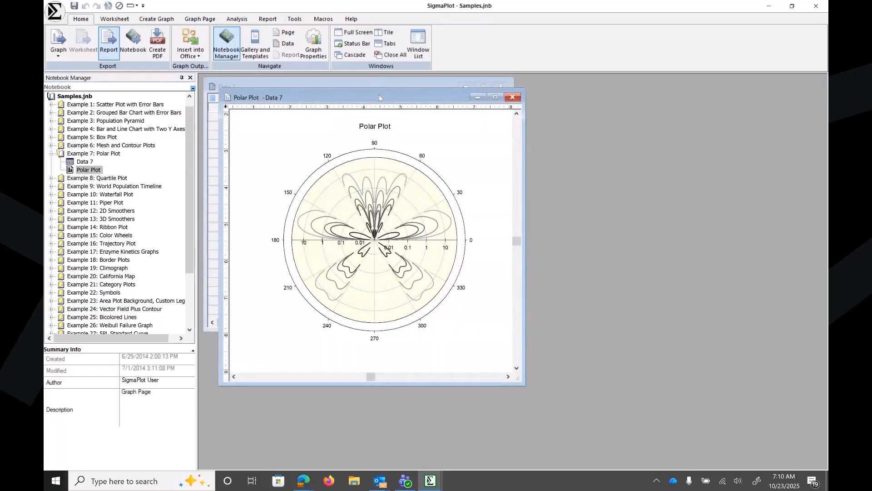
Enlarge the Polar Plot window and reposition it so the Data 7 worksheet's columns are visible behind it.
left_click_drag(381, 91, 483, 92)
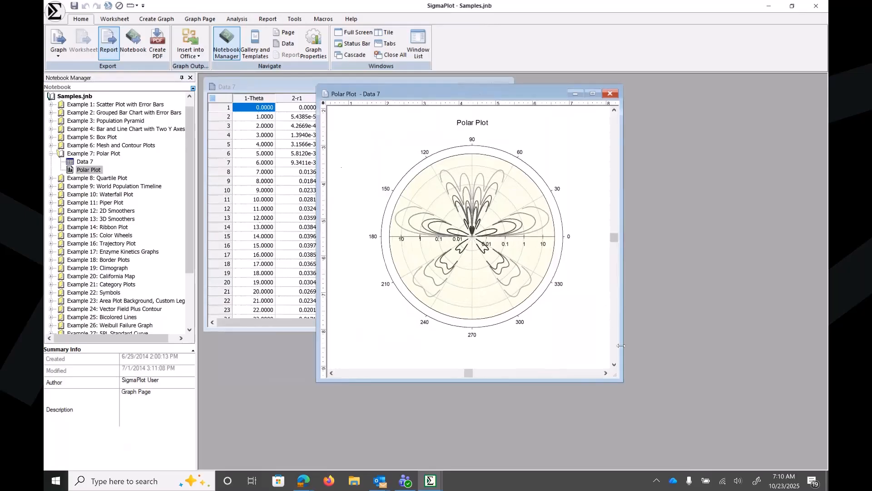
left_click_drag(617, 381, 738, 402)
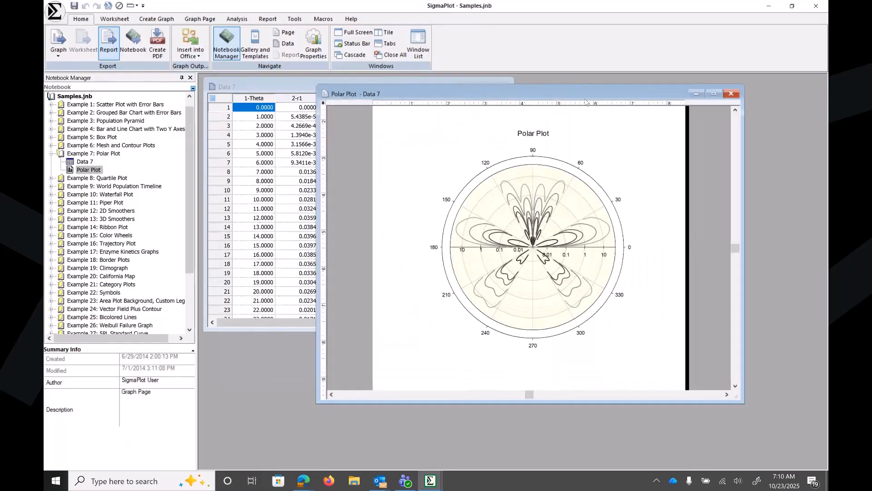
left_click_drag(585, 99, 600, 133)
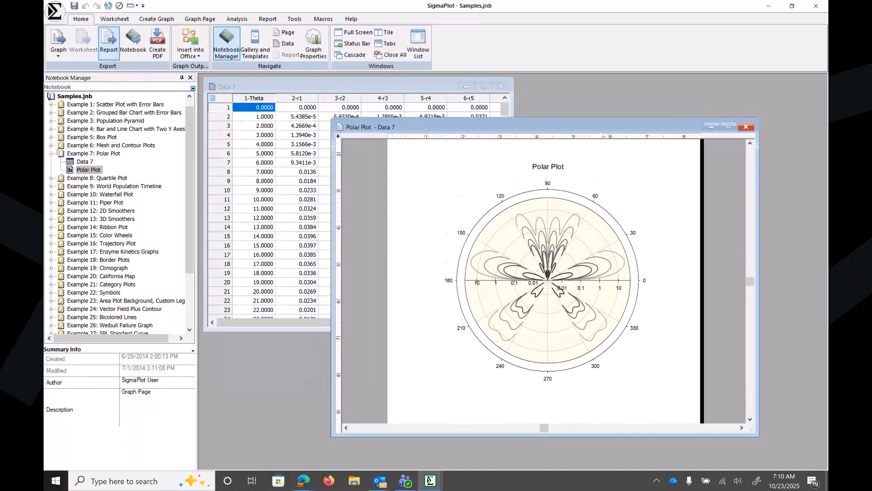
Open the polar plot's Graph Properties, examine the grid settings and the radial axis scale types, and close the dialog.
double_click(556, 210)
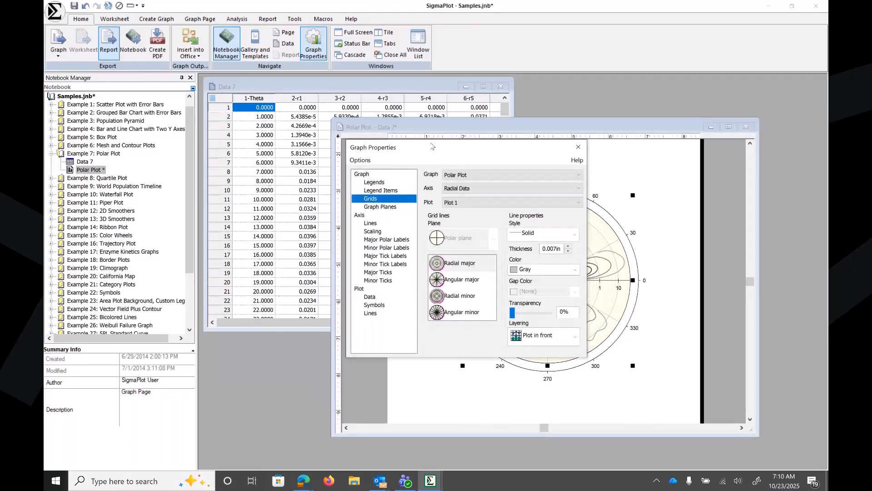
left_click_drag(431, 146, 341, 131)
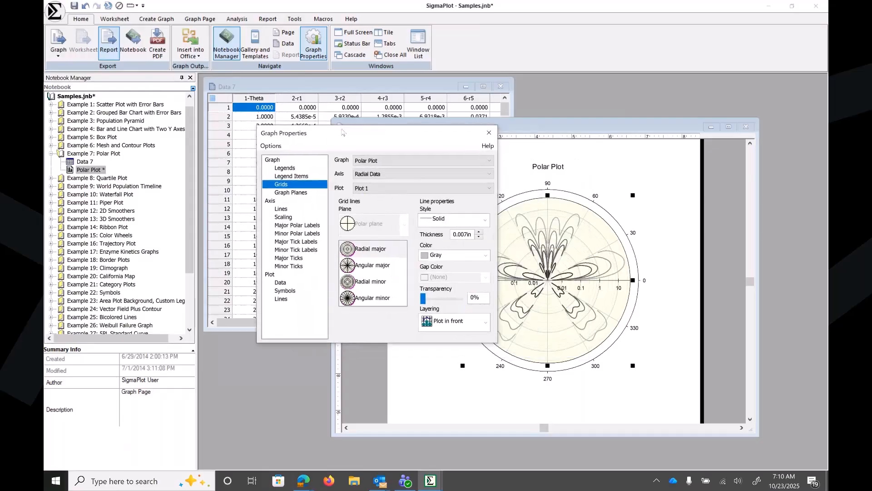
left_click(285, 218)
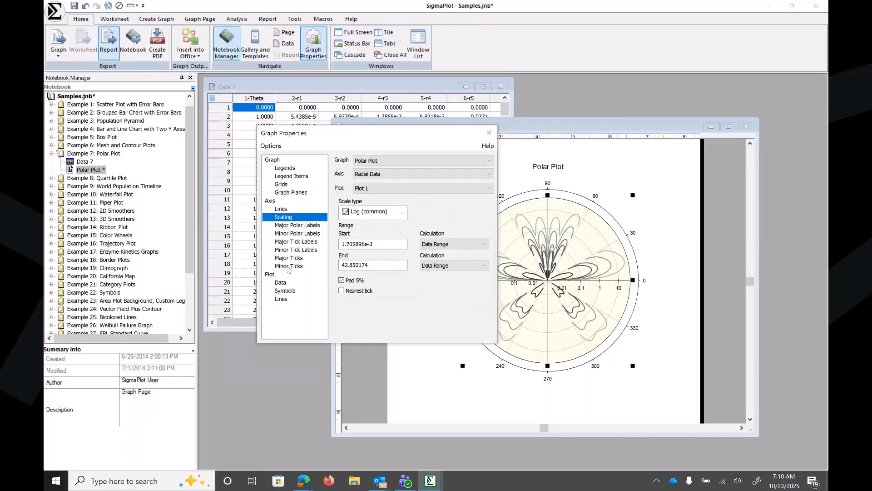
left_click(403, 213)
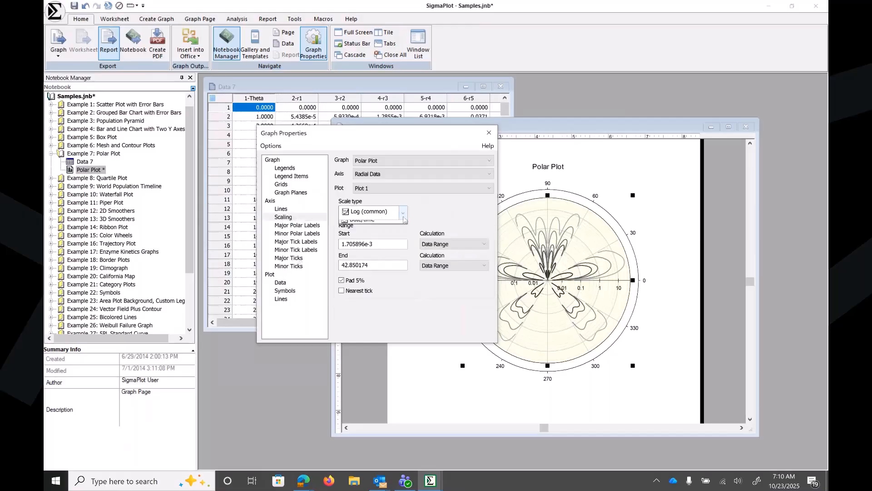
left_click(404, 219)
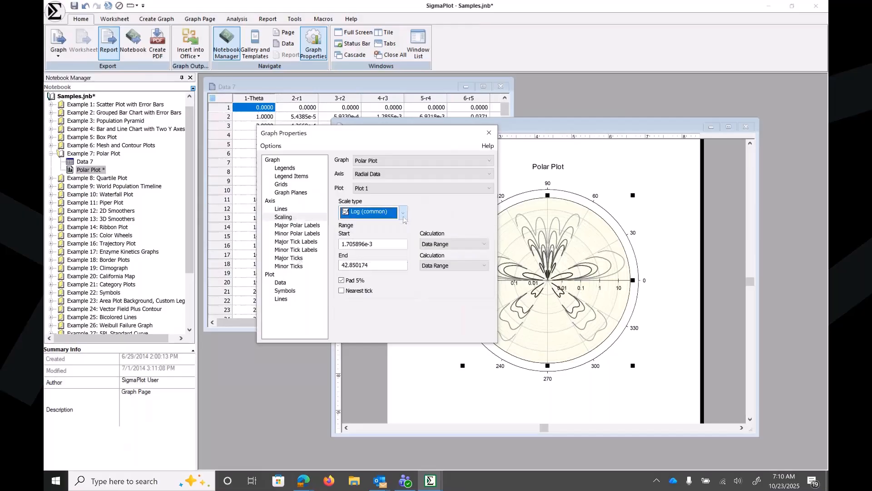
left_click(485, 138)
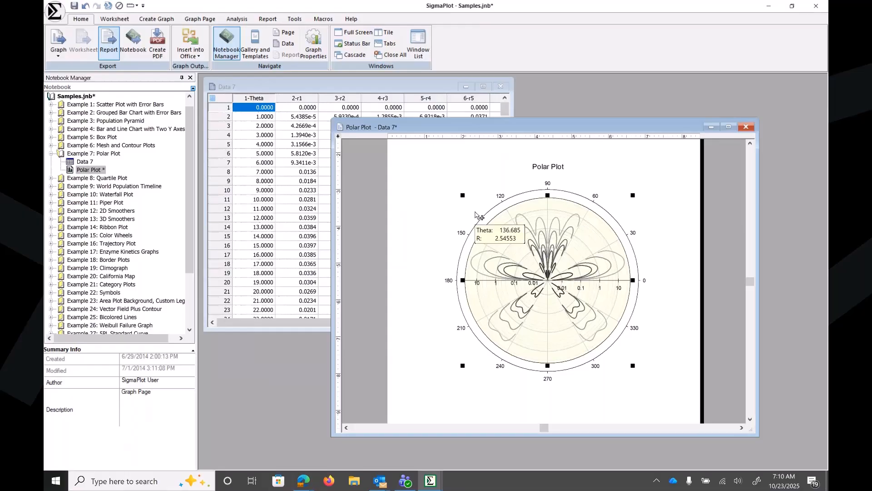
Reopen the polar plot's Graph Properties, review its data sampling, scaling, polar label and plot settings, and close the dialog.
double_click(477, 215)
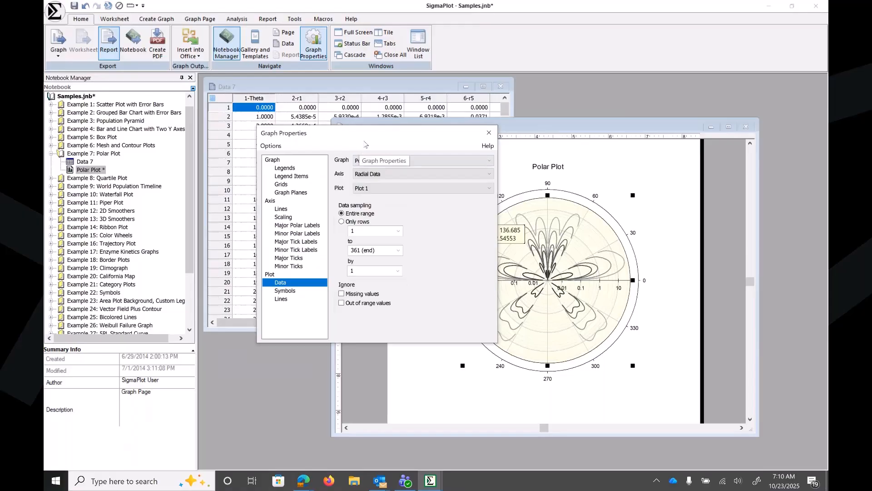
left_click_drag(386, 135, 419, 140)
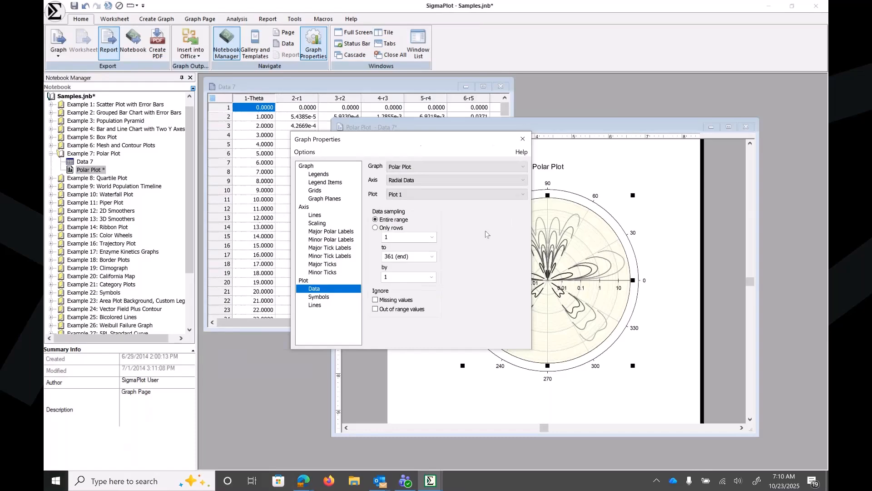
left_click(322, 225)
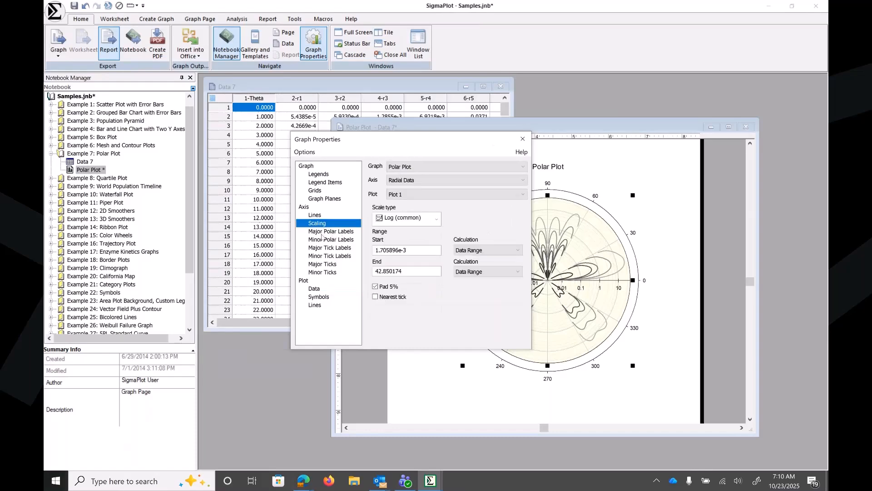
left_click(322, 234)
left_click(324, 240)
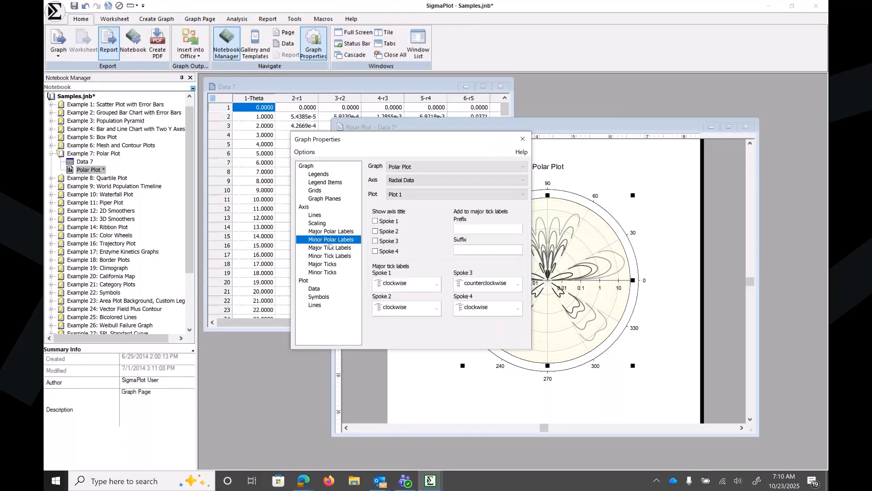
left_click(303, 282)
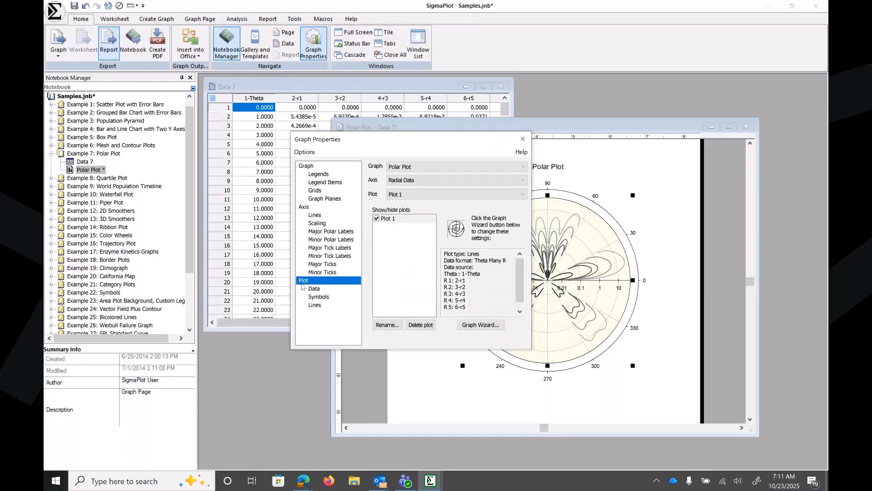
left_click_drag(402, 149, 327, 163)
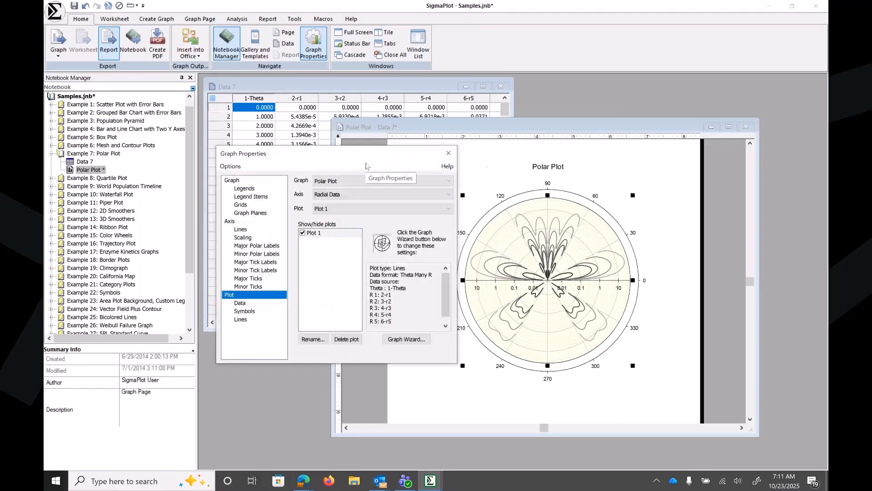
left_click(449, 154)
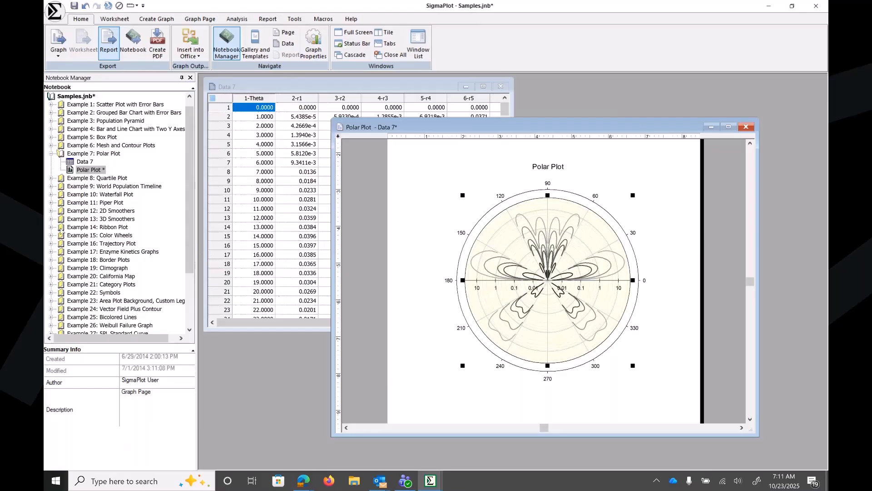
Open the Ribbon Plot graph page from Example 14 and move its window clear of the Data 14 worksheet's first columns.
left_click(51, 227)
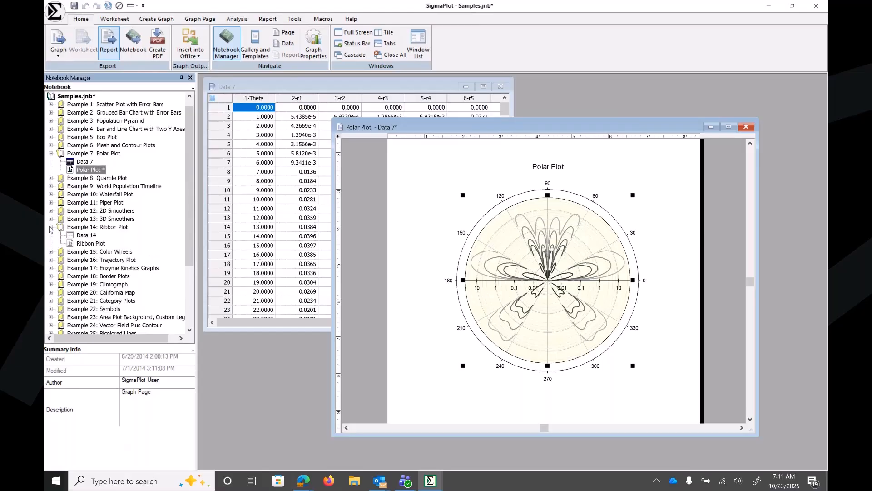
double_click(80, 243)
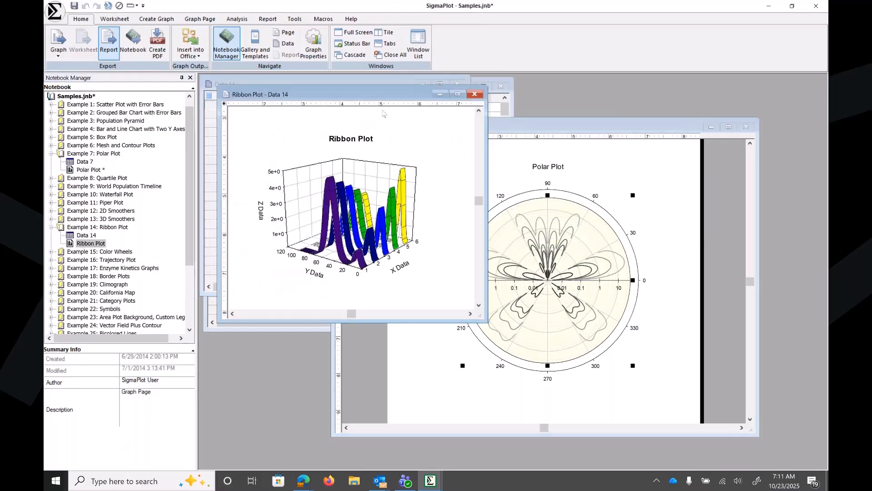
left_click_drag(383, 94, 480, 100)
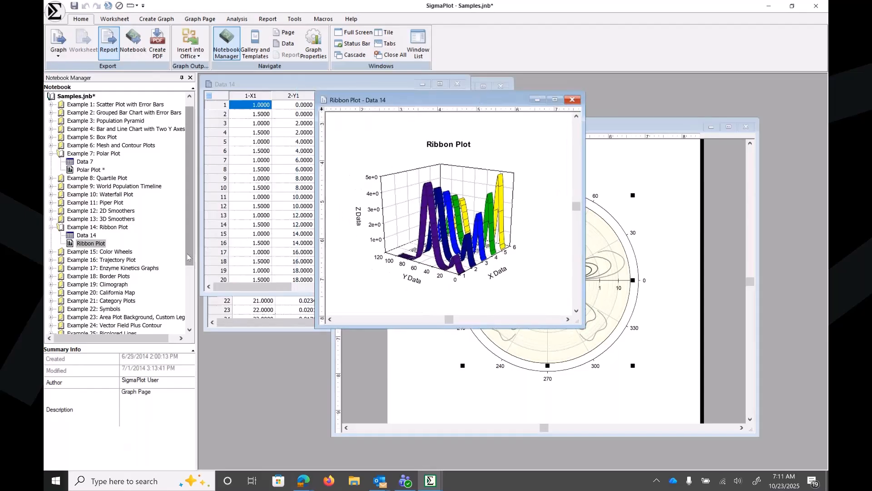
Open the Color Contour graph page from Example 6 and move its window clear of the Data 6 worksheet's first column.
scroll(188, 257, "up", 1)
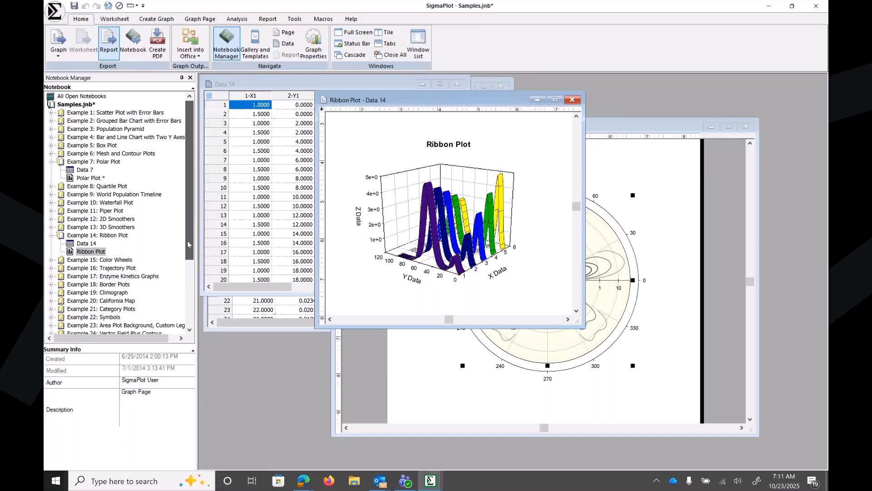
left_click(51, 154)
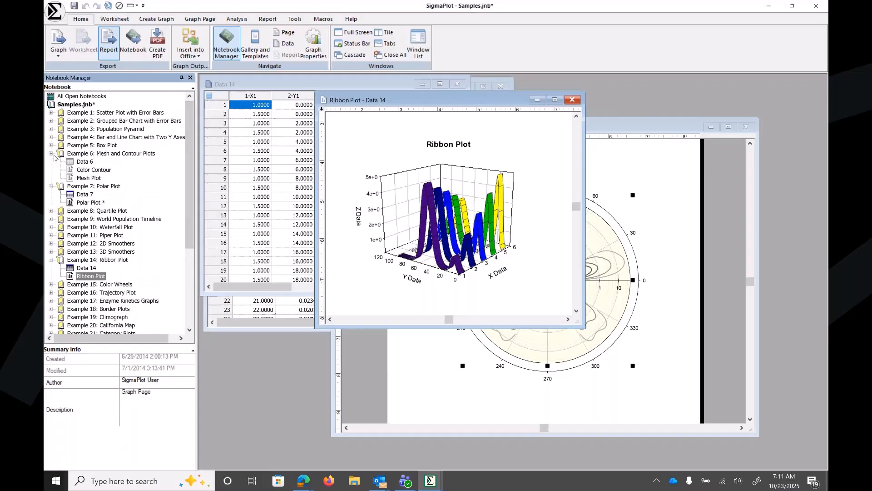
double_click(94, 170)
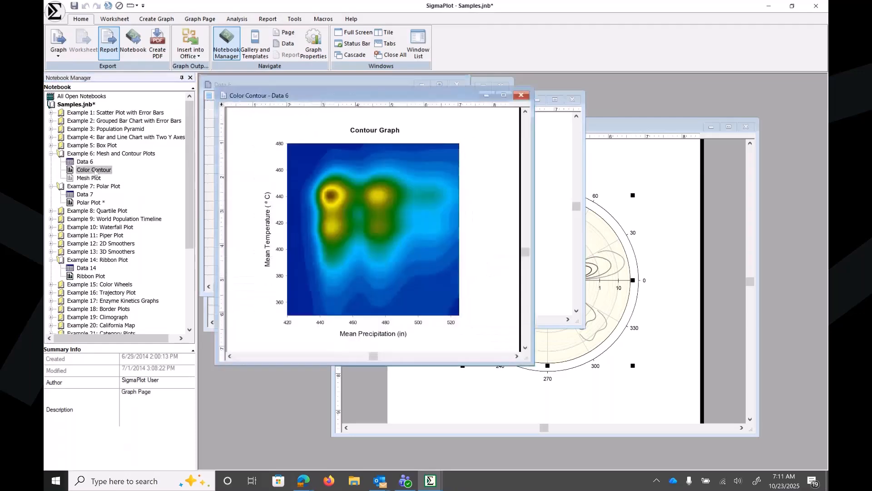
left_click_drag(357, 96, 410, 104)
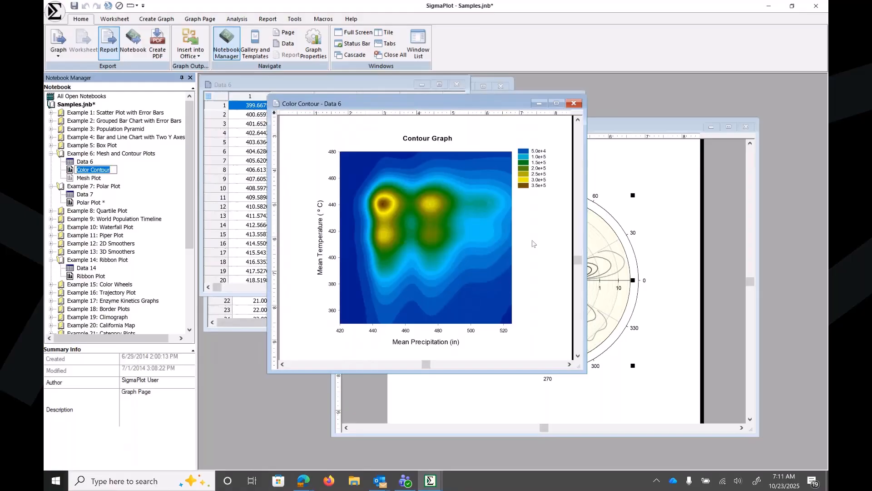
Open the contour graph's Graph Properties, review its data sampling, contour fills, scale, labels and details, and close the dialog.
double_click(471, 234)
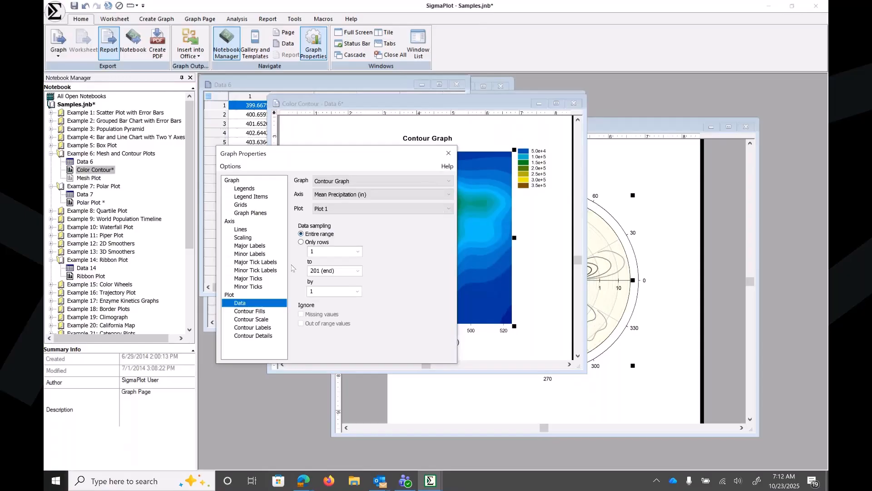
left_click(252, 312)
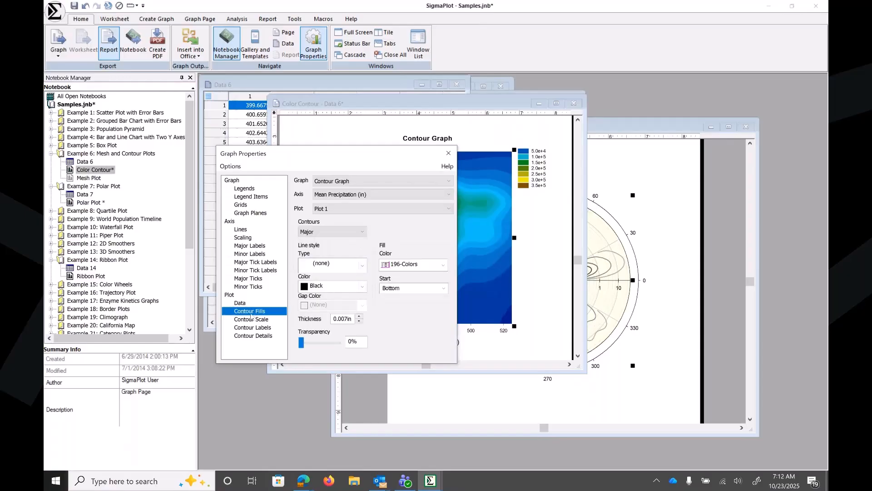
left_click(252, 320)
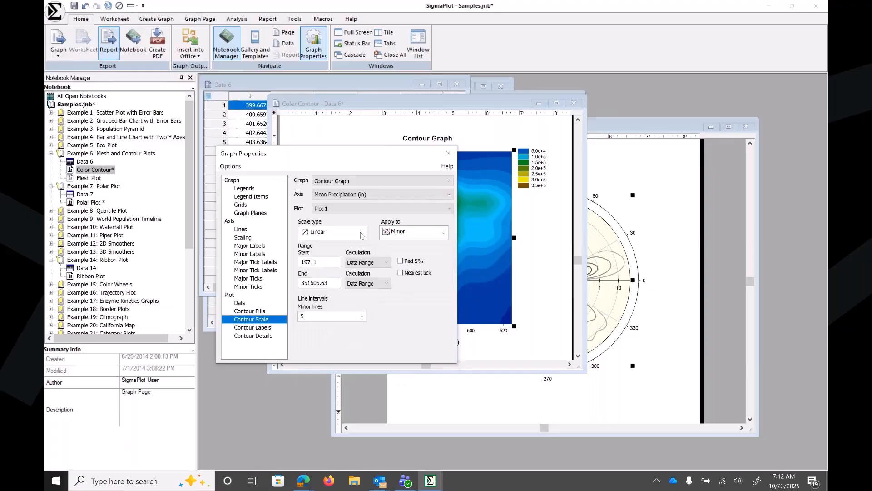
left_click(262, 328)
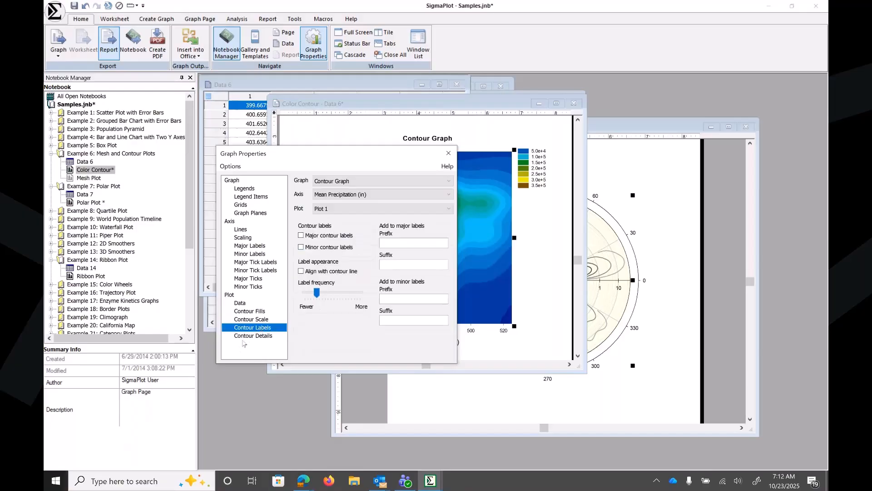
left_click(246, 337)
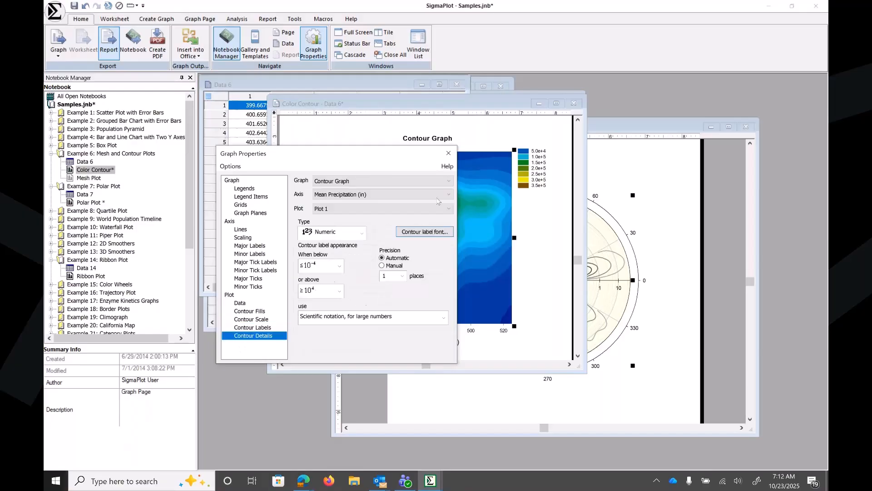
left_click(452, 156)
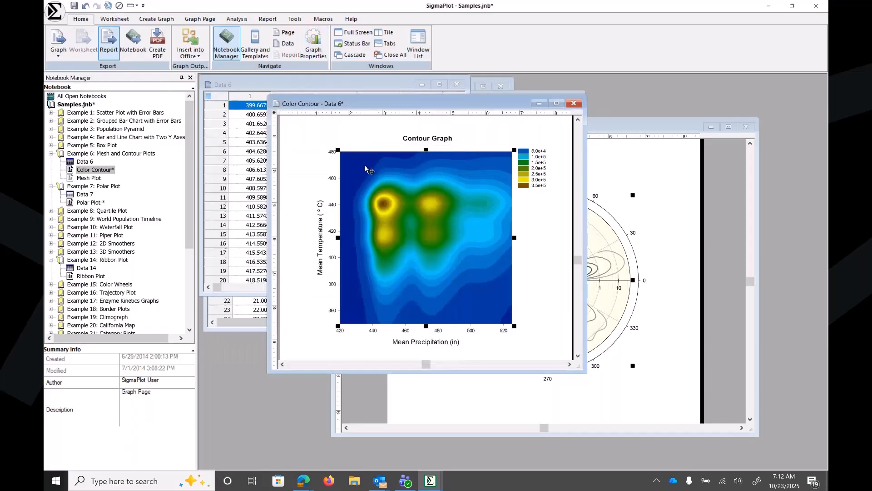
Open the Color Wheels graph page from Example 15.
left_click(50, 285)
double_click(80, 301)
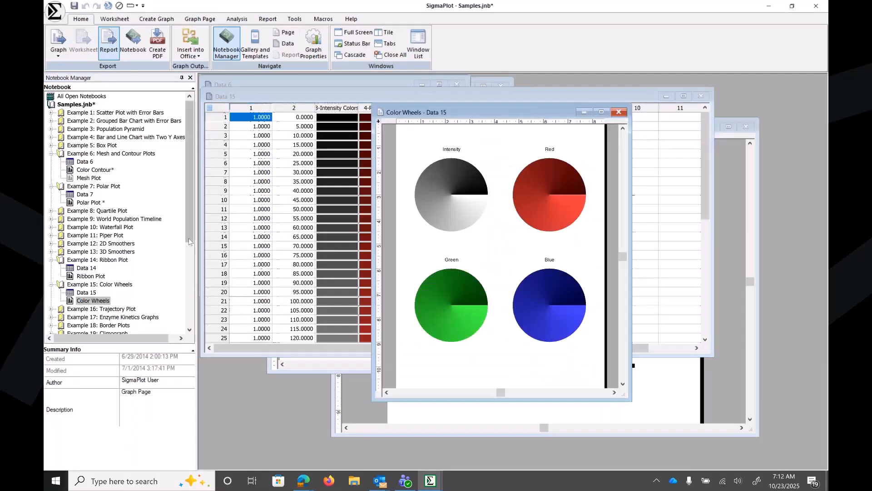
Open the Climograph graph page from Example 19, move it clear of the Data 19 worksheet's first column and enlarge its window.
scroll(190, 272, "down", 2)
left_click_drag(195, 266, 194, 282)
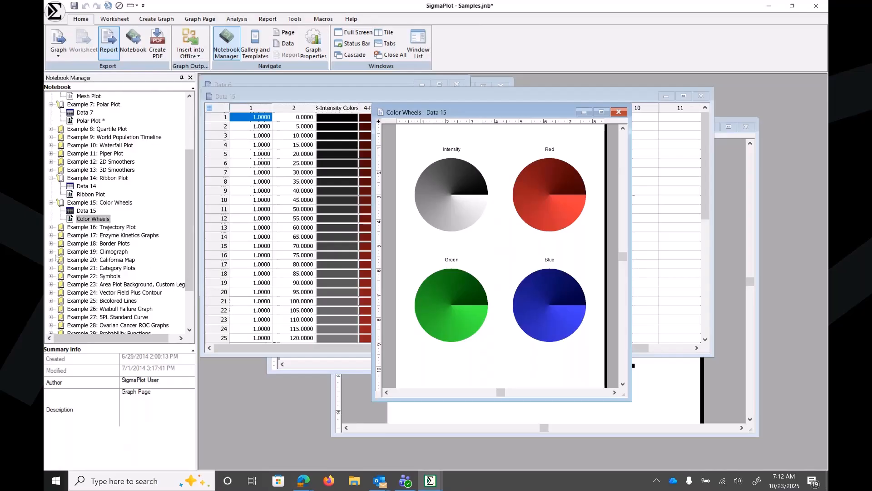
left_click(51, 251)
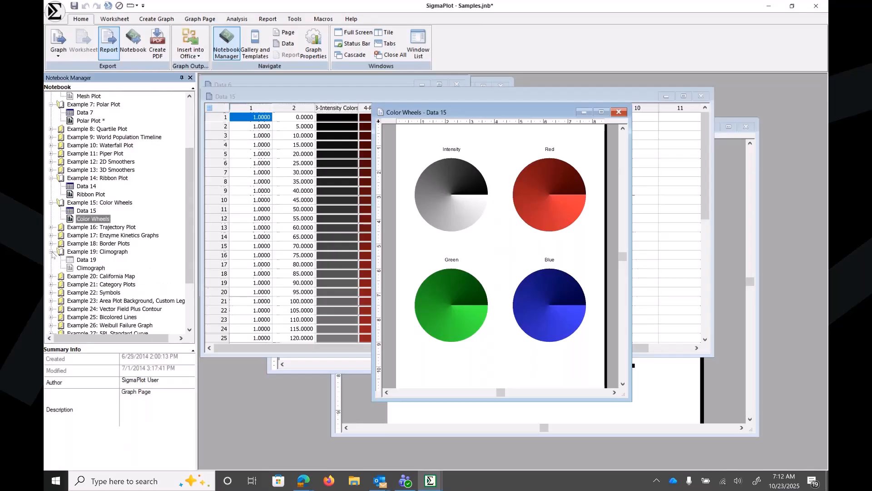
left_click(91, 269)
double_click(91, 269)
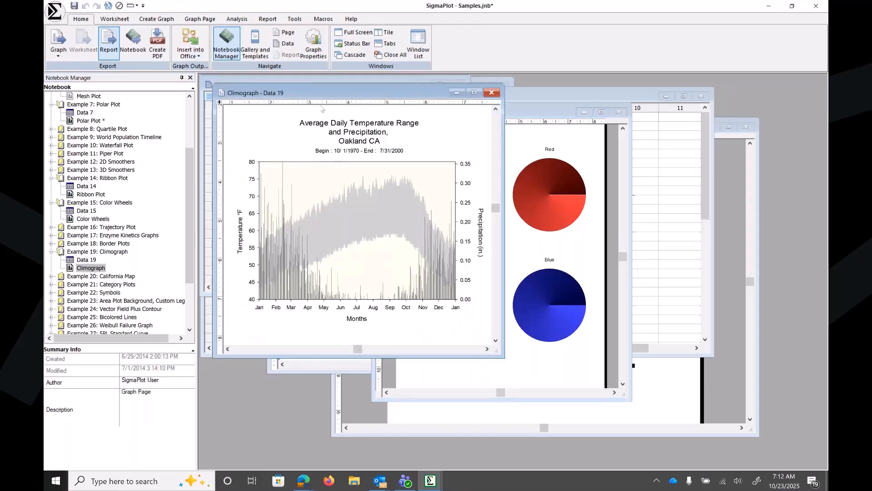
left_click_drag(324, 97, 383, 109)
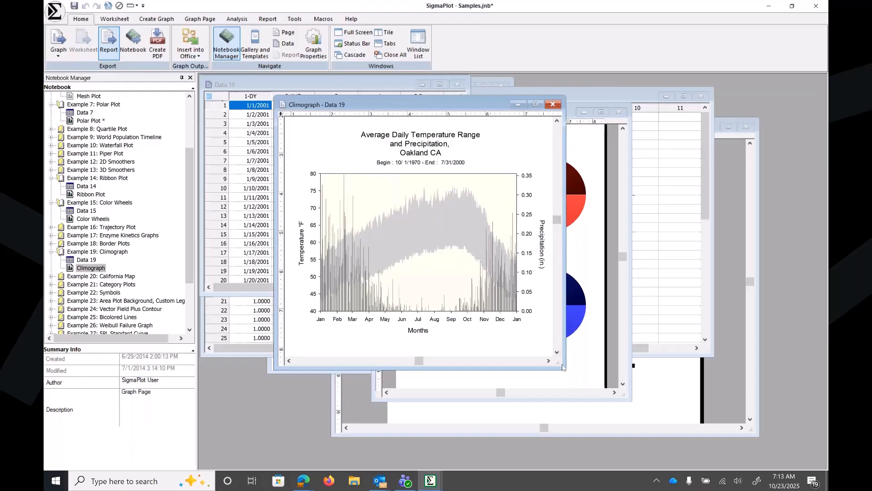
left_click_drag(565, 367, 682, 399)
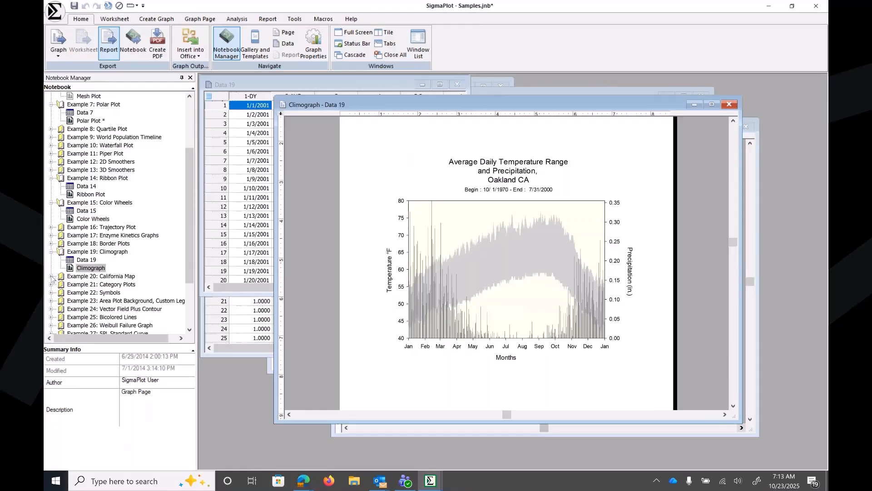
Open the California Map graph page from Example 20, move it off the Data 20 worksheet's first columns and enlarge its window.
left_click(51, 276)
left_click(89, 293)
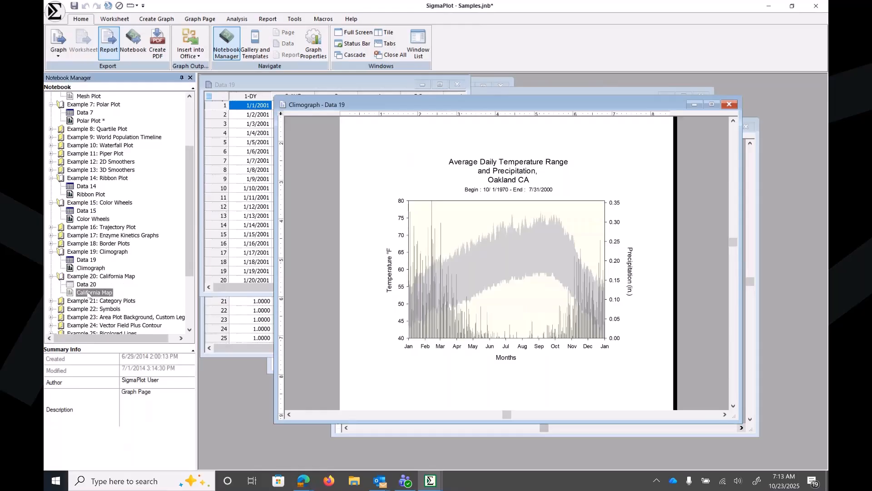
double_click(89, 293)
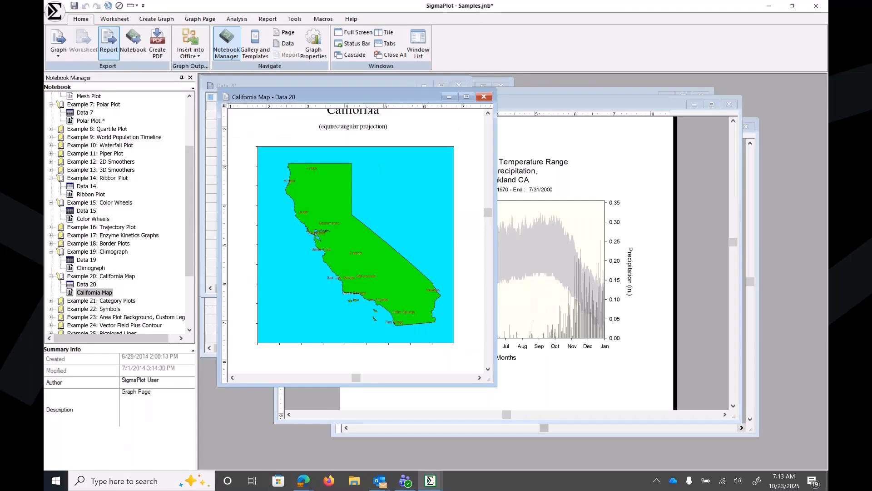
left_click_drag(366, 103, 468, 119)
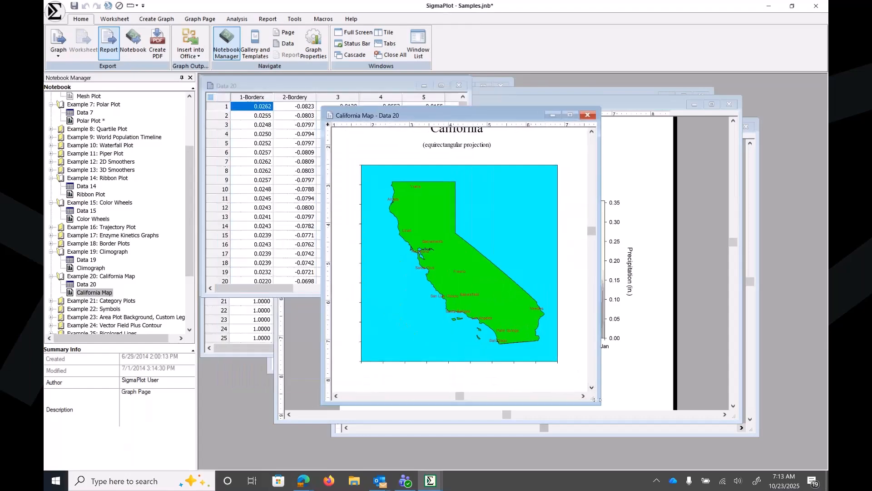
left_click_drag(598, 403, 699, 462)
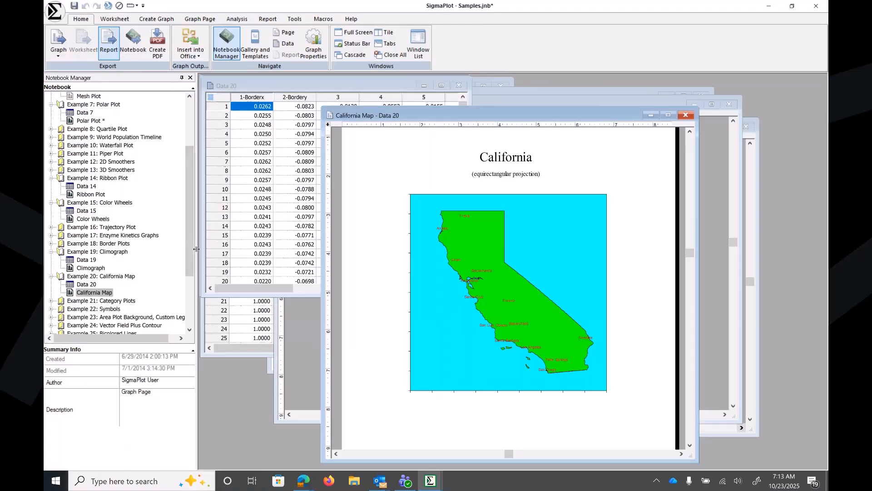
Open the Vector Plot & Associated Contour Plot graph page from Example 24.
scroll(193, 252, "down", 2)
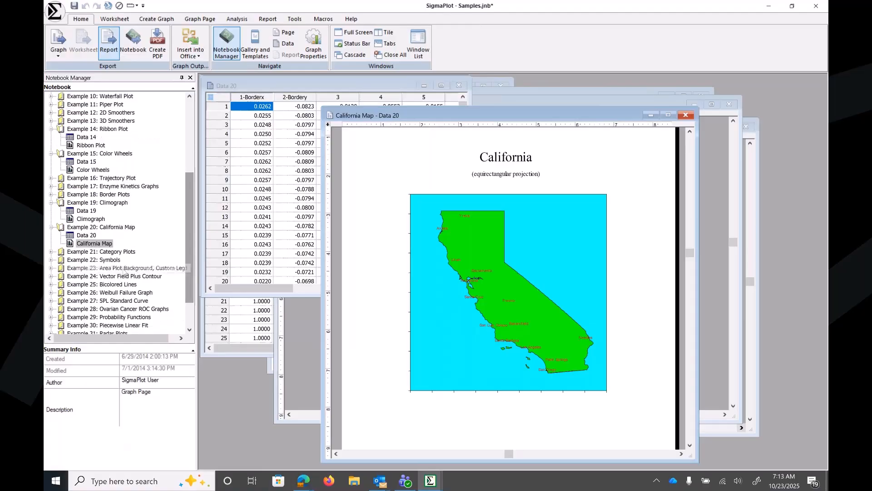
double_click(119, 275)
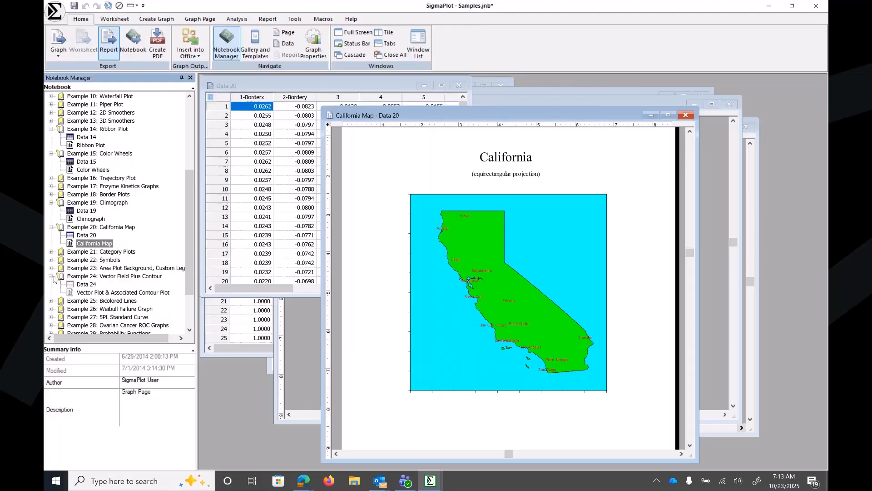
double_click(113, 293)
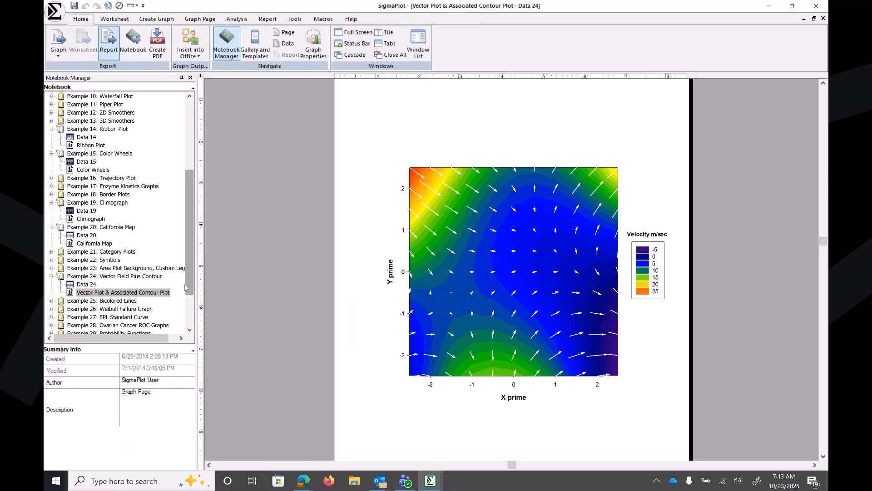
Open the Weibull Scale graph page from Example 26: Weibull Failure Graph.
scroll(188, 285, "down", 2)
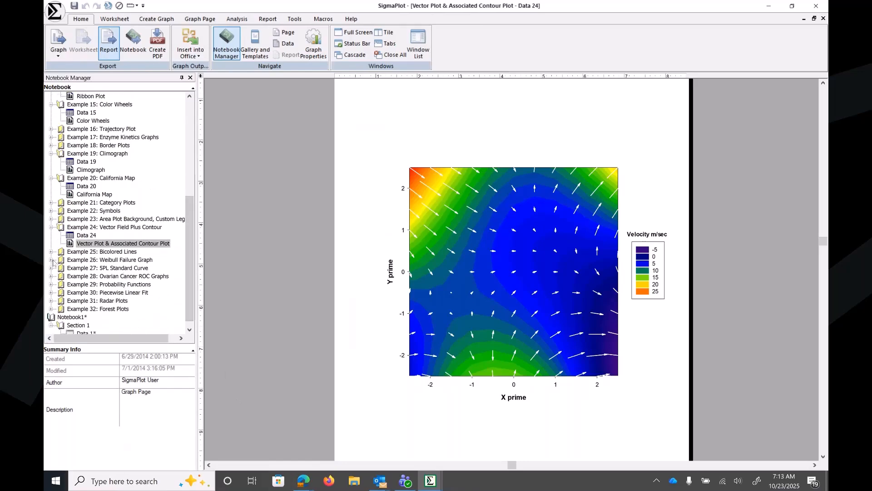
left_click(51, 261)
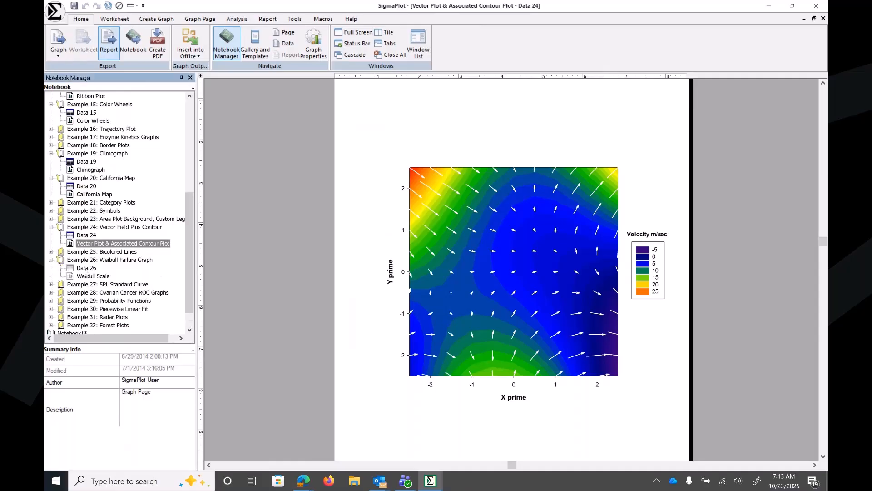
double_click(97, 277)
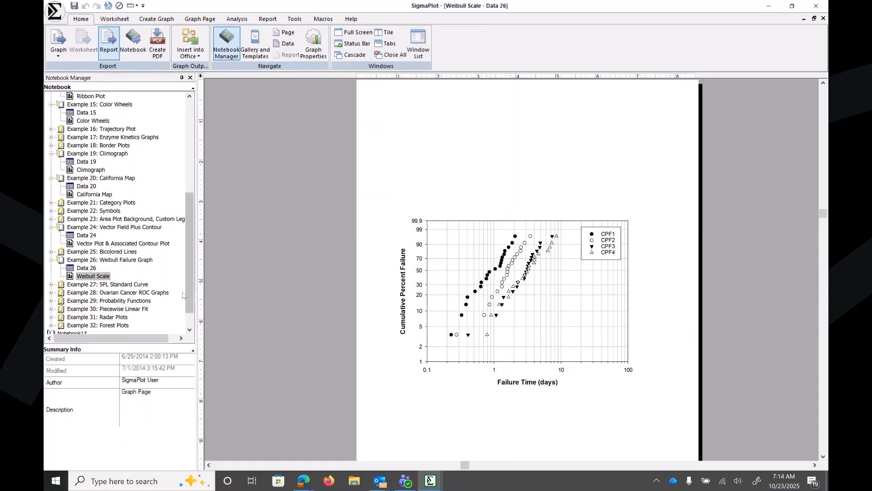
Open the Radar Area graph page from Example 31, followed by the Radar Line and Error Band page.
left_click_drag(189, 298, 194, 187)
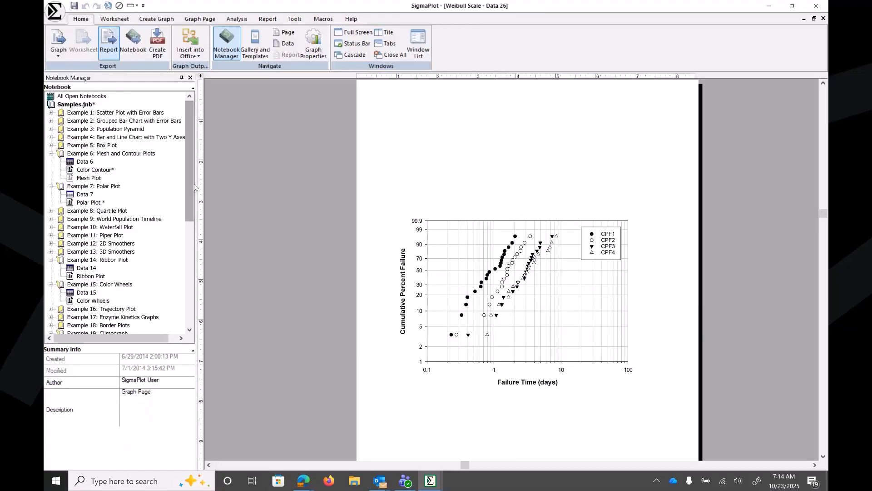
mouse_move(187, 193)
left_mouse_down()
mouse_move(187, 205)
mouse_move(187, 189)
left_mouse_up()
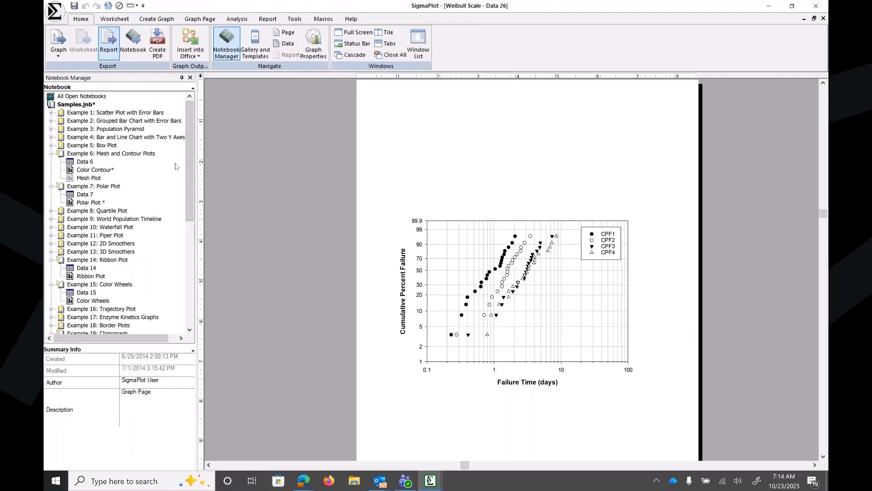
left_click_drag(187, 176, 188, 269)
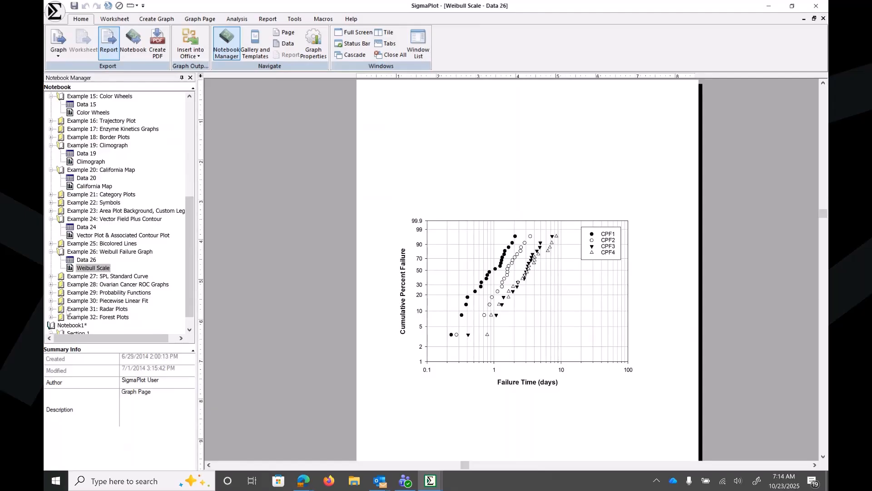
left_click(51, 310)
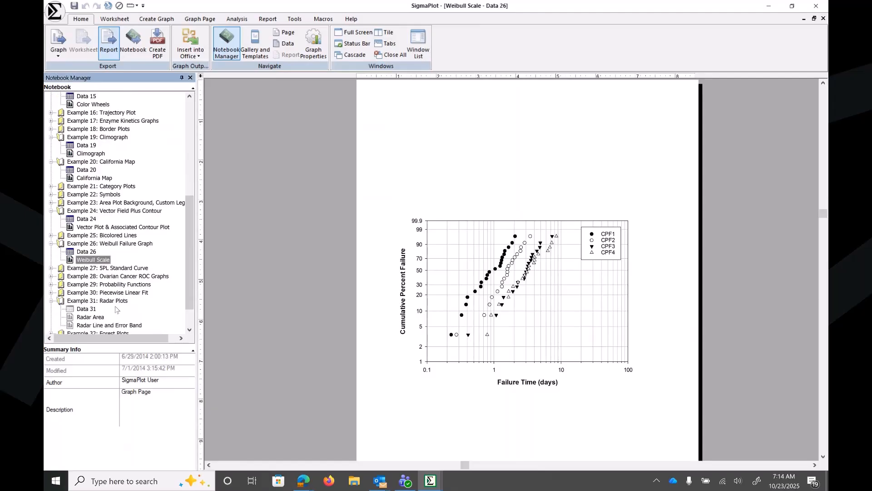
left_click(93, 318)
double_click(93, 318)
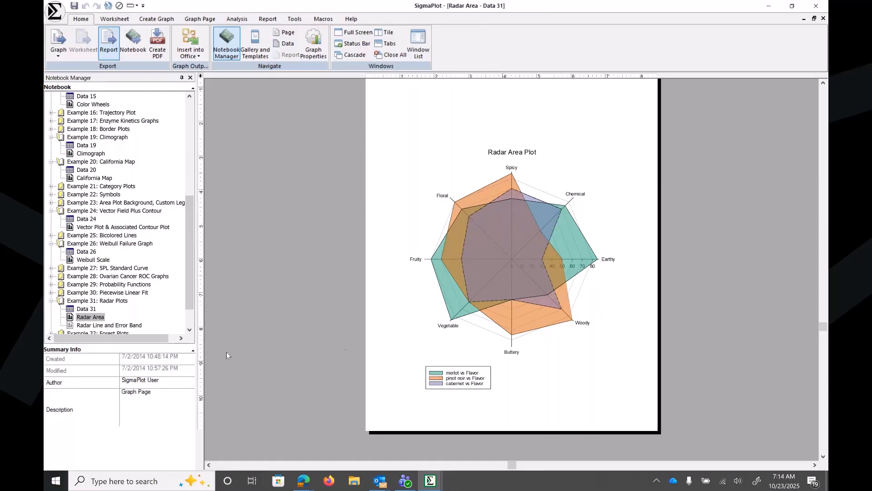
double_click(136, 326)
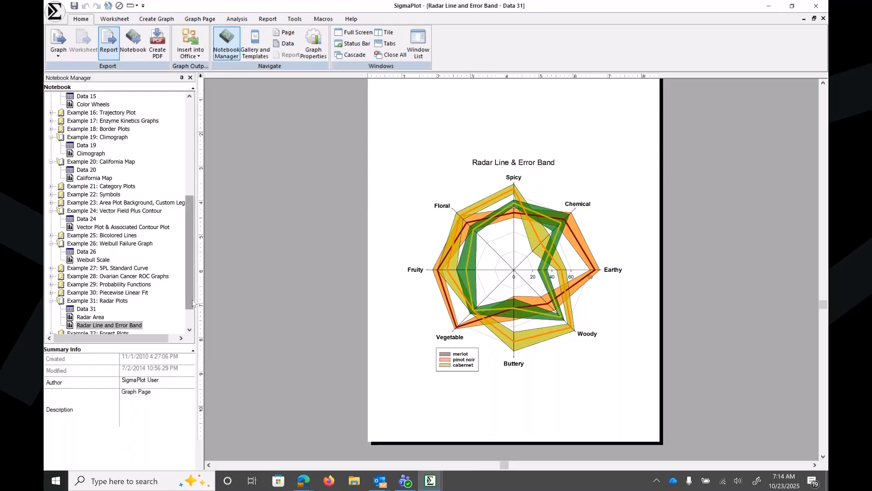
Open the Ratios graph page from Example 32: Forest Plots, followed by its Differences page.
left_click_drag(193, 303, 193, 316)
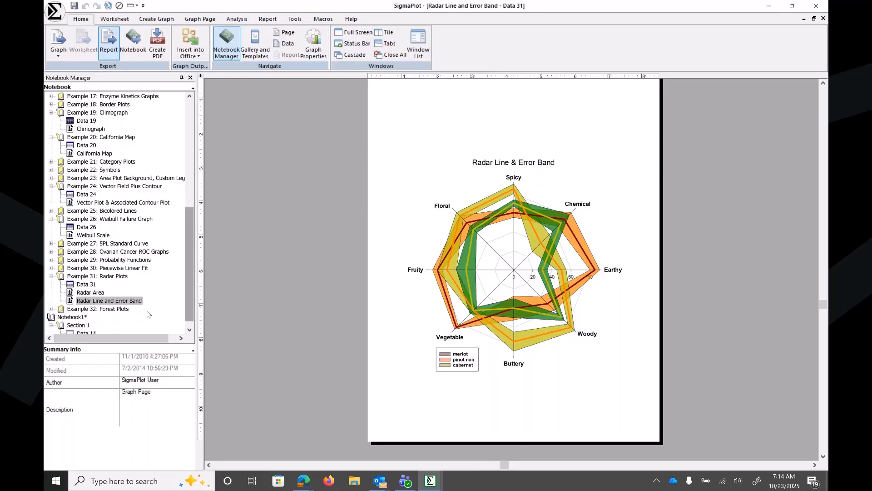
left_click(51, 308)
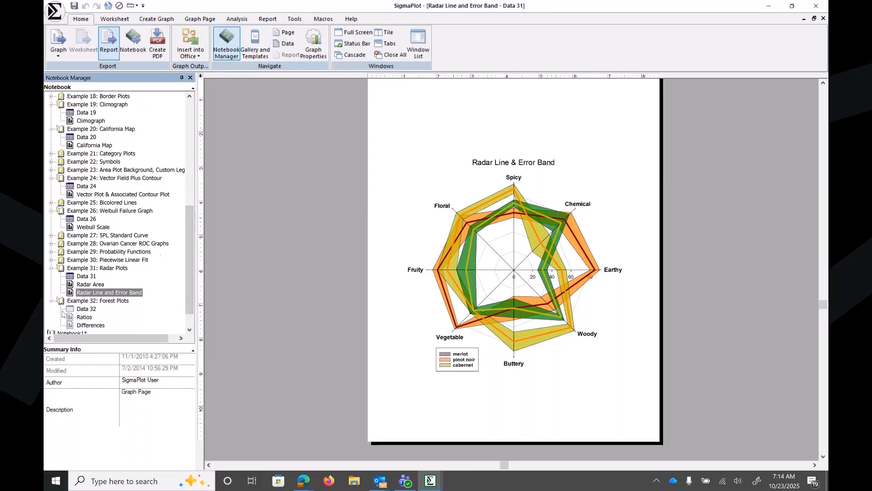
left_click(83, 317)
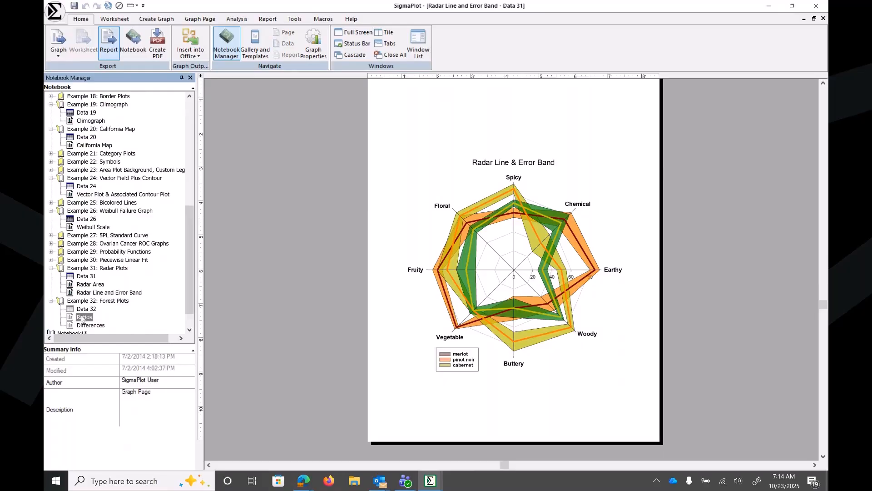
double_click(83, 317)
double_click(86, 326)
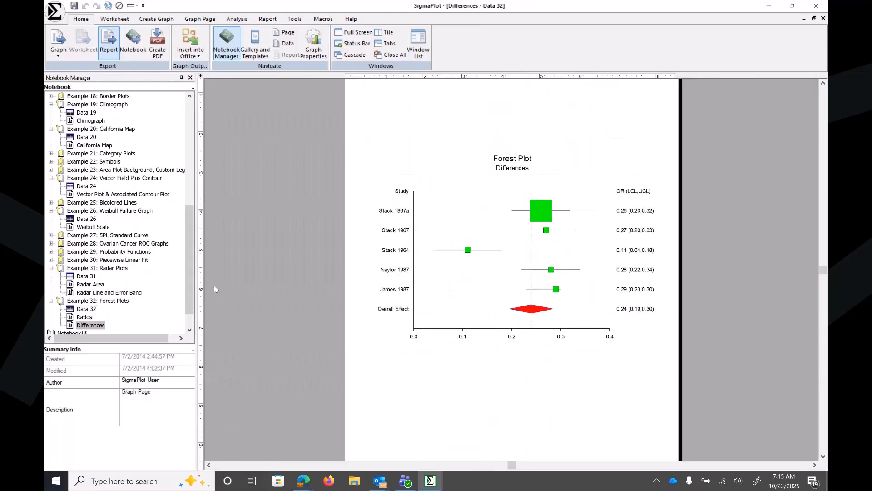
Close the Samples.jnb notebook without saving its changes.
left_click_drag(192, 286, 188, 177)
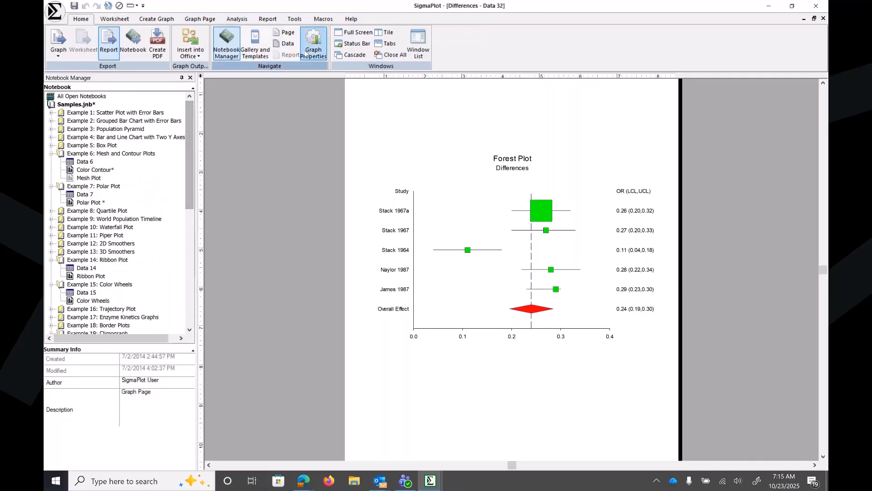
left_click(350, 19)
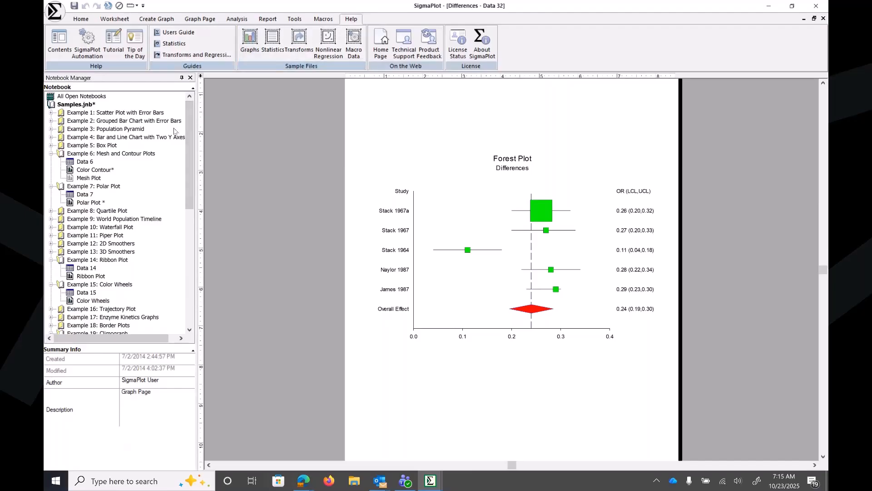
left_click(92, 105)
right_click(91, 106)
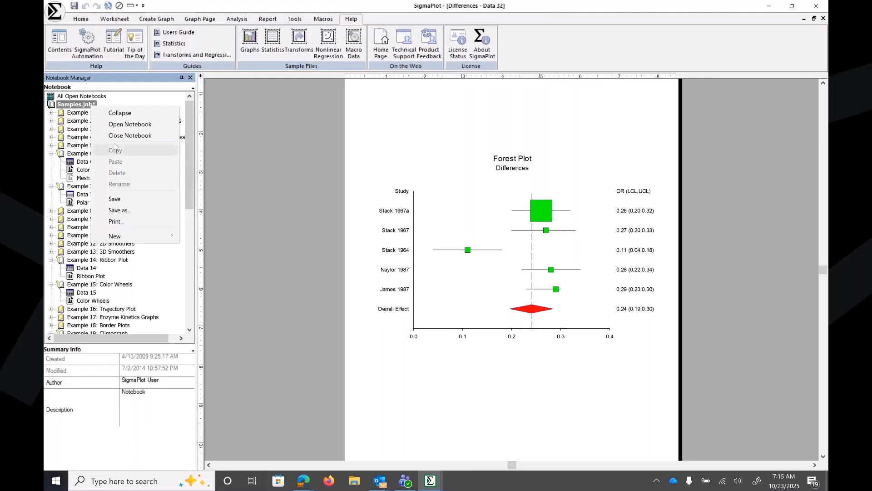
left_click(131, 135)
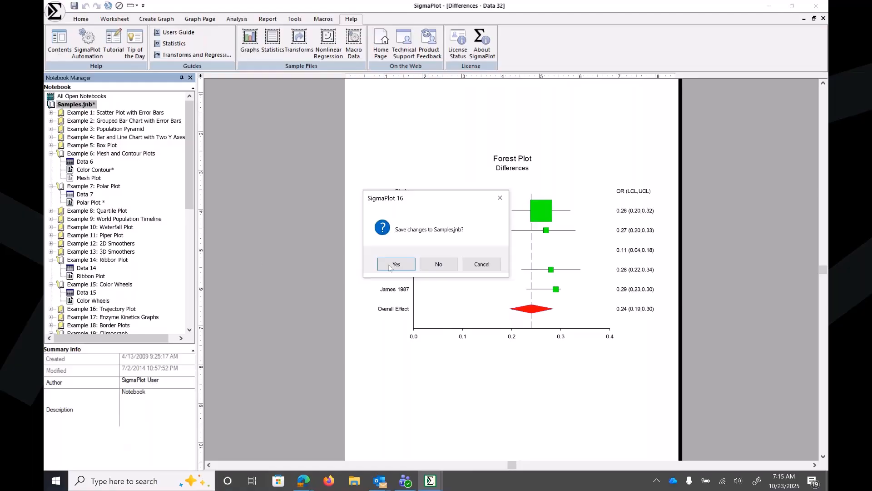
left_click(439, 264)
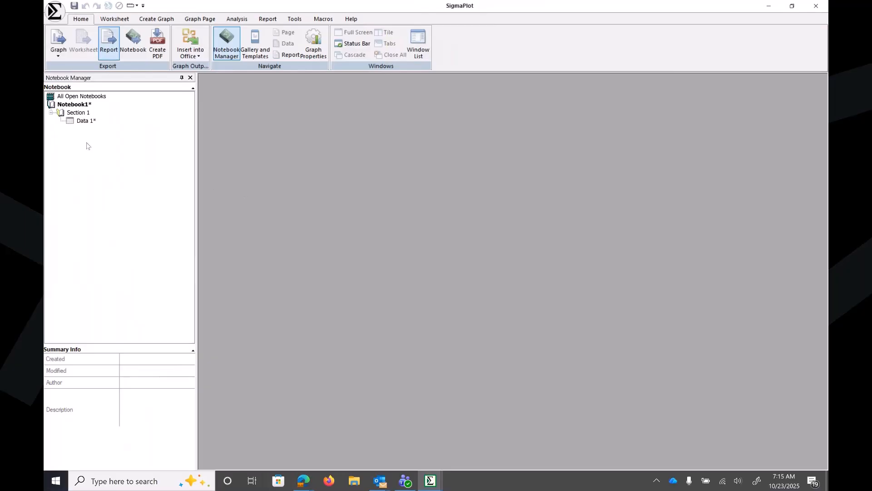
Examine the commands available for Notebook1 and its modified date, author and description in the summary info.
left_click(74, 106)
right_click(75, 106)
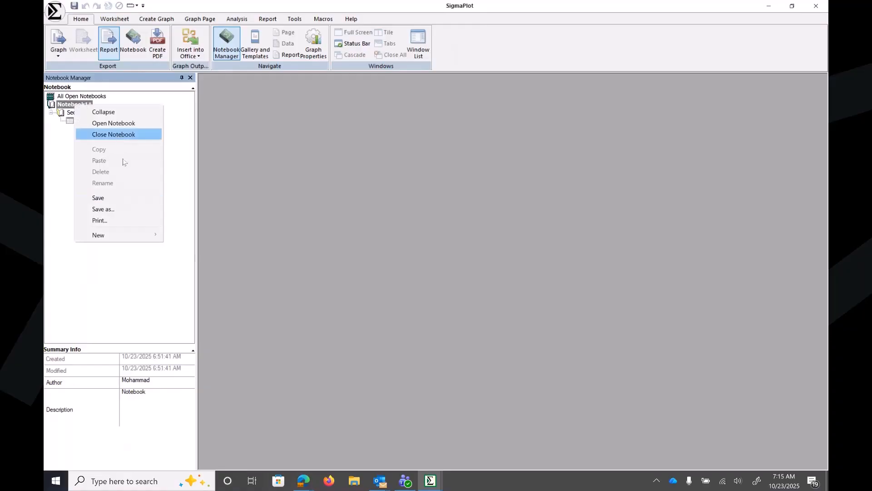
left_click(144, 321)
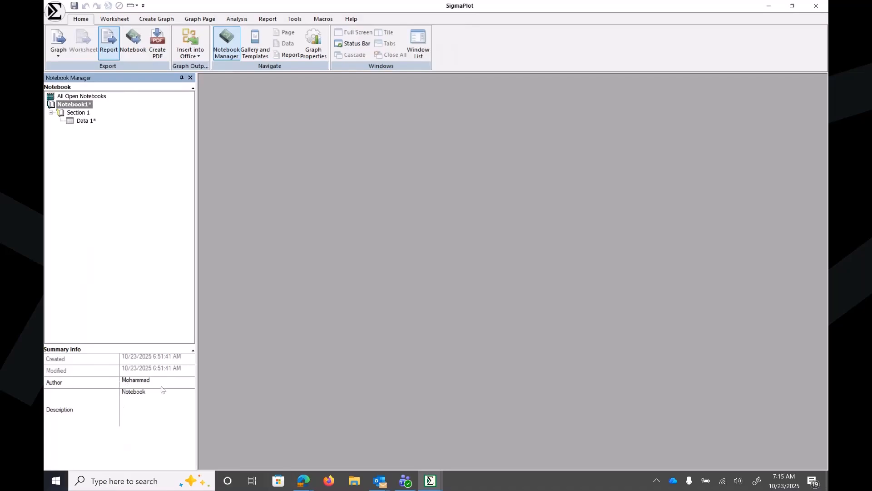
left_click(145, 380)
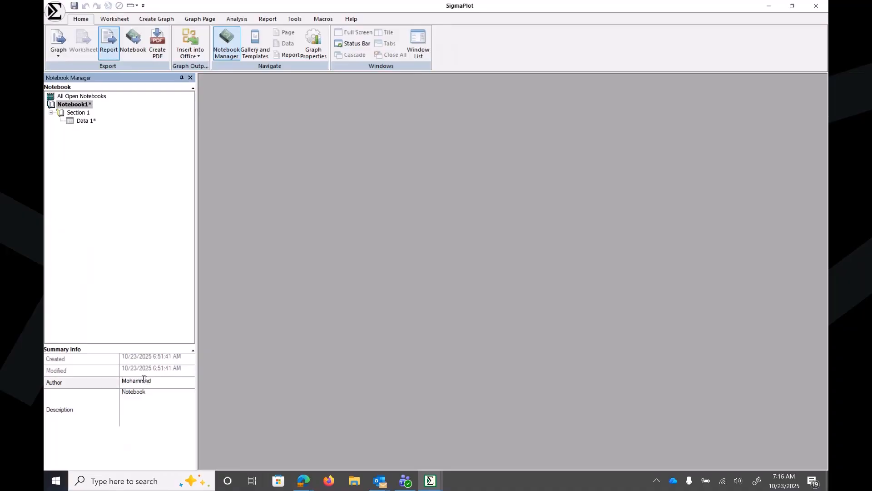
left_click(126, 366)
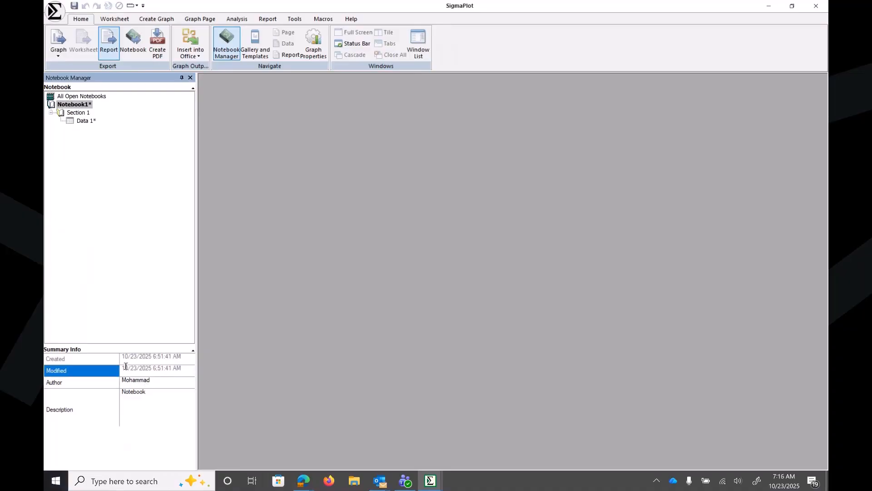
left_click(149, 391)
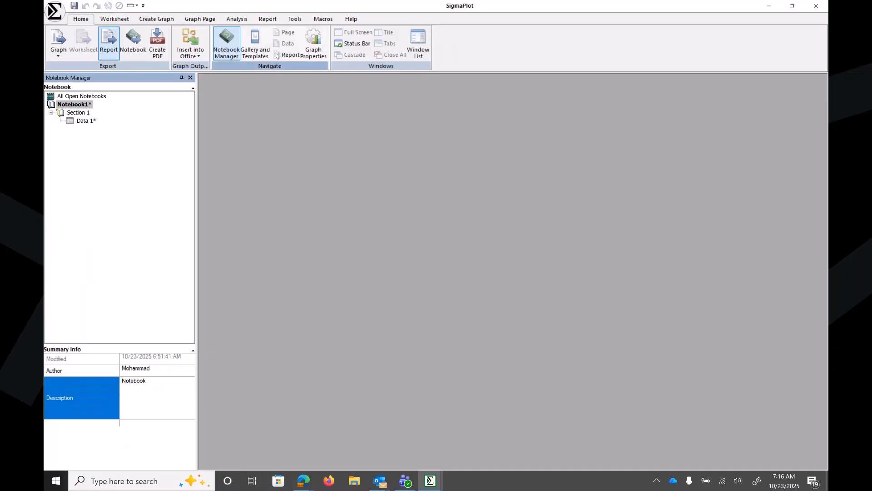
Open Notebook1's Data 1 worksheet in a maximized window and title its first column "My title".
double_click(82, 121)
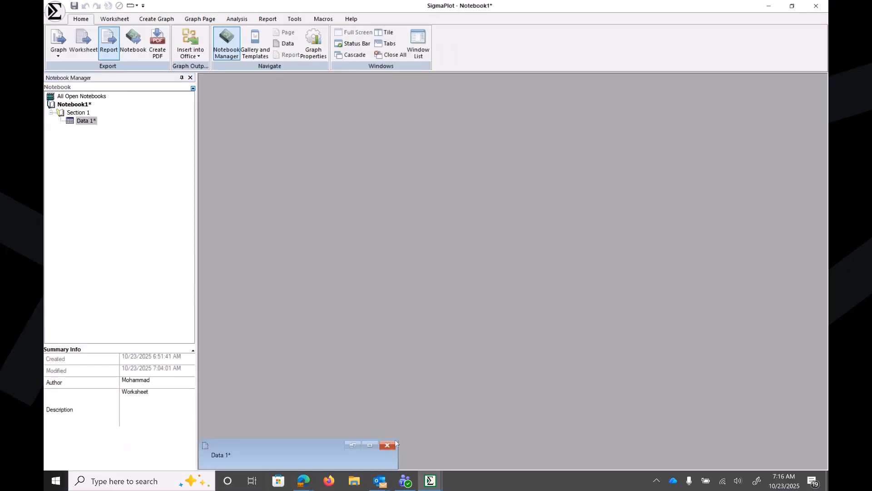
left_click(371, 445)
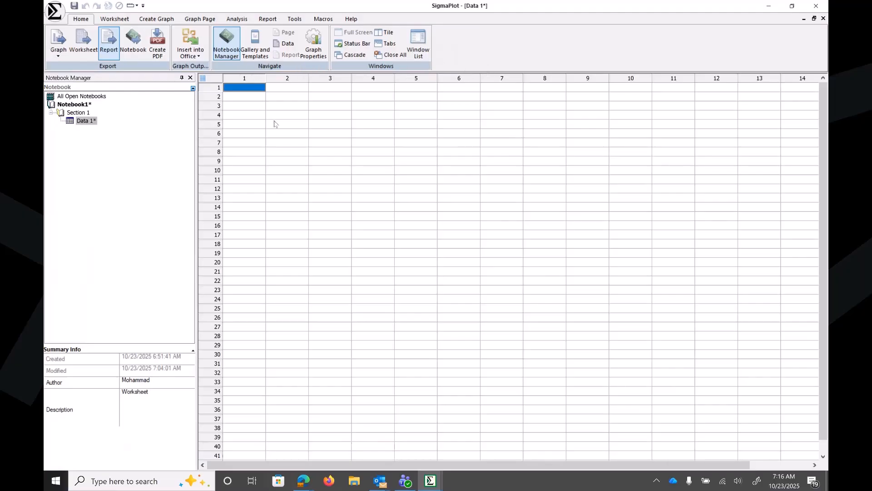
double_click(252, 77)
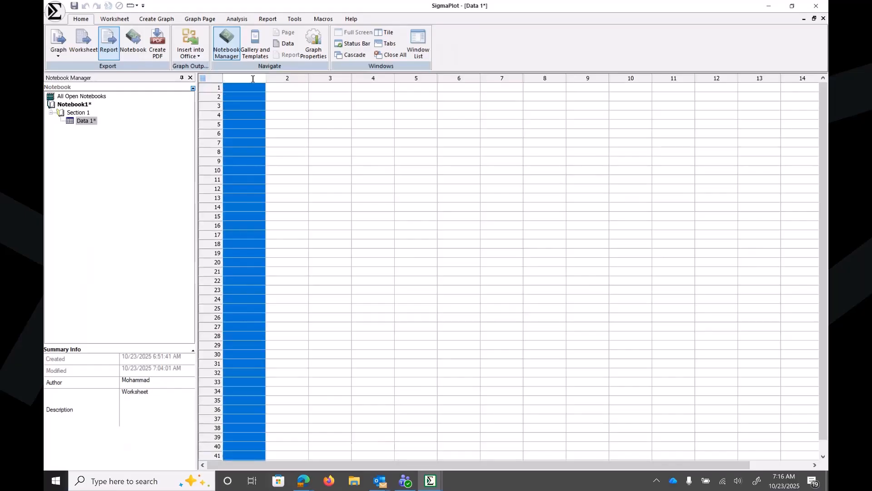
type("My title")
left_click(298, 108)
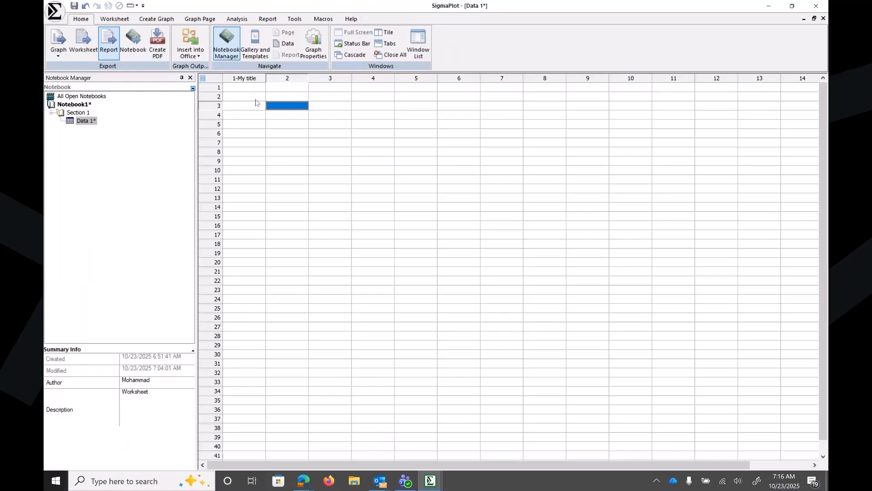
Title the first row of the Data 1 worksheet "Row Title".
left_click(203, 86)
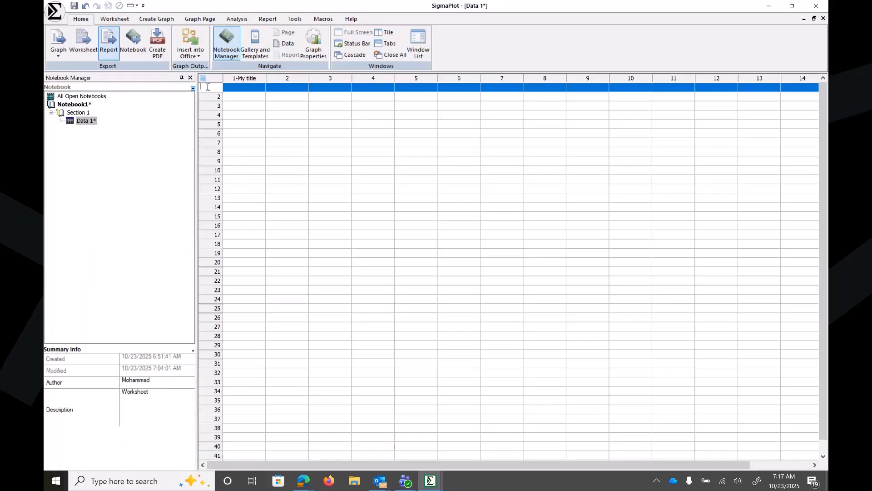
type("Row Title")
left_click(243, 105)
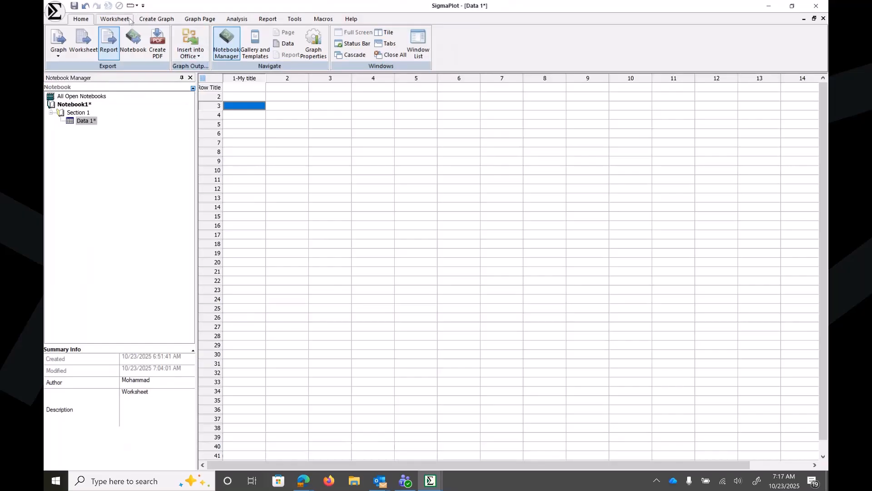
Examine the column and row options of the Column and Row Titles dialog, stepping through the columns up to column 6.
left_click(114, 19)
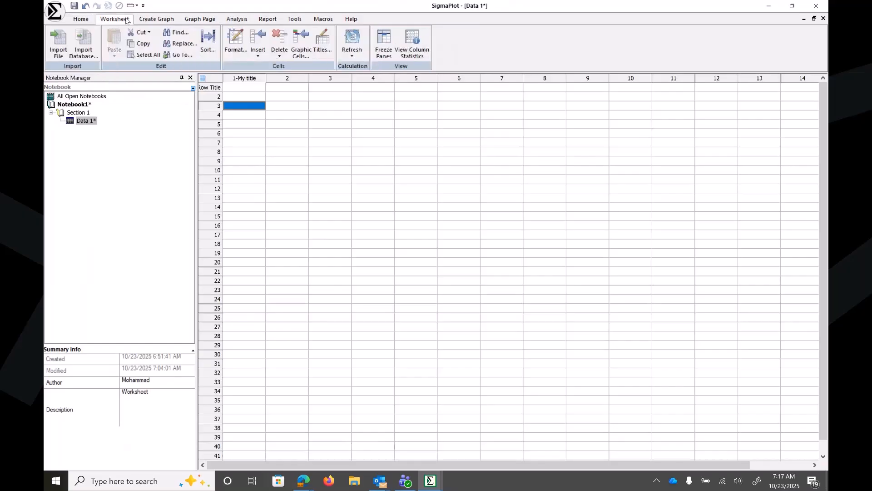
left_click(327, 45)
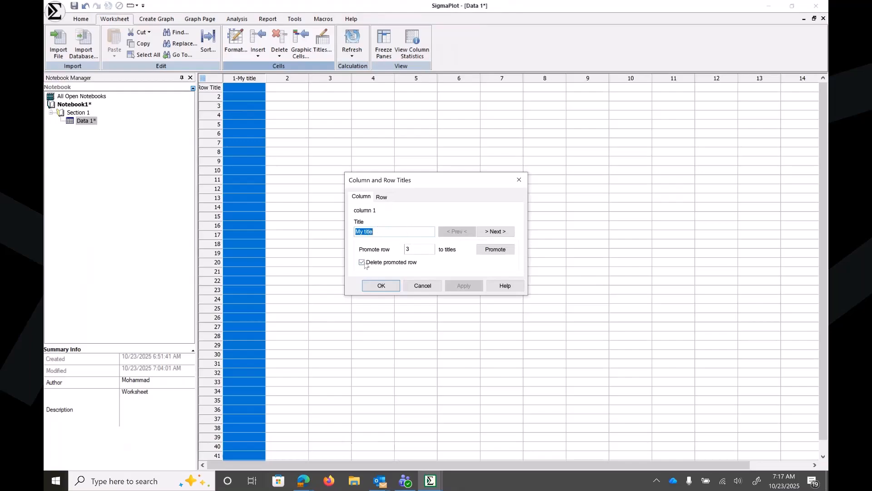
left_click(385, 198)
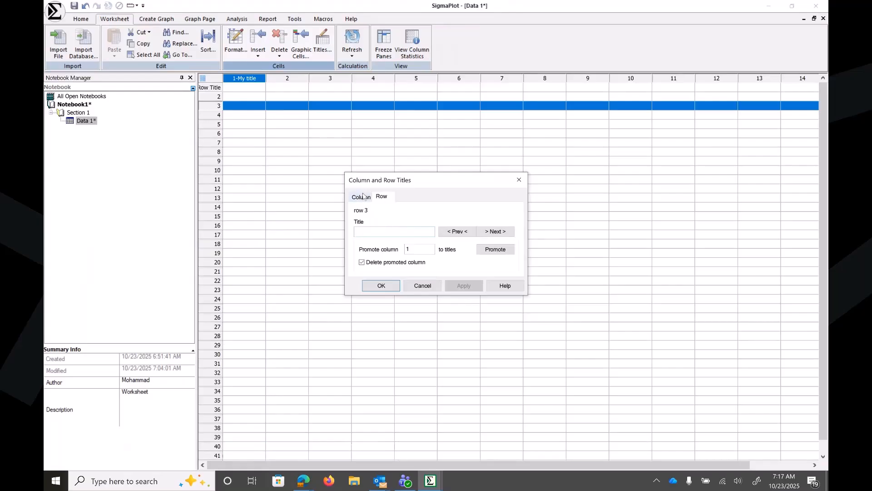
left_click(363, 199)
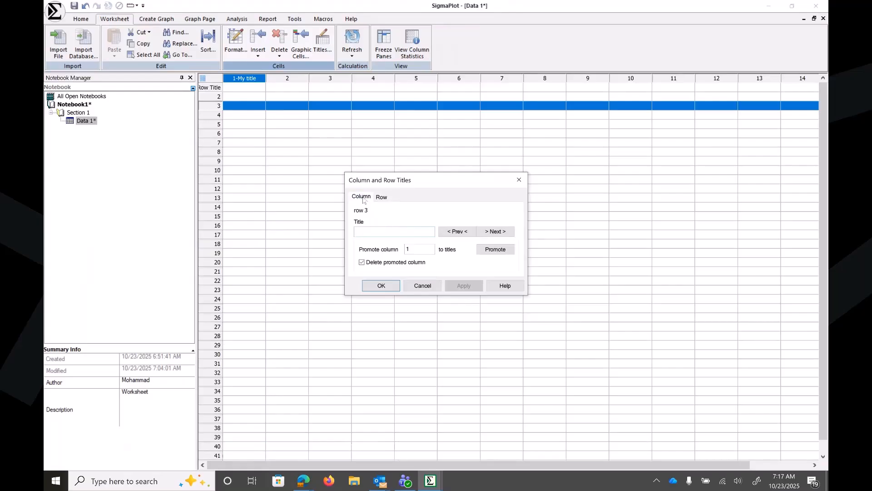
left_click(499, 234)
left_click(498, 232)
left_click(499, 233)
left_click(498, 233)
left_click(498, 233)
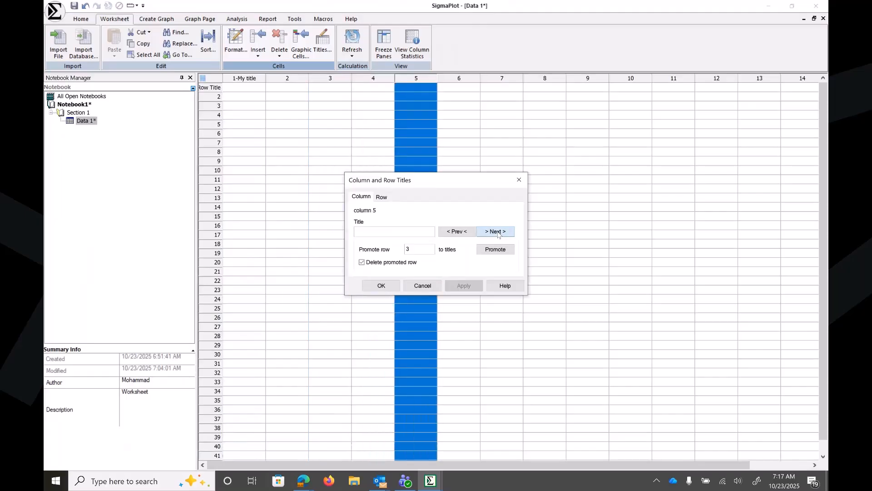
left_click(498, 232)
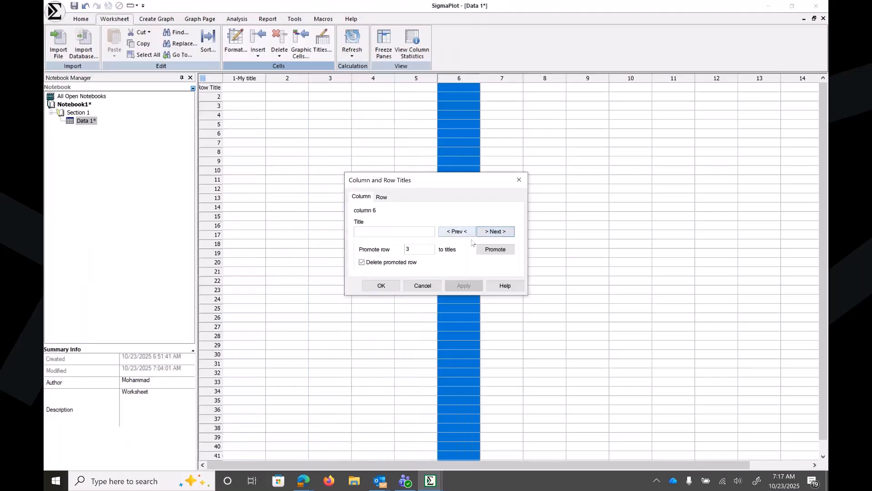
left_click(521, 184)
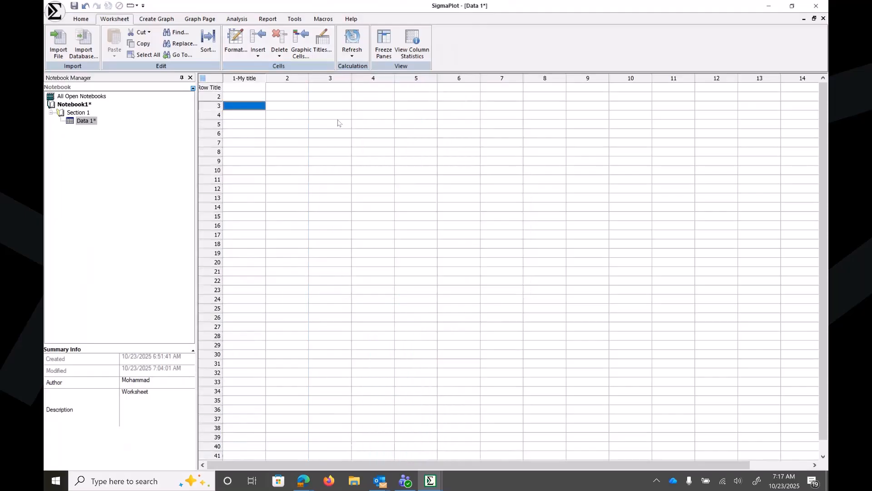
Enter "My title two" in the first cell of column 2 and select that cell.
left_click(300, 90)
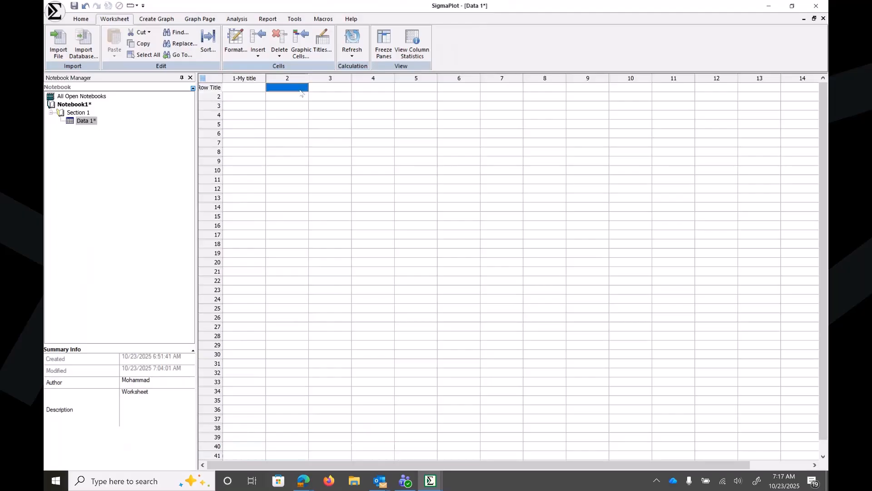
type("My t")
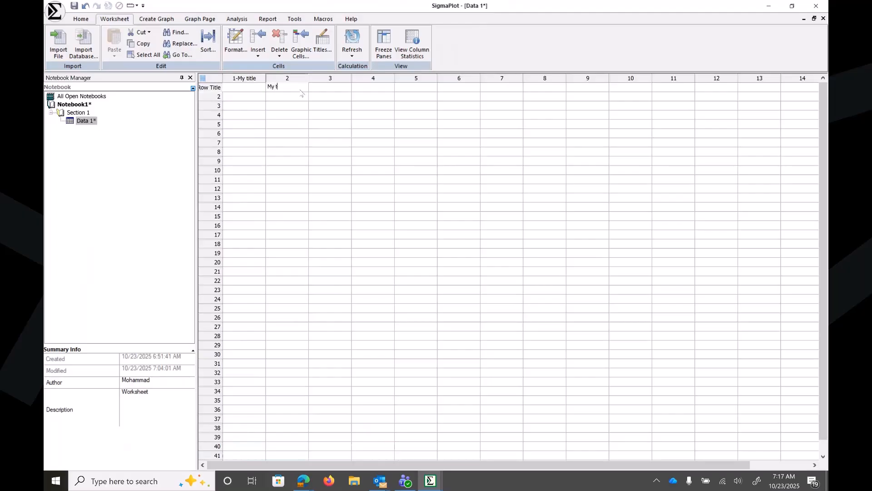
type("itle two")
left_click(329, 106)
left_click(281, 88)
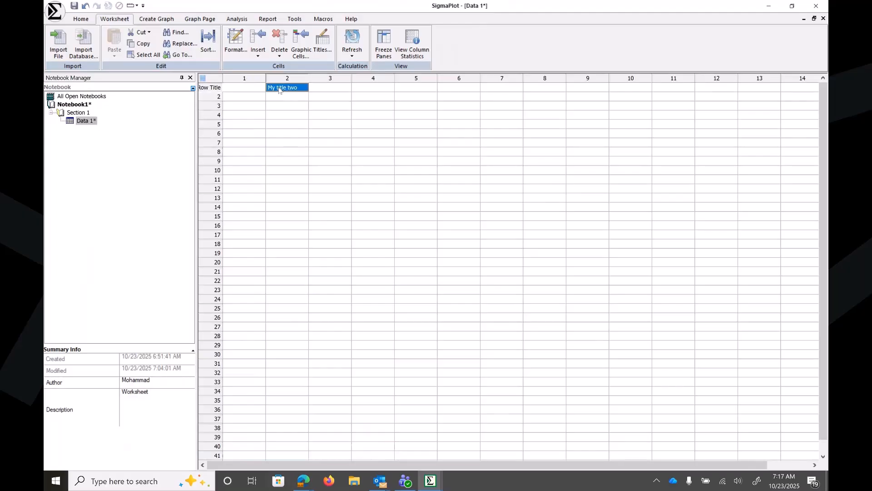
left_click(319, 55)
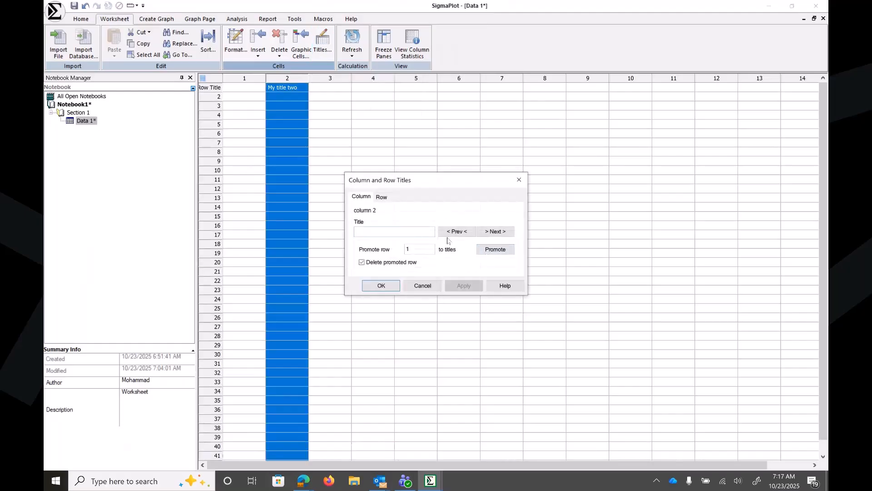
left_click(303, 97)
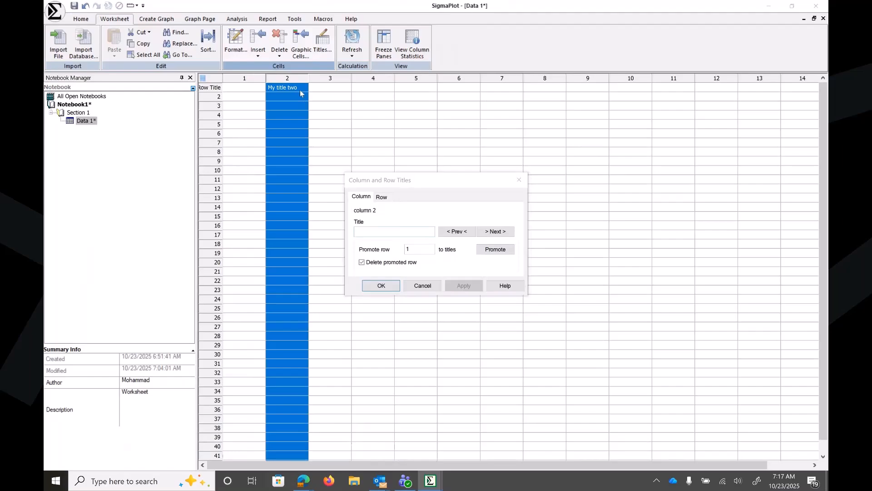
left_click(519, 180)
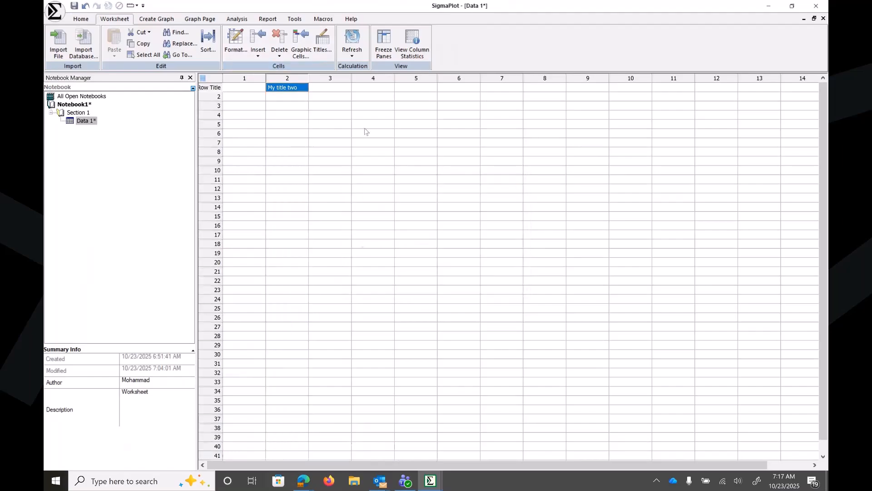
Promote row 1 to column titles so column 2 takes "My title two", with the promoted row deleted.
left_click(326, 49)
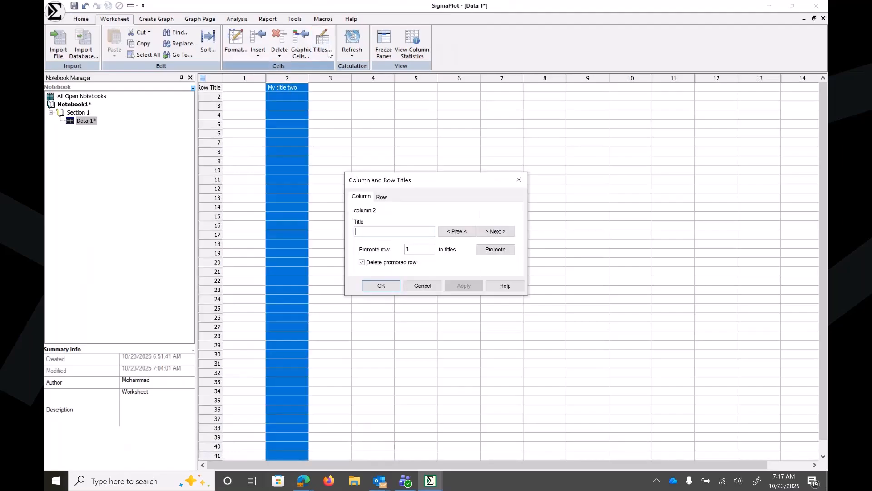
left_click(490, 248)
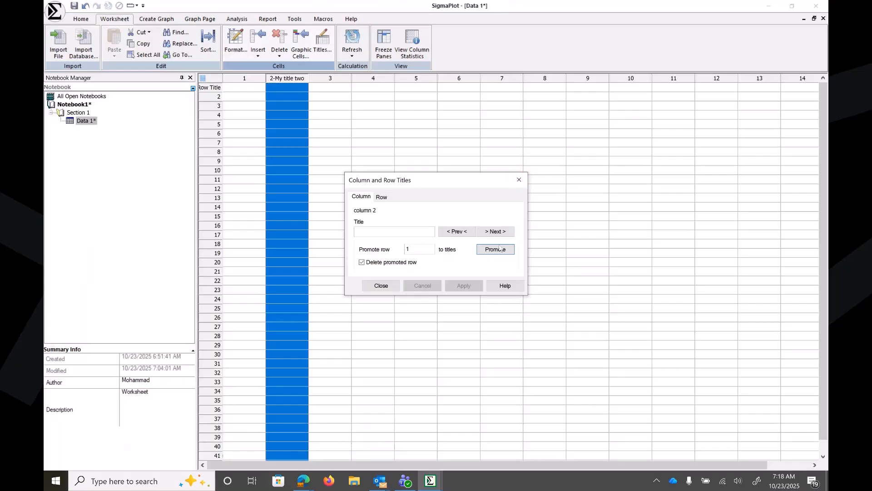
Close the Column and Row Titles dialog and close Notebook1 without saving its changes.
left_click(518, 179)
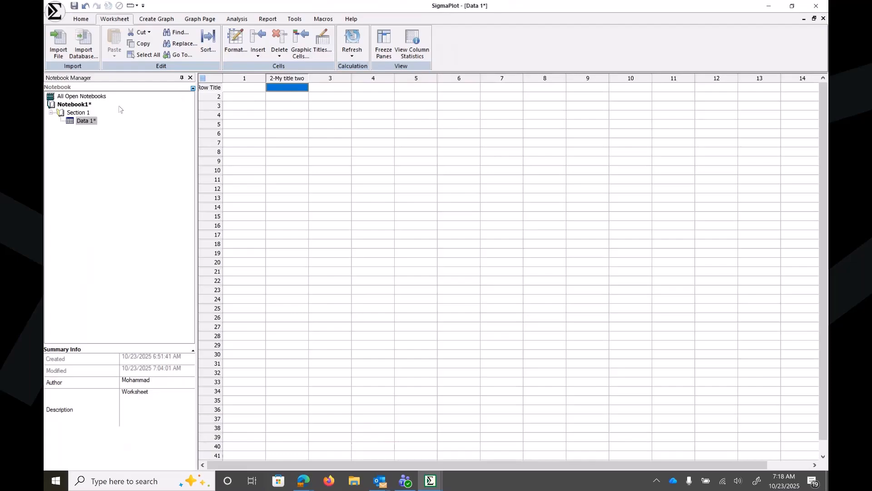
left_click(85, 107)
right_click(86, 107)
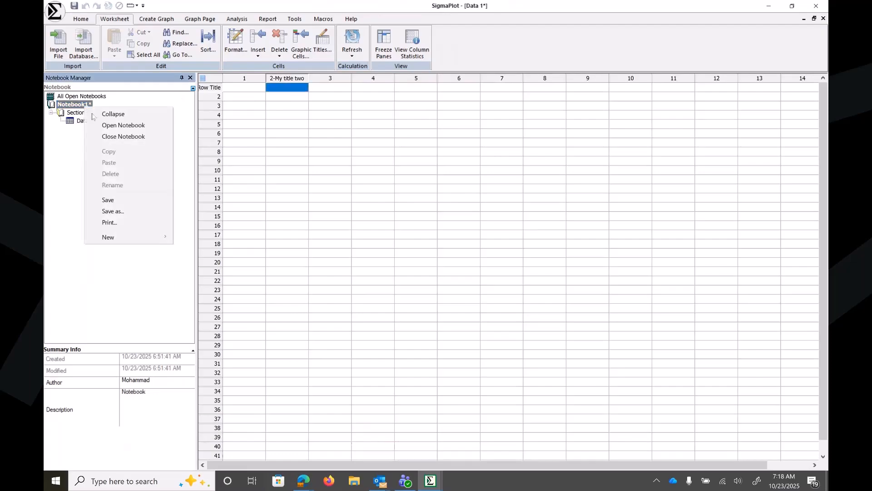
left_click(131, 135)
left_click(431, 264)
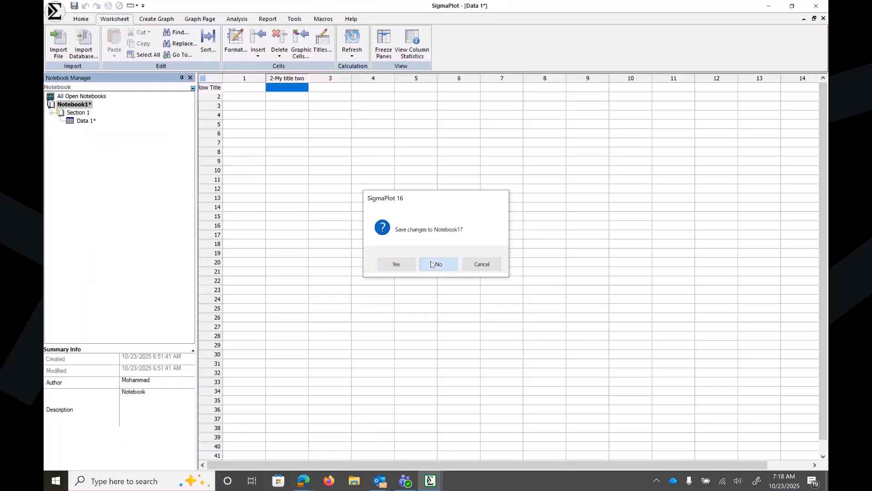
Create a new notebook and move its Data 1 worksheet window up close to the Notebook Manager.
left_click(55, 10)
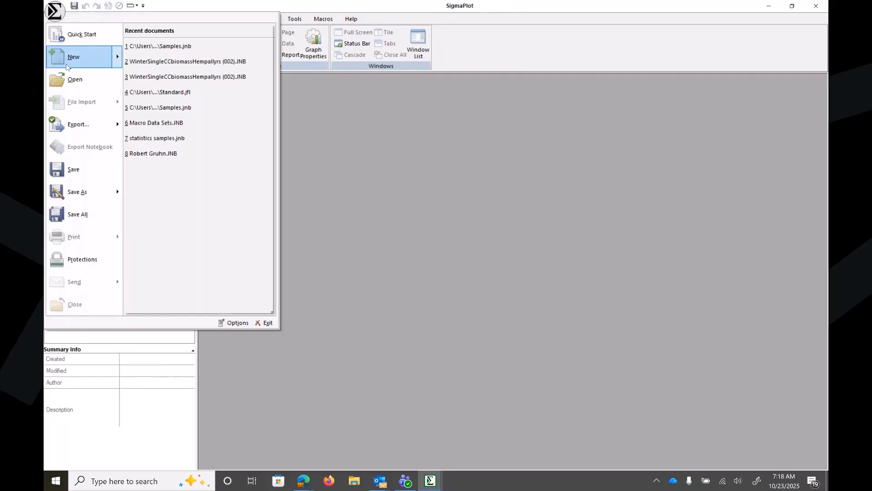
left_click(68, 60)
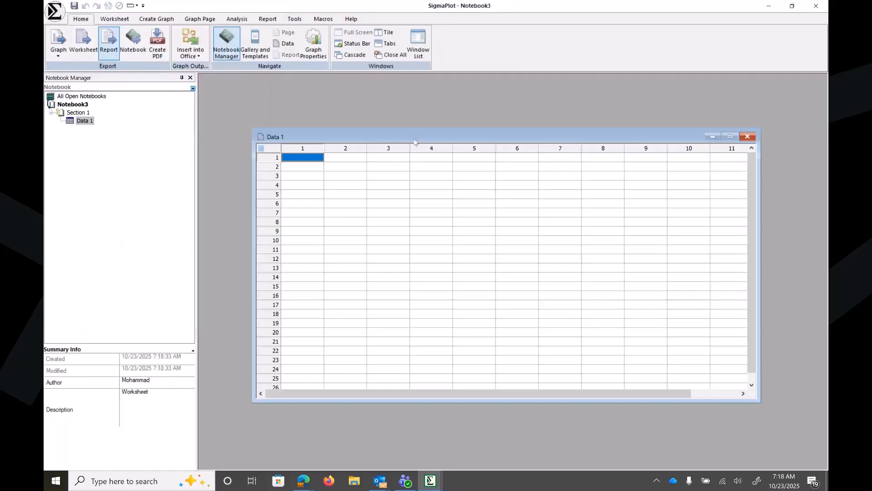
left_click_drag(415, 140, 358, 99)
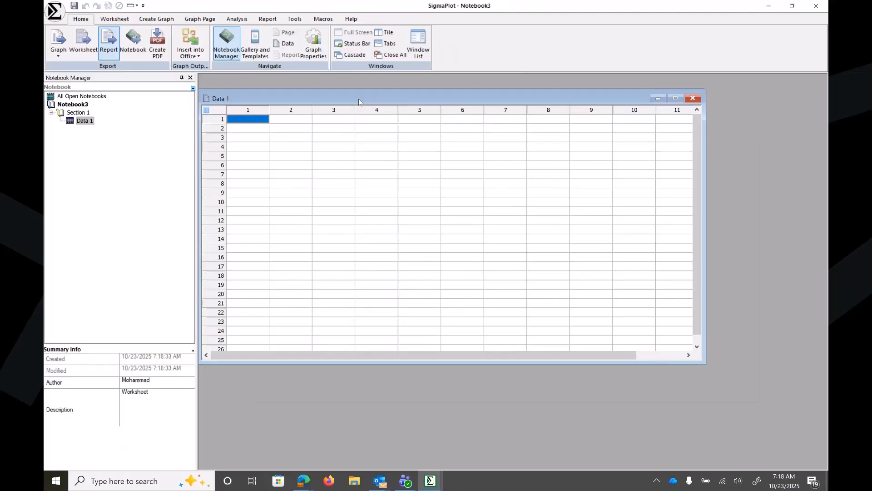
left_click_drag(359, 99, 366, 96)
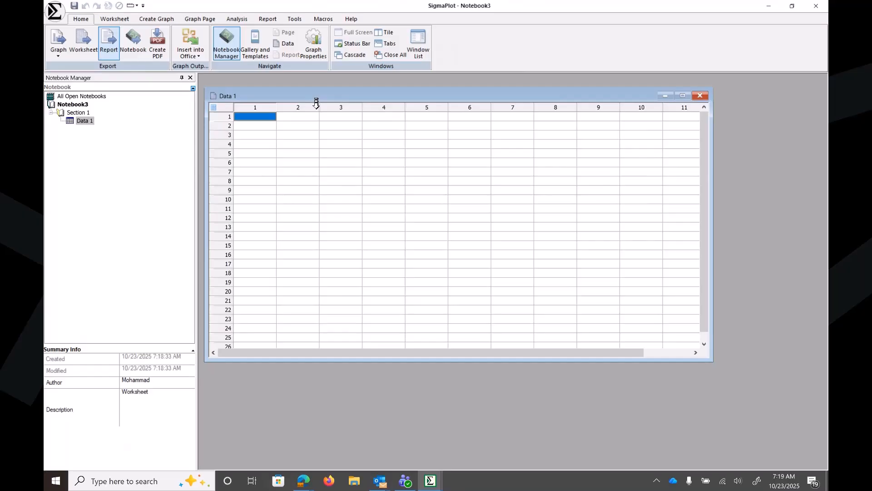
left_click_drag(320, 97, 320, 96)
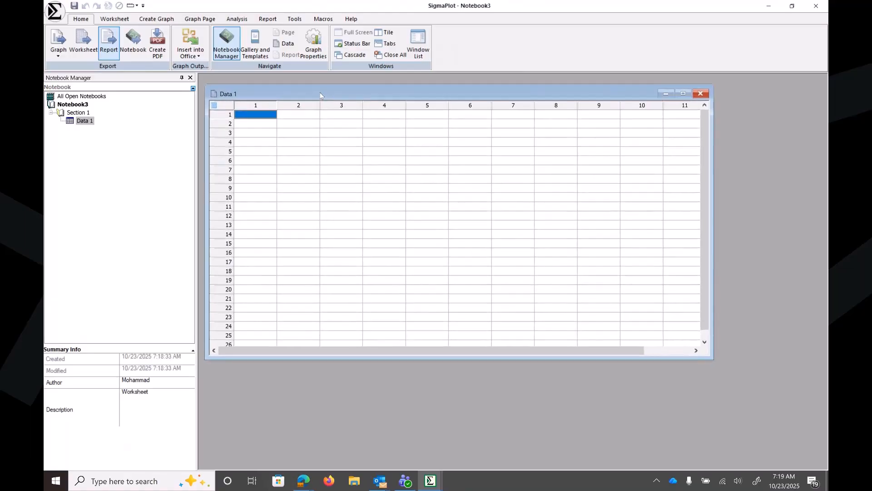
Open the statistics sample notebook and display the Descriptive Statistics Data worksheet from its Descriptive Statistics section.
left_click(351, 20)
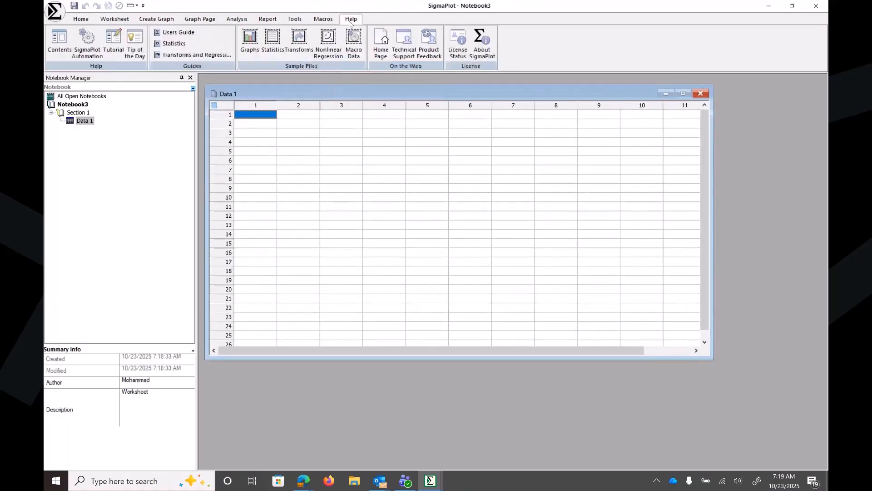
left_click(277, 53)
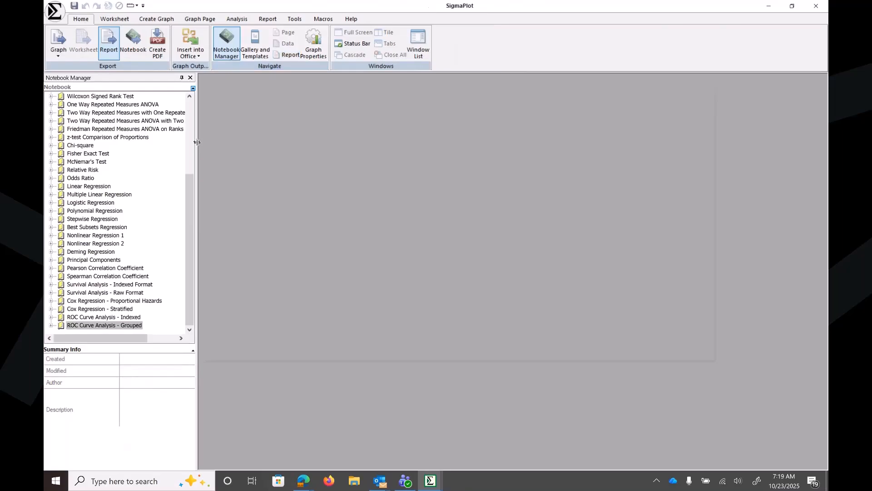
left_click_drag(191, 193, 197, 121)
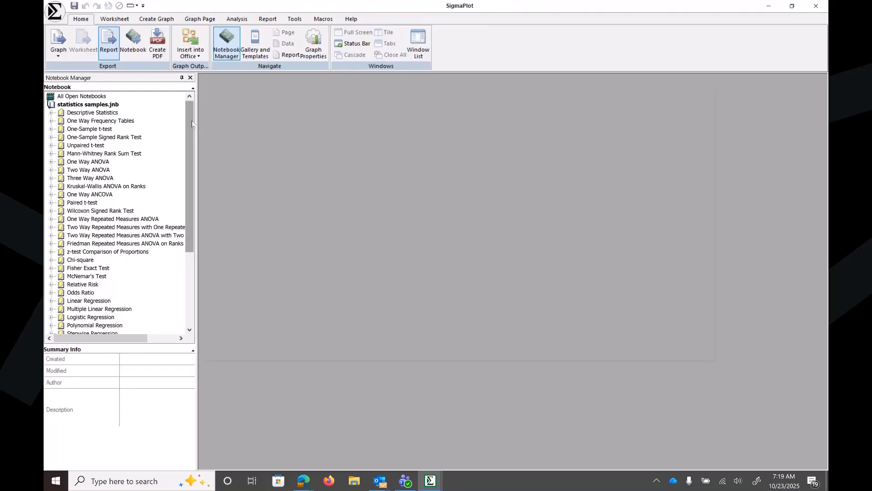
mouse_move(192, 123)
left_mouse_down()
mouse_move(191, 217)
mouse_move(196, 131)
left_mouse_up()
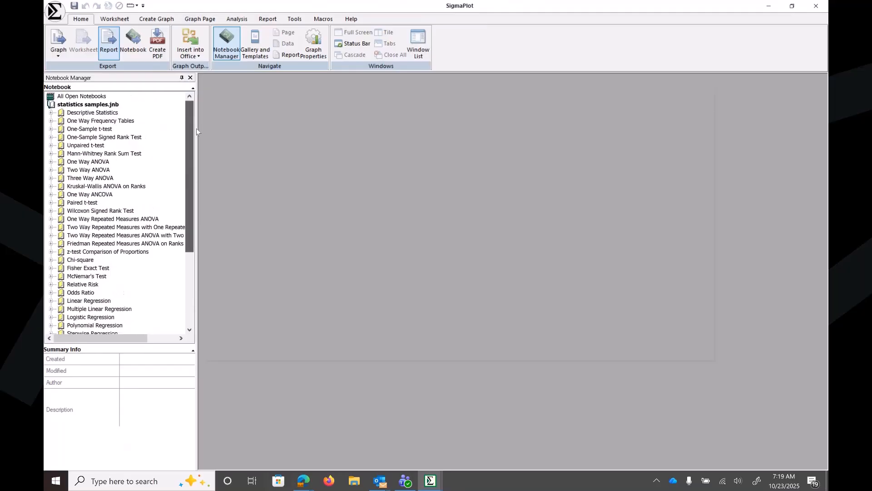
left_click(51, 113)
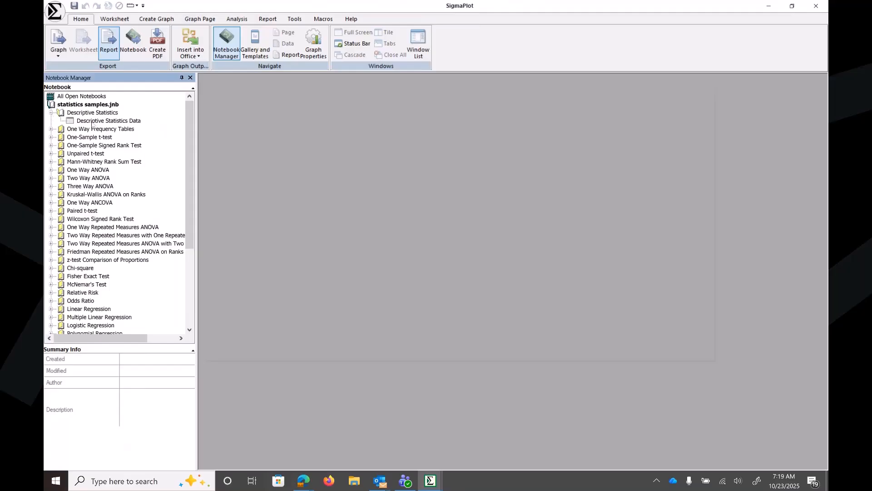
left_click(92, 121)
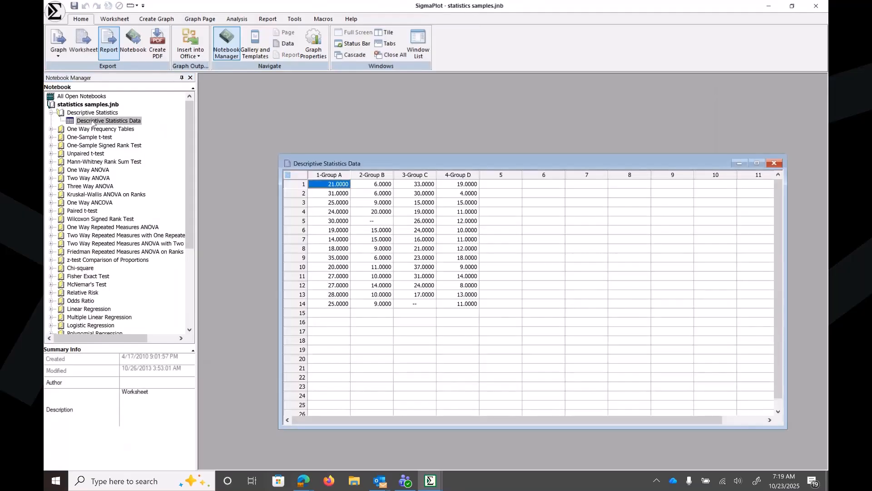
left_click_drag(436, 159, 393, 120)
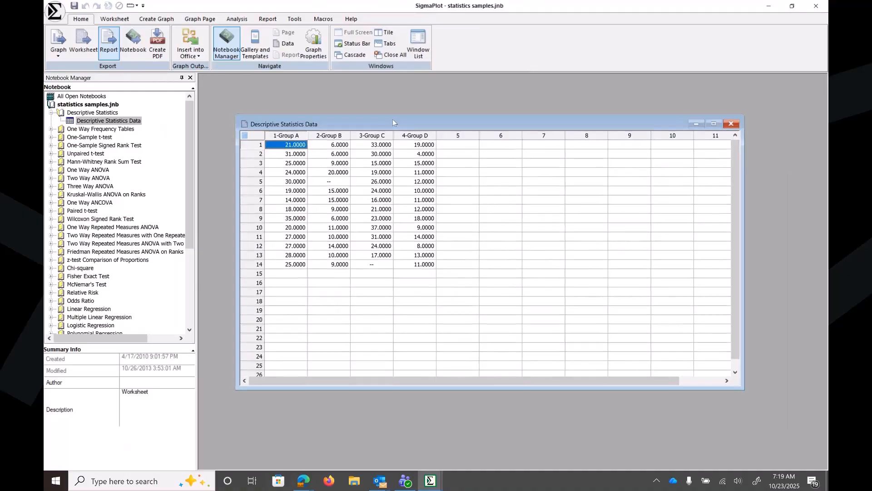
Start the Descriptive Statistics test from the Describe Data group and move its data selection dialog clear of the filled columns.
left_click(237, 19)
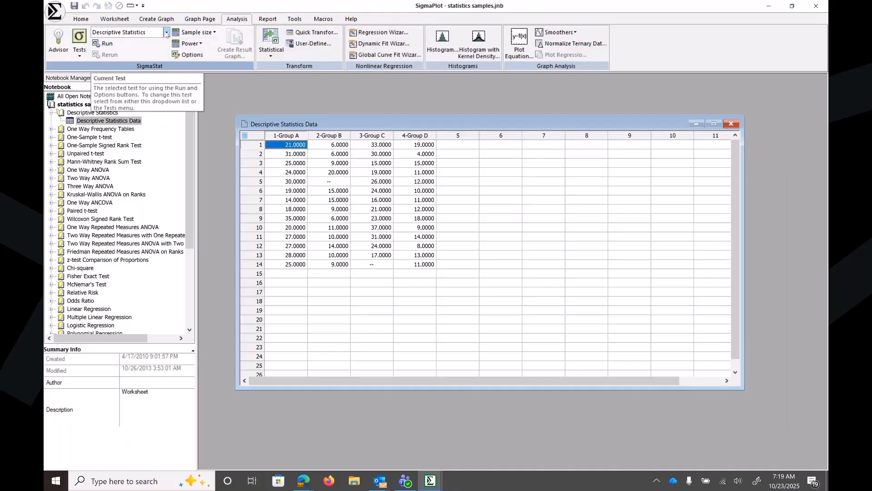
left_click(80, 50)
mouse_move(89, 66)
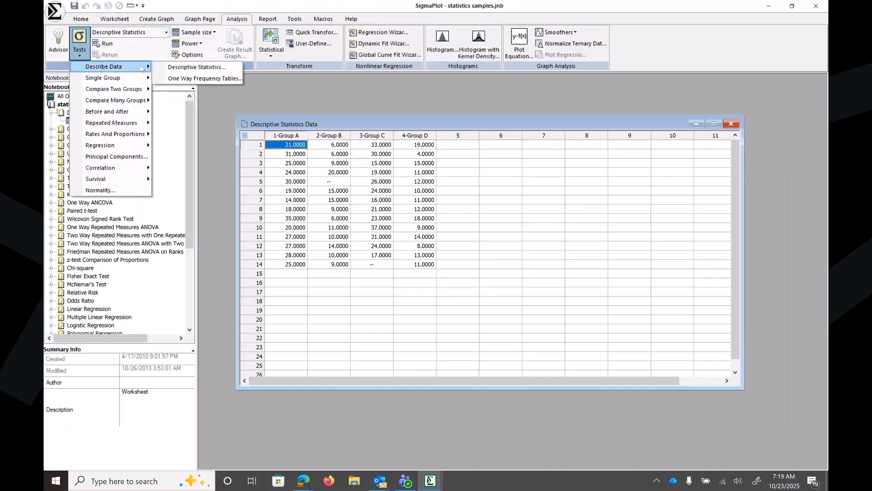
left_click(182, 68)
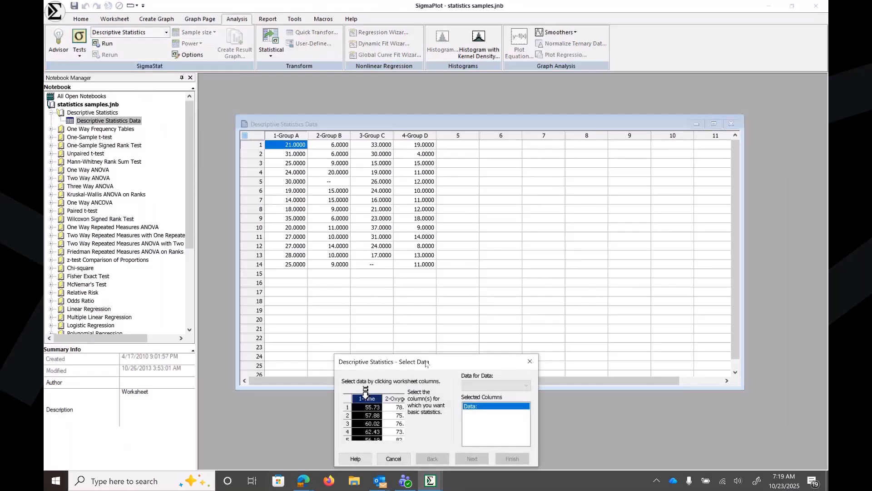
left_click_drag(425, 367, 560, 226)
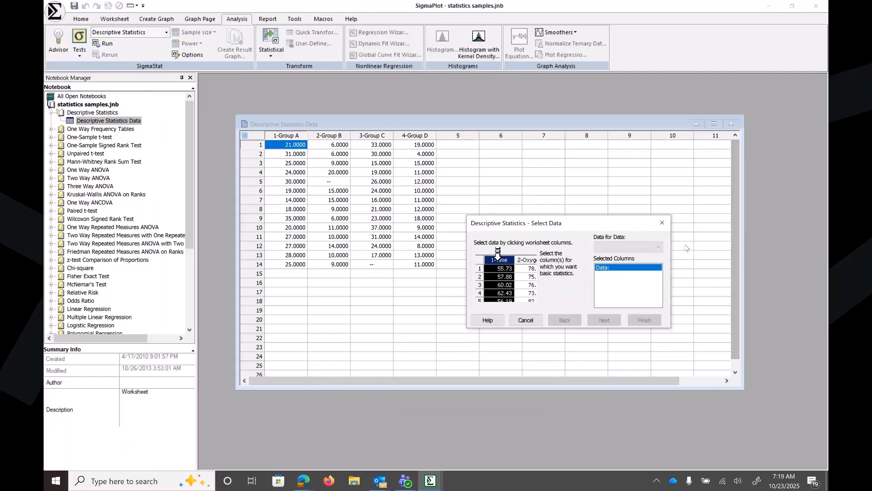
Add Group A, Group B, Group C and Group D one by one as test data, removing the duplicate Group C entry.
left_click(658, 247)
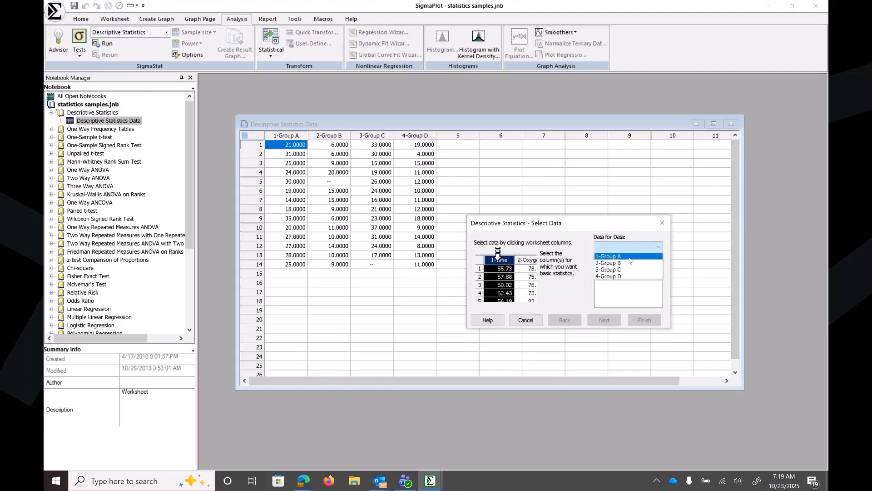
left_click(630, 259)
left_click(659, 248)
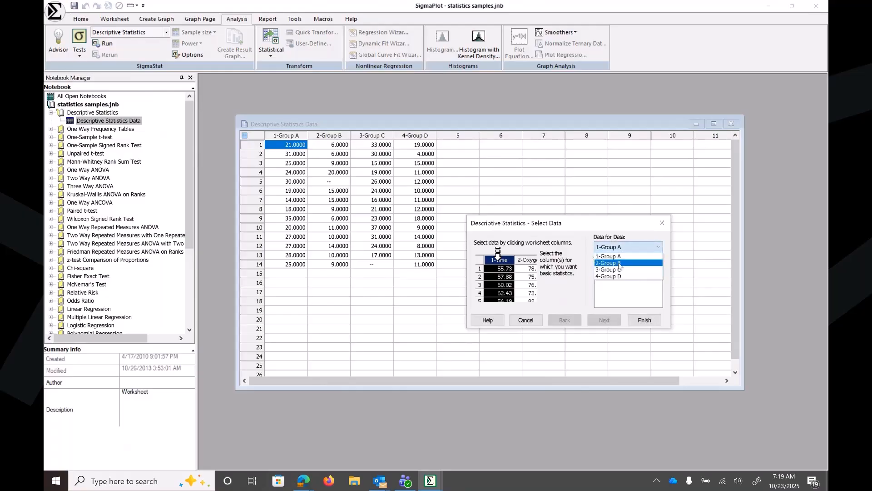
left_click(615, 263)
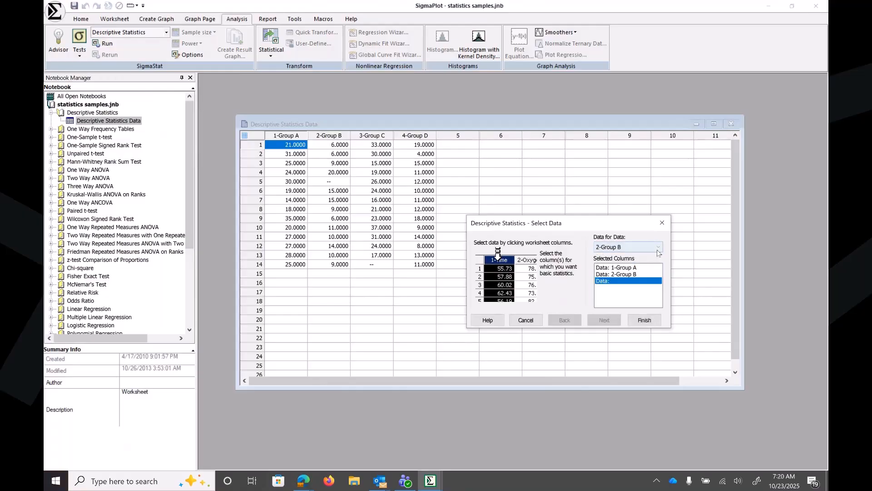
left_click(659, 248)
left_click(611, 269)
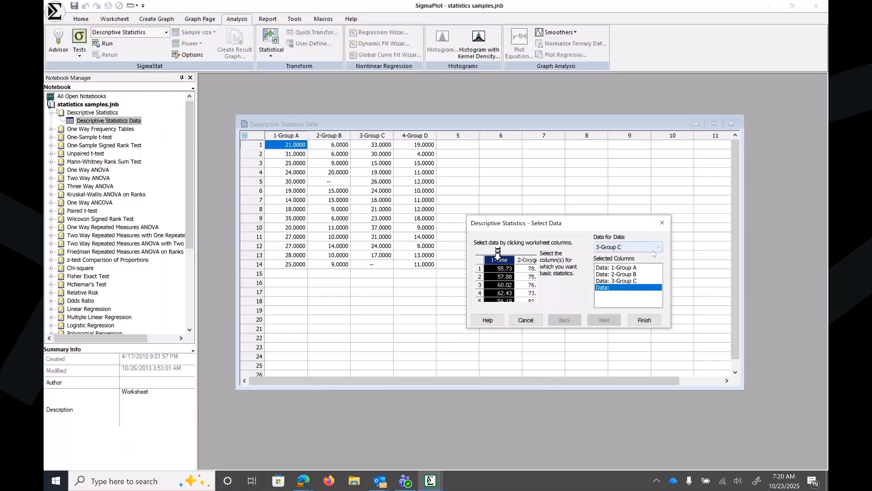
left_click(657, 248)
left_click(633, 270)
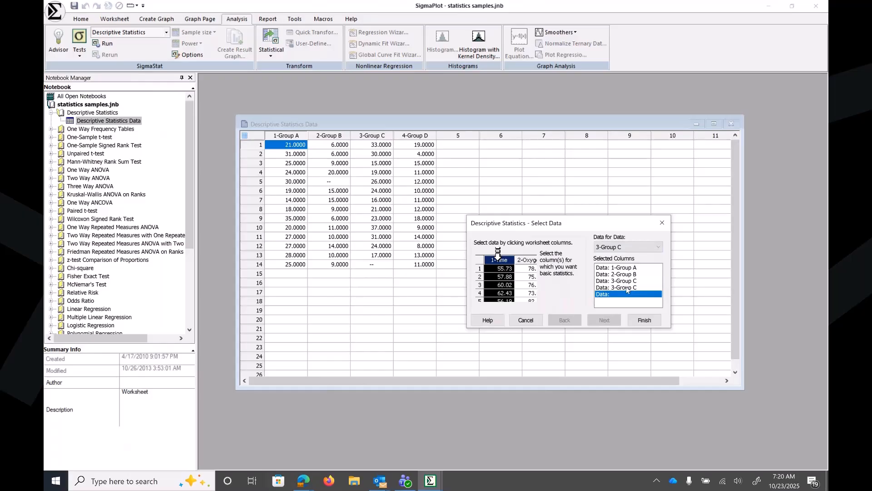
double_click(627, 288)
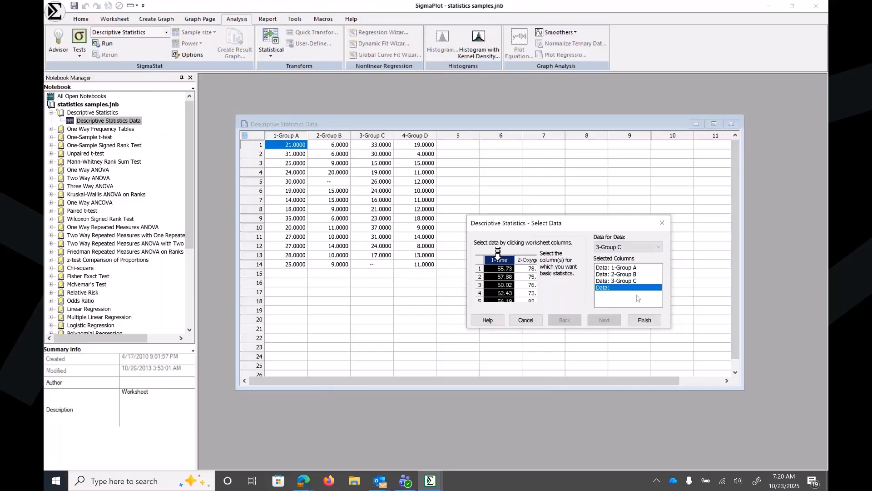
left_click(415, 133)
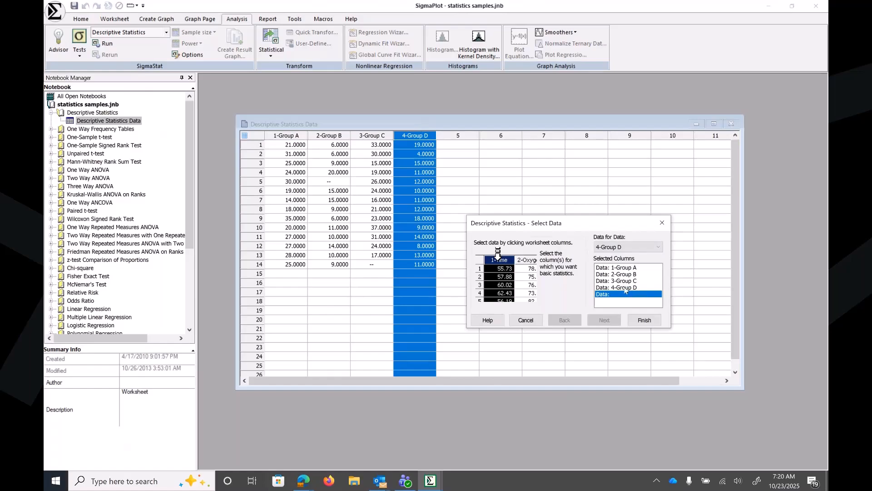
Remove all four groups from the selected columns of the Descriptive Statistics test.
double_click(625, 288)
double_click(624, 282)
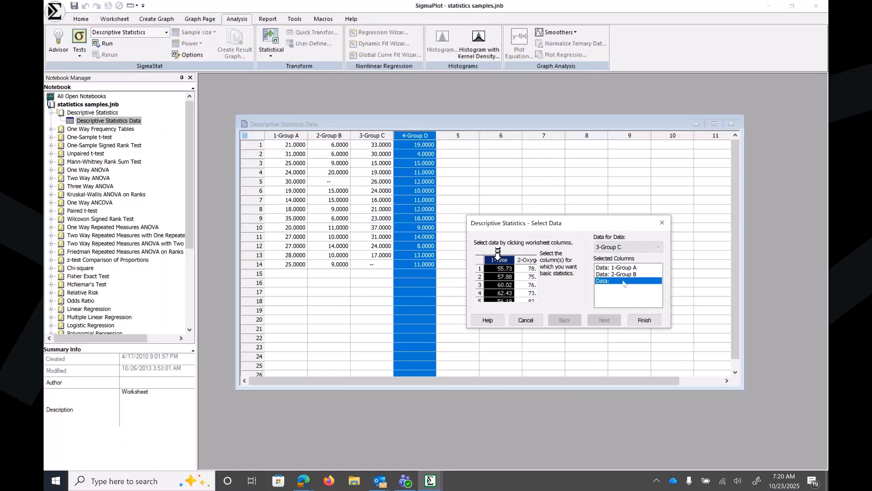
double_click(623, 276)
double_click(623, 272)
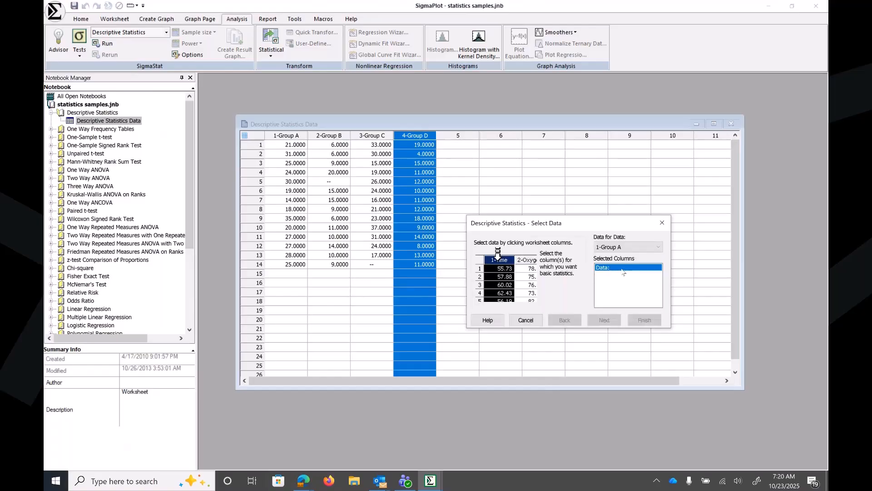
Select worksheet columns Group A through Group D together as the test data and run the Descriptive Statistics test.
left_click(278, 129)
left_click(279, 129)
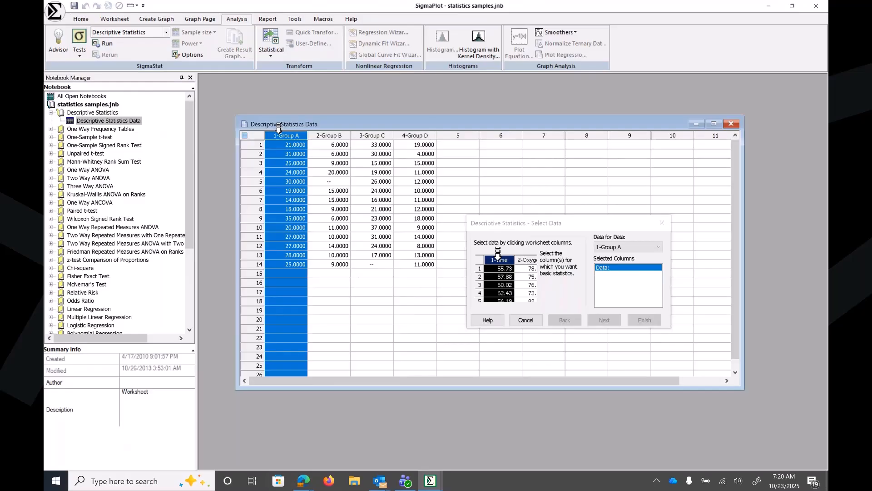
left_click_drag(279, 128, 406, 131)
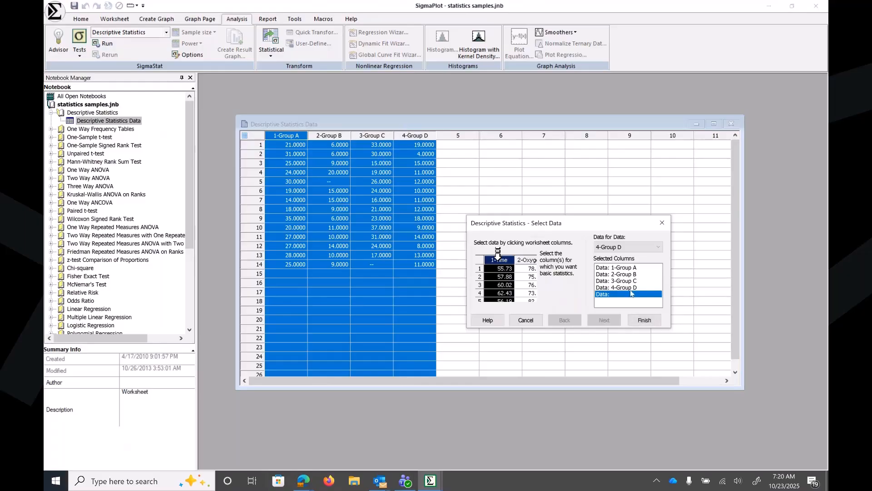
left_click(644, 320)
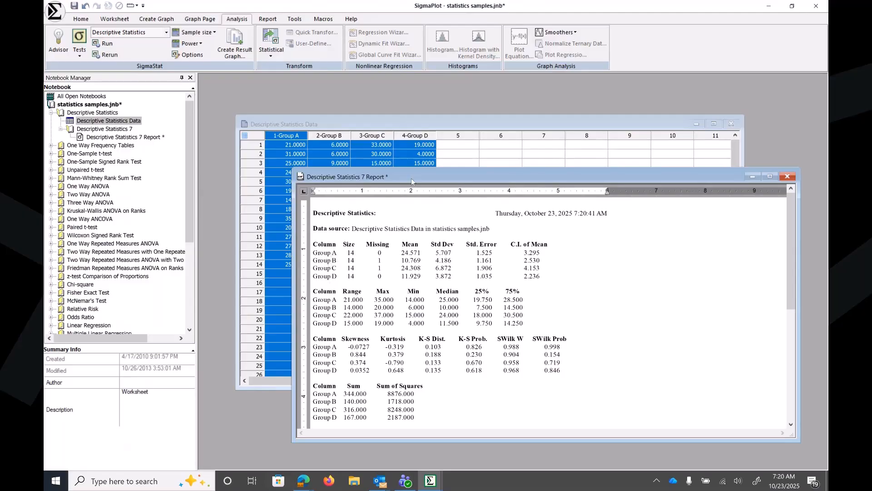
Move the Descriptive Statistics report window off the data columns, then maximize it.
left_click_drag(411, 179, 463, 171)
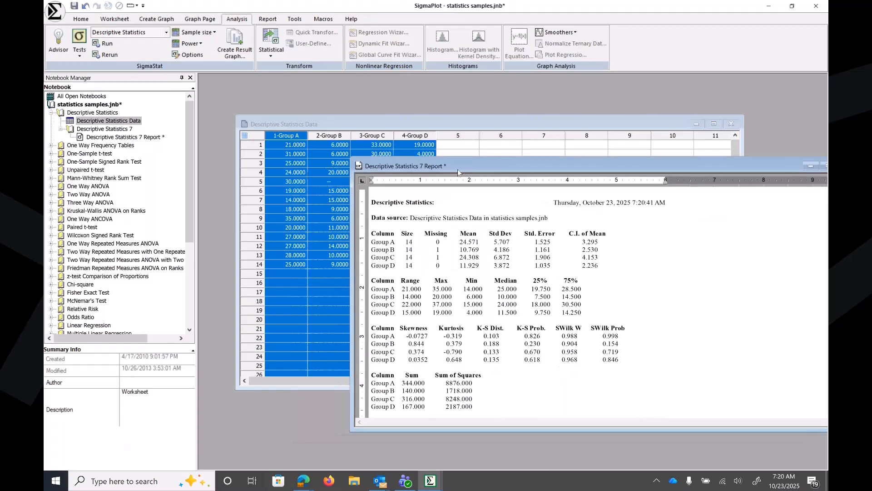
left_click_drag(458, 169, 517, 158)
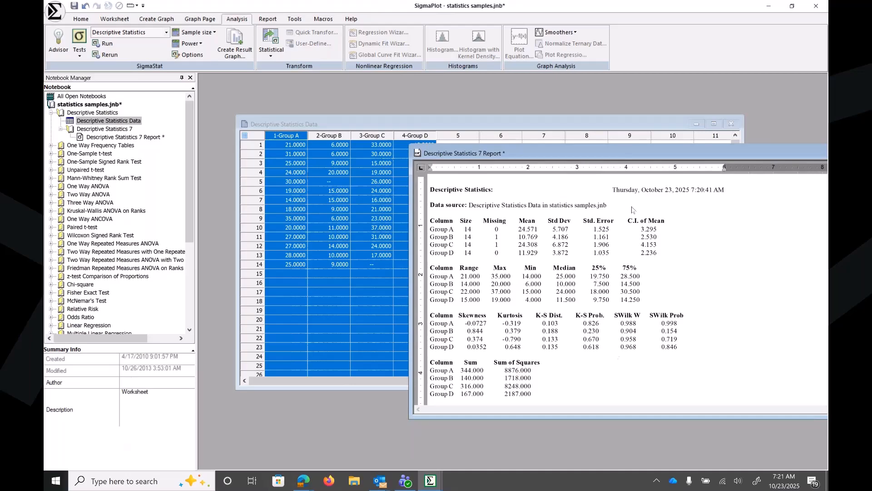
left_click(648, 162)
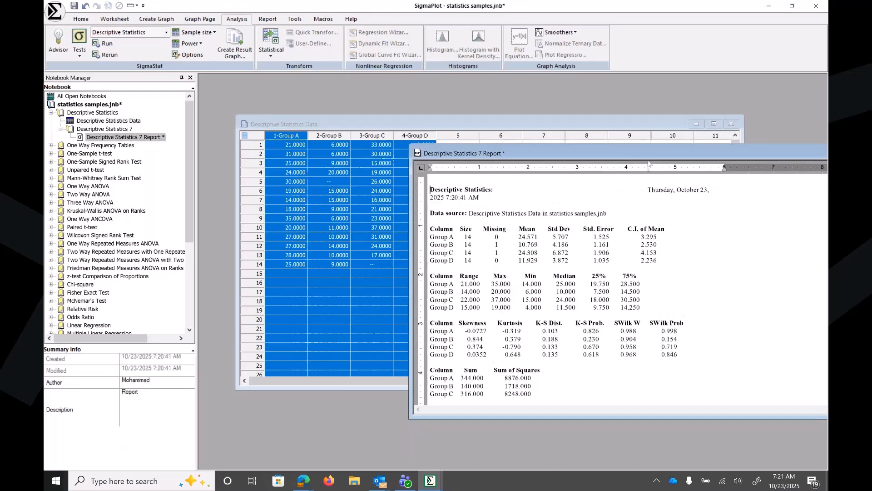
double_click(537, 160)
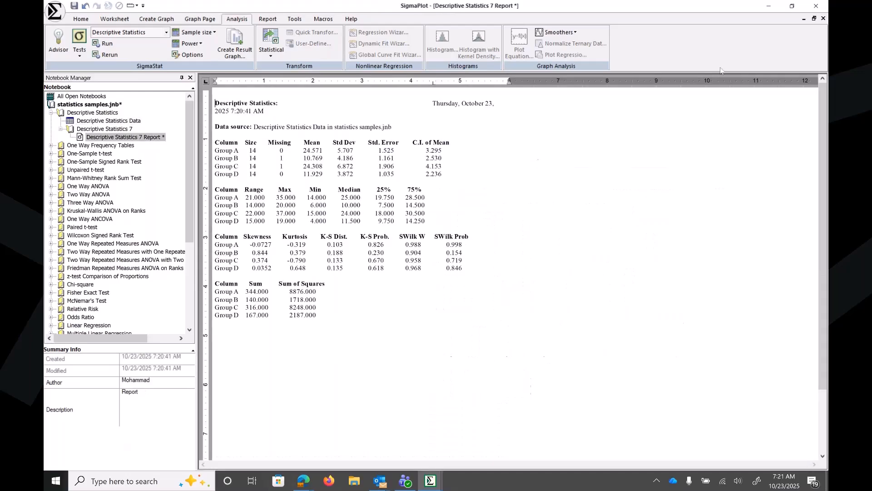
Restore the maximized Descriptive Statistics report to a smaller window and move it fully into view over the worksheet.
left_click(814, 18)
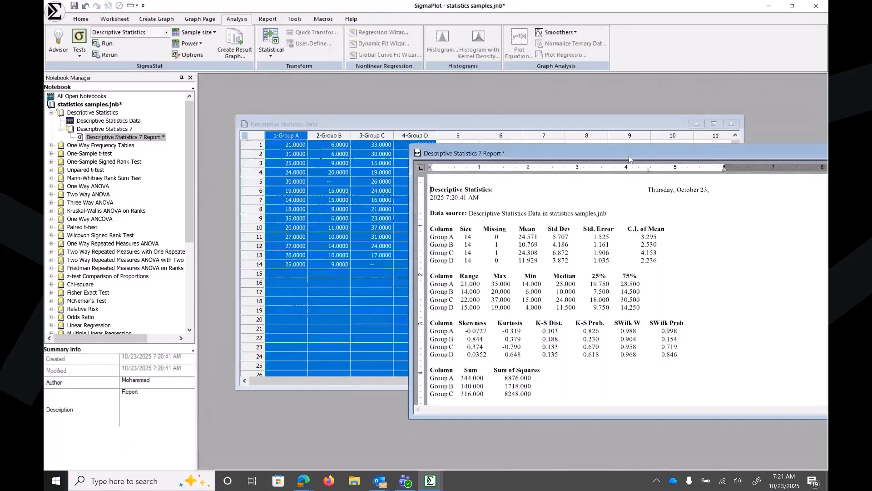
left_click_drag(629, 156, 487, 169)
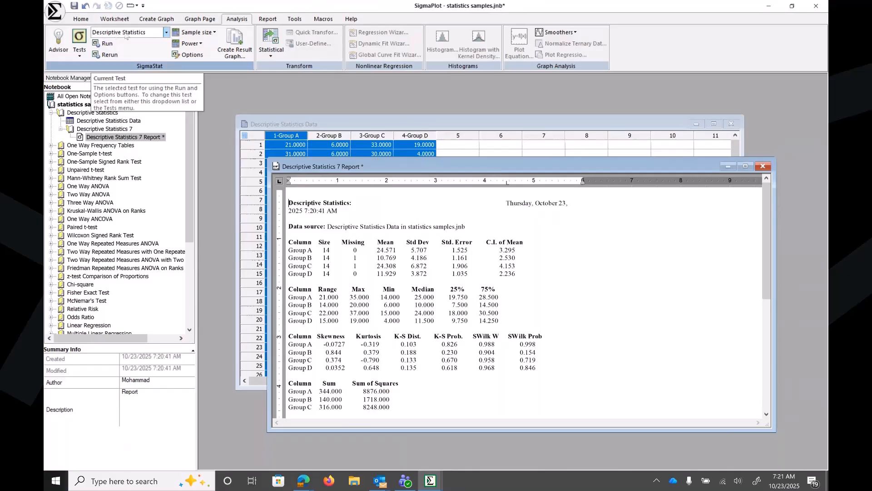
In the Descriptive Statistics options, deselect all statistics and enable only Missing and Mean.
left_click(182, 55)
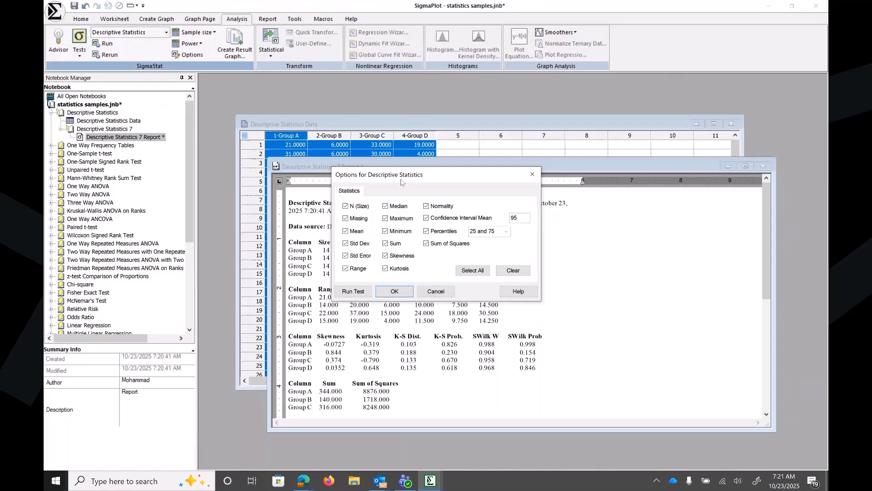
left_click_drag(401, 182, 532, 206)
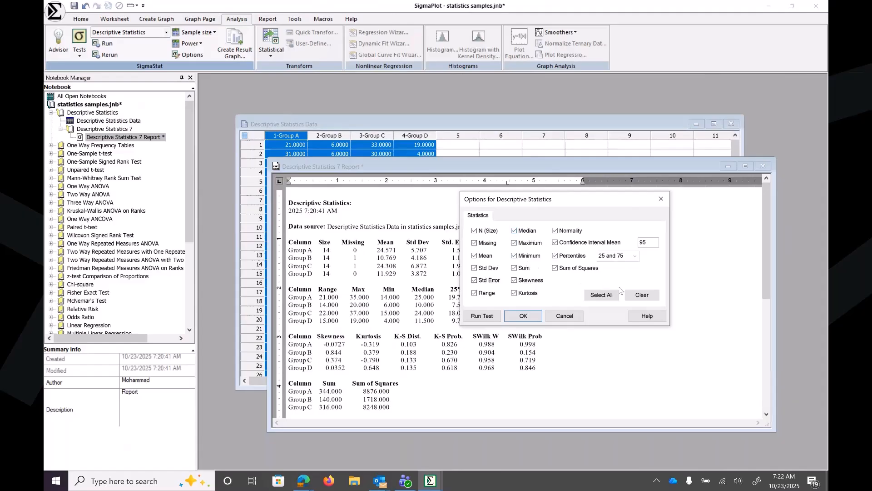
left_click(638, 296)
left_click(480, 245)
left_click(475, 255)
Select all statistics for the Descriptive Statistics test and accept the options.
left_click(650, 300)
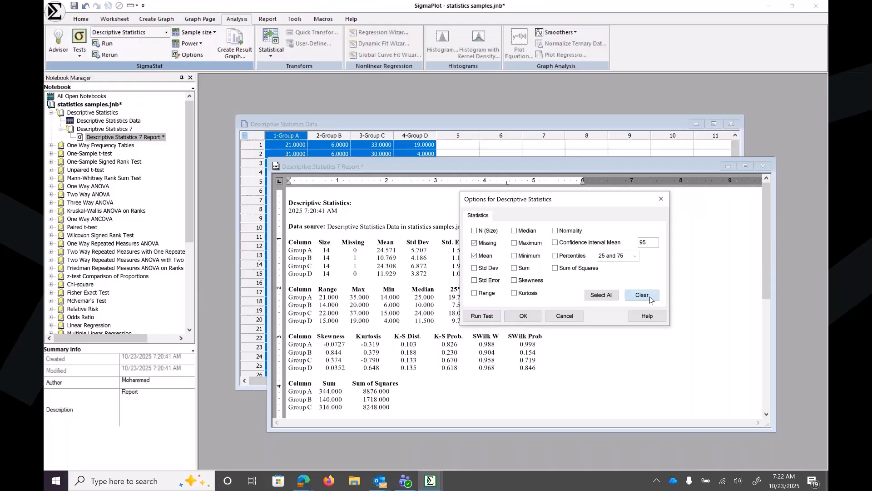
left_click(607, 297)
left_click(534, 314)
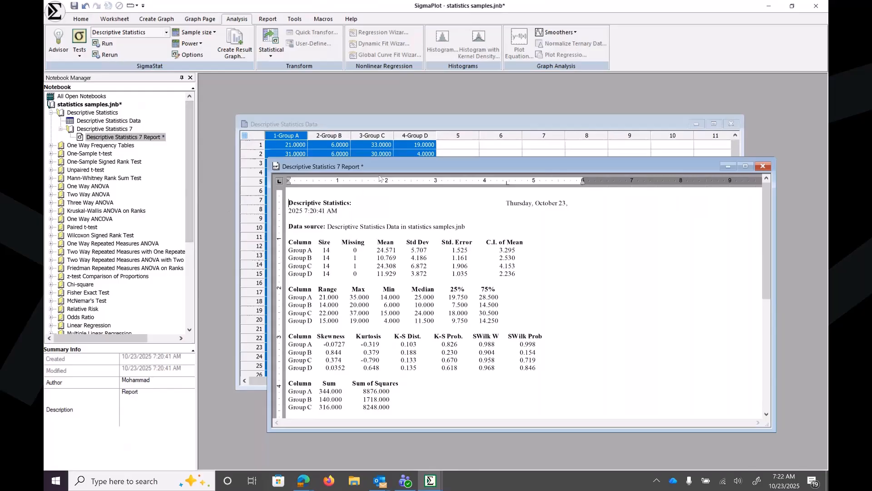
Reposition the report and Descriptive Statistics Data windows, then bring the report back to the front.
mouse_move(381, 166)
left_mouse_down()
mouse_move(396, 143)
mouse_move(389, 163)
left_mouse_up()
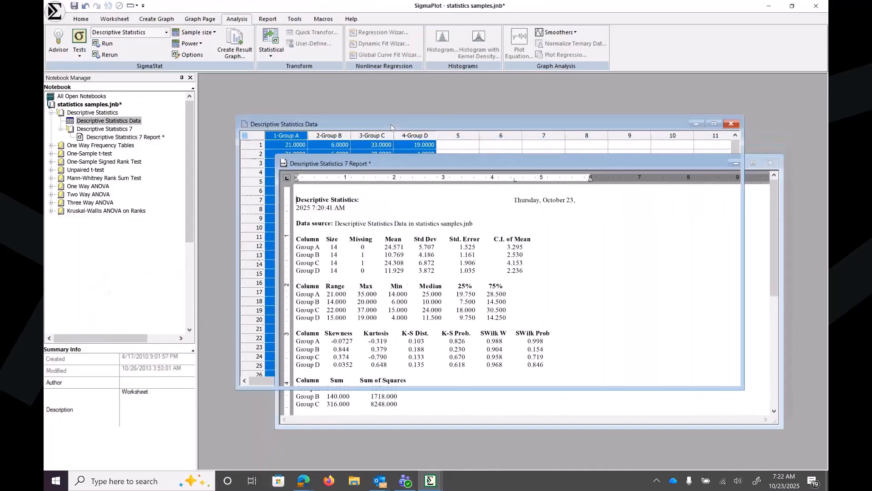
left_click_drag(391, 124, 369, 107)
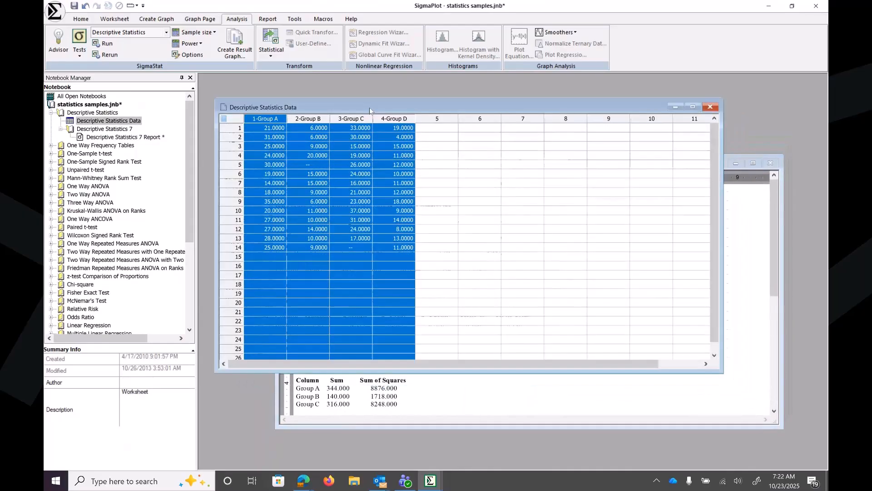
left_click(452, 388)
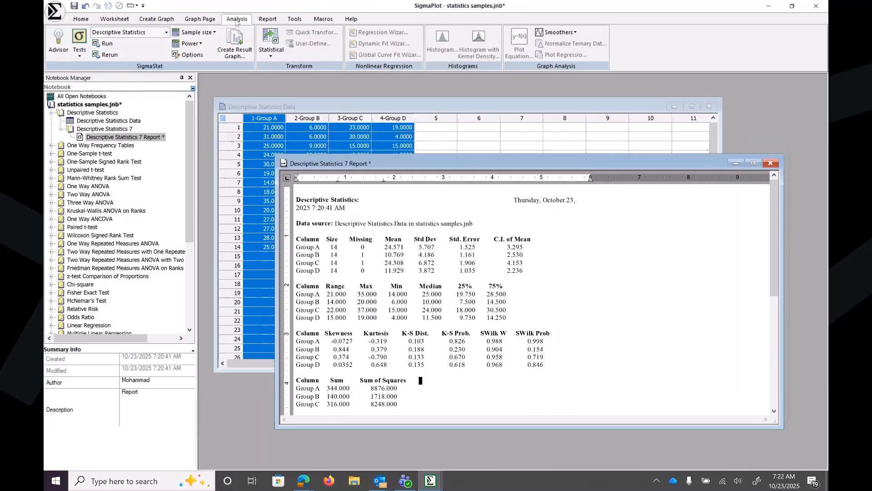
Open the Advisor Wizard, review its list of analysis goals, and close it.
left_click(58, 48)
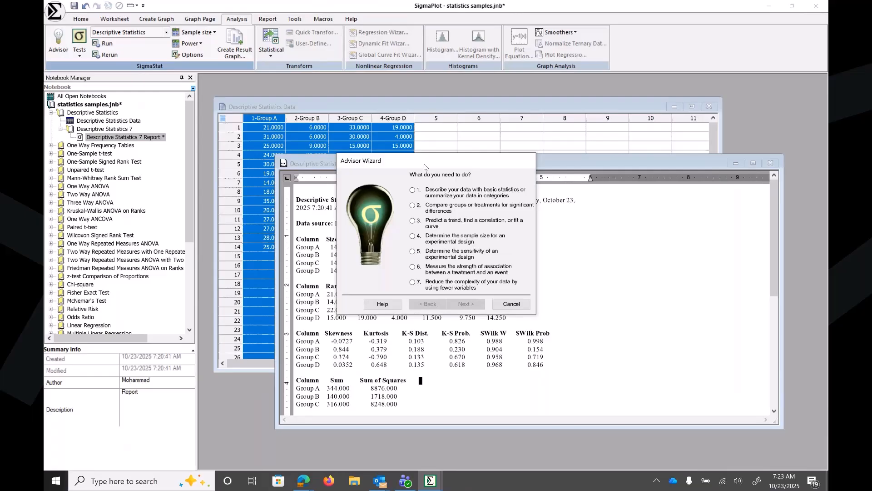
left_click_drag(425, 166, 427, 153)
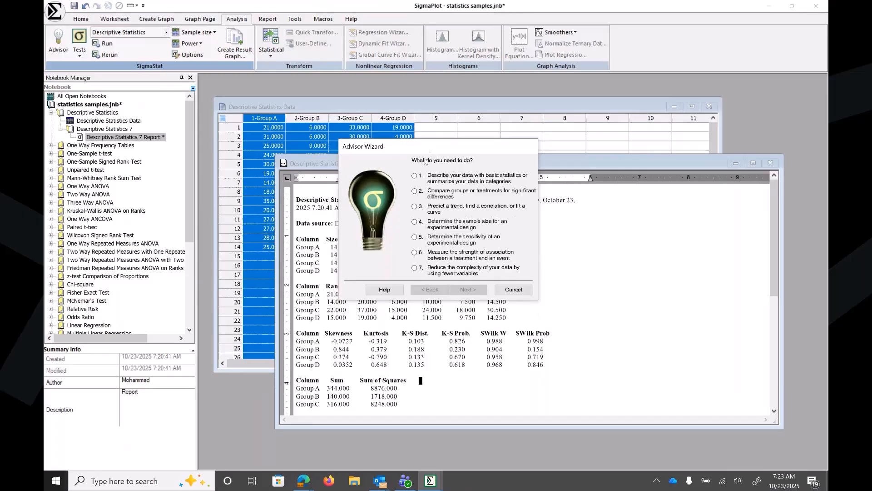
left_click_drag(432, 148, 440, 148)
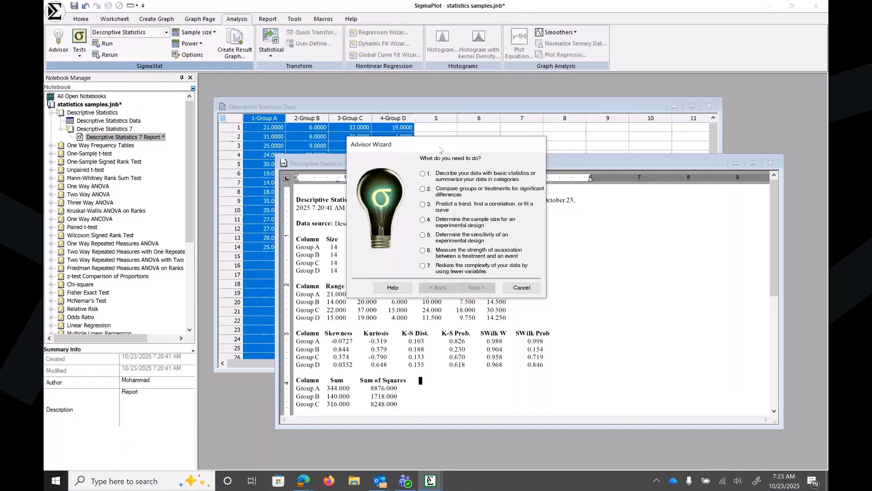
left_click(516, 291)
Get an Advisor Wizard test suggestion for predicting a trend in numeric data with a straight line and errors in the dependent variable only.
left_click(55, 44)
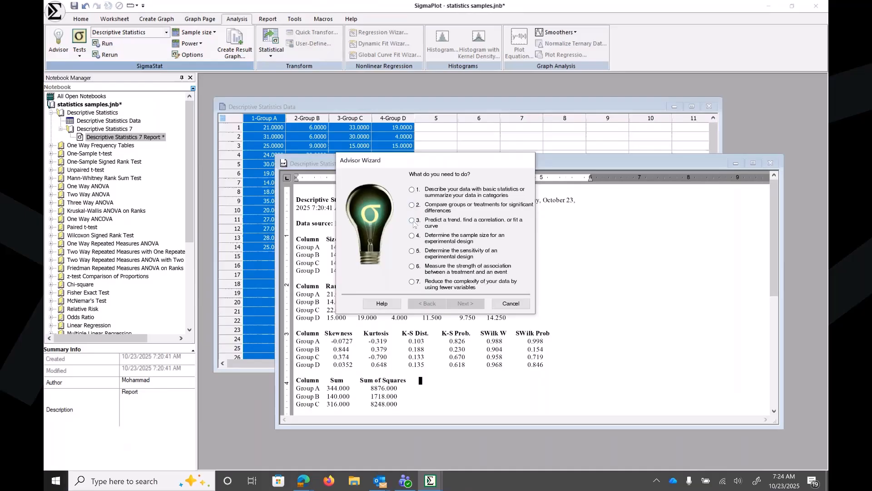
left_click(412, 221)
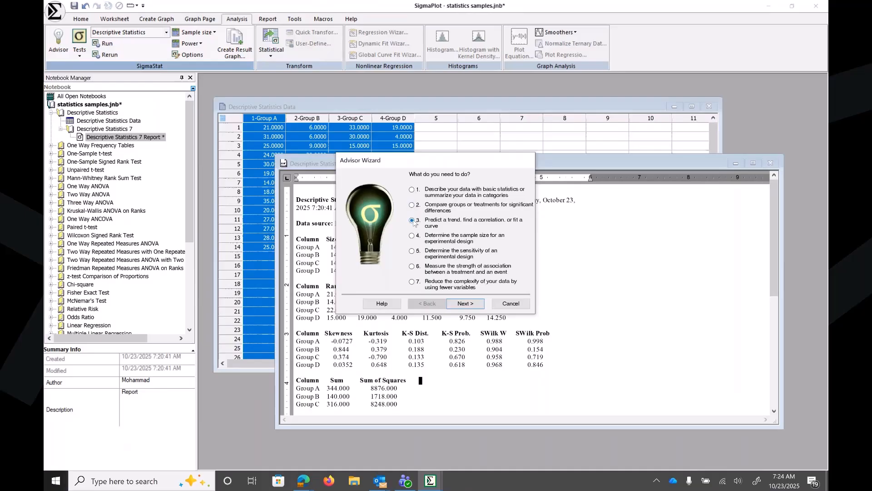
left_click(482, 307)
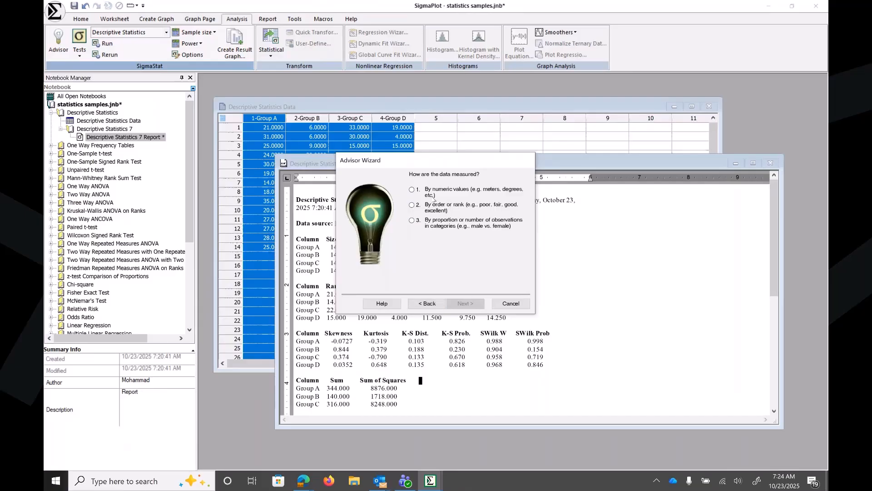
left_click(412, 190)
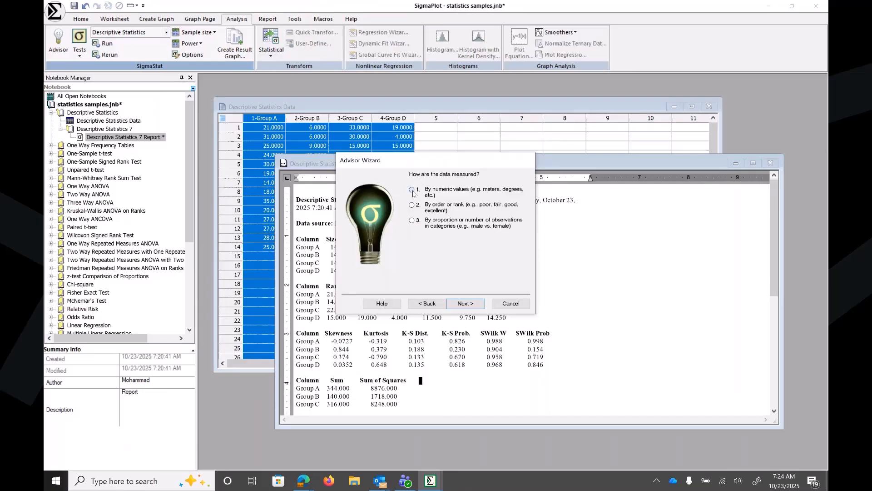
left_click(464, 303)
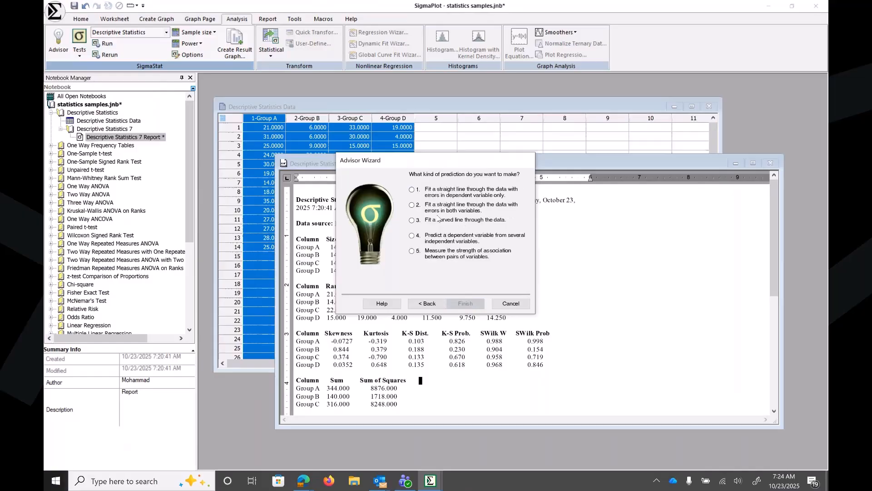
left_click(413, 191)
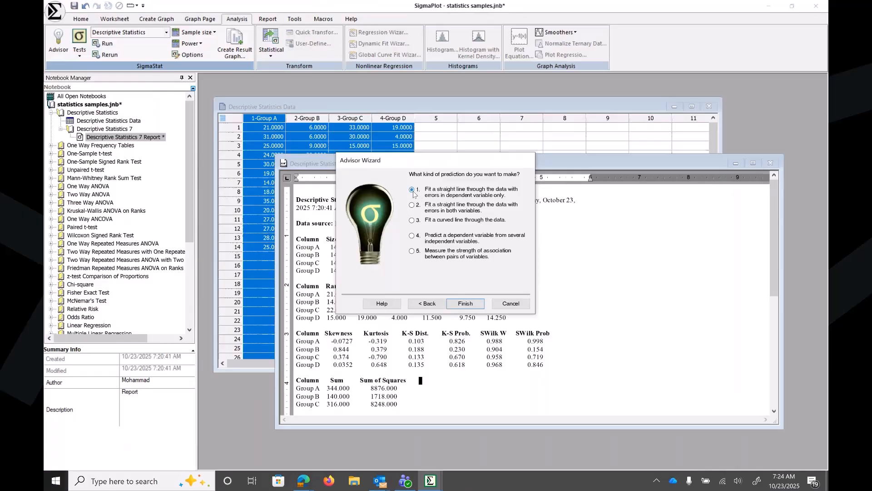
left_click(466, 304)
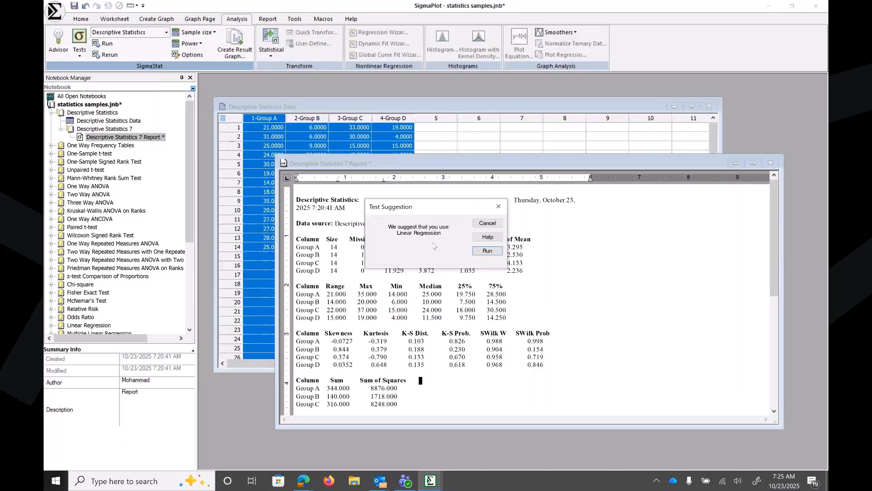
left_click(500, 207)
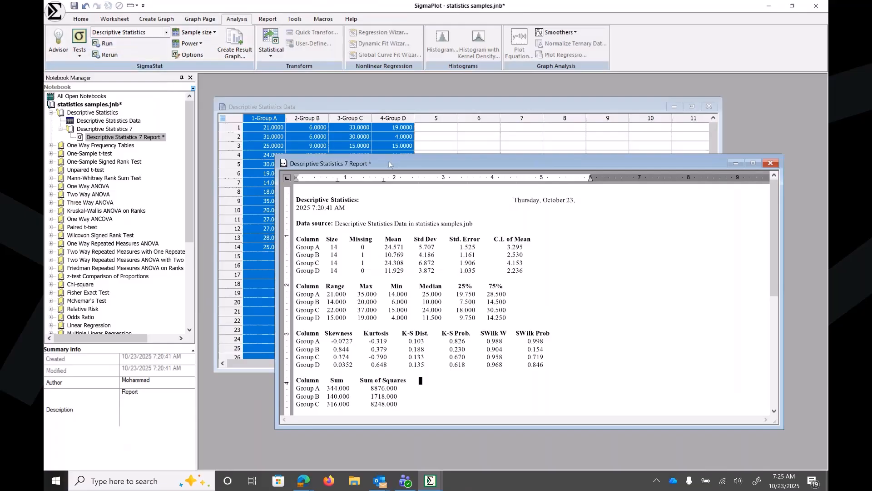
Move the report window slightly and bring the Descriptive Statistics Data worksheet to the front.
left_click_drag(389, 164, 370, 154)
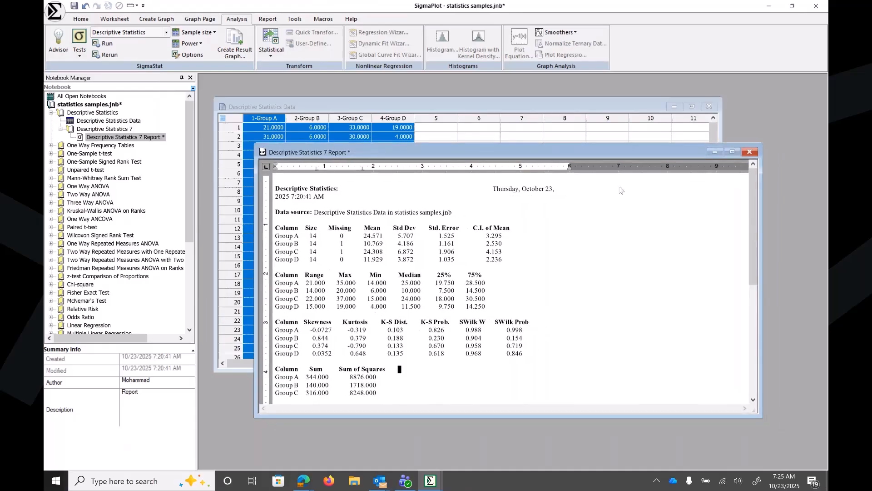
left_click(528, 115)
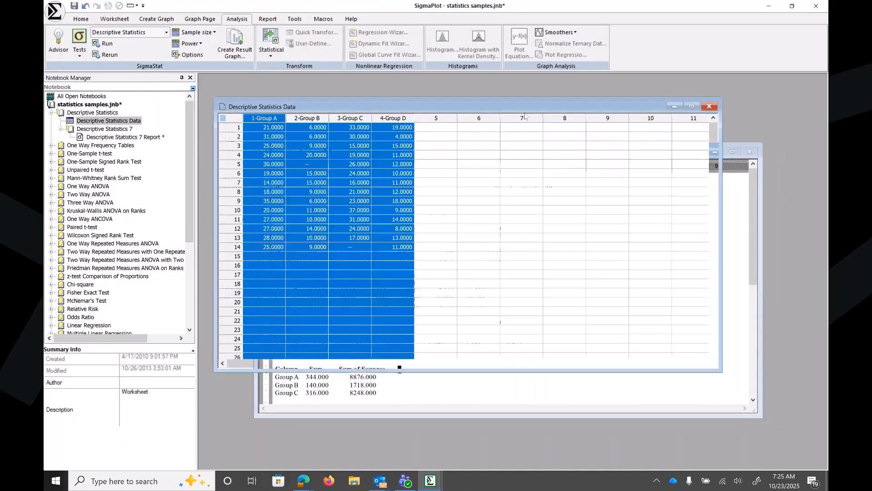
left_click(58, 42)
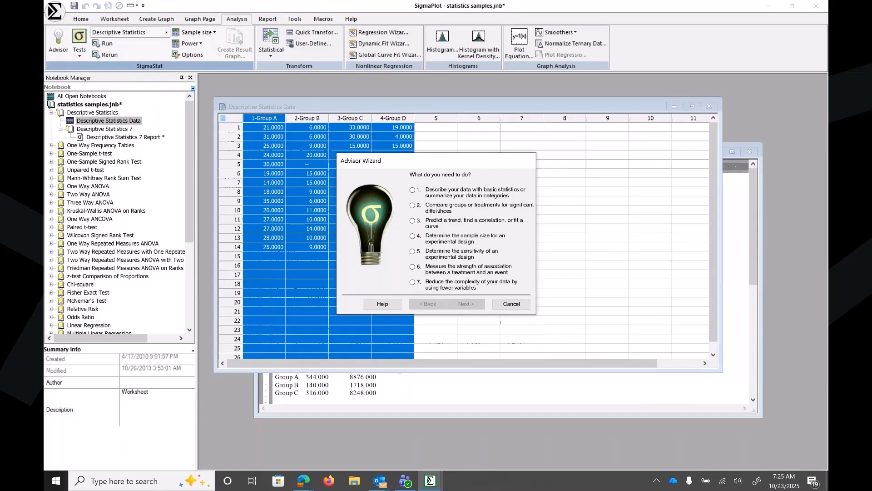
left_click(413, 205)
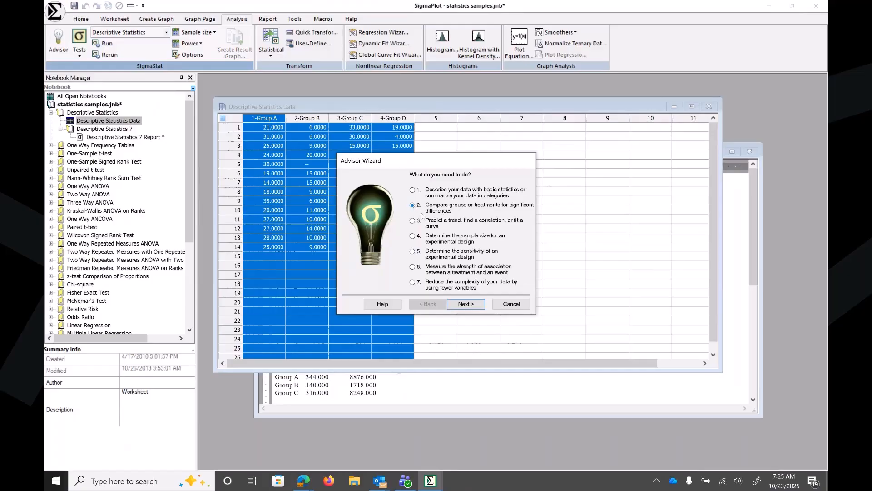
left_click(471, 304)
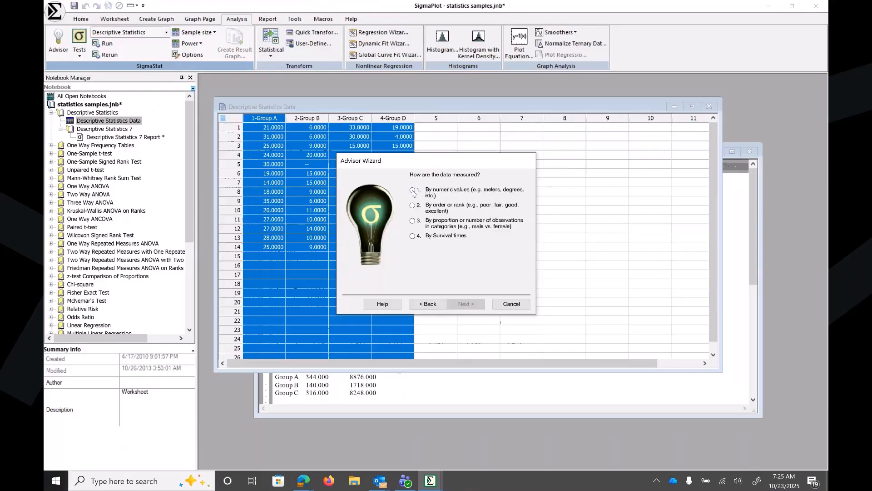
left_click(413, 190)
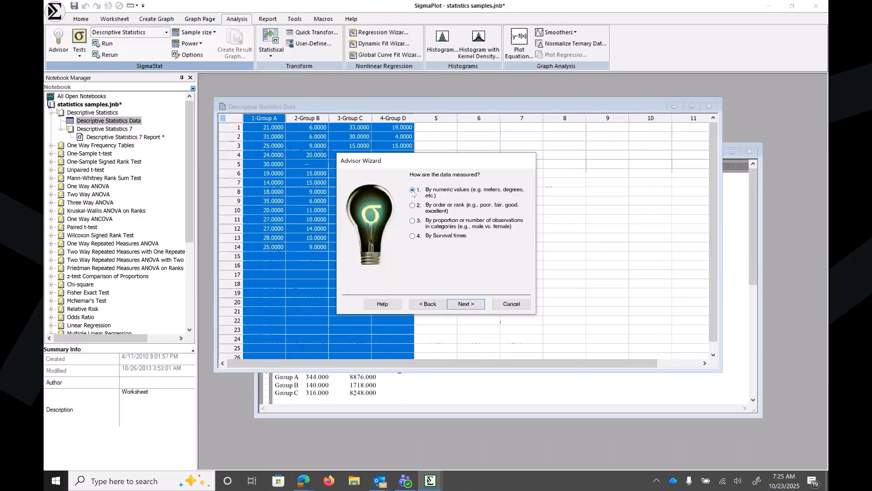
left_click(466, 303)
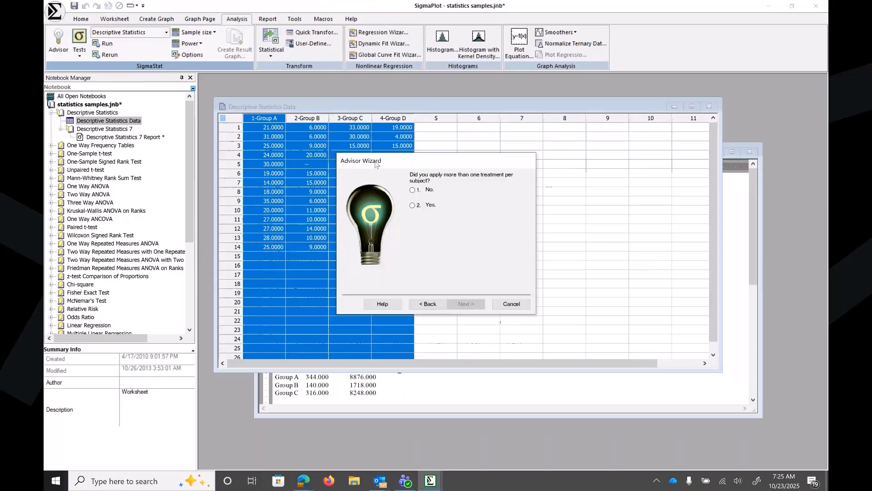
left_click_drag(376, 165, 476, 170)
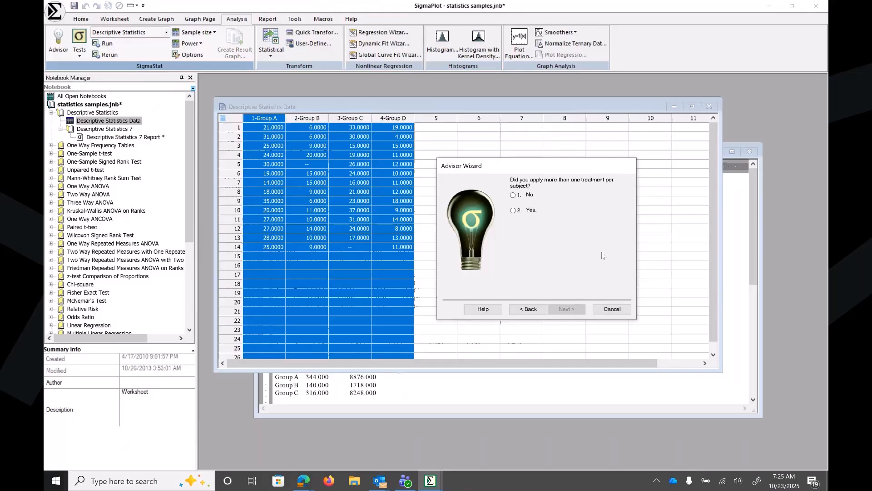
left_click(612, 309)
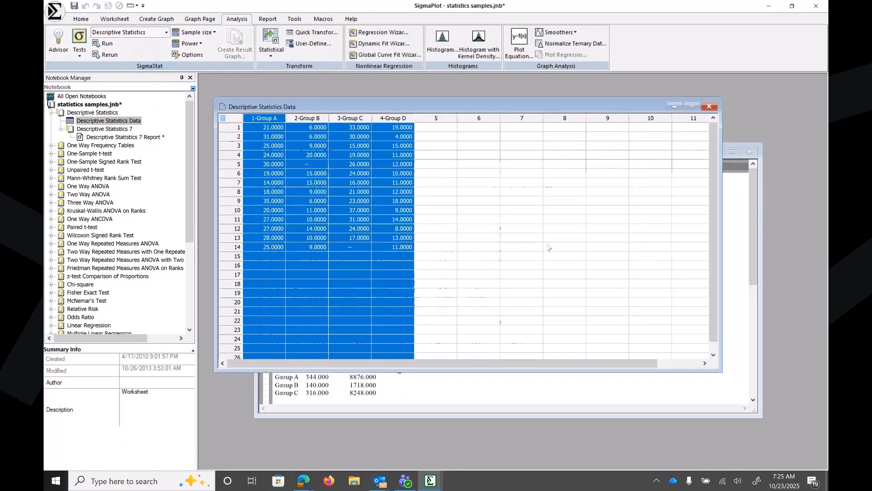
Enter q, a, s and d in rows 1 to 4 of column 5, then clear the column.
left_click(451, 129)
type("q")
key("Return")
type("a")
key("Return")
type("s")
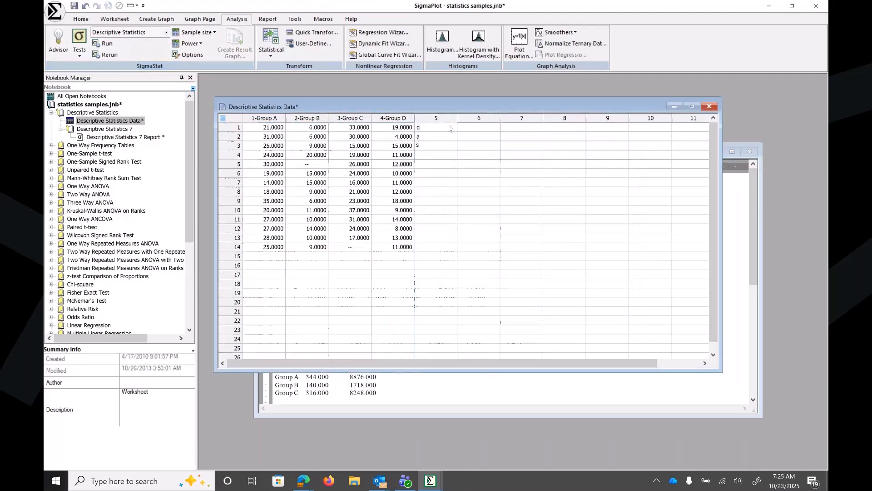
key("Return")
type("d")
key("Return")
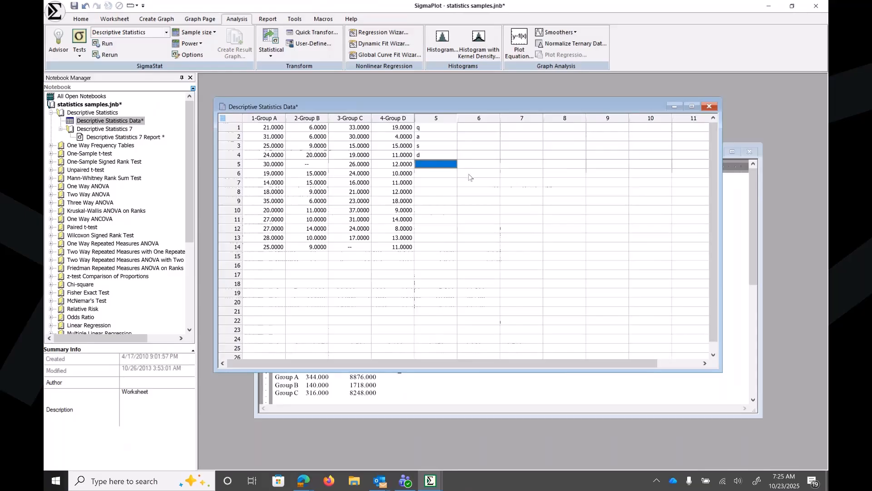
left_click(425, 113)
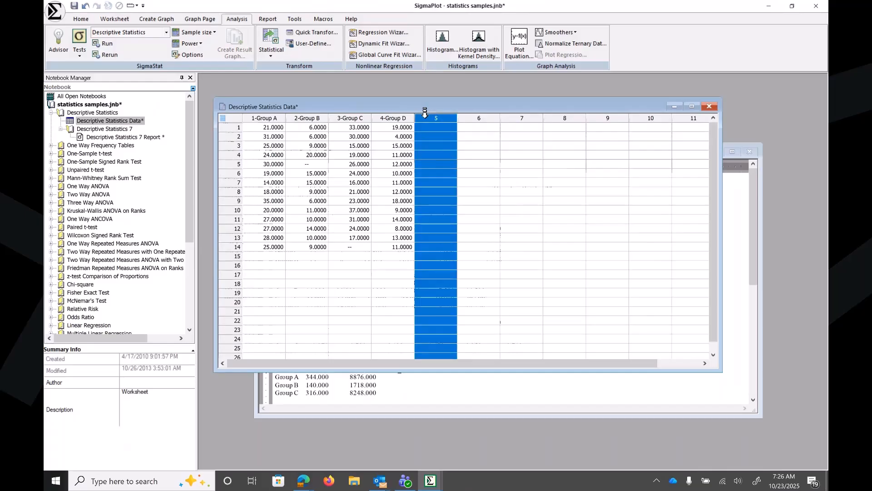
left_click(486, 165)
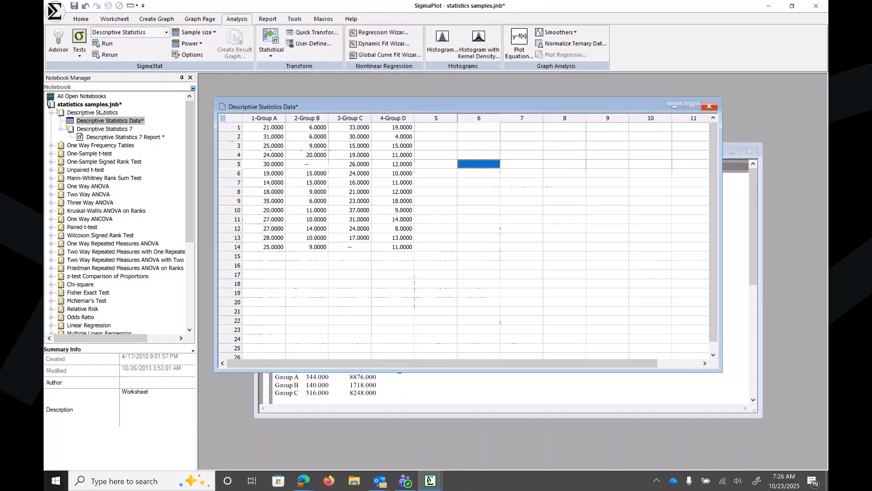
Start the Advisor Wizard with comparing groups or treatments for significant differences, preview the questions for numeric data, and return to the analysis goals.
left_click(48, 50)
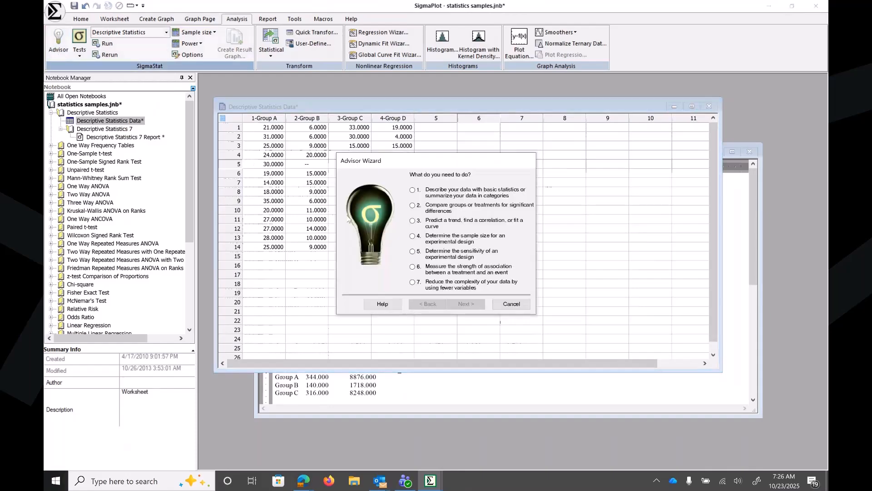
left_click(412, 206)
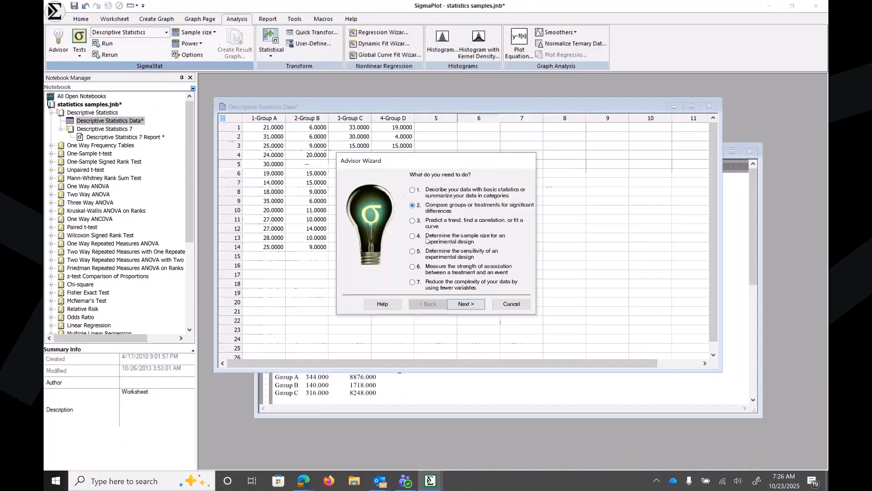
left_click(457, 305)
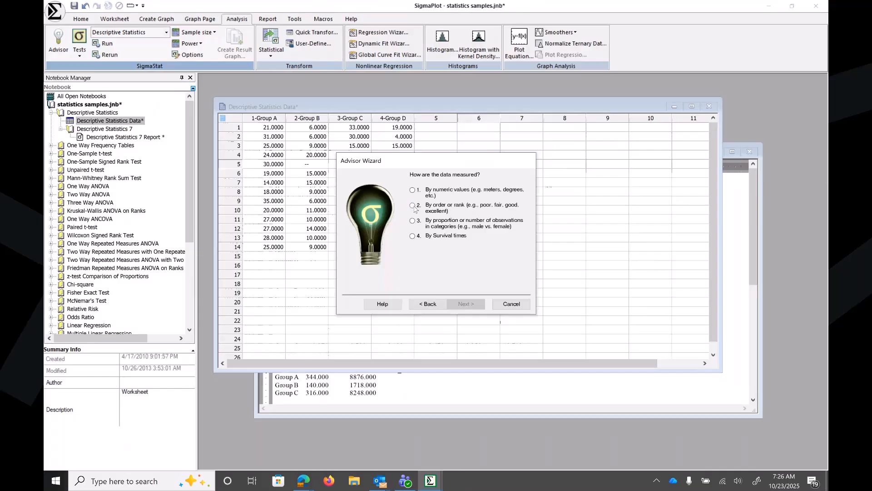
left_click(413, 191)
left_click(466, 304)
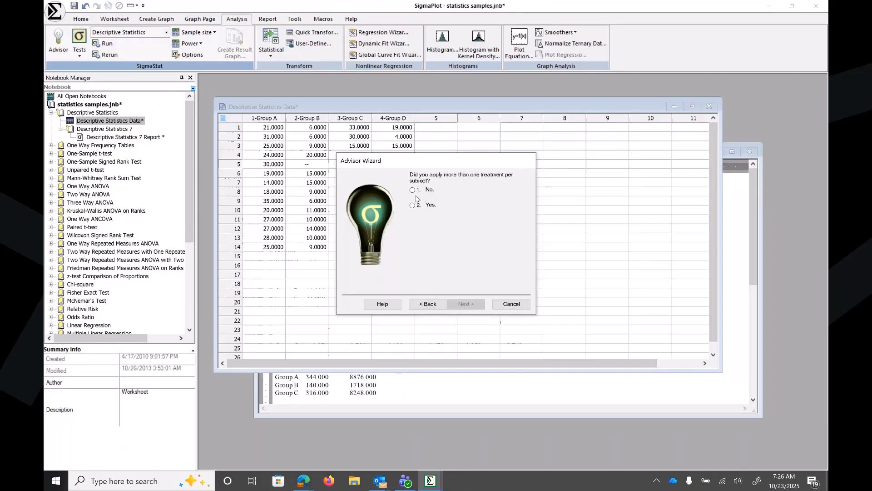
left_click(426, 304)
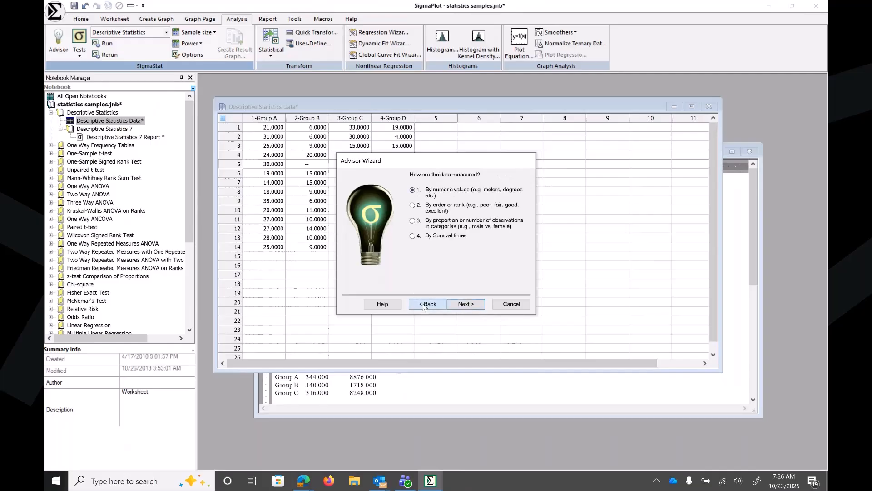
left_click(424, 305)
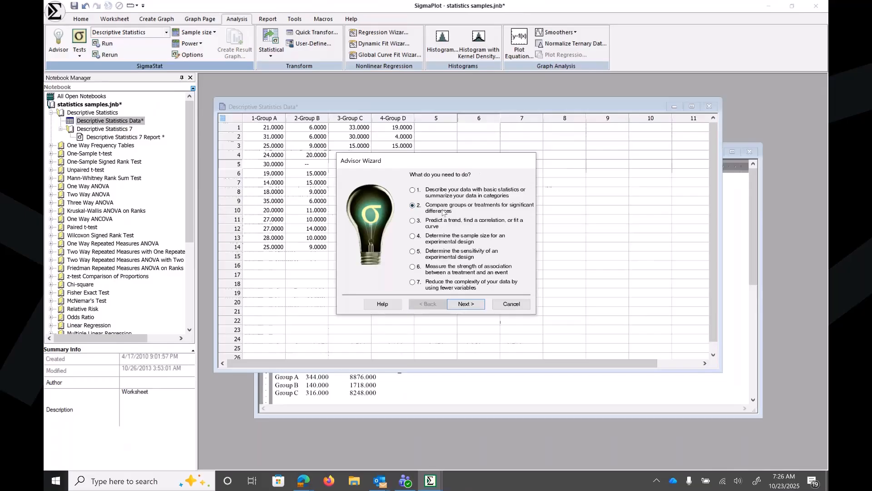
Get a test suggestion for comparing numeric data with one treatment per subject and three or more groups, and close it without running.
left_click(465, 305)
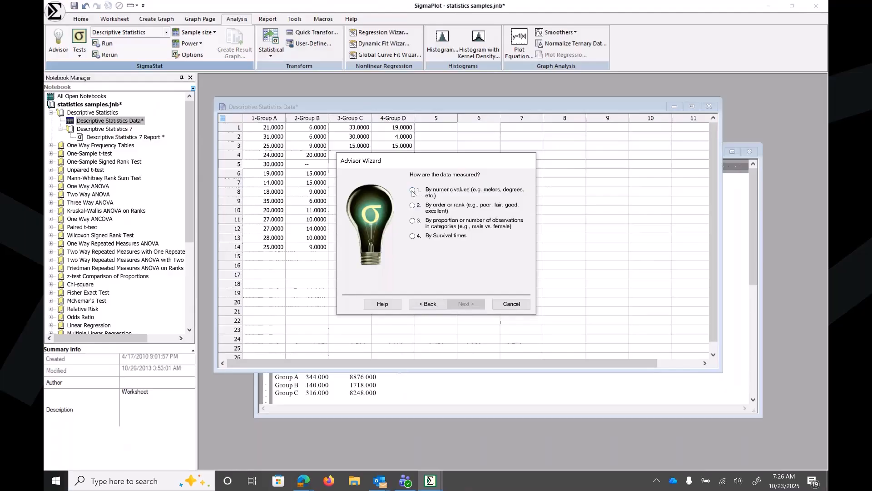
left_click(413, 190)
left_click(466, 304)
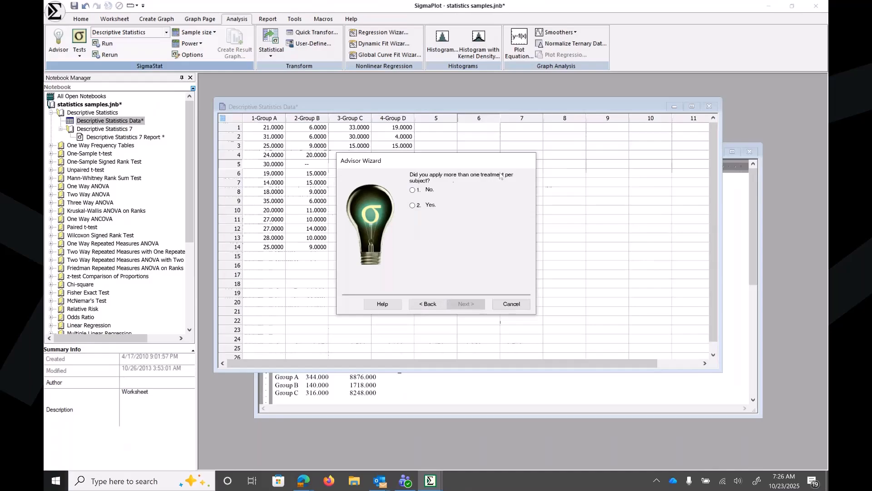
left_click(412, 190)
left_click(466, 304)
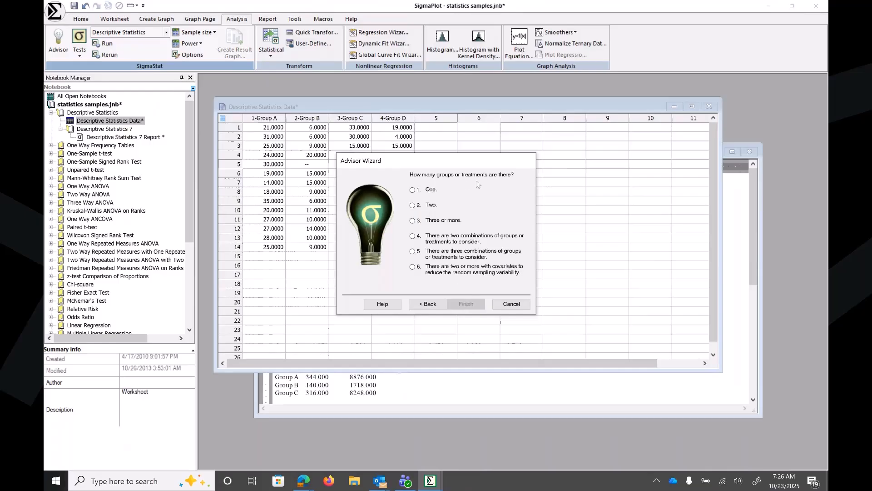
left_click(412, 221)
left_click(476, 304)
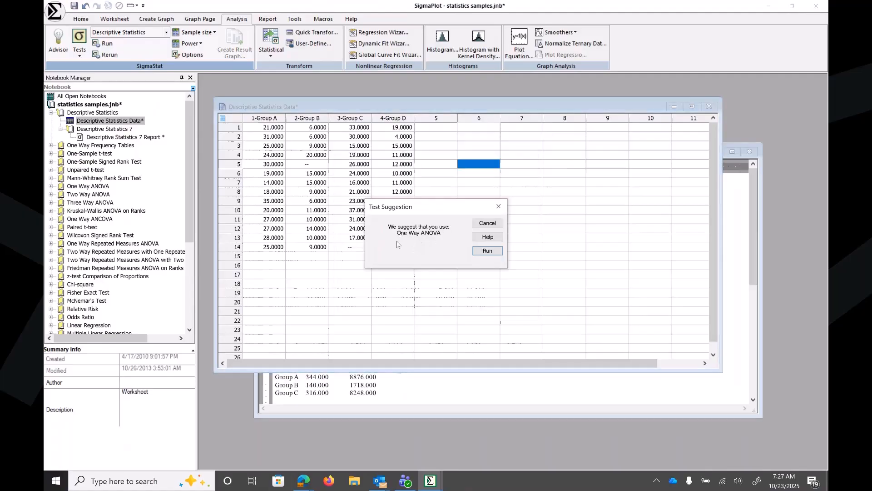
left_click(498, 208)
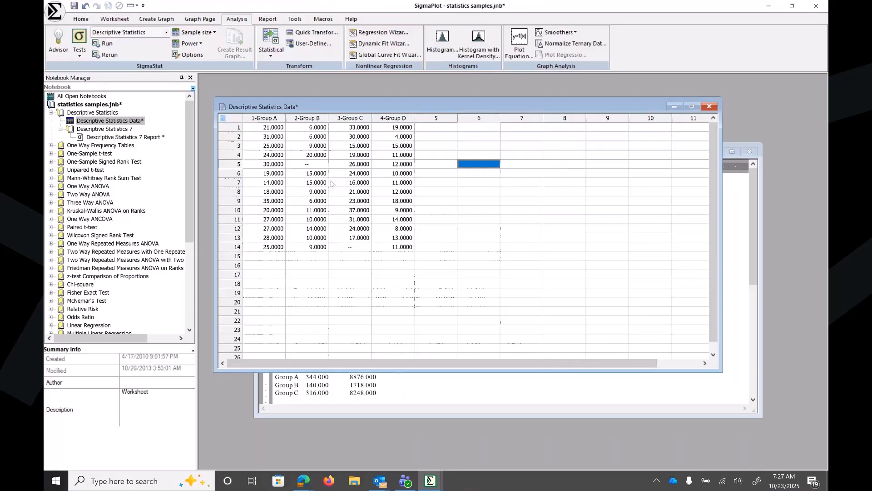
Get an Advisor Wizard suggestion for comparing numeric data with one treatment per subject and two groups, and close it without running.
left_click(83, 171)
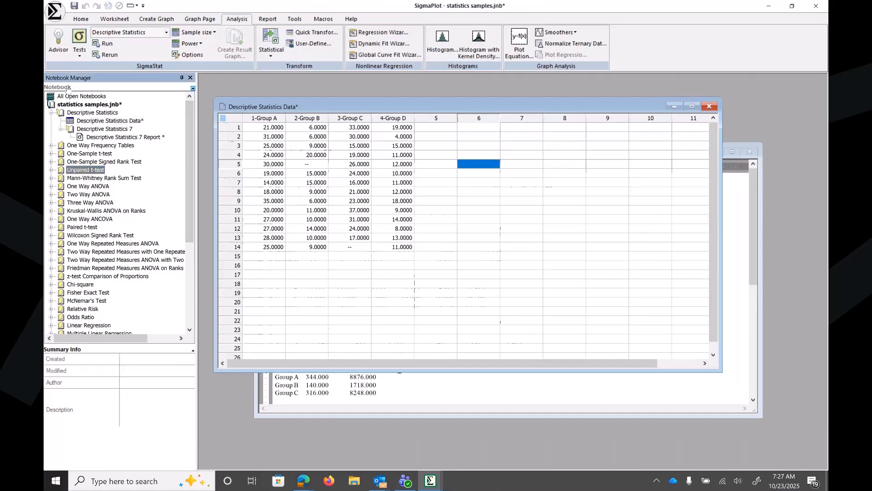
left_click(60, 50)
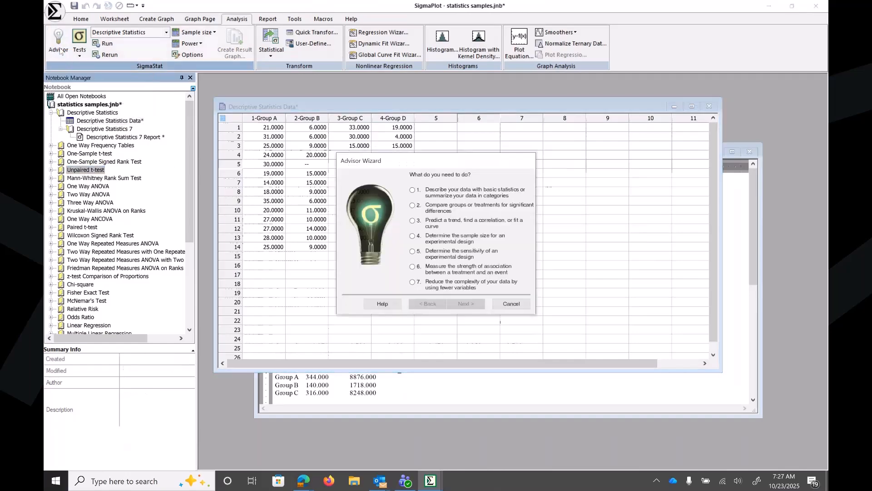
left_click(430, 207)
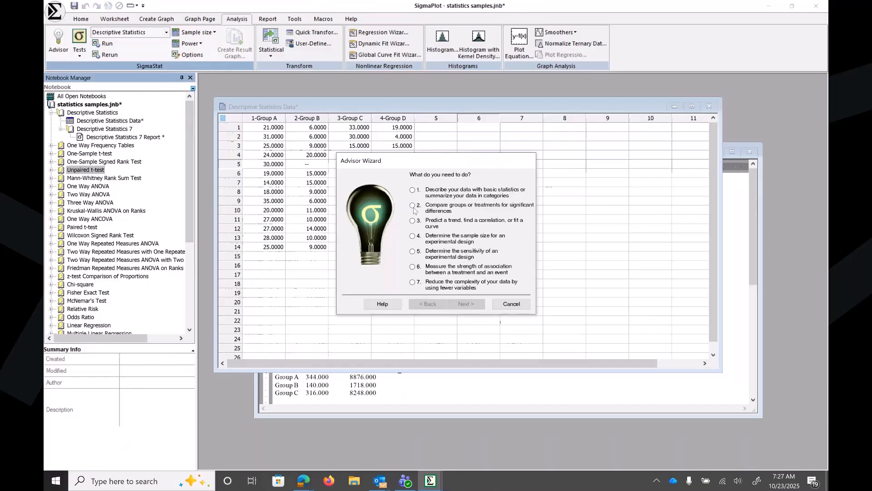
left_click(466, 304)
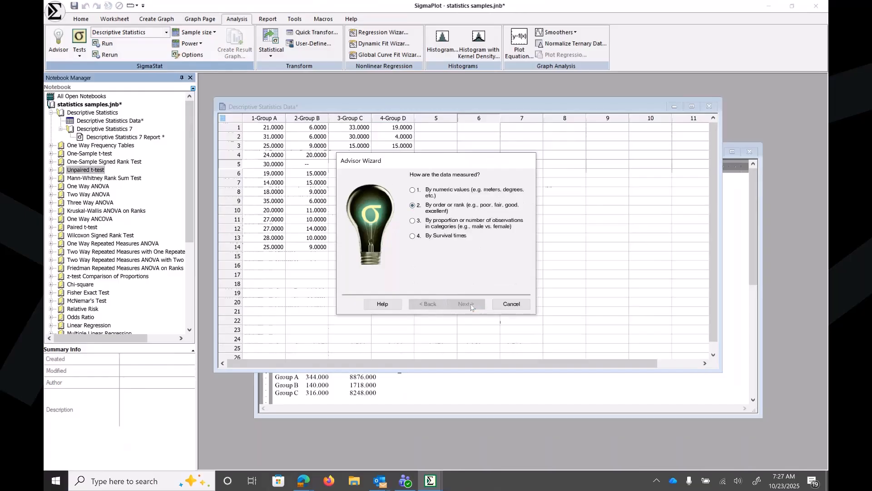
left_click(412, 190)
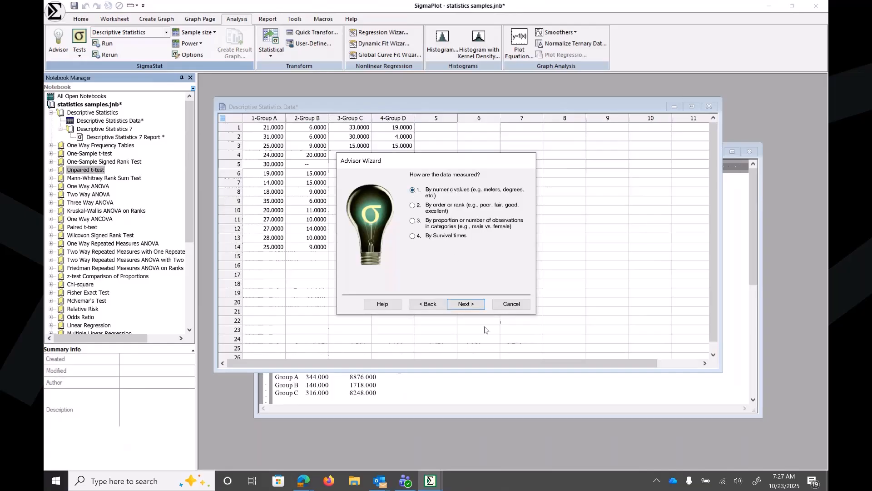
left_click(466, 304)
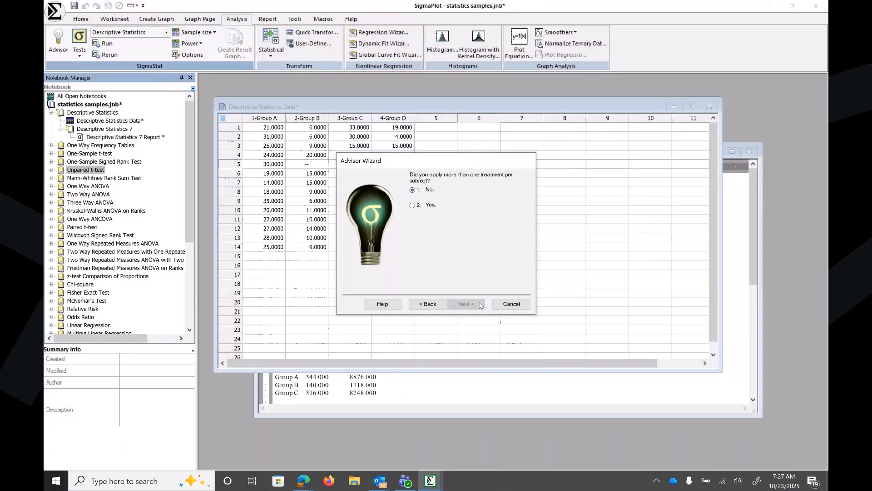
left_click(413, 190)
left_click(465, 304)
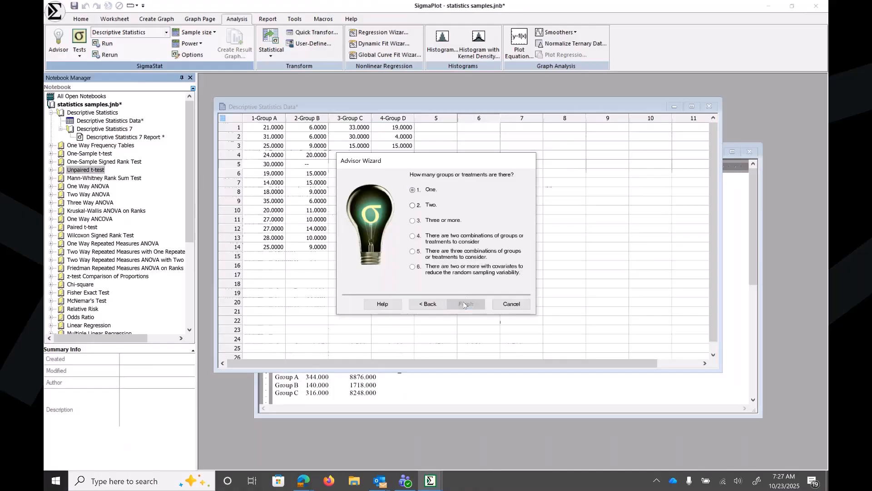
left_click(414, 206)
left_click(464, 302)
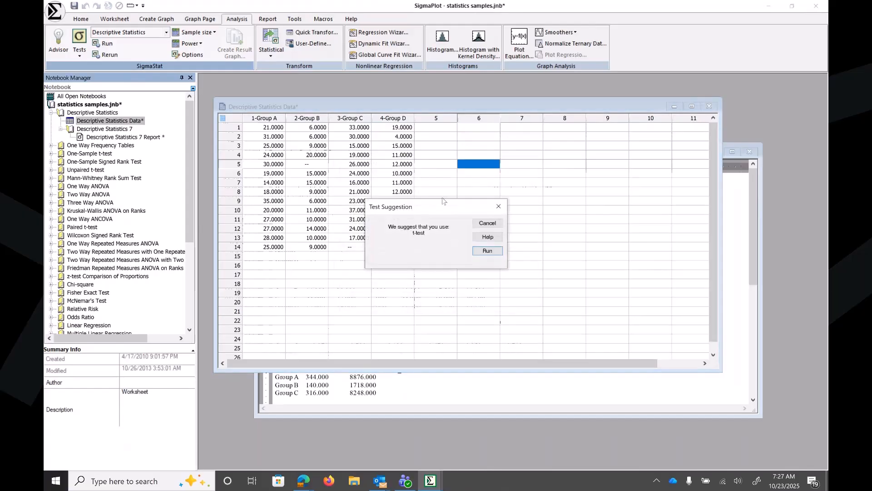
left_click(495, 209)
Open the Unpaired t-test Data worksheet from the Unpaired t-test section and enlarge its window.
left_click(51, 170)
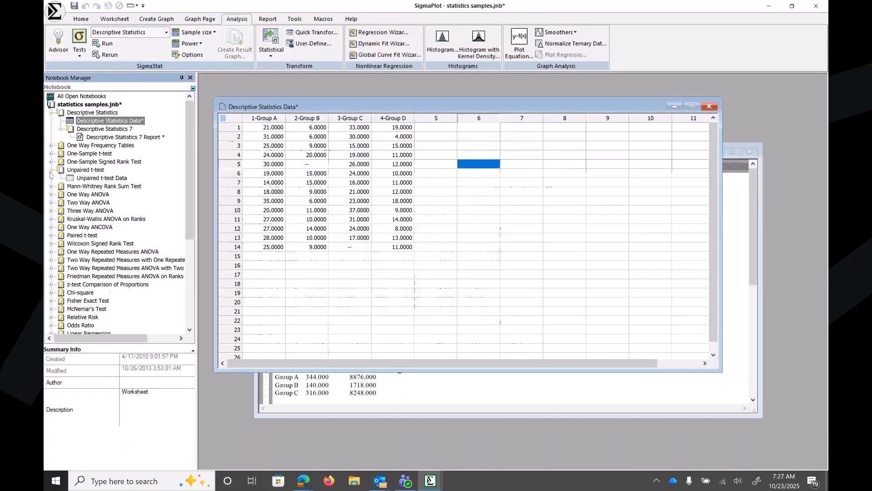
left_click(91, 179)
double_click(91, 179)
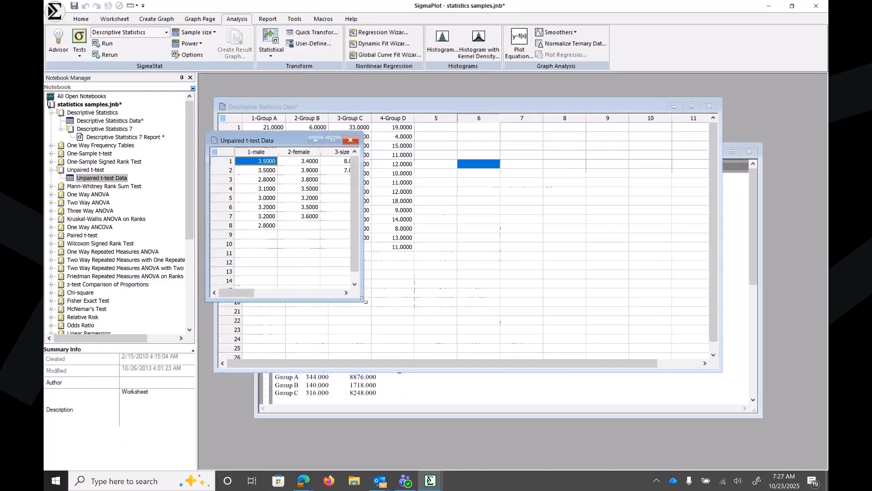
left_click_drag(365, 301, 529, 387)
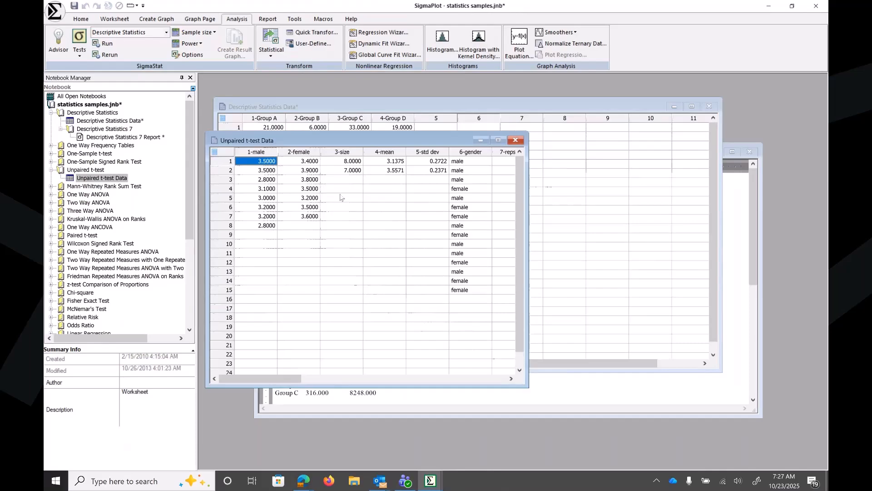
Select the male and female columns and start the t-test for comparing two groups.
left_click(258, 151)
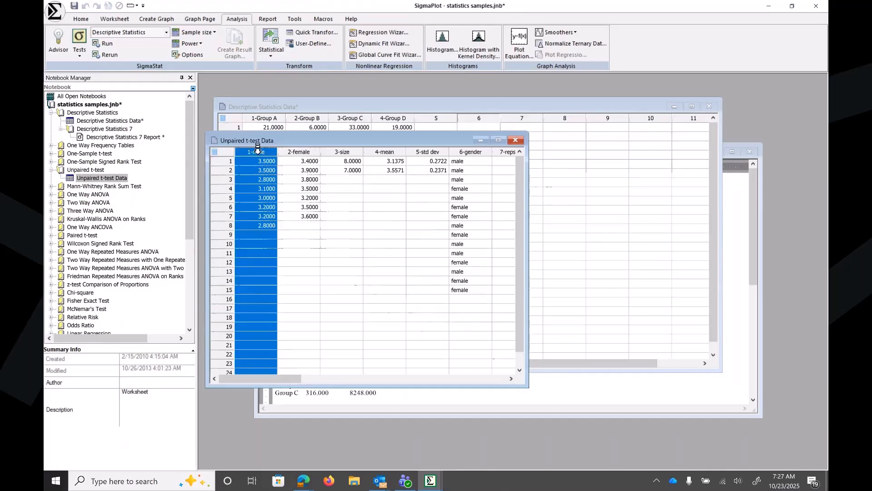
left_click_drag(258, 151, 296, 151)
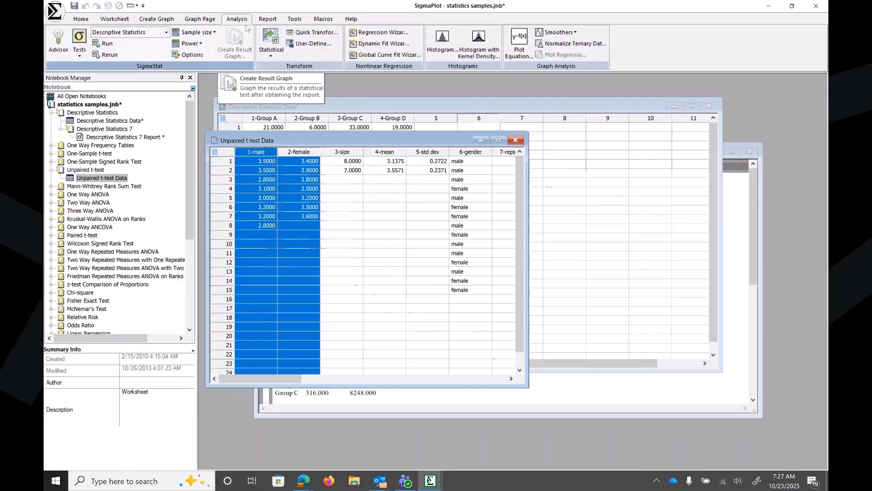
left_click(167, 33)
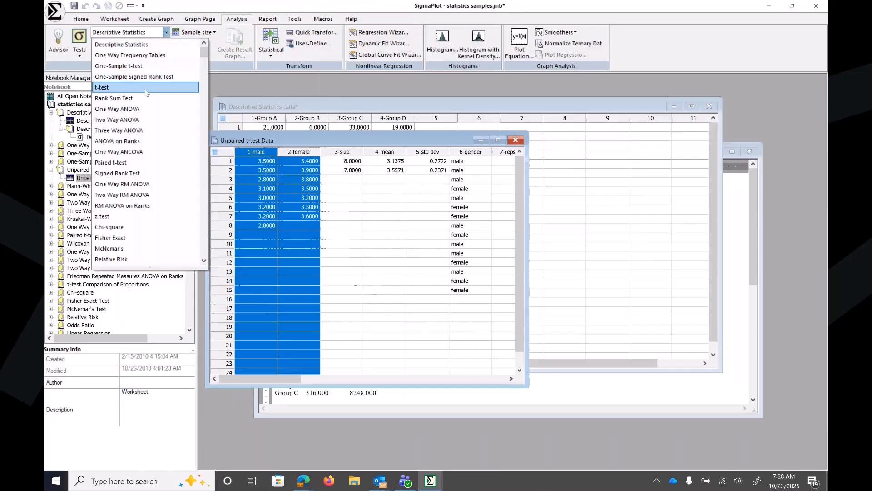
left_click(81, 52)
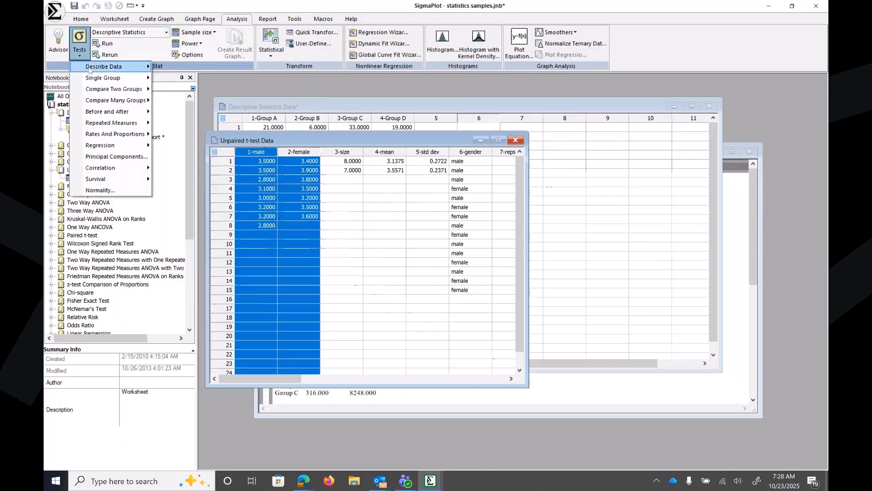
mouse_move(108, 90)
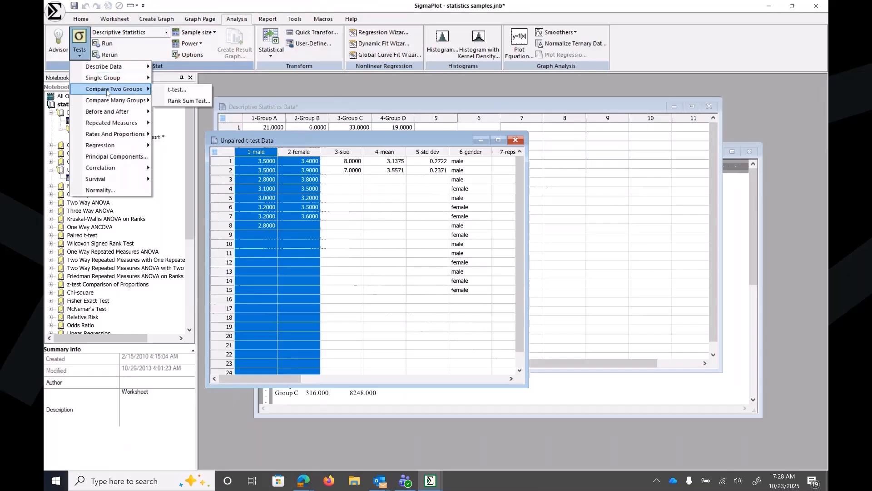
left_click(176, 90)
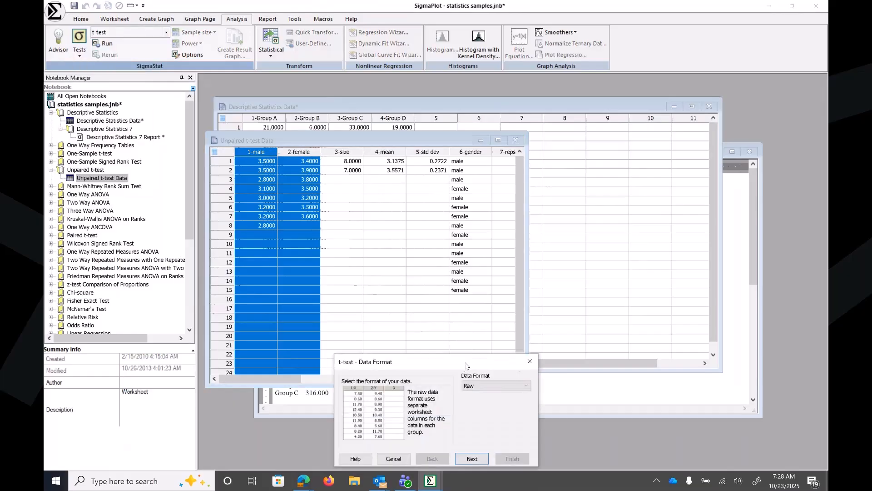
Review the data formats available for the t-test and close the test dialog without running it.
left_click_drag(466, 366, 494, 298)
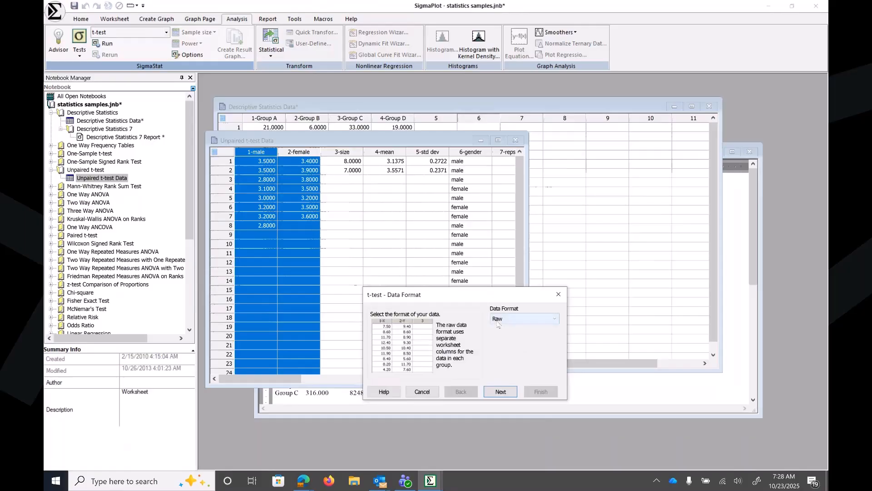
left_click(554, 320)
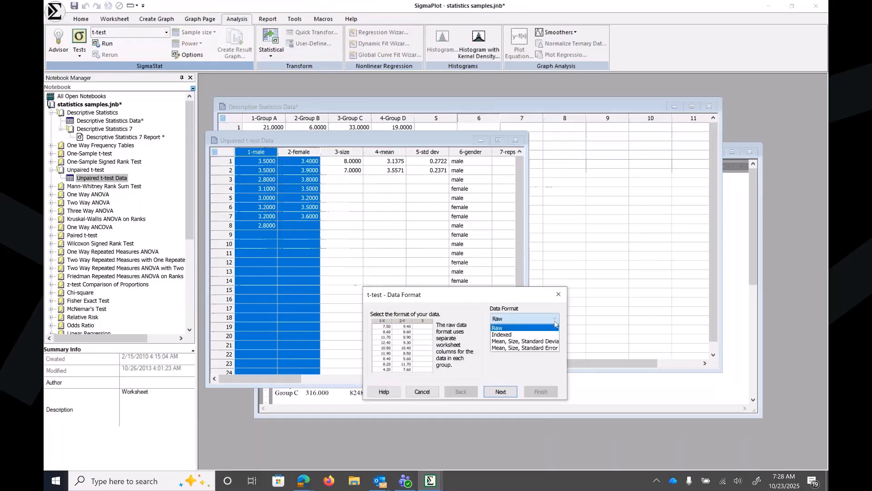
left_click(550, 297)
left_click(552, 297)
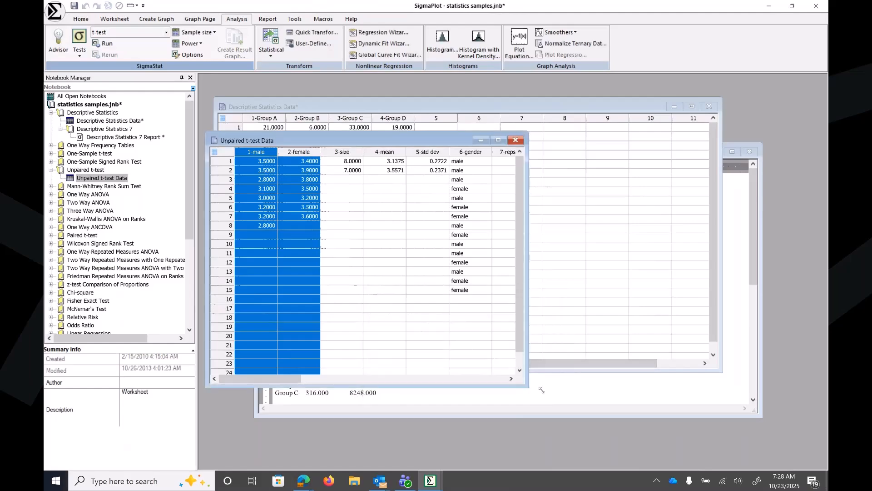
Widen the Unpaired t-test Data window and highlight summary columns 3 to 5, followed by the indexed data in columns 6 and 7.
left_click_drag(542, 390, 709, 404)
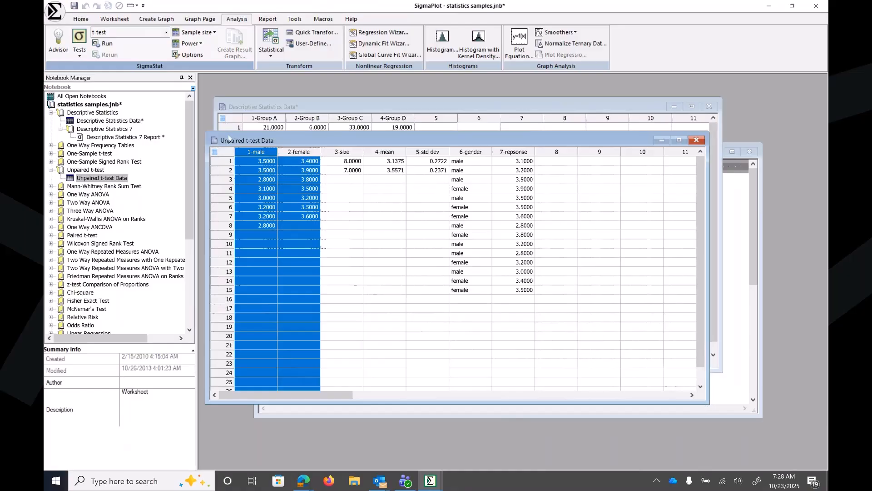
left_click_drag(256, 145, 413, 159)
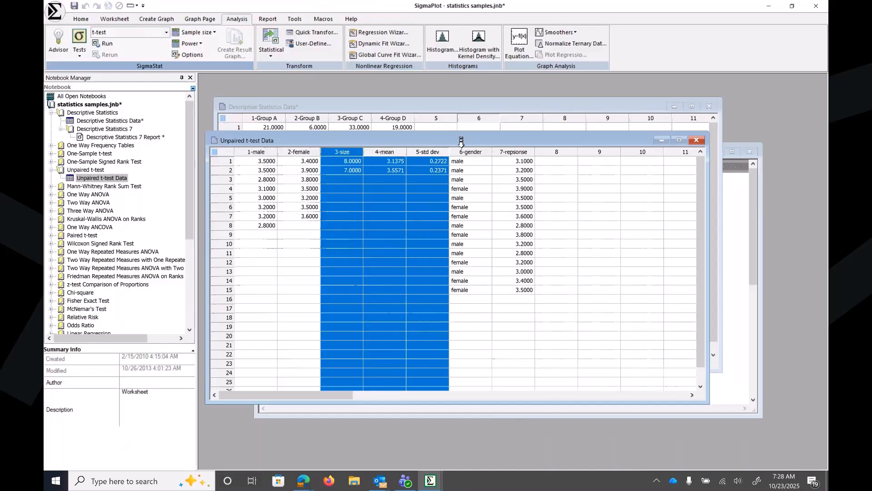
left_click_drag(464, 148, 512, 144)
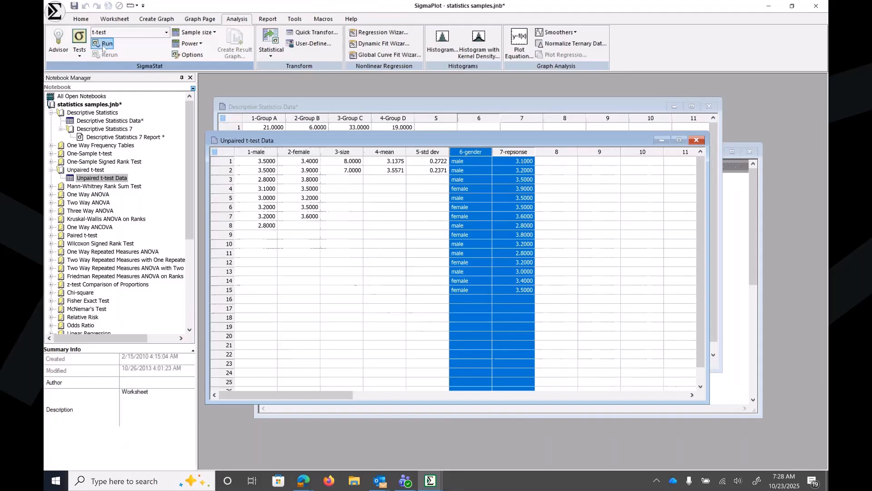
Review the t-test options without changing them and run the t-test in Raw format with 1-male and 2-female as the data columns.
left_click(194, 55)
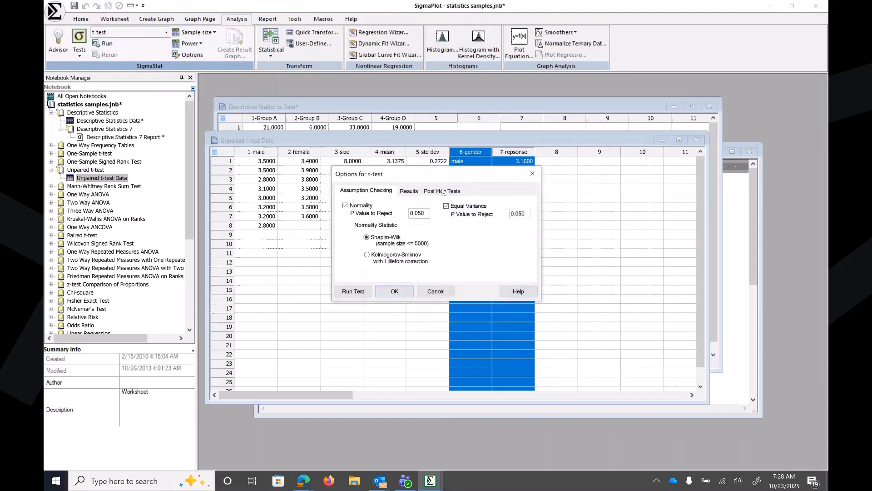
left_click(431, 293)
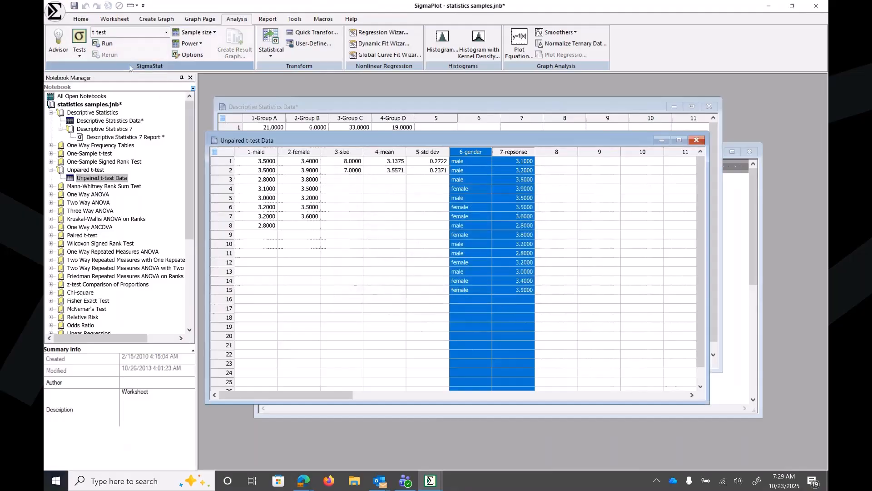
left_click(107, 44)
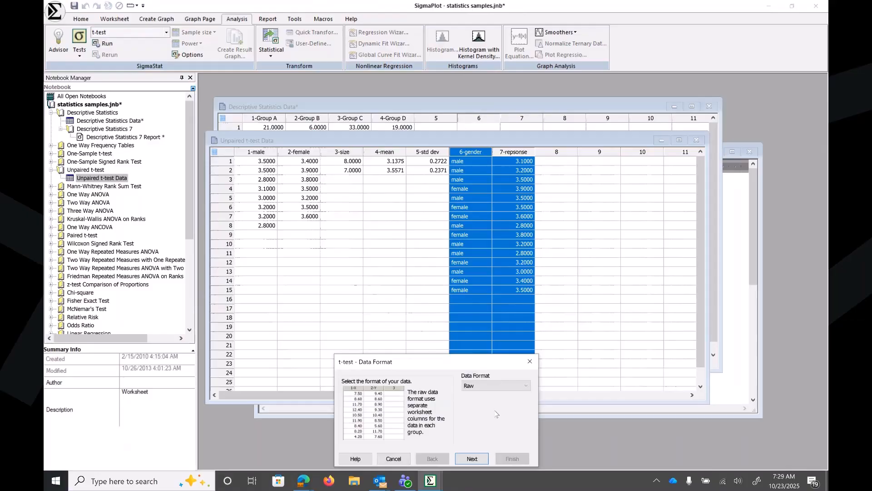
left_click(479, 459)
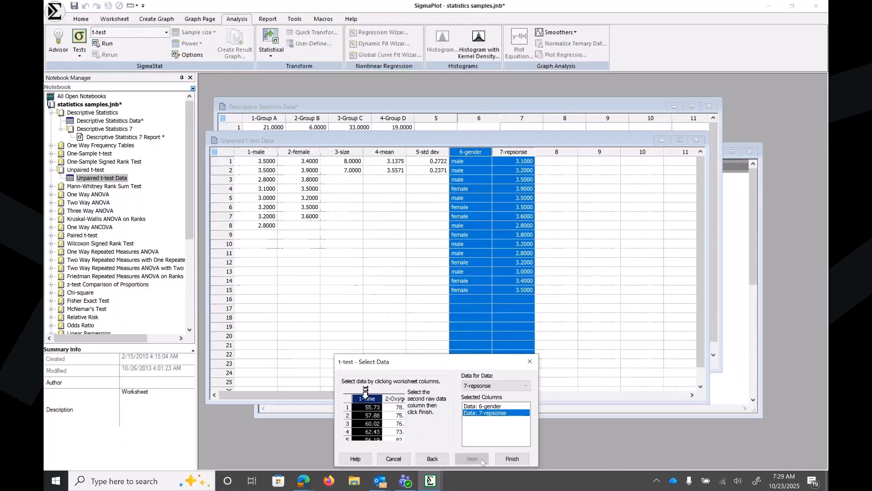
double_click(489, 414)
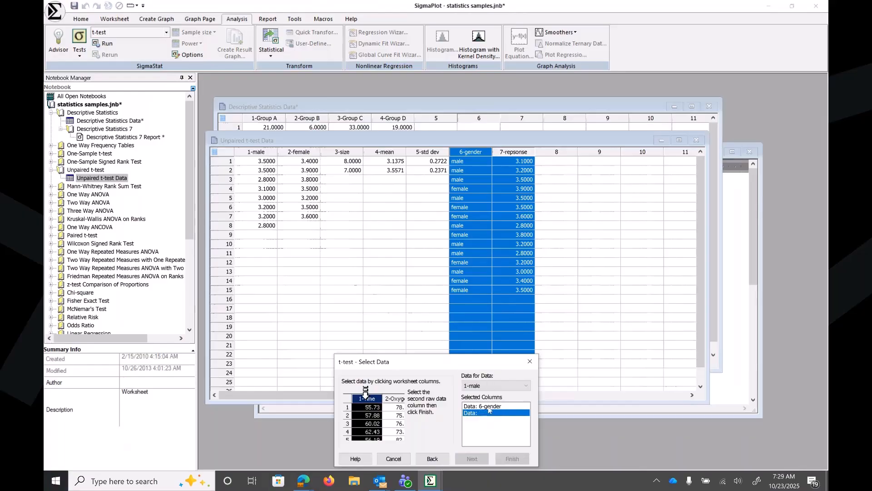
double_click(489, 407)
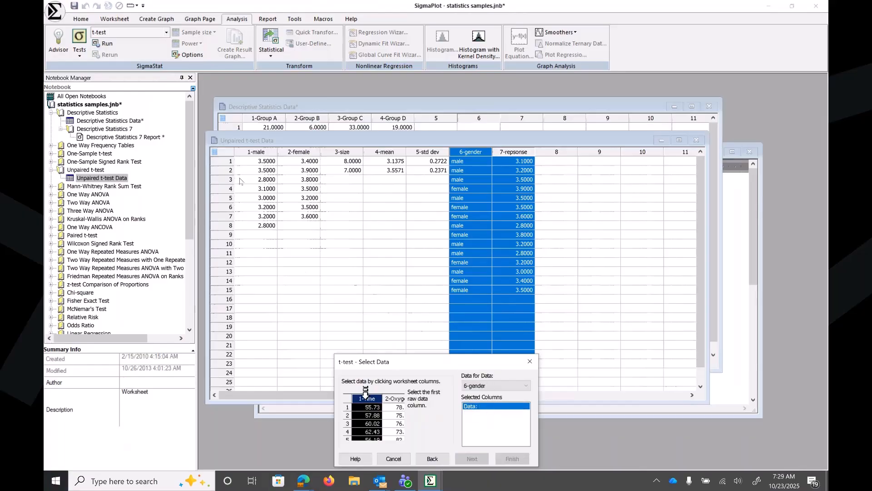
left_click(251, 145)
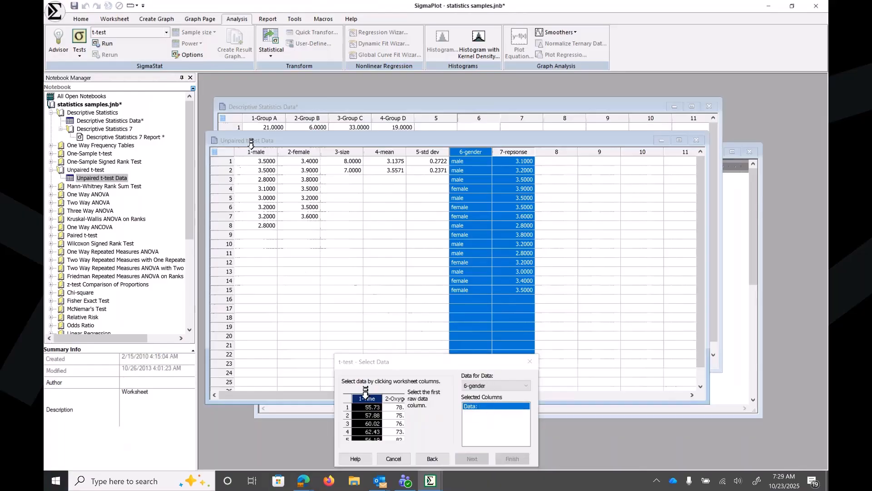
left_click(286, 150)
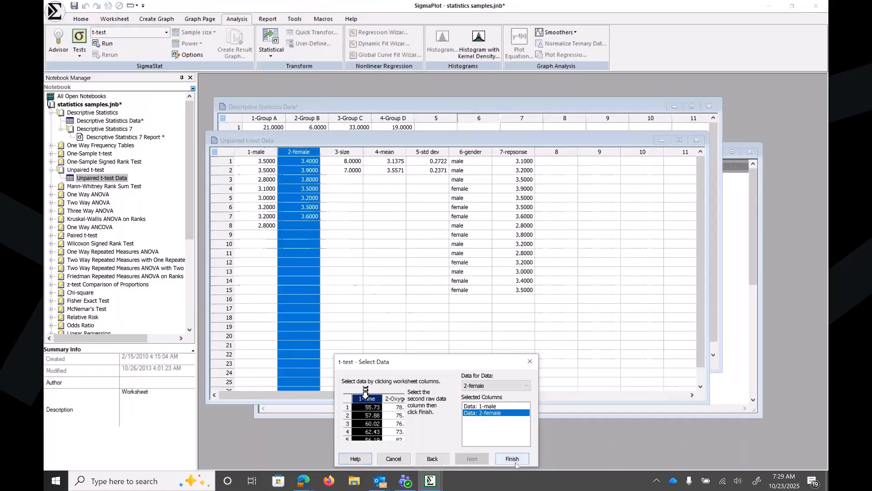
left_click(512, 458)
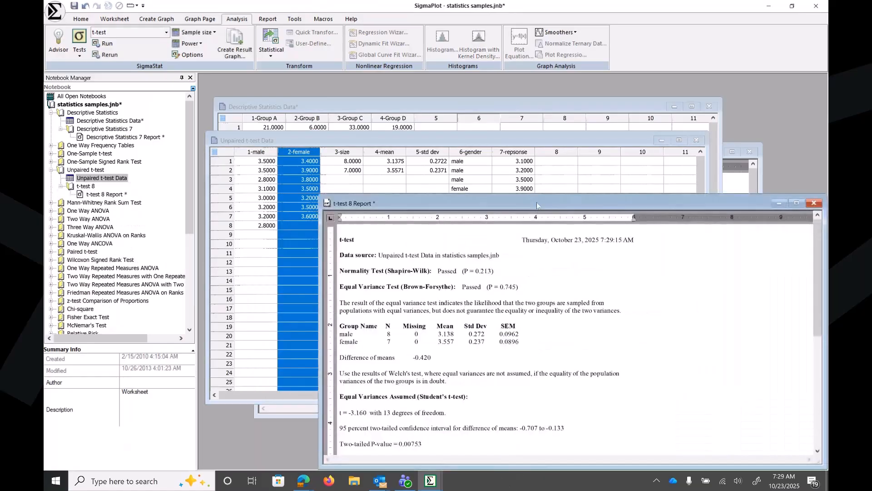
Reposition and enlarge the t-test report window and read the report through to the Welch's t-test results.
left_click_drag(537, 206, 512, 106)
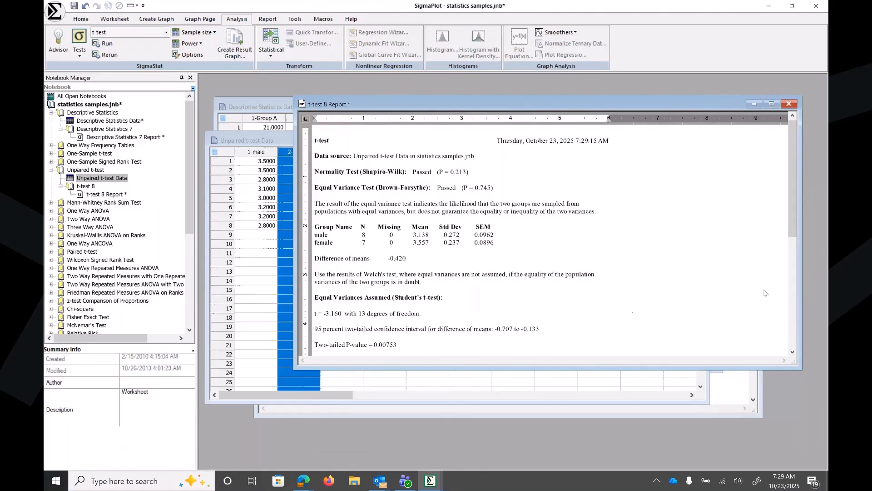
left_click_drag(793, 363, 811, 430)
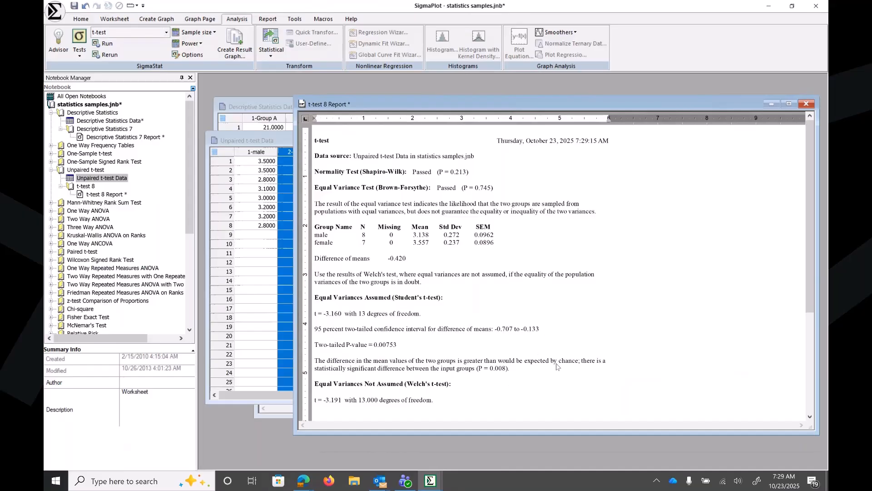
scroll(557, 366, "down", 5)
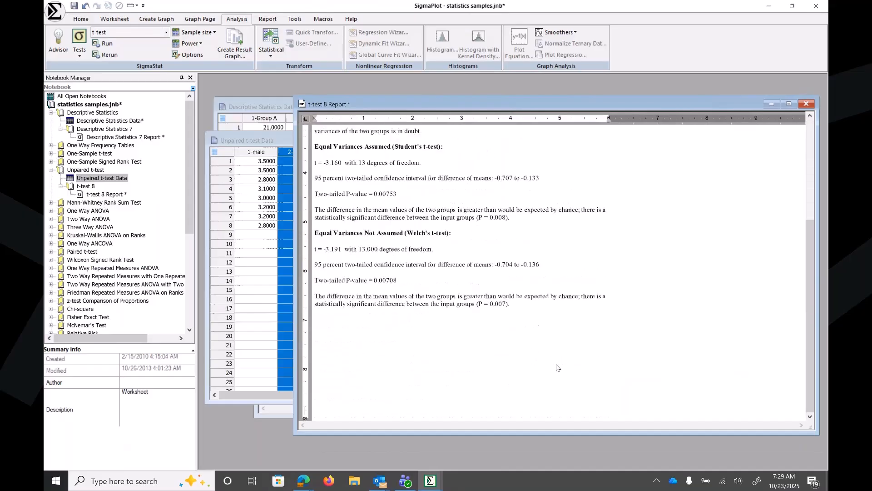
scroll(557, 366, "up", 5)
scroll(537, 352, "down", 5)
left_click(449, 218)
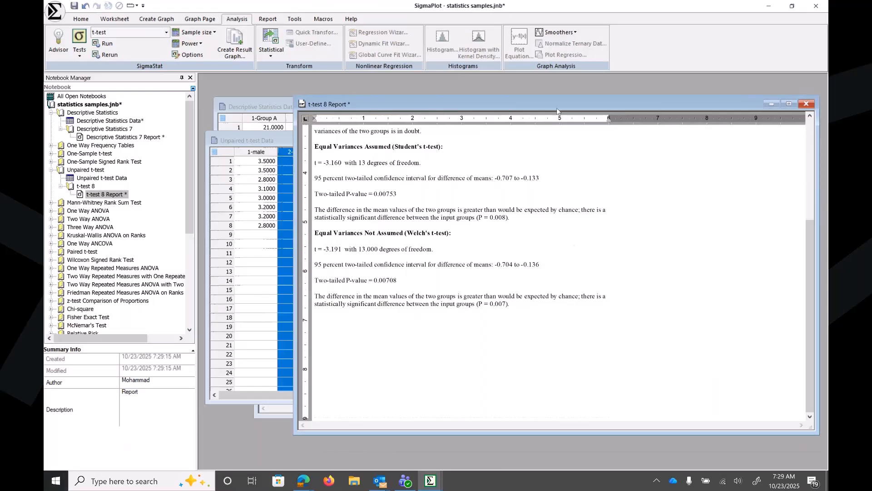
Shift the report window, highlight the conclusion under the Student's t-test results, clear the highlight and close the report.
left_click_drag(571, 114, 595, 133)
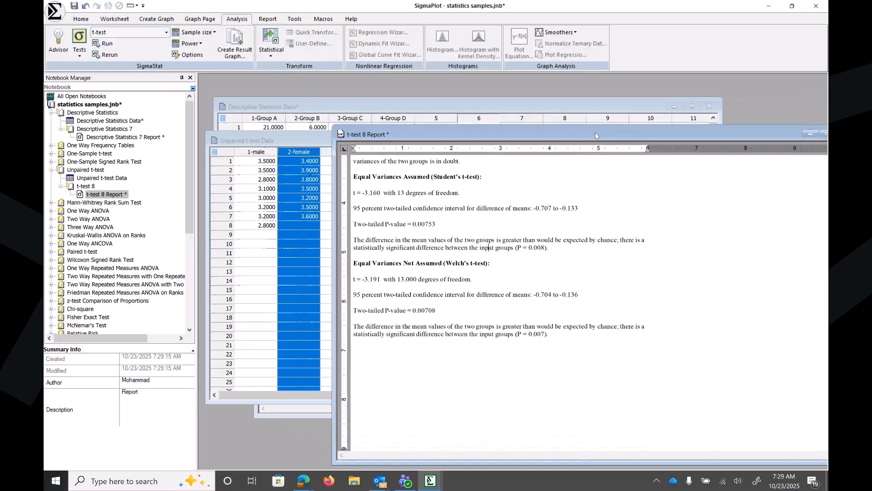
left_click_drag(595, 133, 557, 125)
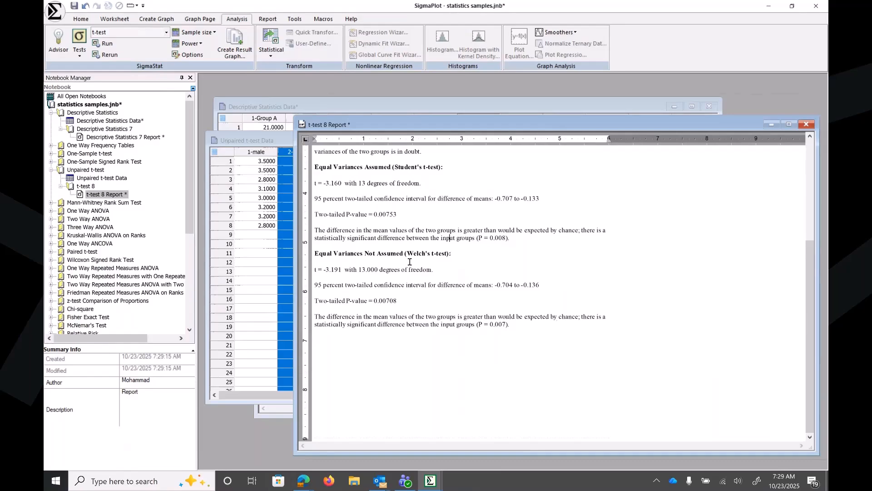
left_click_drag(315, 231, 535, 245)
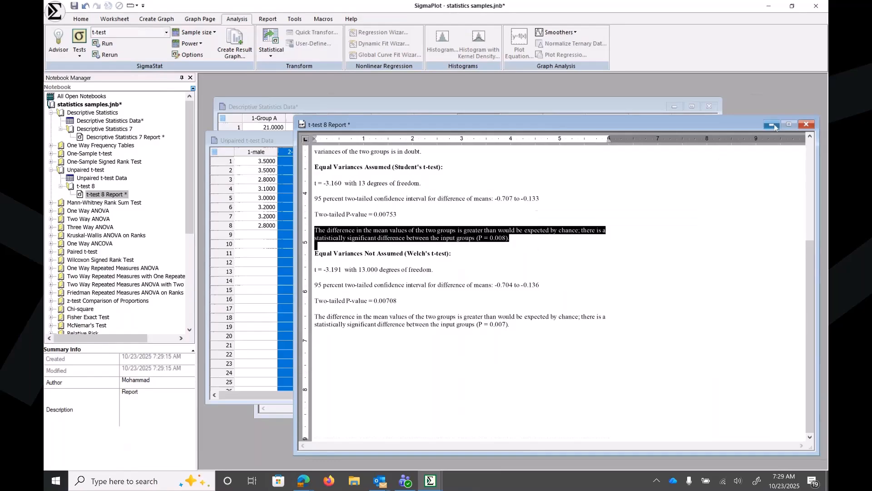
left_click(469, 258)
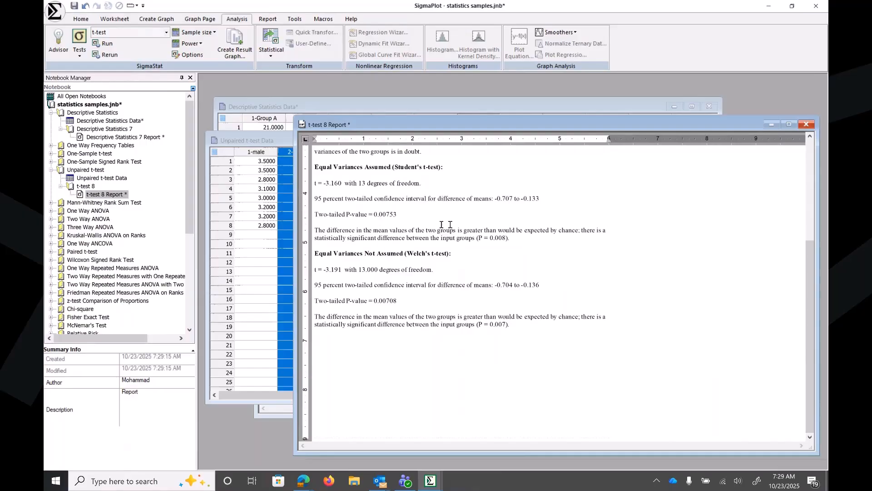
left_click(806, 124)
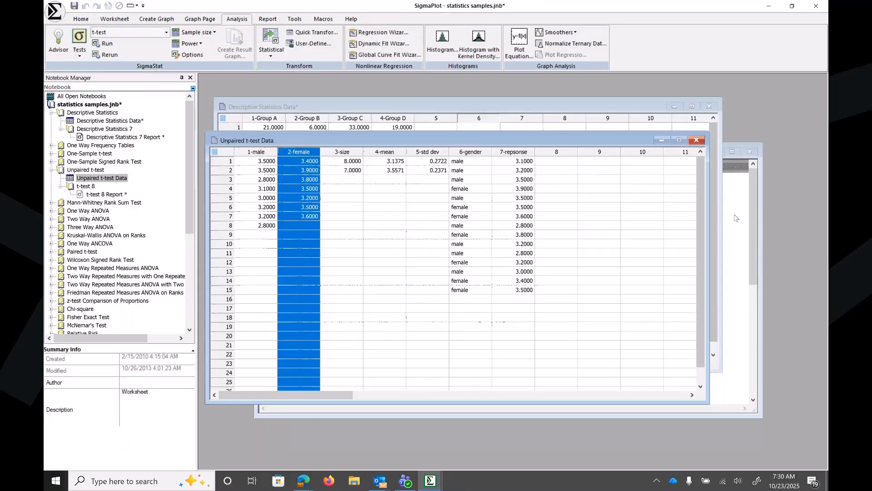
Bring the Descriptive Statistics report forward, shift it aside and reopen the t-test report from the Unpaired t-test section.
left_click(745, 224)
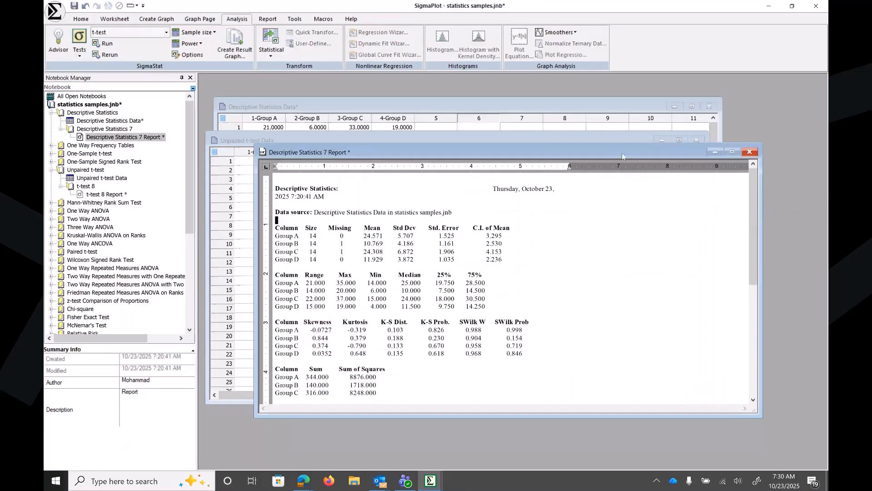
left_click_drag(622, 152, 653, 156)
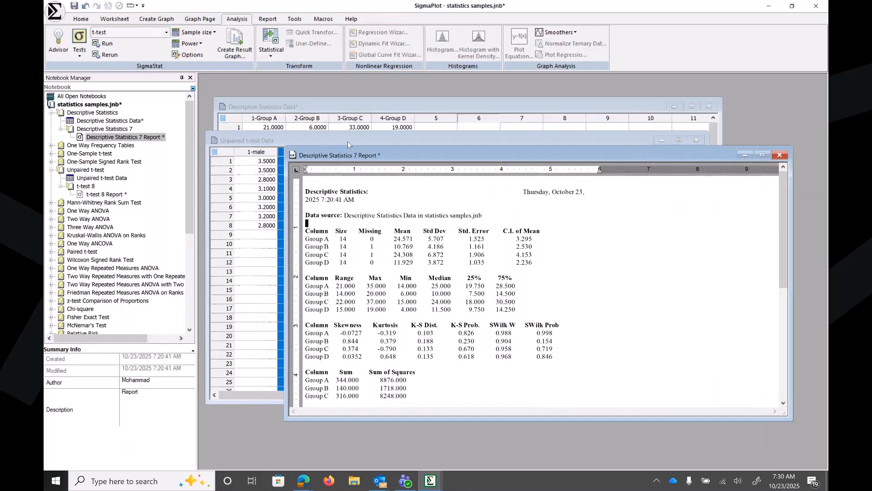
left_click(121, 195)
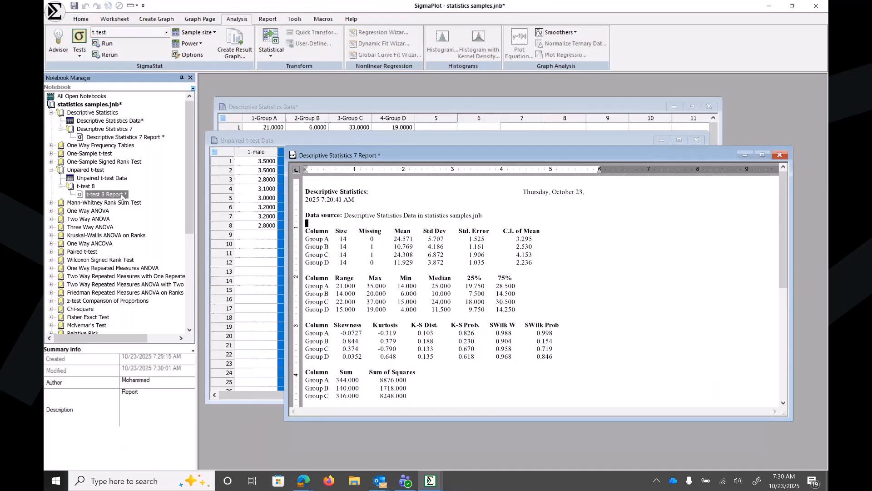
double_click(106, 194)
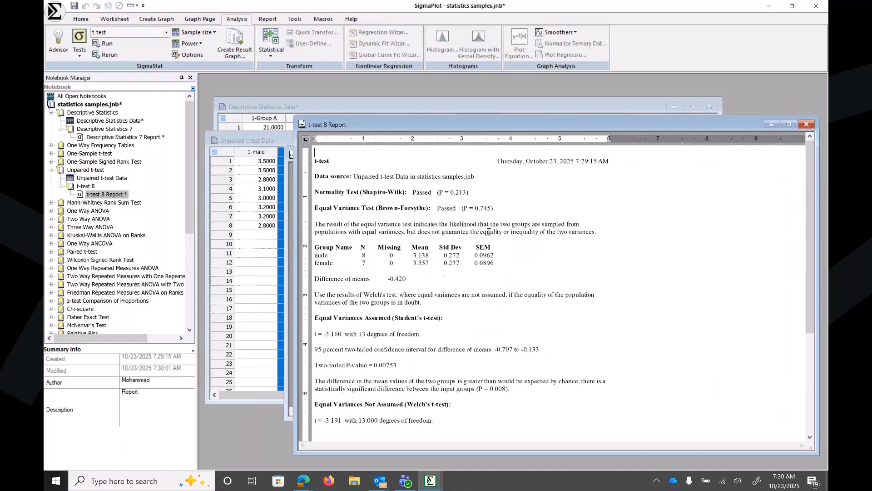
right_click(490, 237)
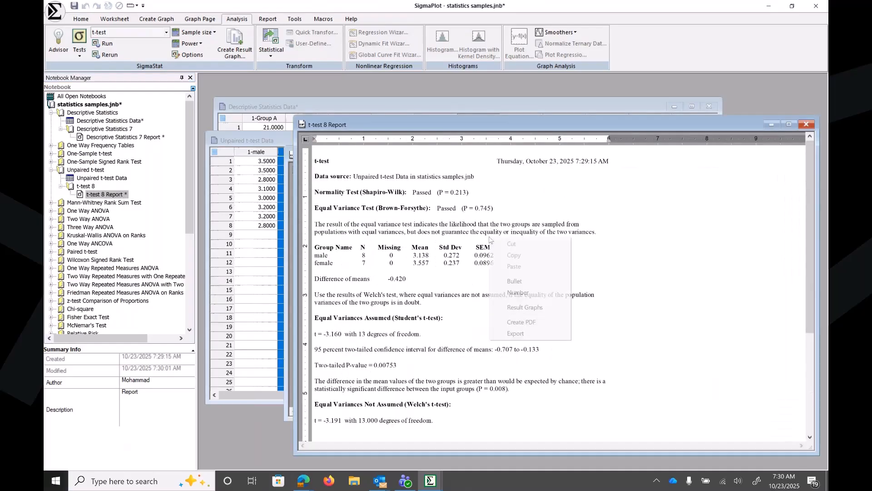
left_click(523, 308)
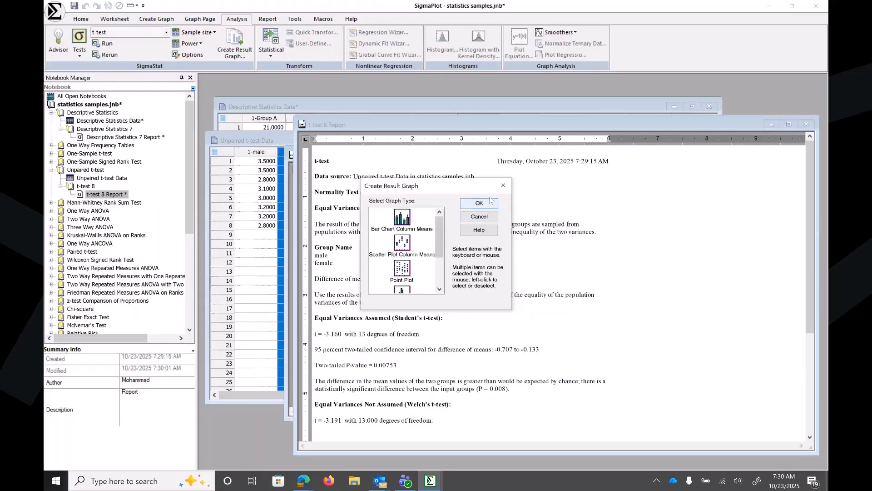
left_click(502, 186)
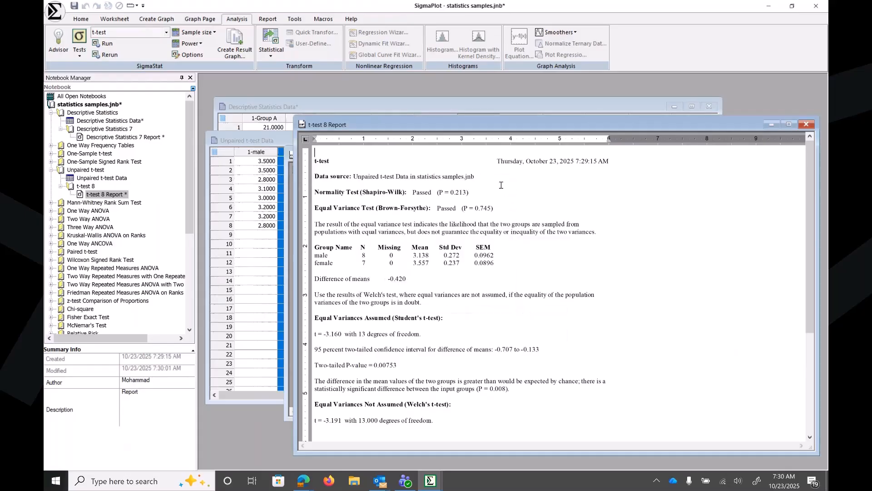
Create Bar Chart Column Means, Scatter Plot Column Means, Point Plot and Histogram result graphs, keeping automatic left-edge binning and no normalization.
left_click(236, 53)
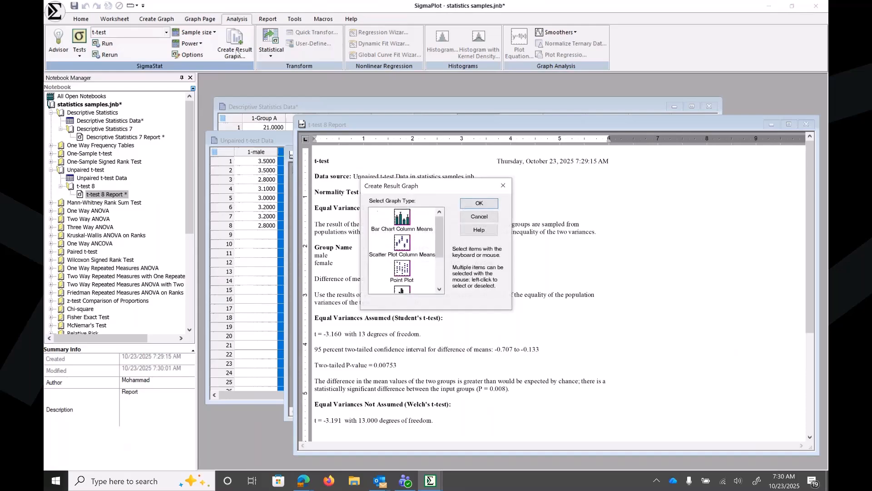
left_click(410, 220)
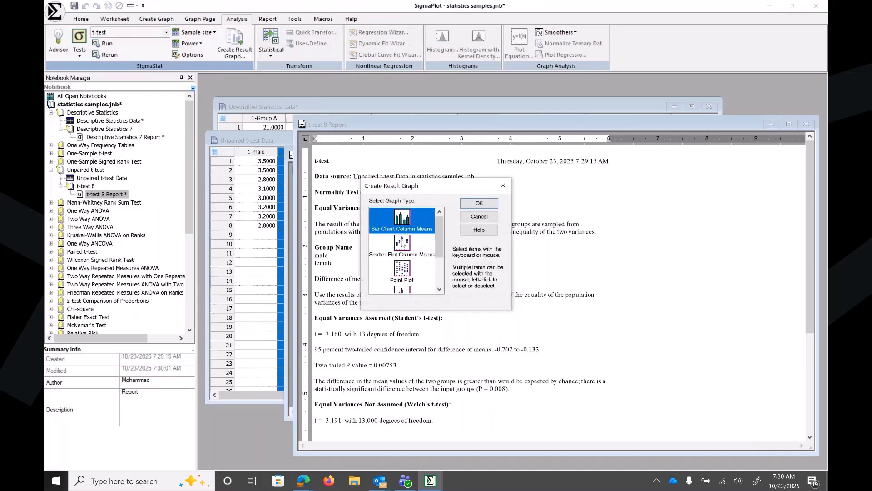
left_click(404, 243)
left_click(405, 277)
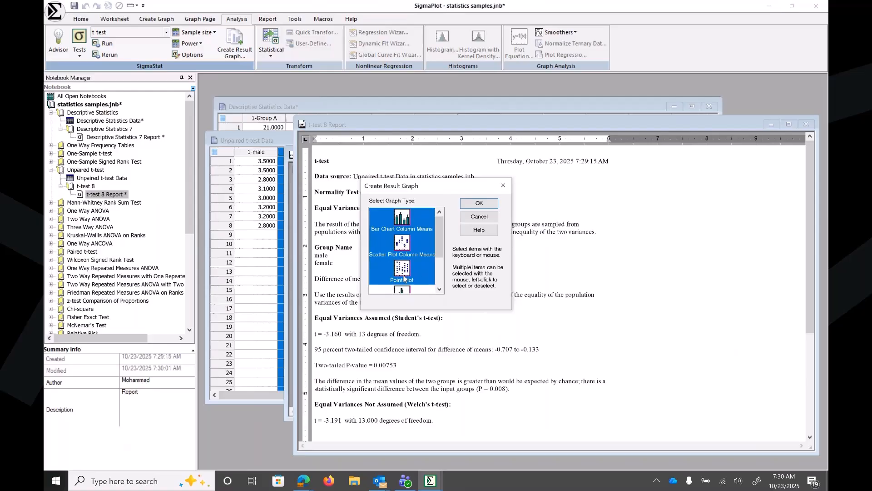
left_click(440, 289)
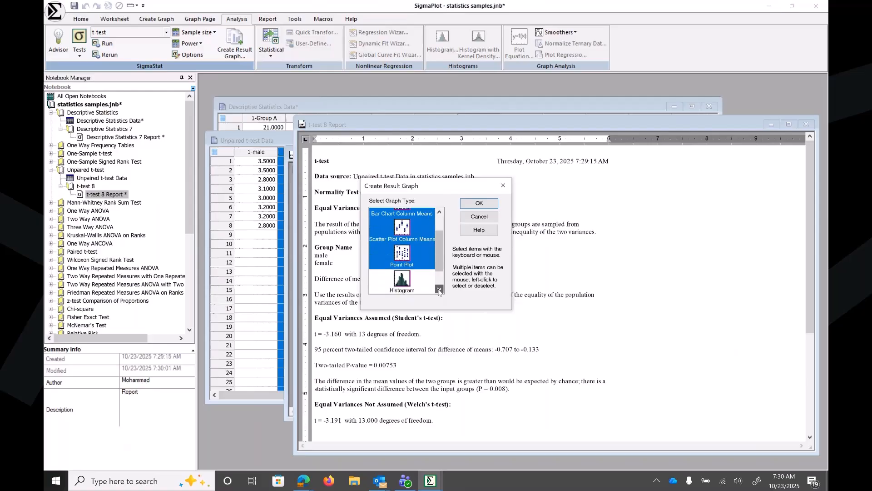
left_click(400, 278)
left_click(479, 203)
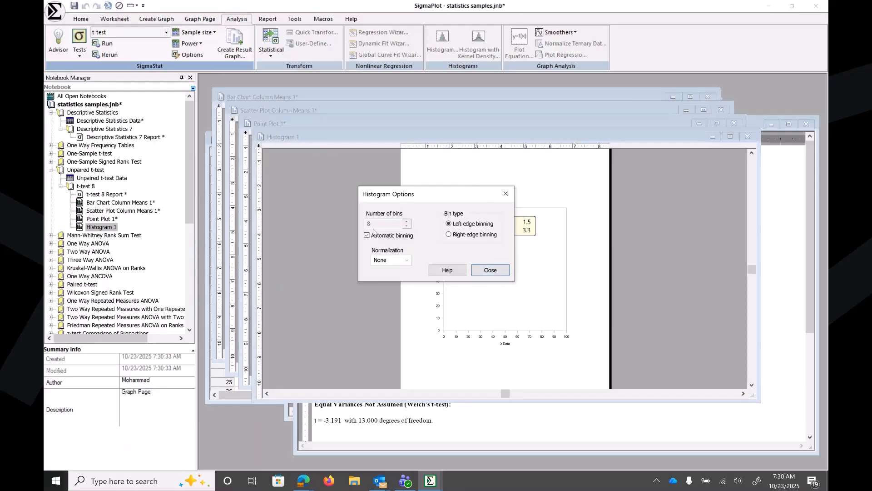
left_click(484, 271)
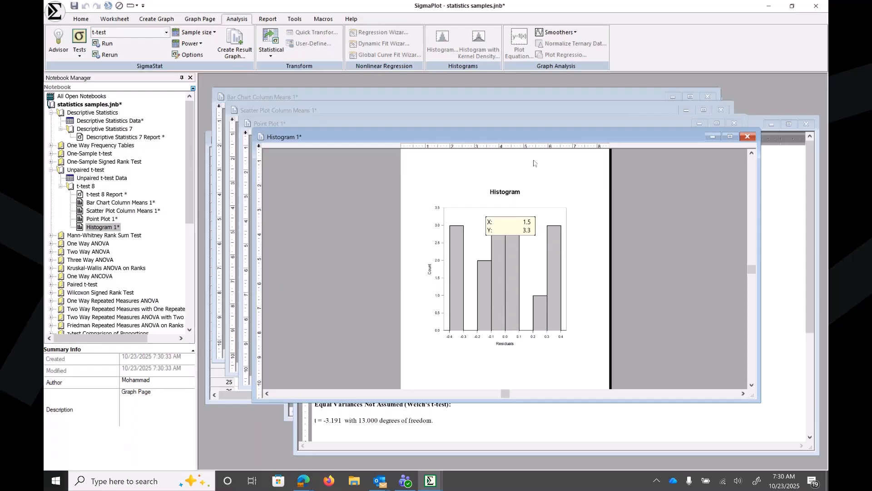
Move the Histogram, Point Plot and Scatter Plot windows aside to view each result graph, and bring the scatter plot back to the front.
left_click_drag(525, 138, 561, 250)
left_click(519, 190)
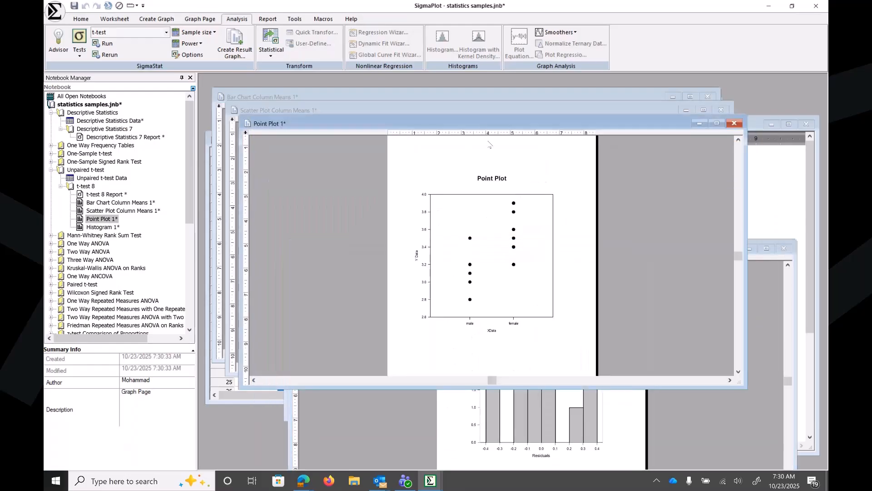
left_click_drag(483, 127, 522, 244)
left_click(471, 197)
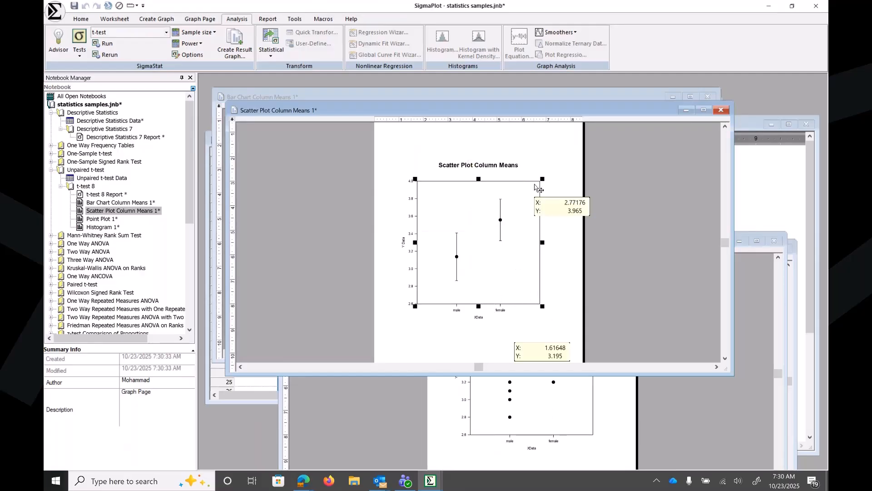
left_click_drag(471, 112, 509, 194)
left_click(488, 147)
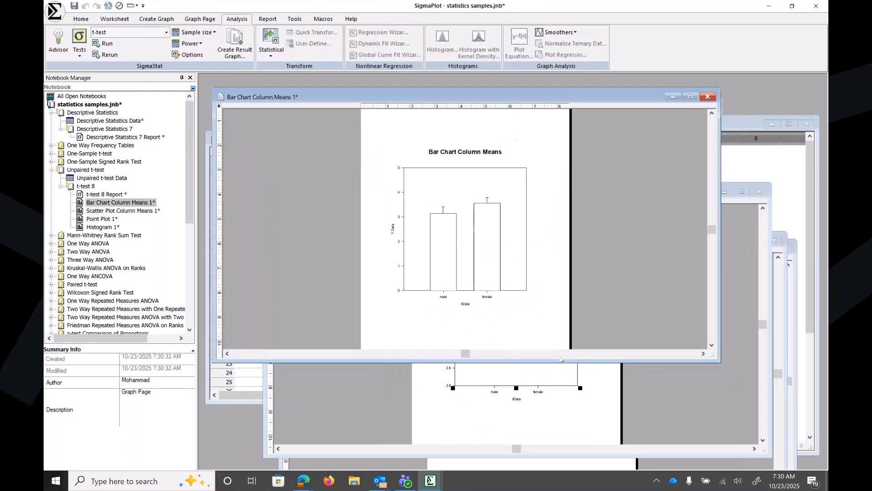
left_click(567, 400)
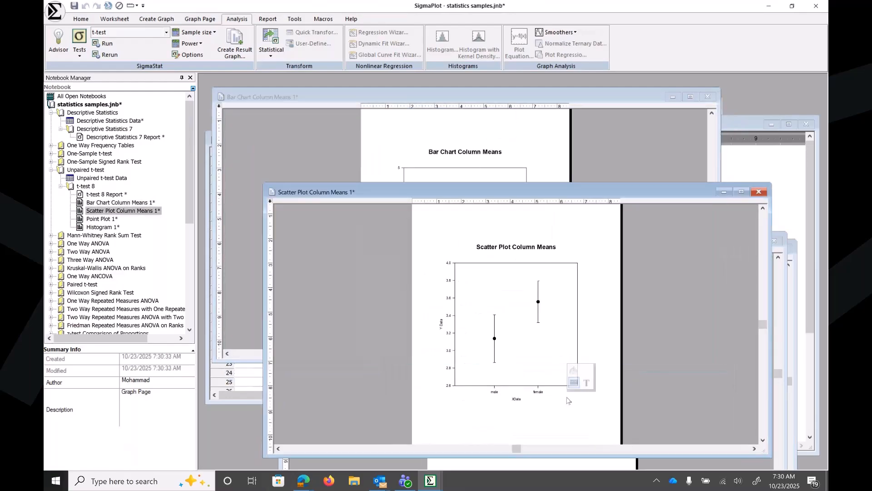
Close the Scatter Plot and Bar Chart result graphs and shift the Point Plot window into clear view.
left_click(759, 192)
left_click(710, 98)
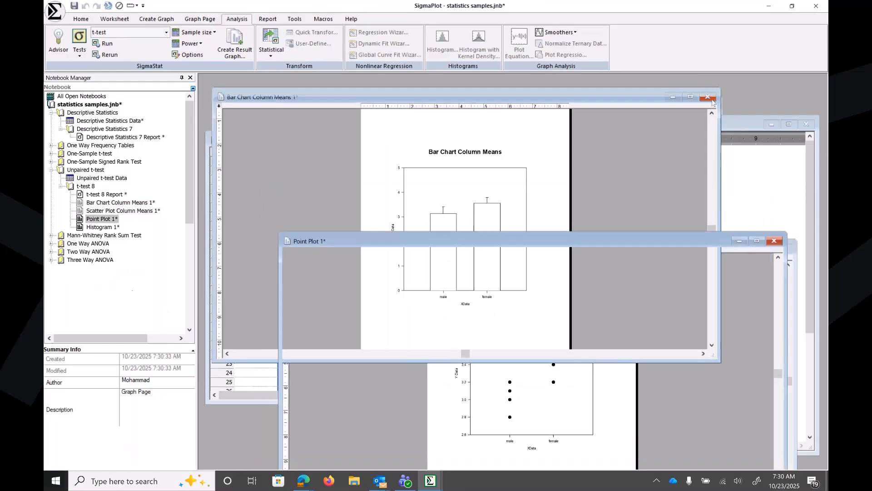
left_click_drag(615, 243, 581, 120)
Export the selected point plot in PDF Vector format with the file name My PDF.
left_click(494, 207)
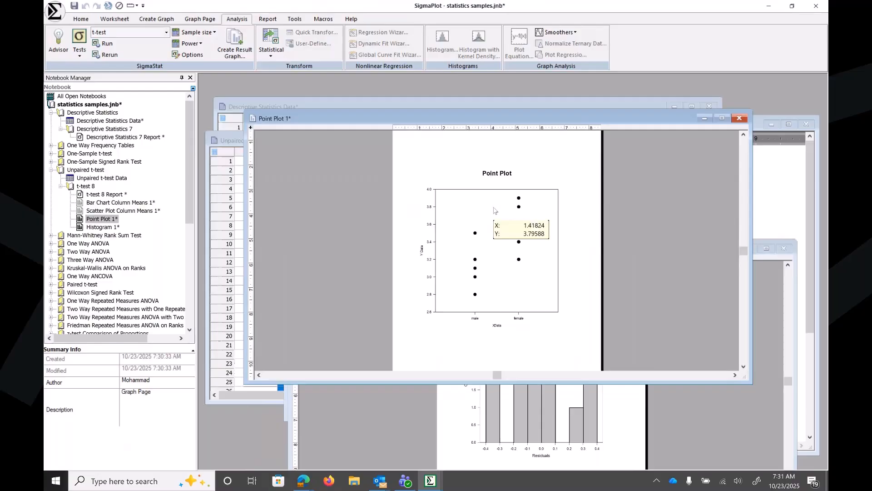
right_click(493, 207)
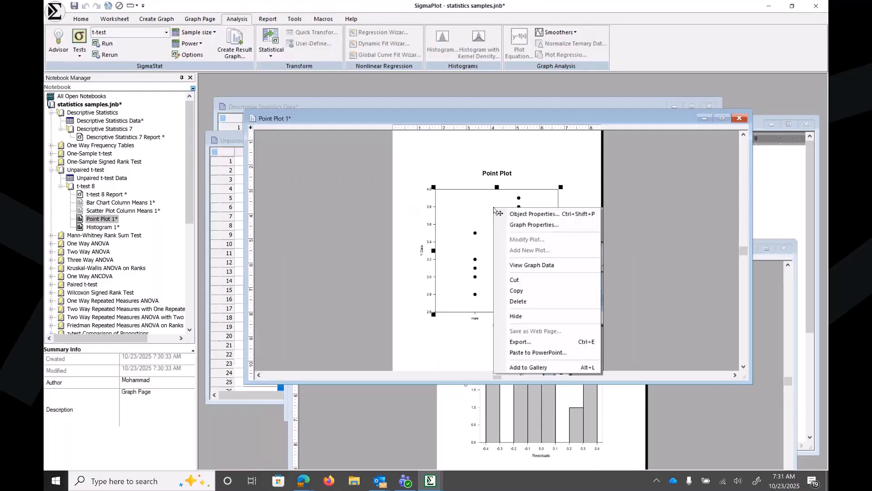
left_click(522, 345)
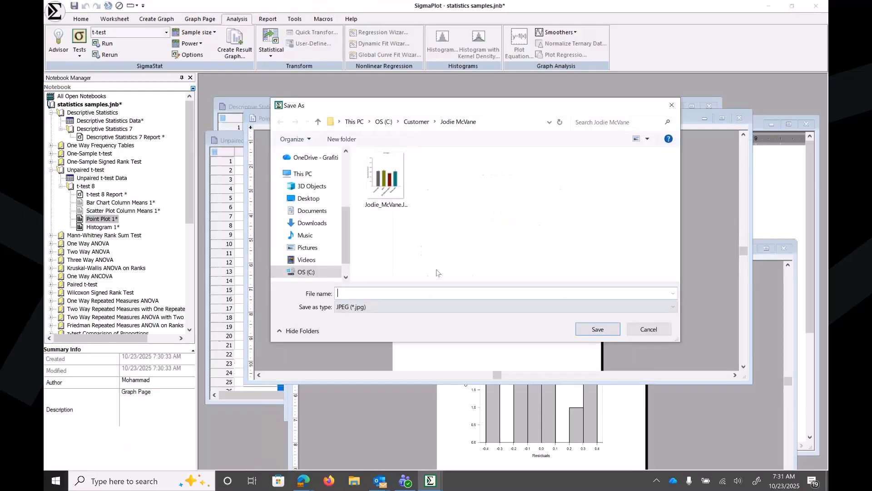
left_click(672, 307)
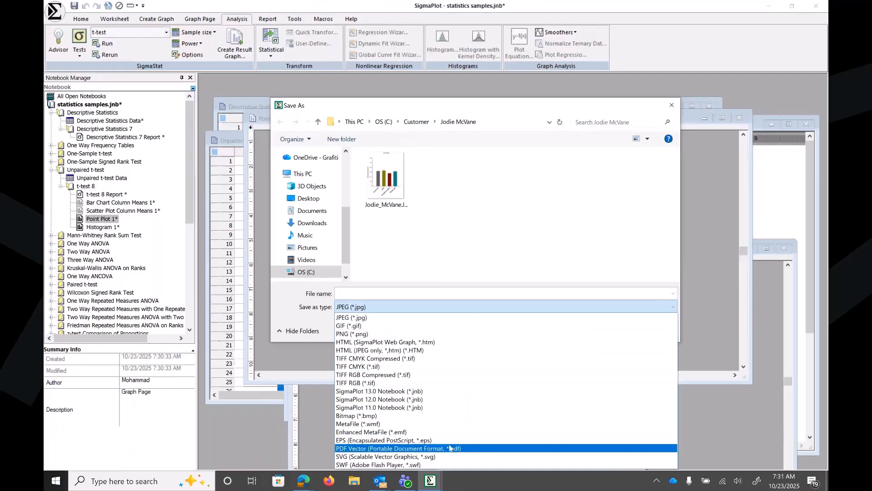
key("Up")
left_click(430, 450)
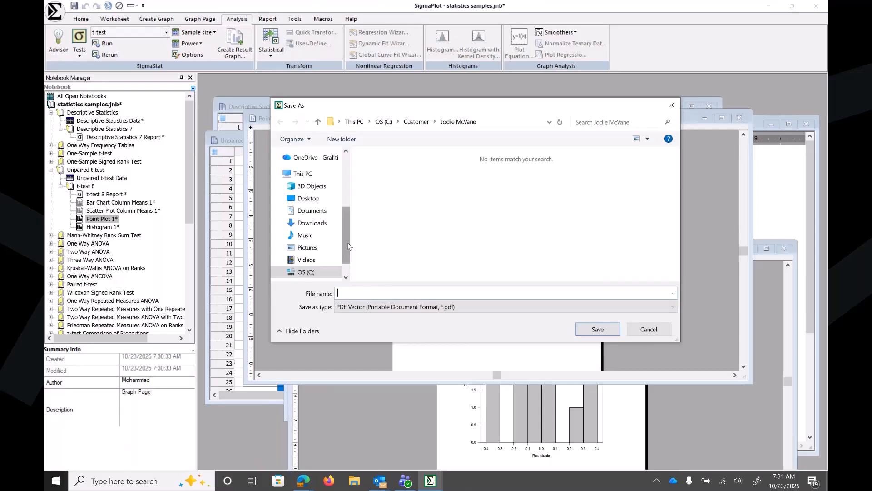
type("My PDF")
left_click(586, 333)
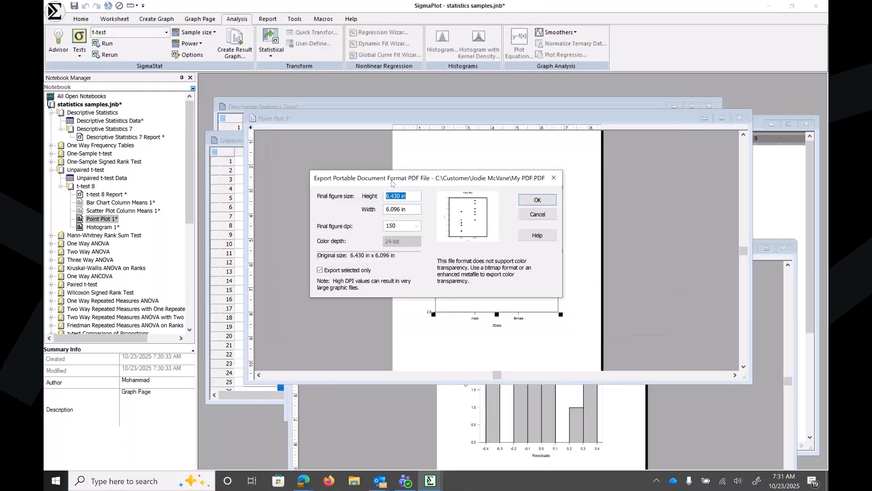
Set the PDF export's final figure resolution to 600 dpi and complete the export.
left_click_drag(391, 182, 386, 156)
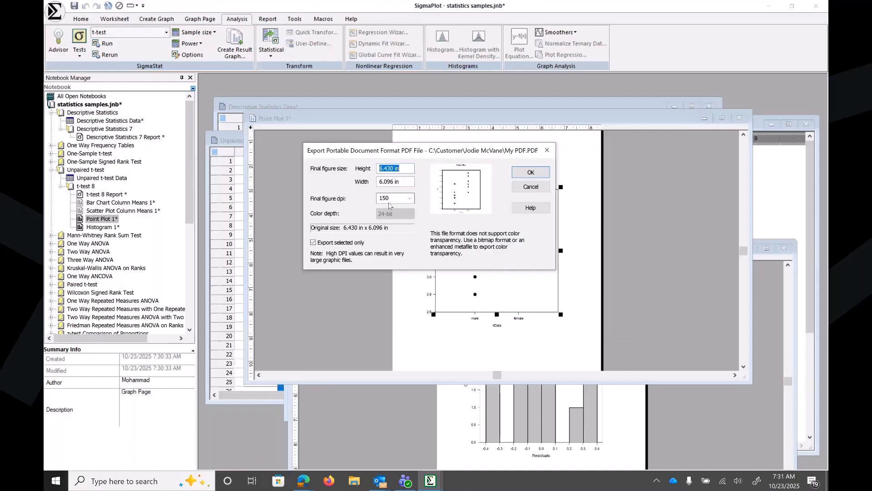
left_click(411, 198)
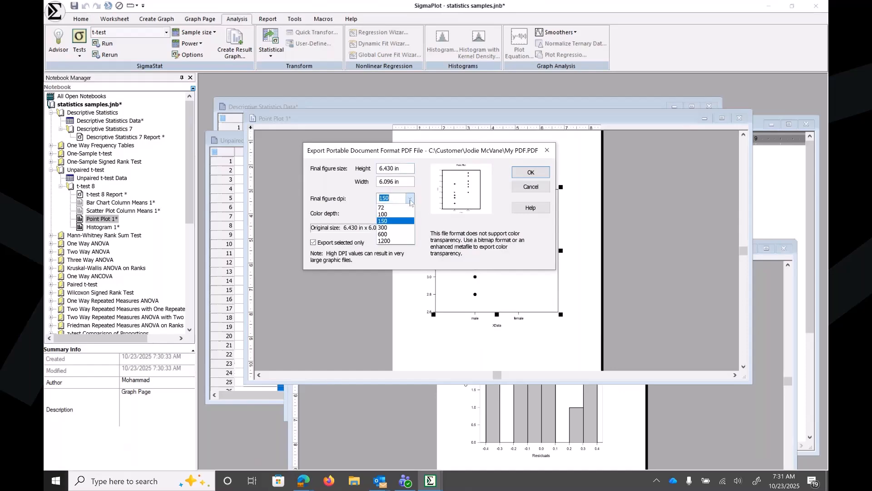
left_click(383, 234)
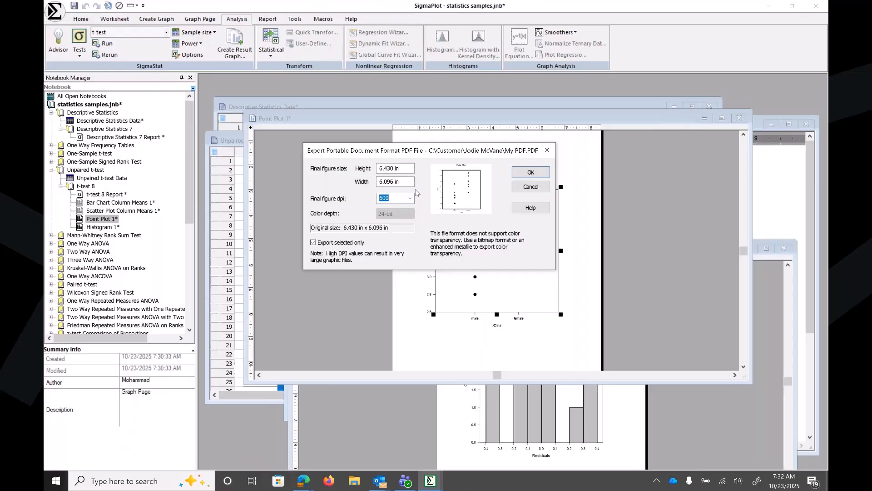
left_click(523, 175)
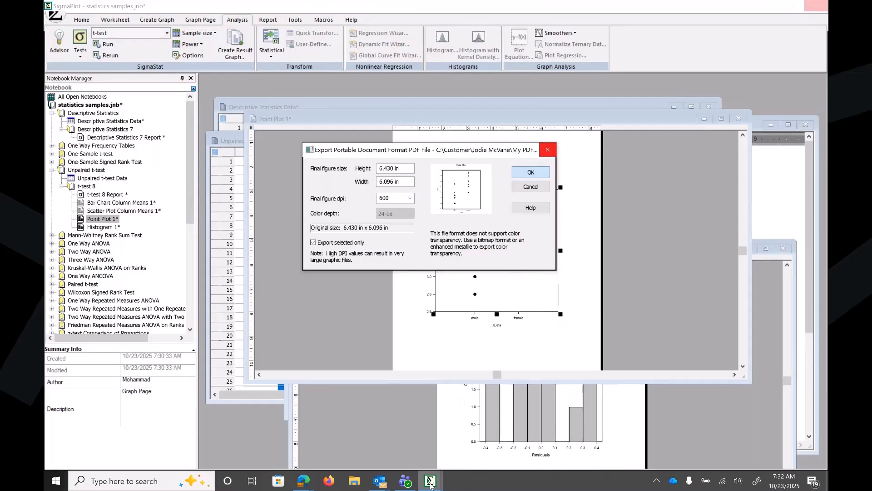
Switch to File Explorer, open the exported My PDF file to check the point plot, and close it.
mouse_move(430, 485)
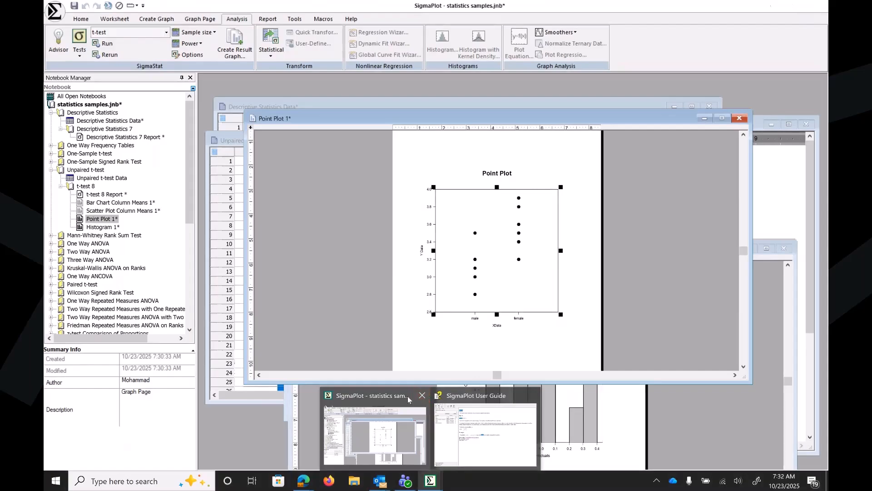
left_click(355, 481)
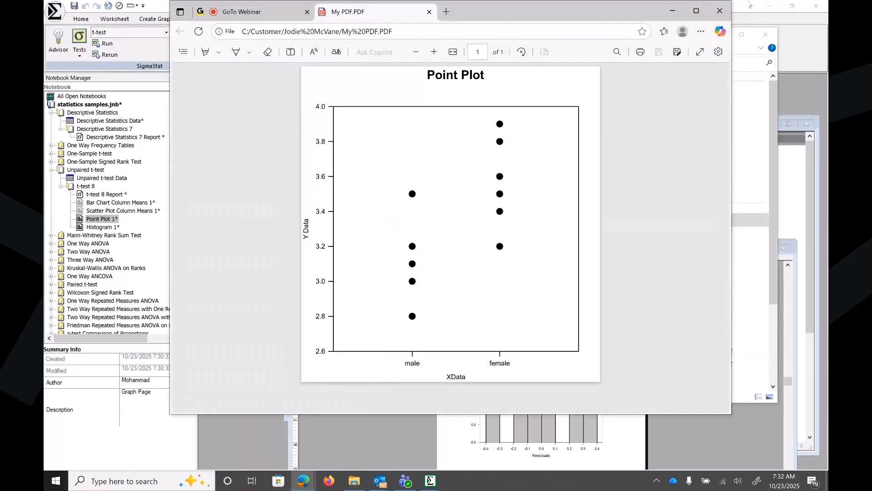
left_click(720, 11)
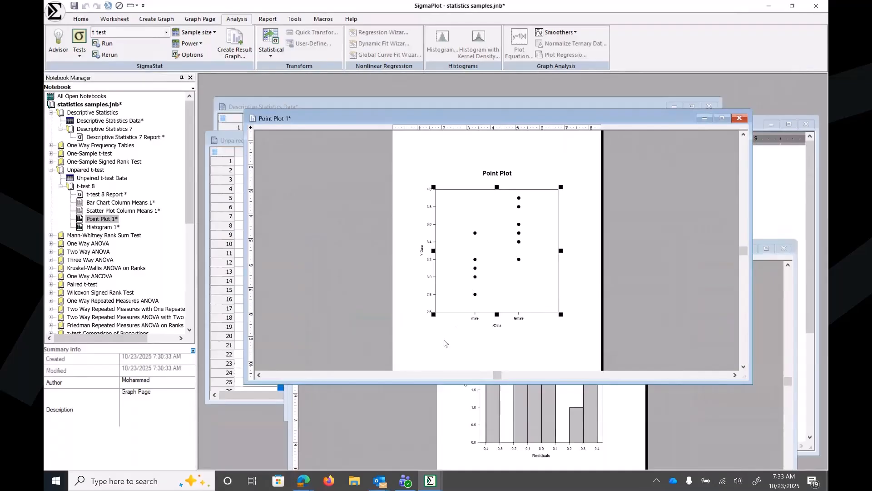
Try Millimeters as the page units in the program options, switch back to Inches and cancel the dialog.
mouse_move(483, 268)
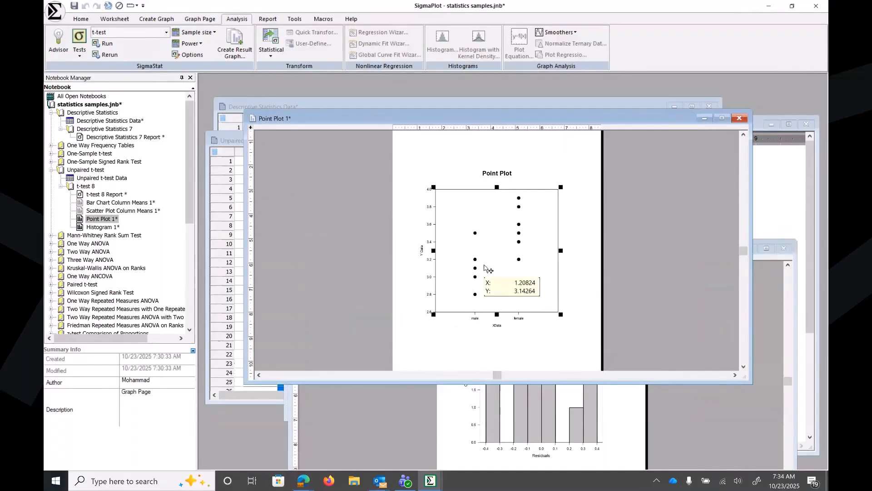
left_click(56, 14)
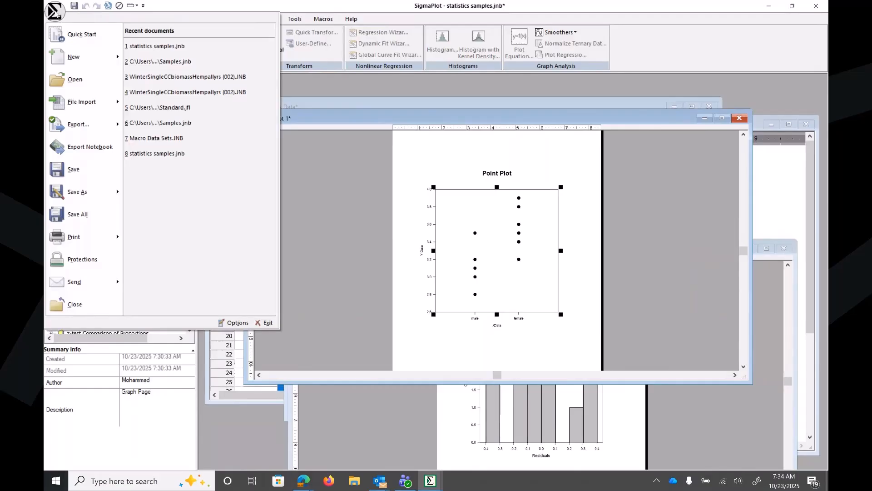
left_click(232, 325)
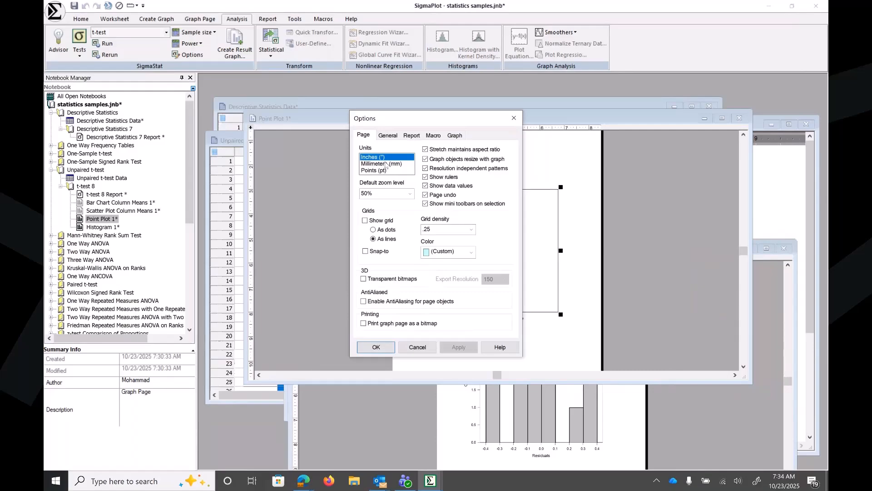
left_click(386, 164)
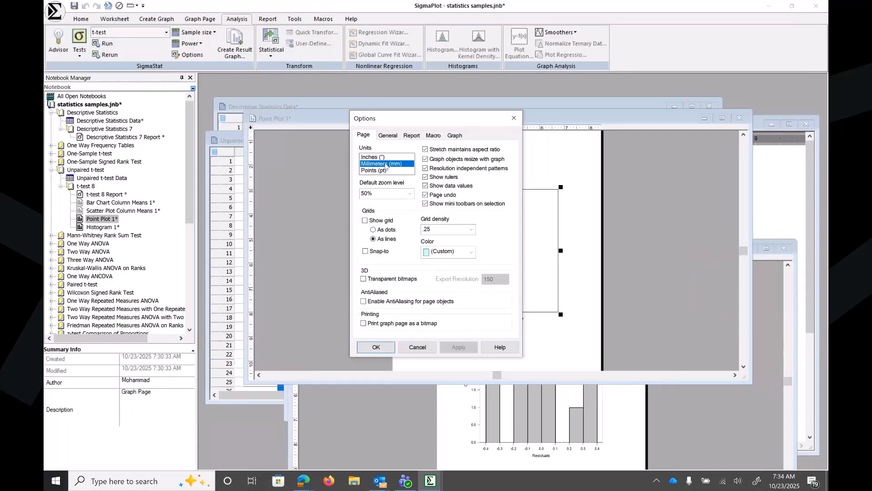
left_click(381, 157)
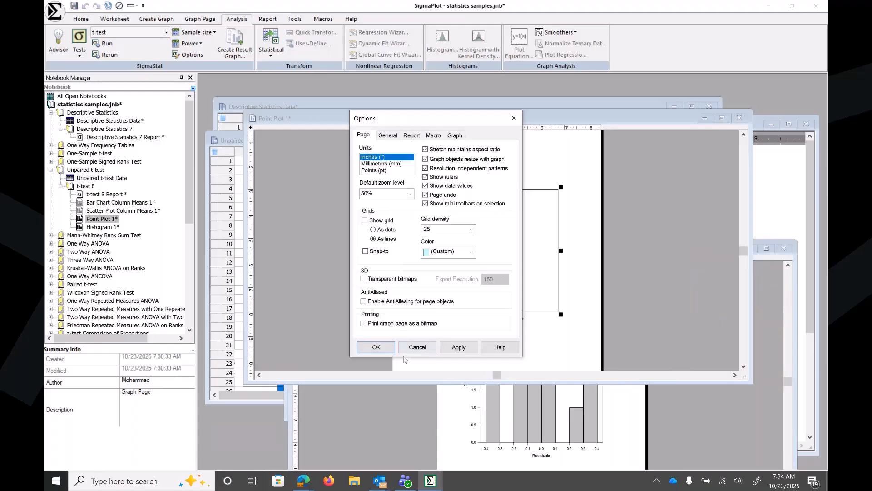
left_click(420, 345)
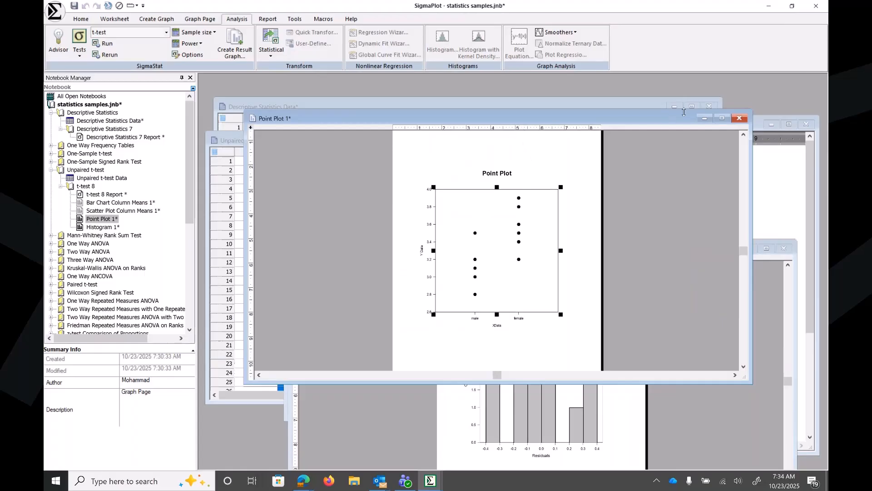
Minimize the Point Plot and Histogram, shift the t-test report aside and highlight its sentence on using Welch's test.
left_click(705, 119)
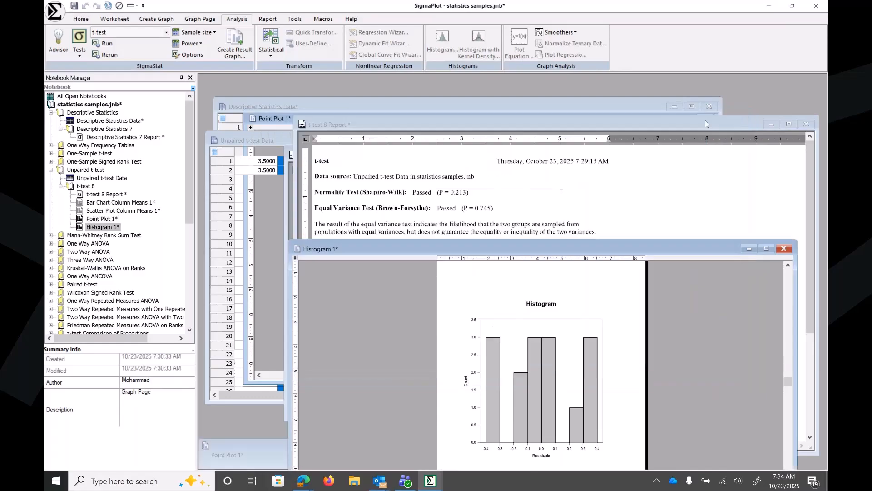
left_click(748, 248)
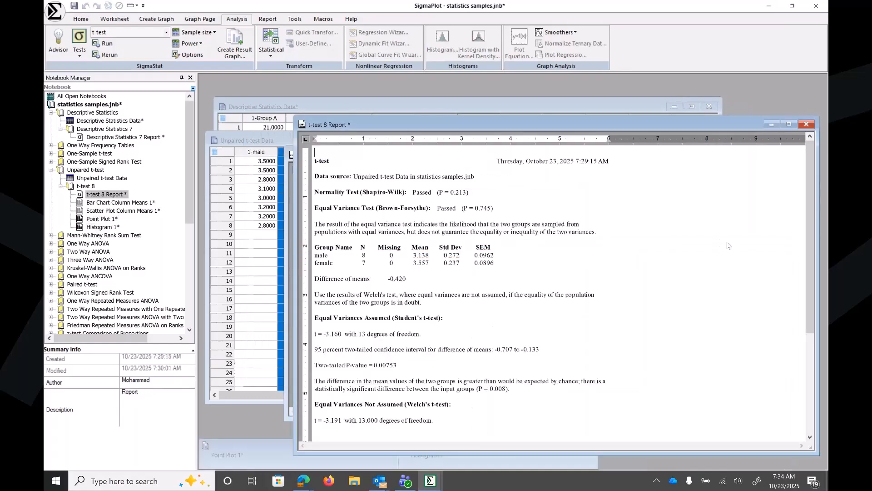
left_click_drag(536, 120, 473, 91)
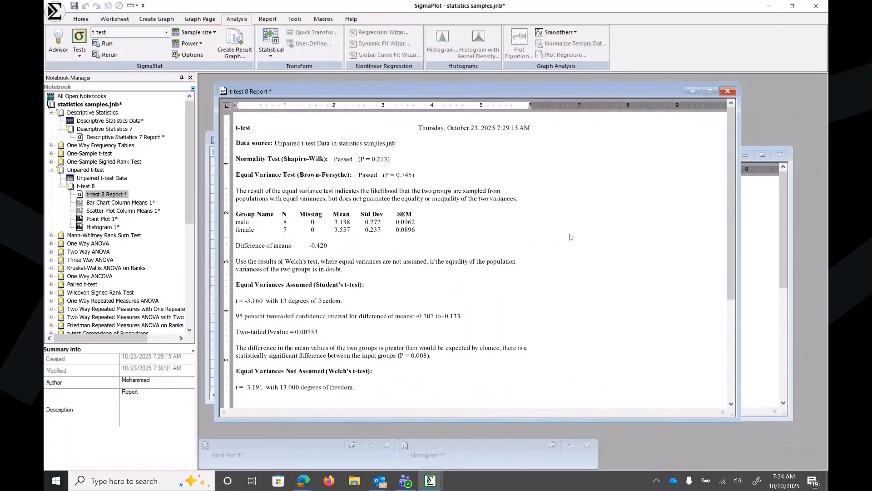
triple_click(498, 267)
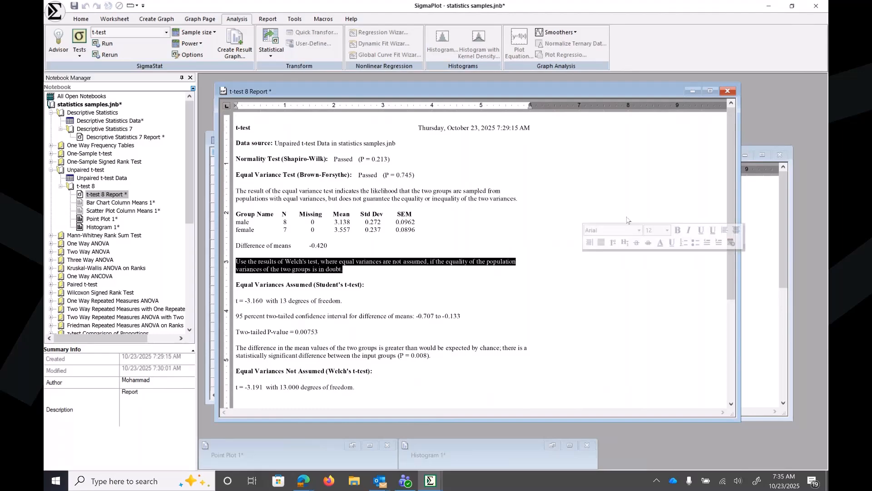
Close the t-test report, the Descriptive Statistics report, and the Unpaired t-test and Descriptive Statistics data worksheets.
left_click(728, 91)
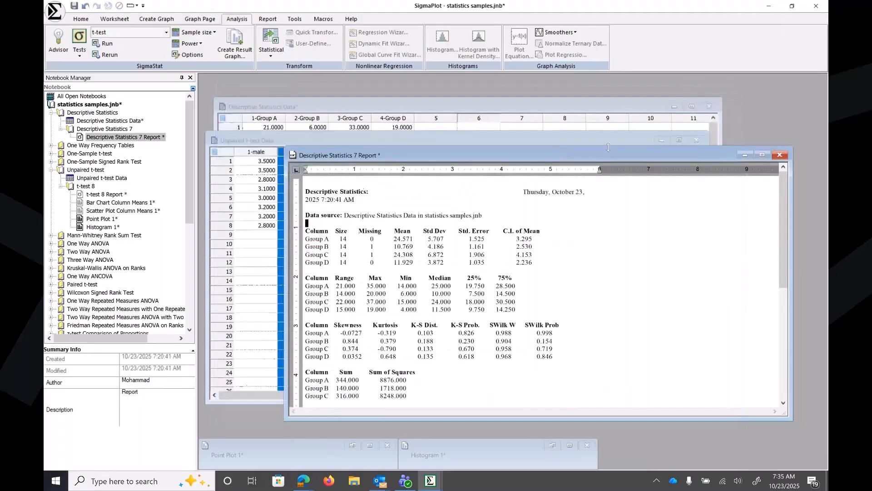
left_click(777, 155)
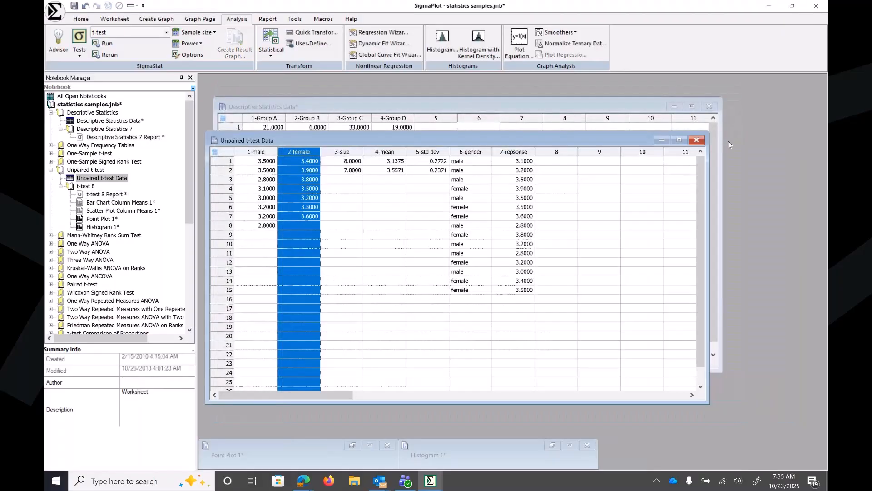
left_click(698, 139)
left_click(710, 106)
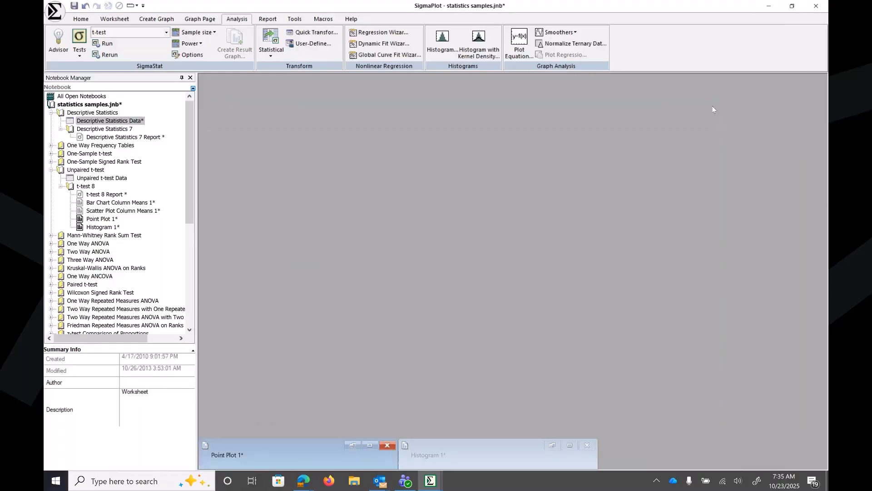
Create a new SigmaPlot 16 notebook with one empty worksheet.
left_click(56, 12)
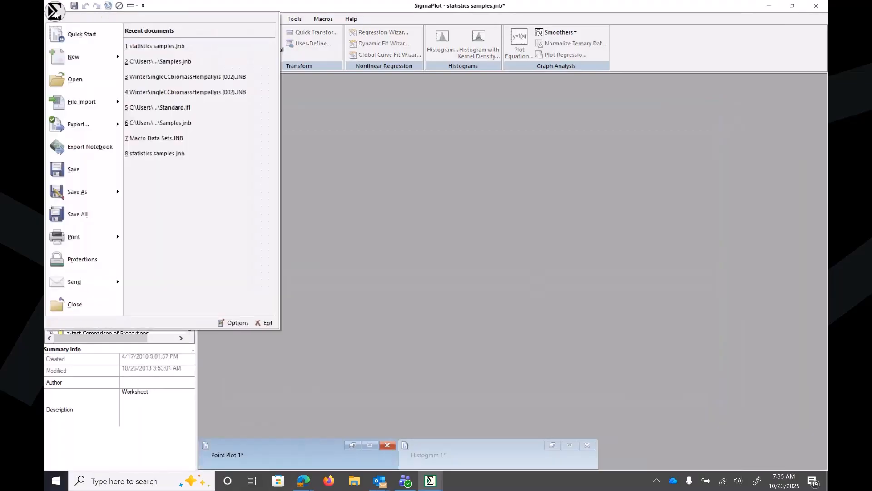
left_click(78, 58)
left_click(448, 276)
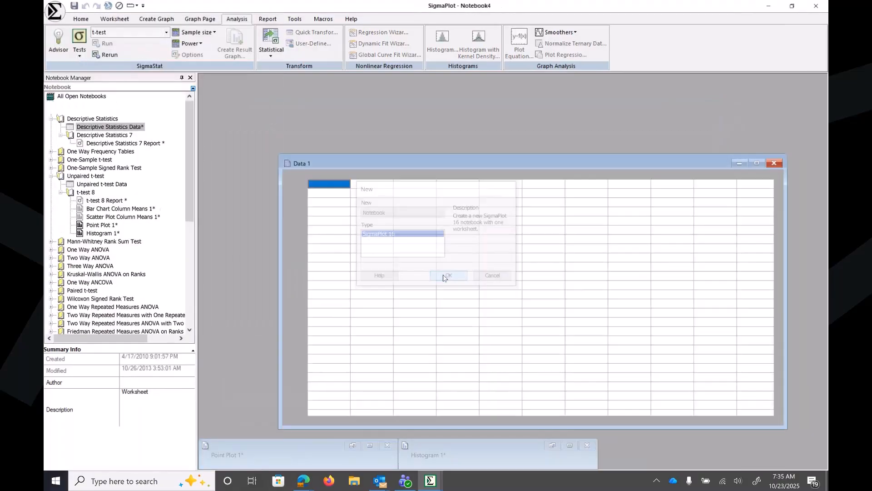
Title the new worksheet's first column x and its second column y.
left_click(344, 175)
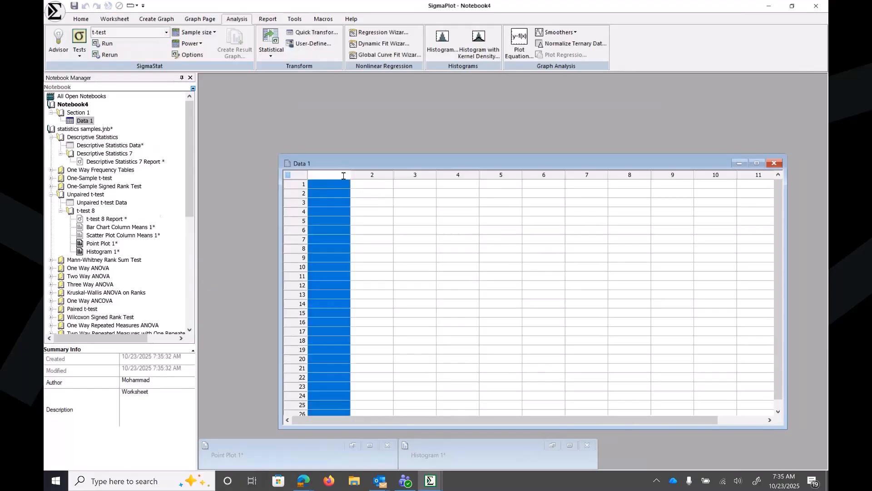
type("x")
left_click(369, 175)
type("y")
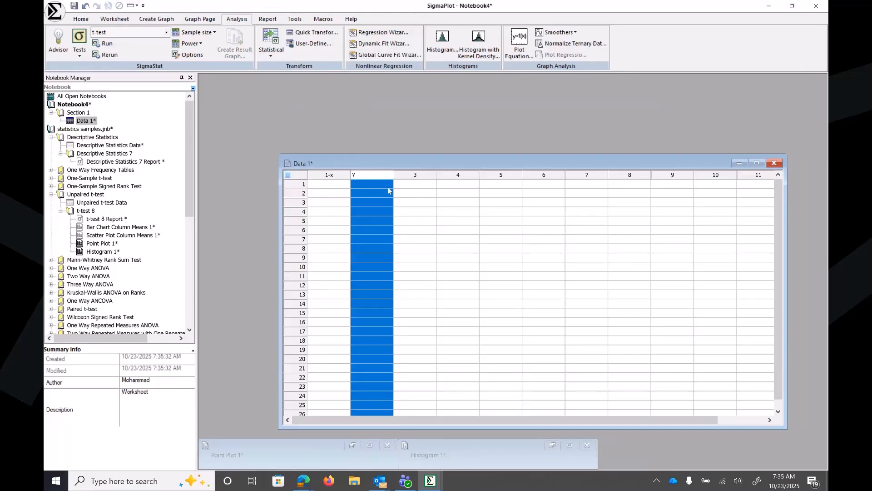
left_click(388, 187)
Enter the values 1 through 6 down the x column, starting in row 1.
left_click(344, 185)
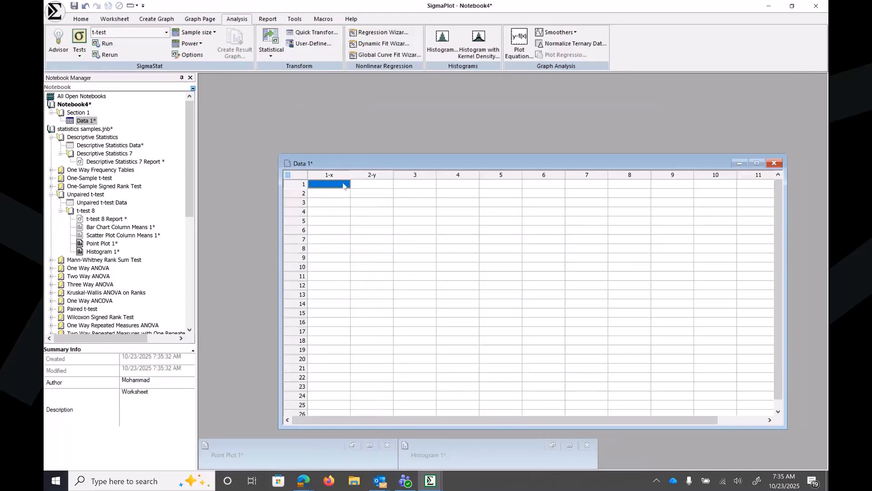
type("1 2 3 4 5 ")
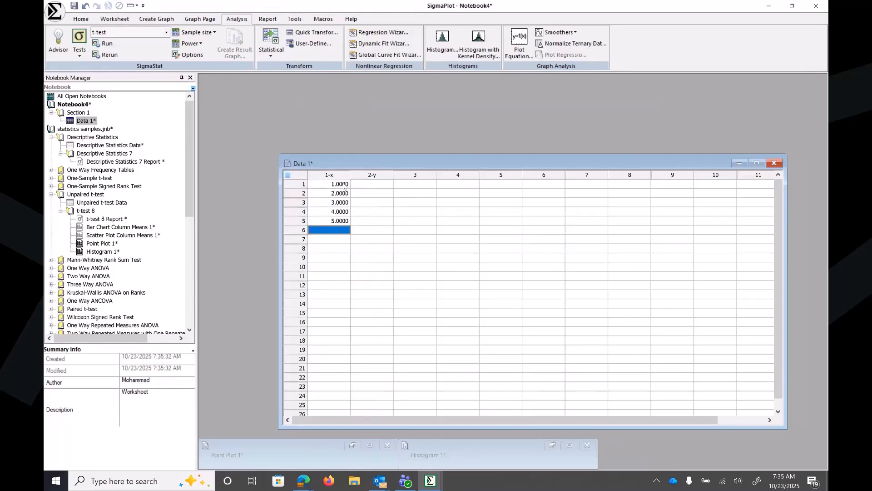
type("6")
key("Return")
Enter the values 100, 75, 44, 25, 7 and 1 down the y column, starting in row 1.
left_click(369, 186)
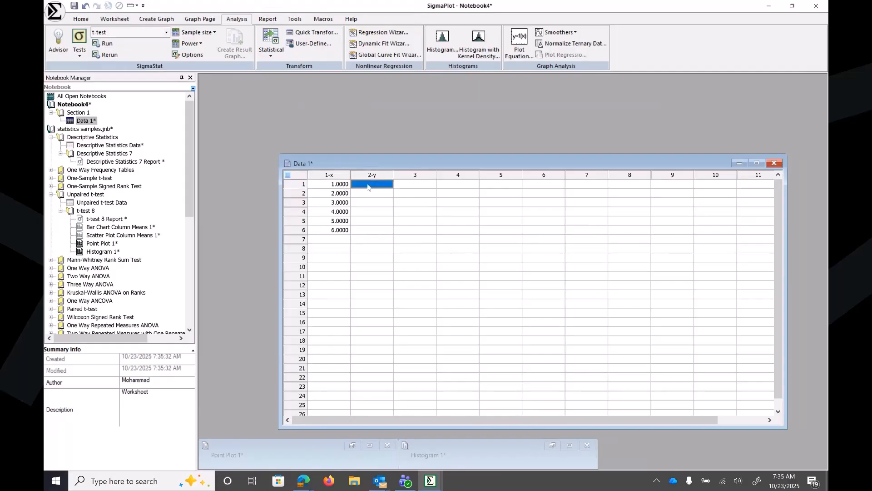
type("100")
key("Return")
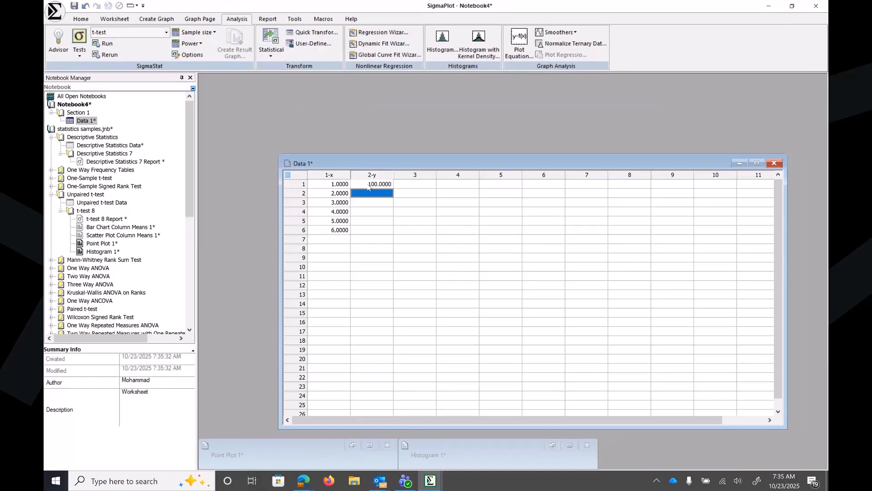
type("75")
key("Return")
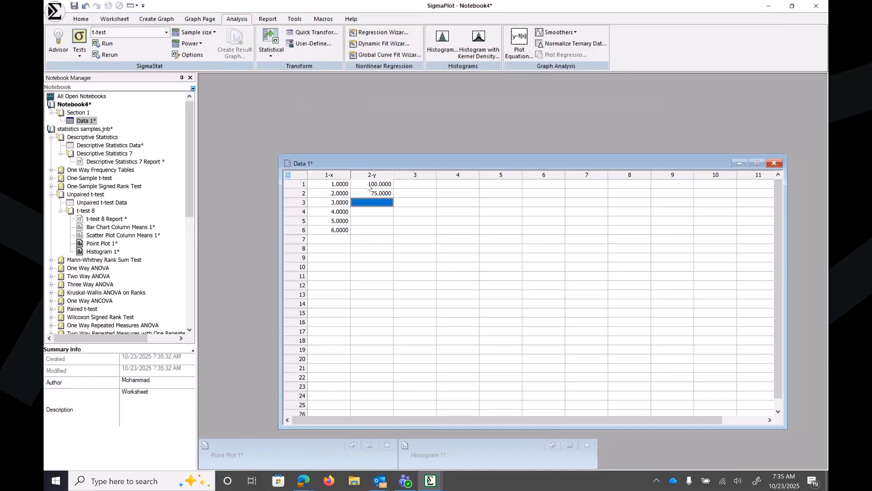
type("44")
key("Return")
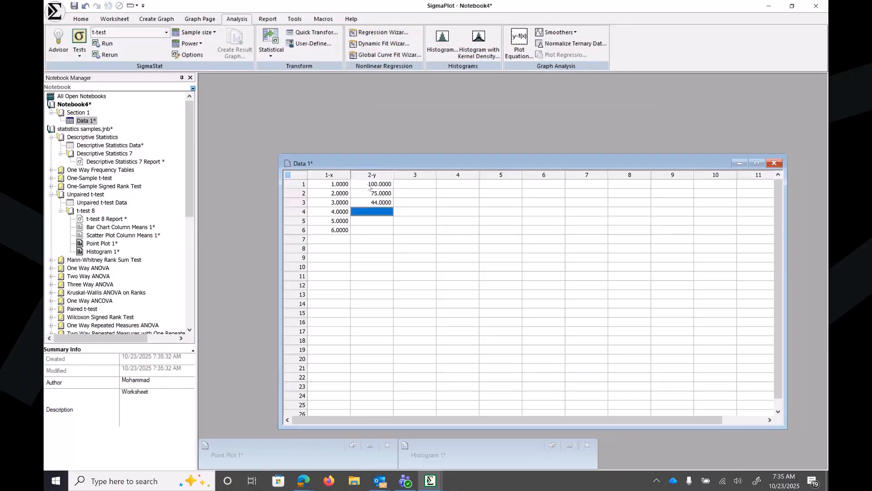
type("2")
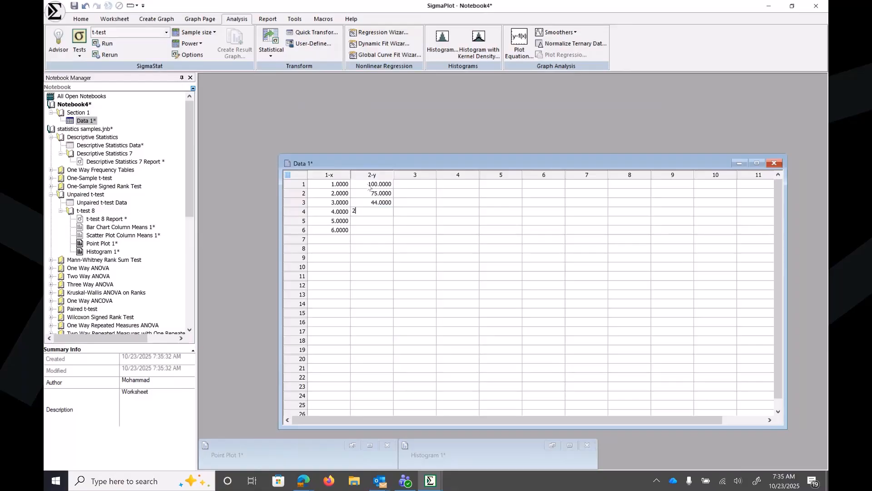
type("5")
key("Return")
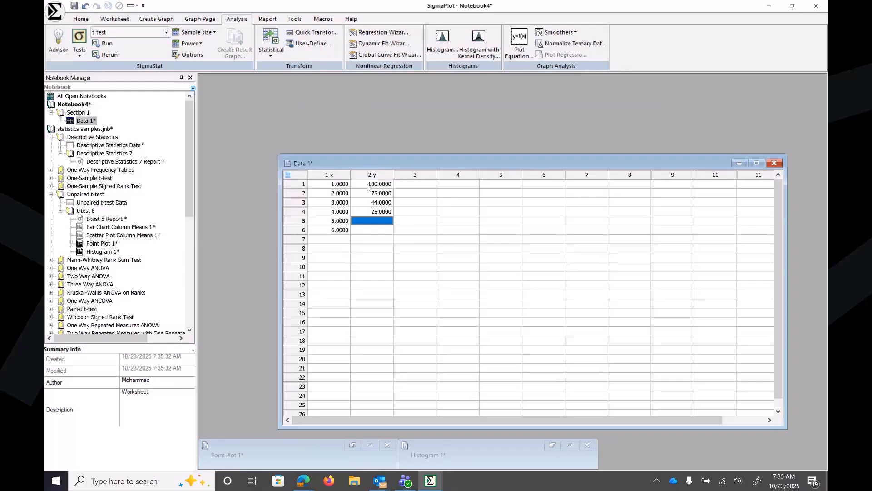
type("7")
key("Return")
type("1")
key("Return")
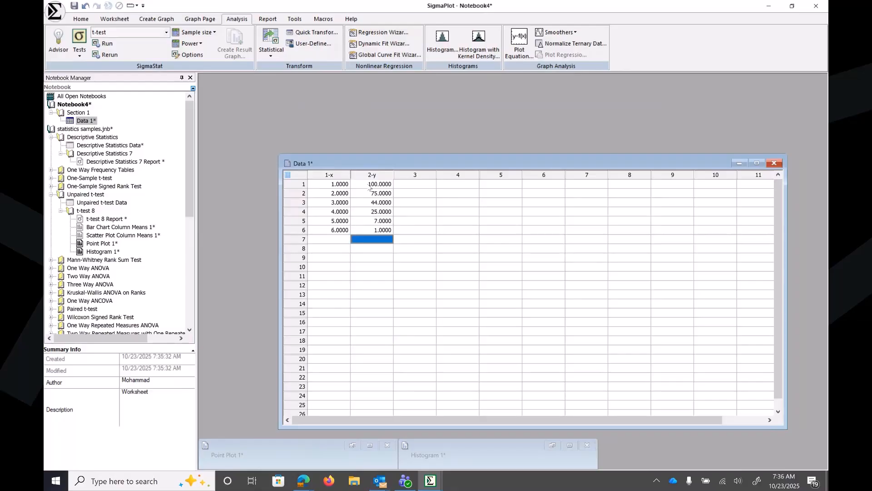
Open the Regression Wizard for the x-y worksheet and place its window clear of the data columns.
left_click_drag(387, 166, 355, 137)
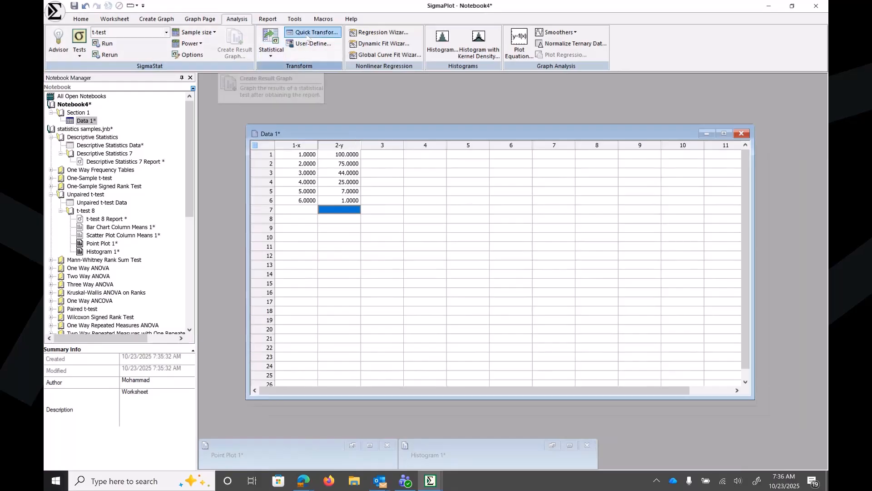
left_click(393, 33)
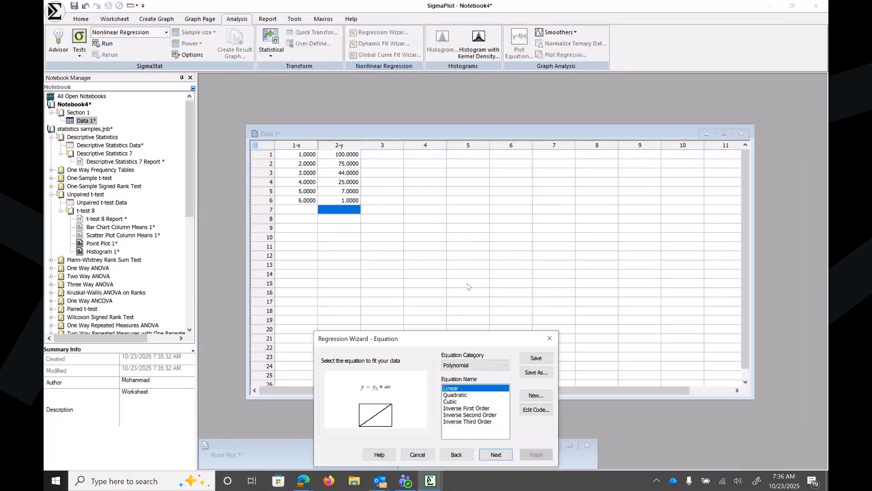
left_click_drag(471, 342, 565, 204)
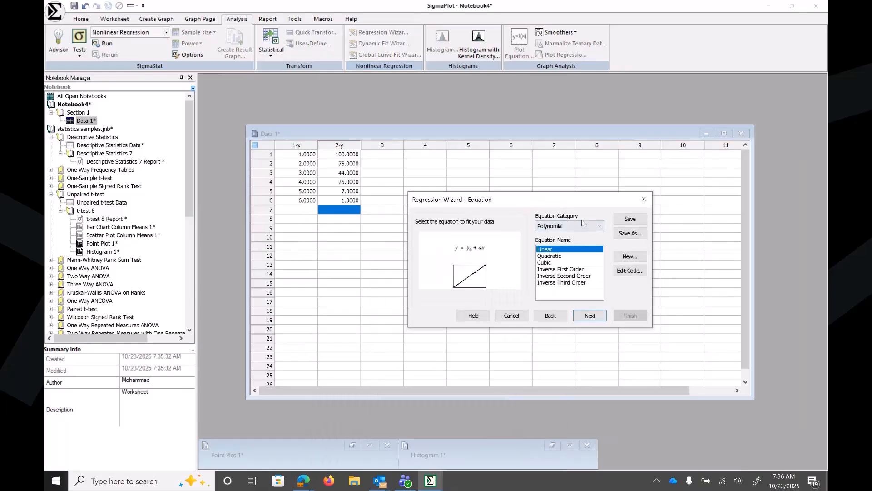
Preview the regression equations in the Sigmoidal and Exponential Decay categories.
left_click(601, 227)
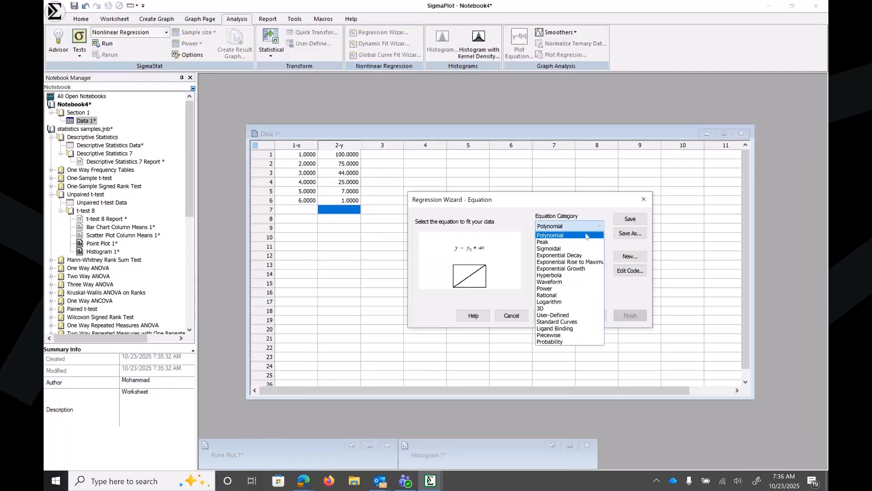
left_click(573, 248)
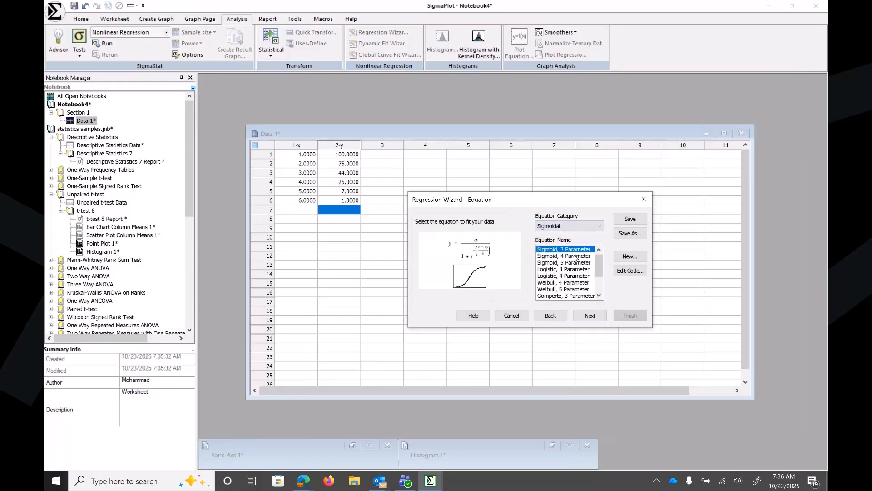
left_click(600, 227)
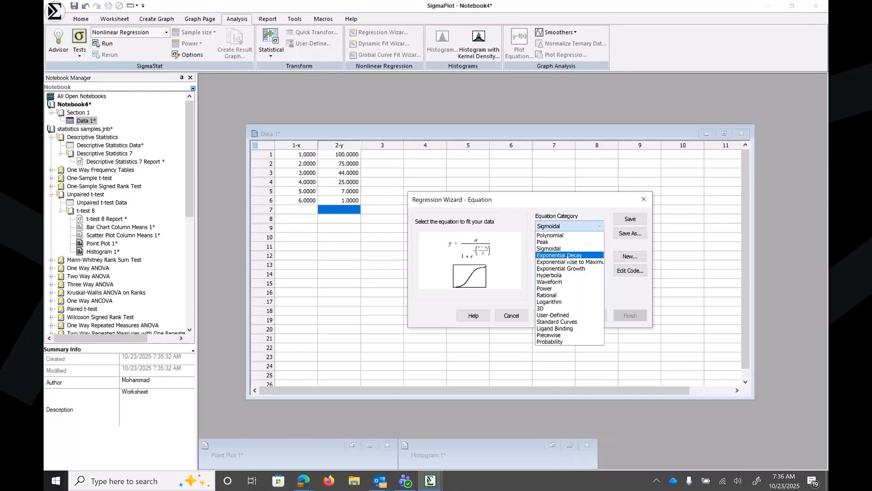
left_click(566, 255)
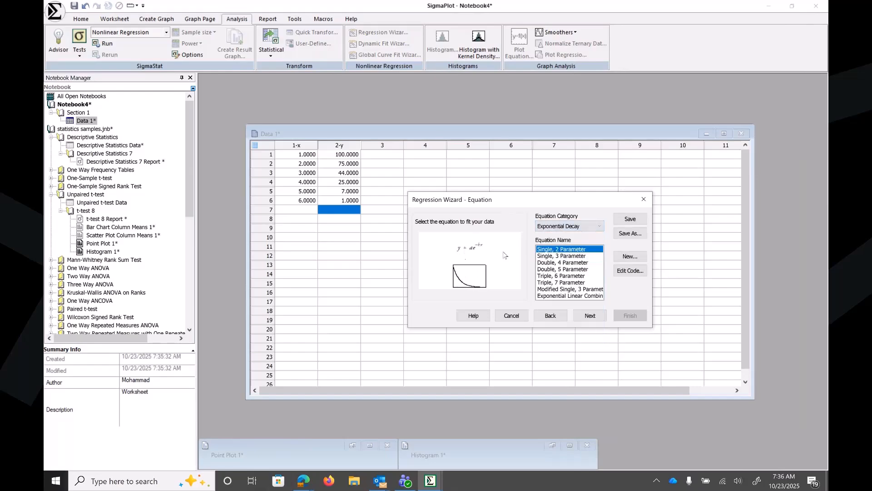
Choose the Sigmoid, 4 Parameter equation from the Sigmoidal category and proceed to the variable selection.
left_click(600, 227)
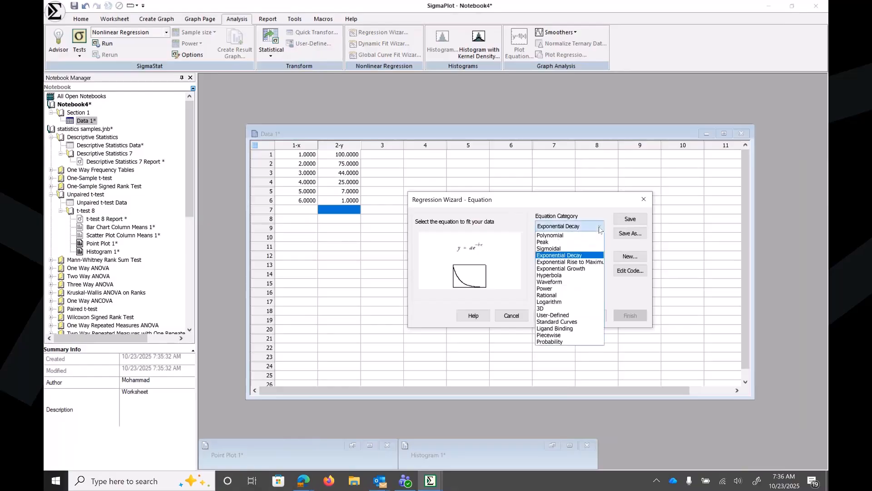
left_click(583, 248)
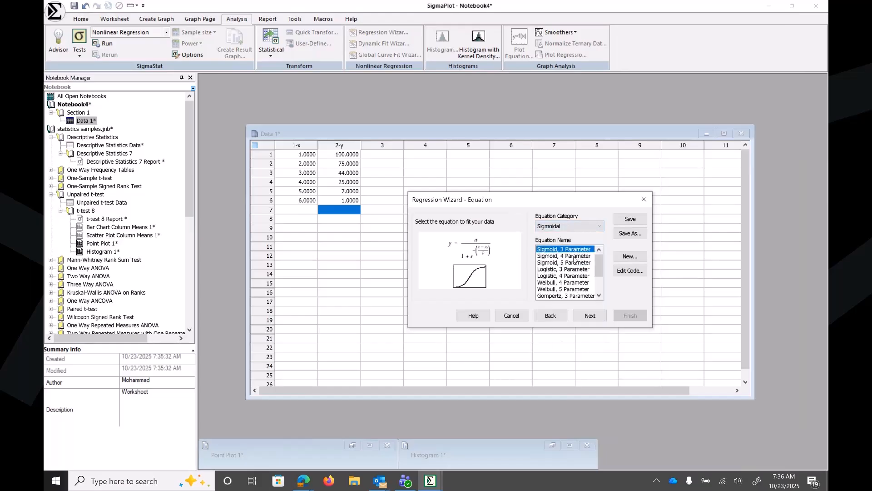
left_click(574, 256)
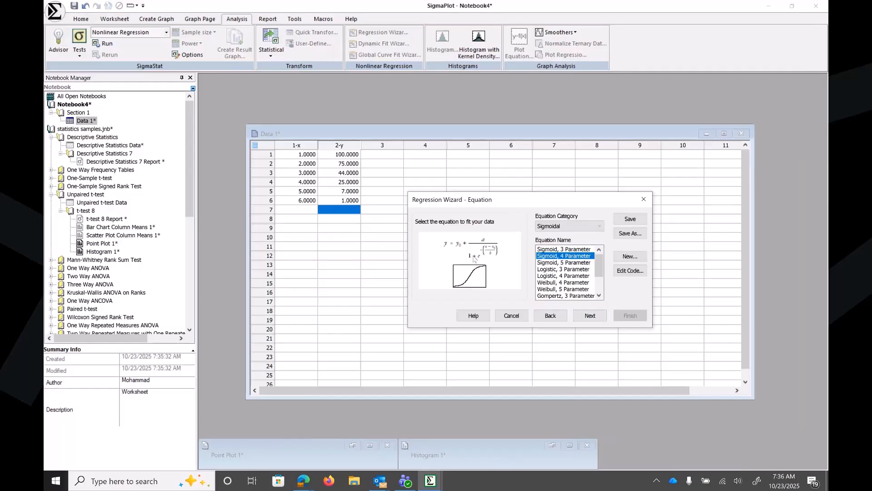
left_click(590, 315)
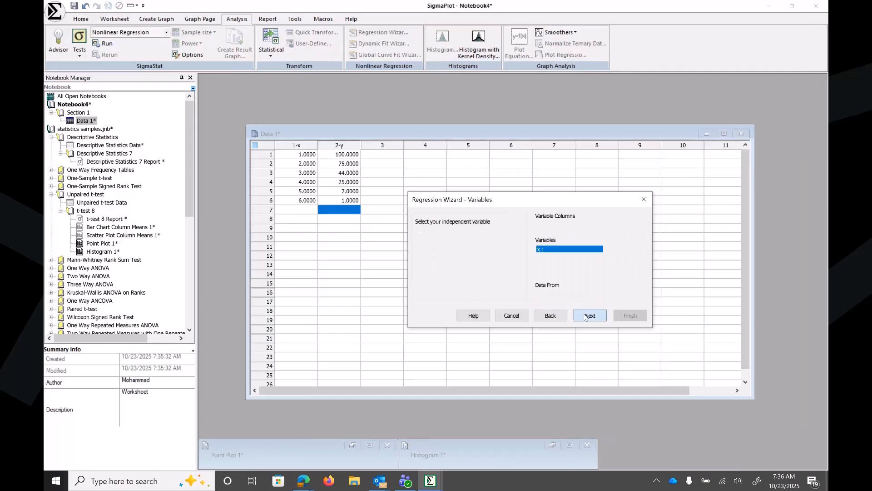
Assign column 1-x as the independent variable x and column 2-y as the dependent variable y.
left_click(552, 249)
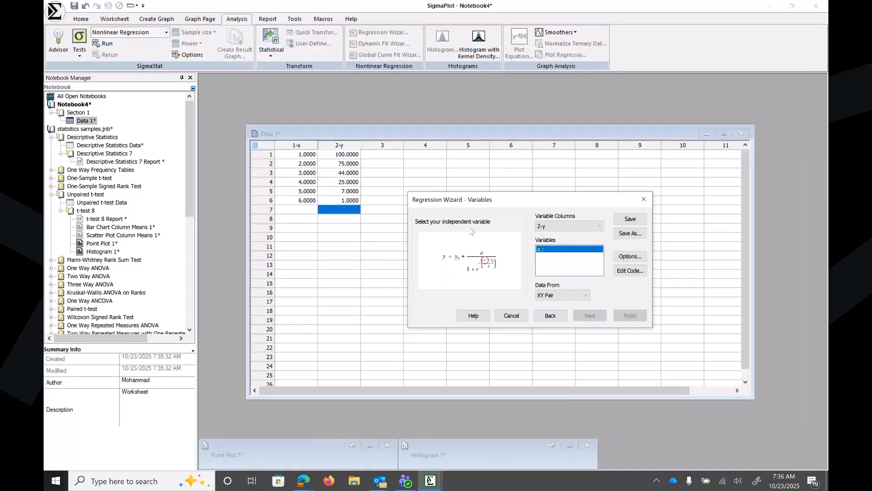
left_click(303, 139)
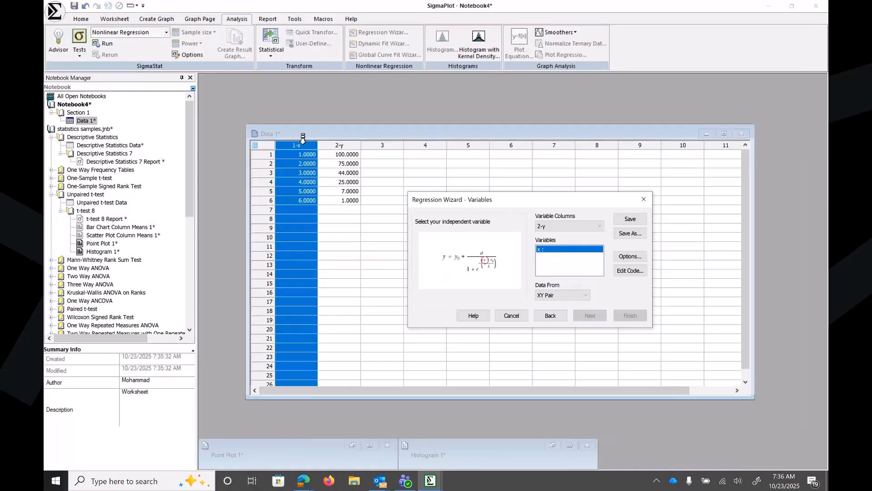
left_click(558, 249)
left_click(599, 229)
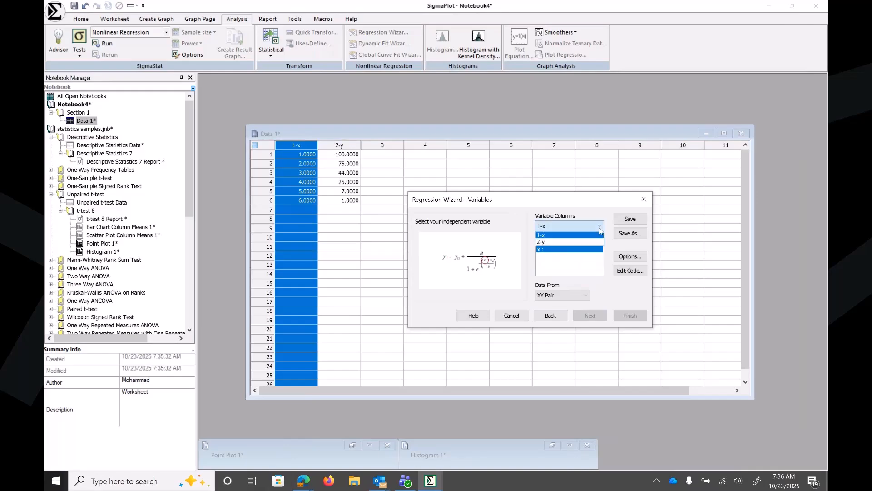
left_click(586, 236)
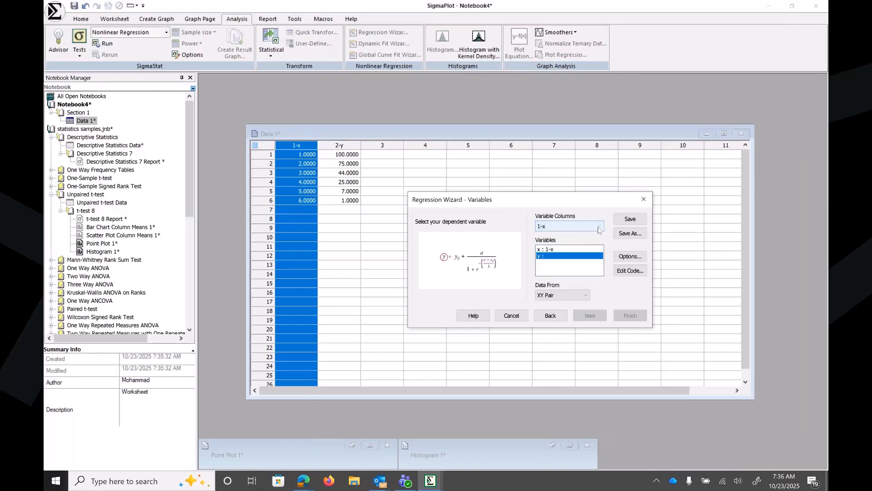
left_click(593, 227)
left_click(576, 242)
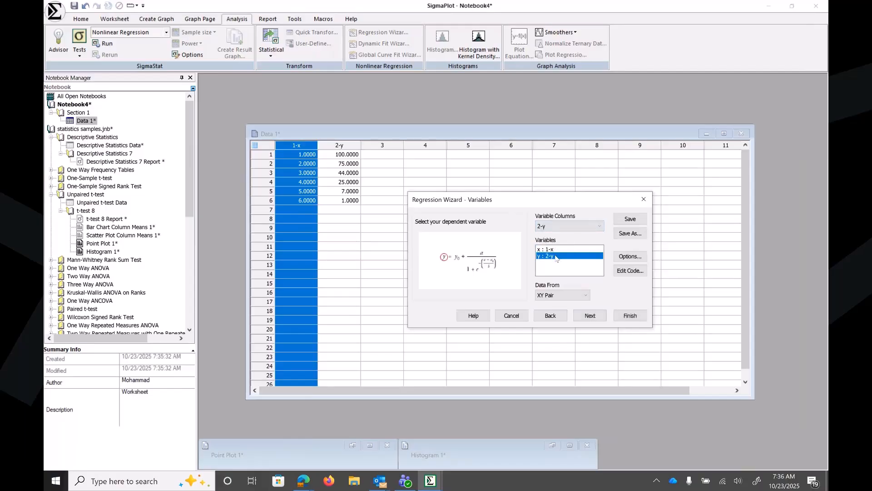
Open the regression's equation options and set the number of iterations to 2000.
left_click(623, 257)
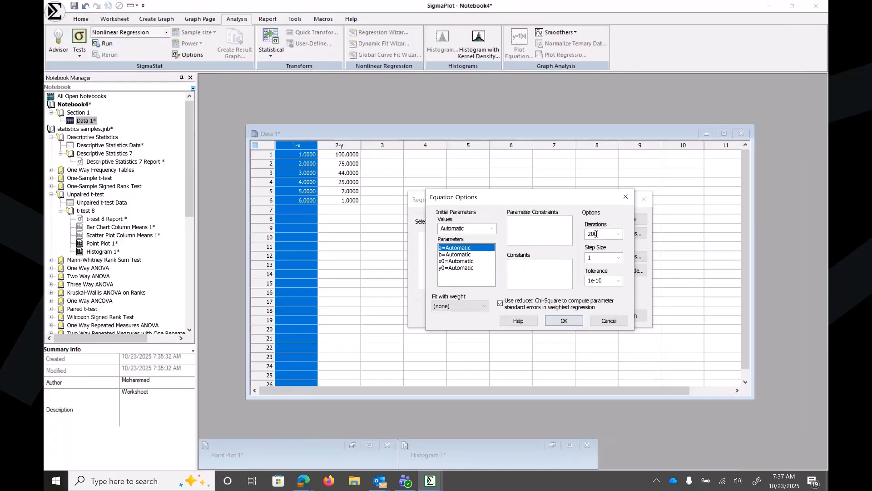
left_click(618, 234)
left_click(619, 239)
left_click(602, 233)
type("0")
Edit the tolerance value in the equation options.
left_click(618, 283)
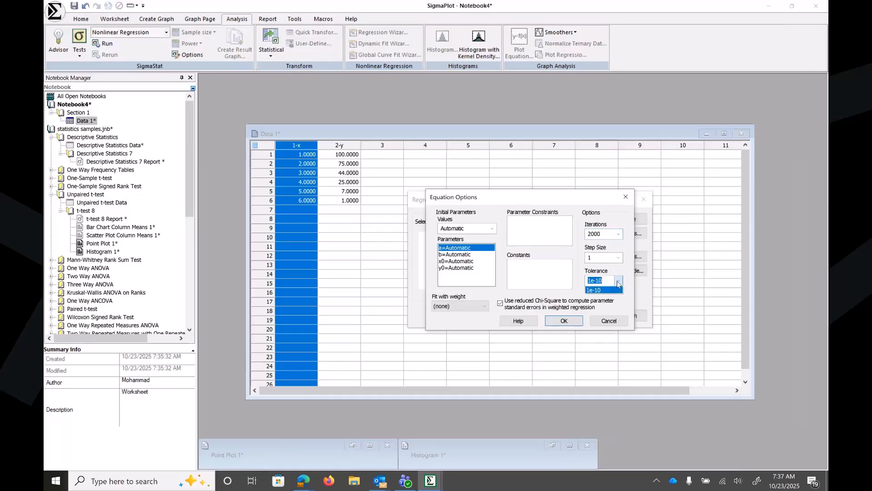
left_click(618, 284)
left_click(609, 282)
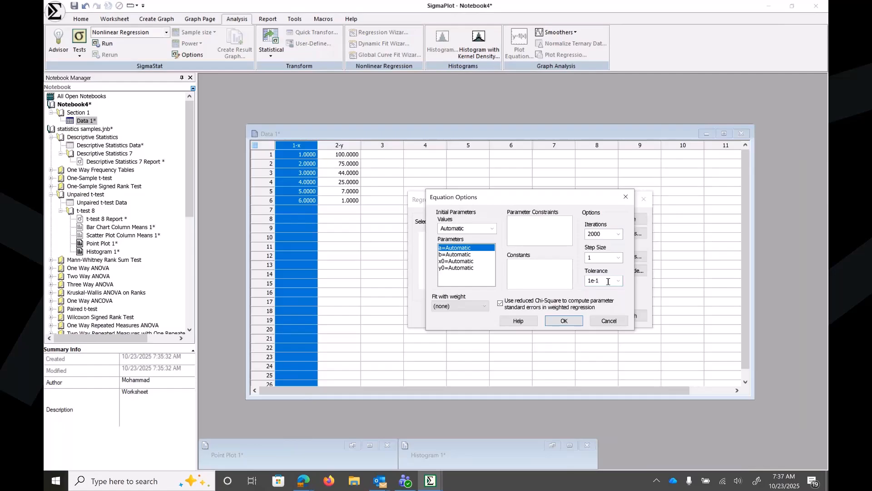
Set the equation's fit tolerance to 1e-16 and run the nonlinear regression fit.
type("6")
left_click(573, 320)
left_click(588, 318)
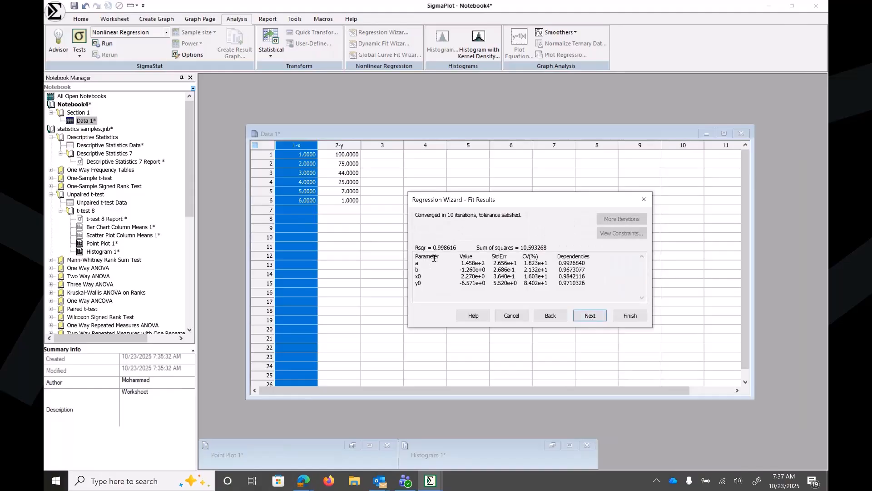
Include parameters, predicted values and residuals in the numeric output, and add the equation to the notebook.
left_click(590, 317)
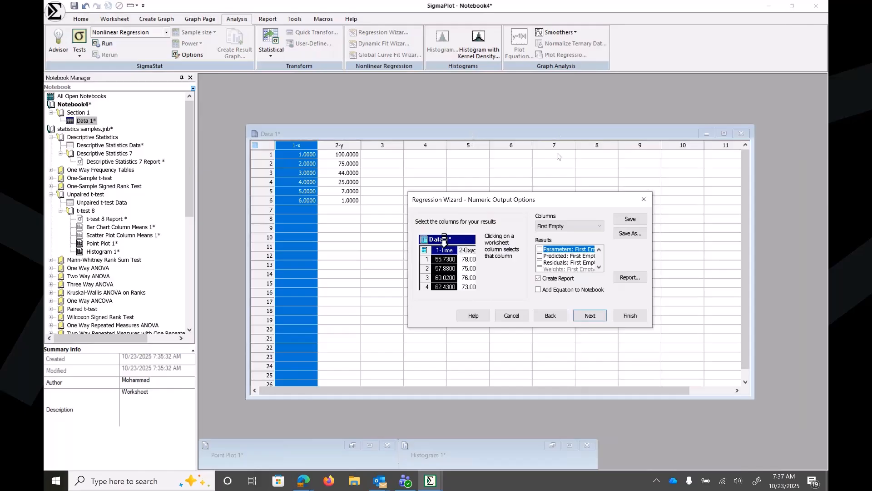
left_click(539, 249)
left_click(539, 256)
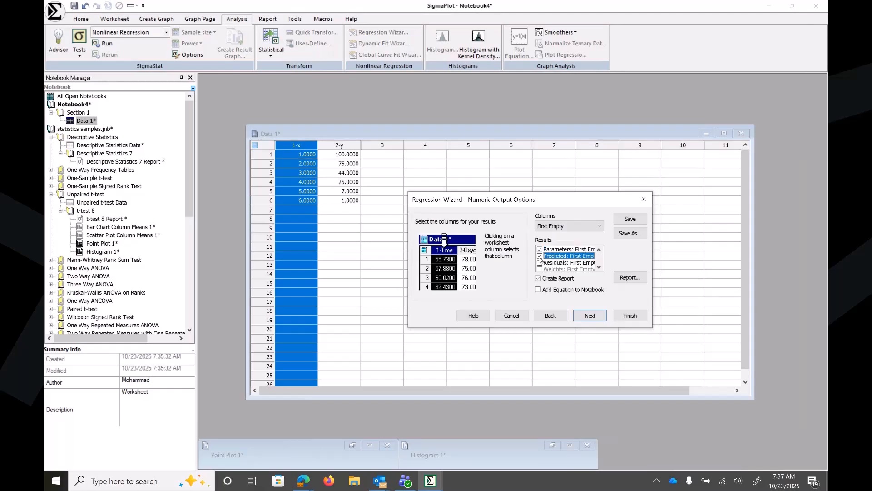
left_click(539, 263)
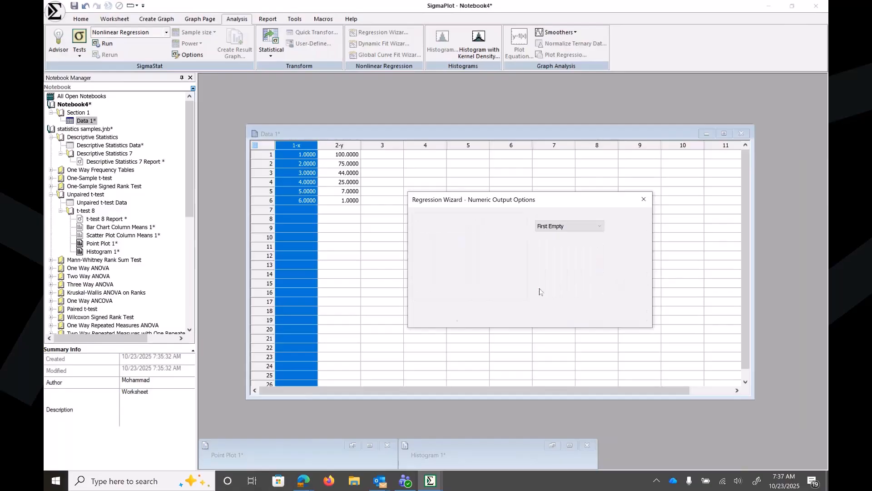
left_click(539, 290)
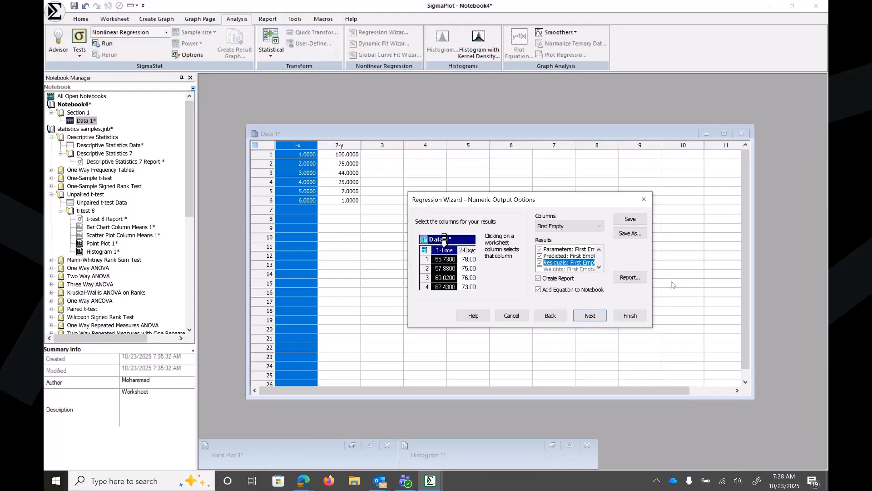
Enable both prediction and confidence intervals for the model in the nonlinear regression report options.
left_click(637, 279)
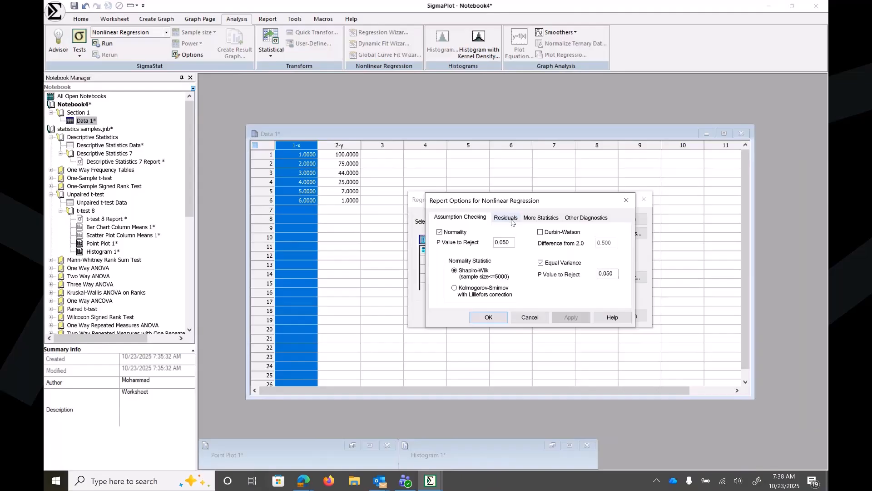
left_click(512, 221)
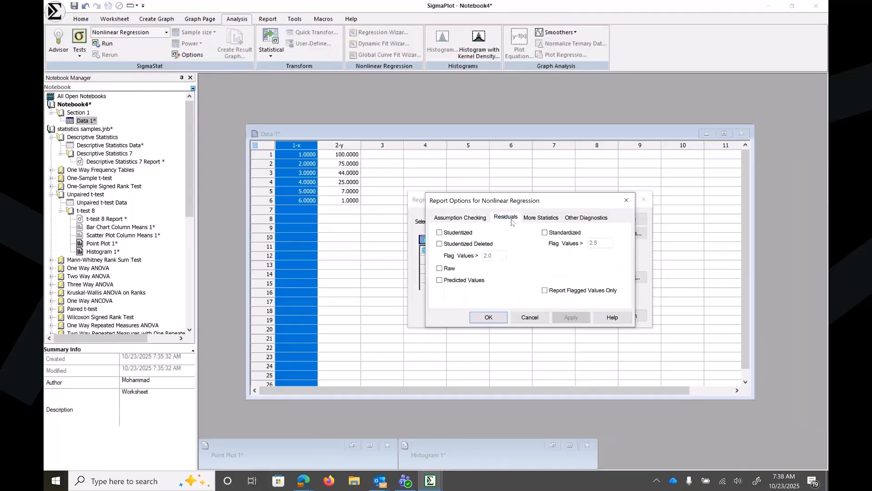
left_click(539, 219)
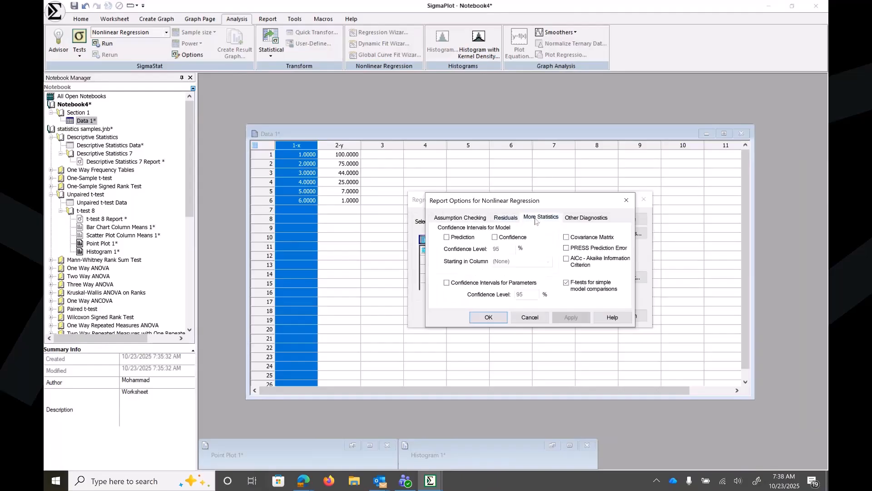
left_click(446, 238)
left_click(494, 238)
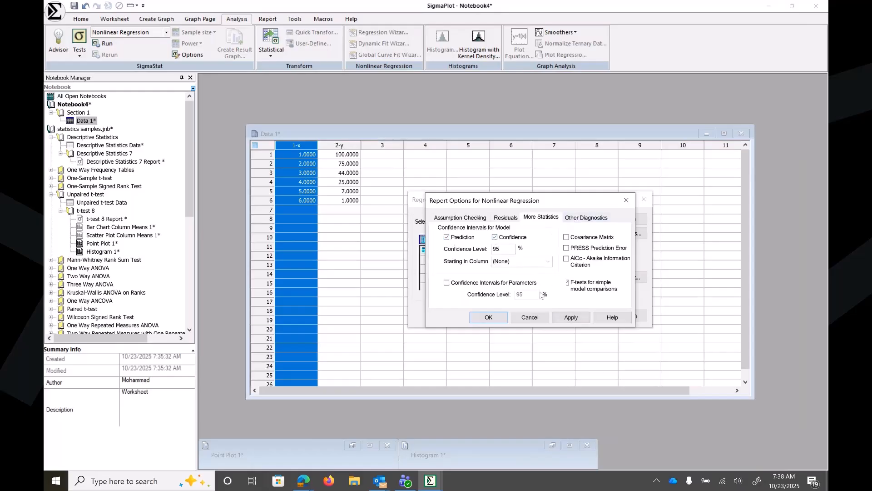
left_click(488, 317)
Create a new results graph with 95% confidence and prediction bands and finish the regression.
left_click(590, 316)
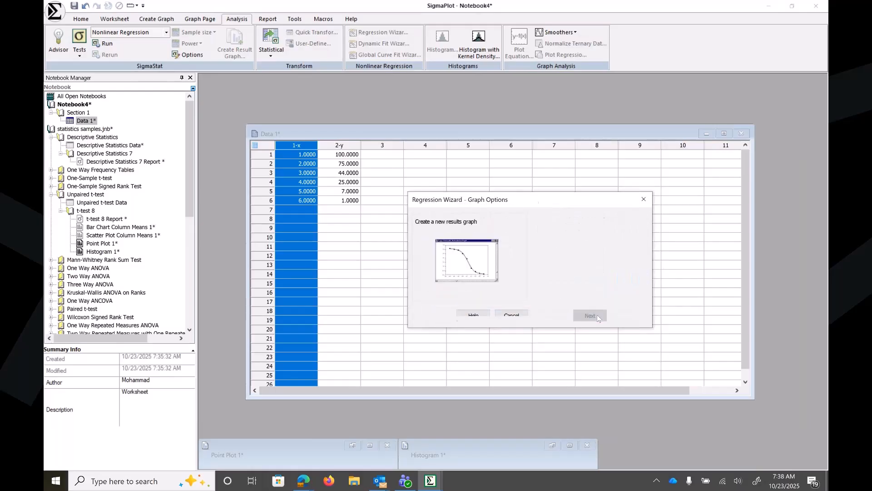
left_click(541, 237)
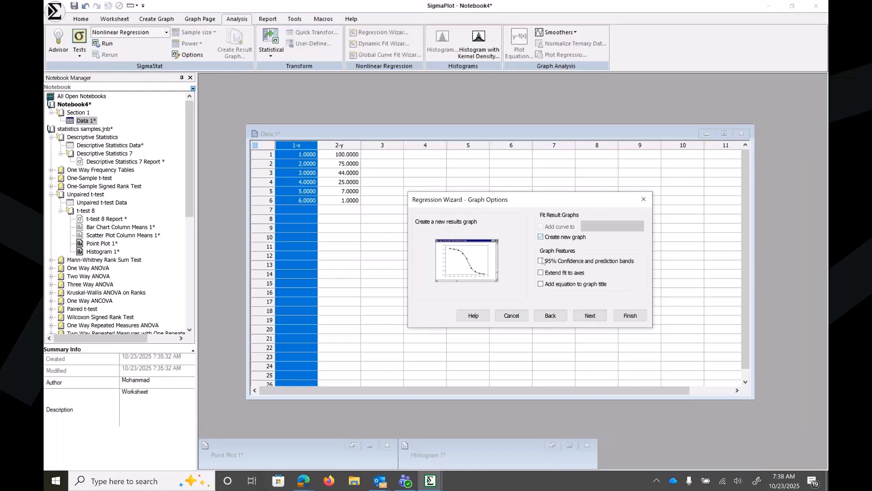
left_click(542, 262)
left_click(582, 315)
left_click(623, 318)
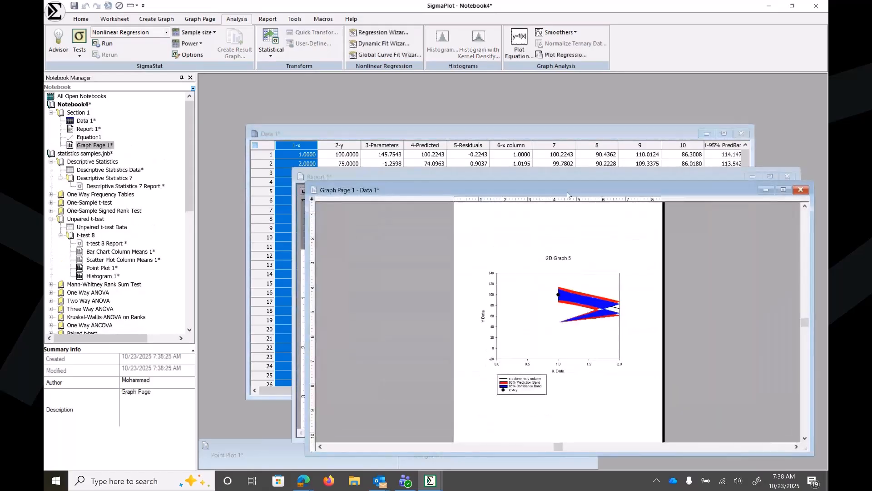
Separate the graph and report windows, and view the data source of the 95% Prediction Band in the graph's properties.
left_click_drag(556, 191, 515, 247)
left_click_drag(503, 178, 440, 88)
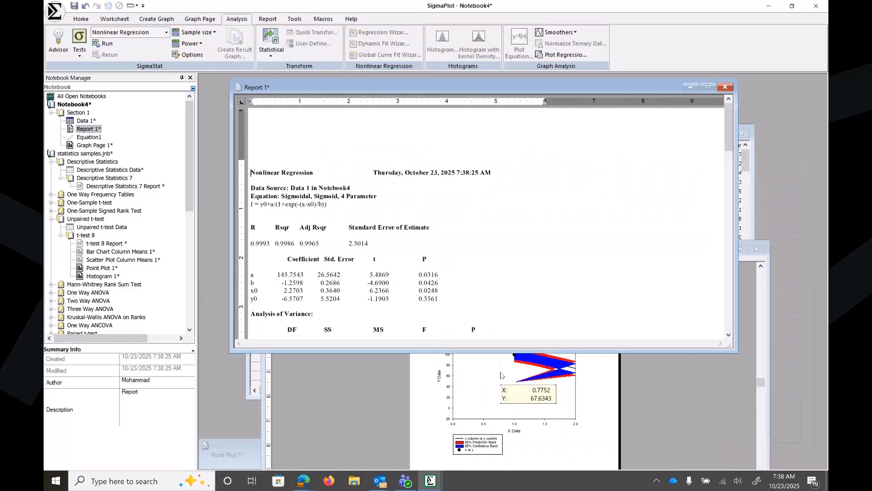
left_click(501, 375)
double_click(492, 381)
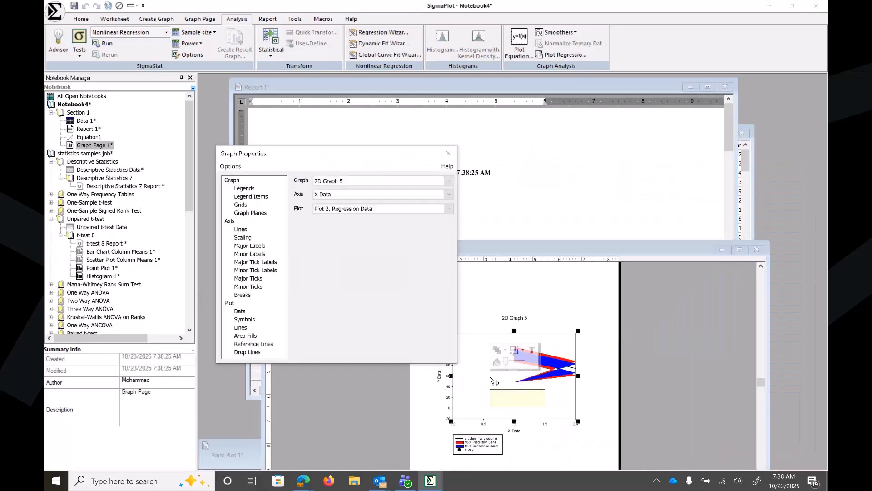
left_click(240, 304)
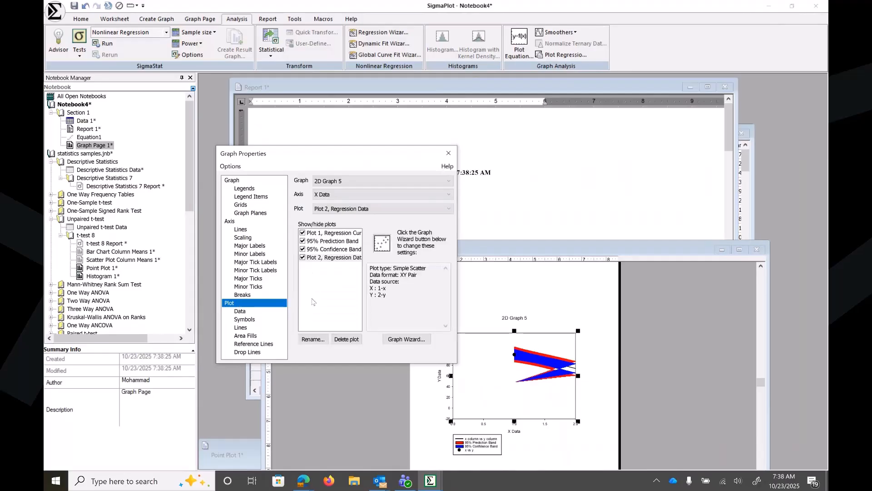
left_click(338, 243)
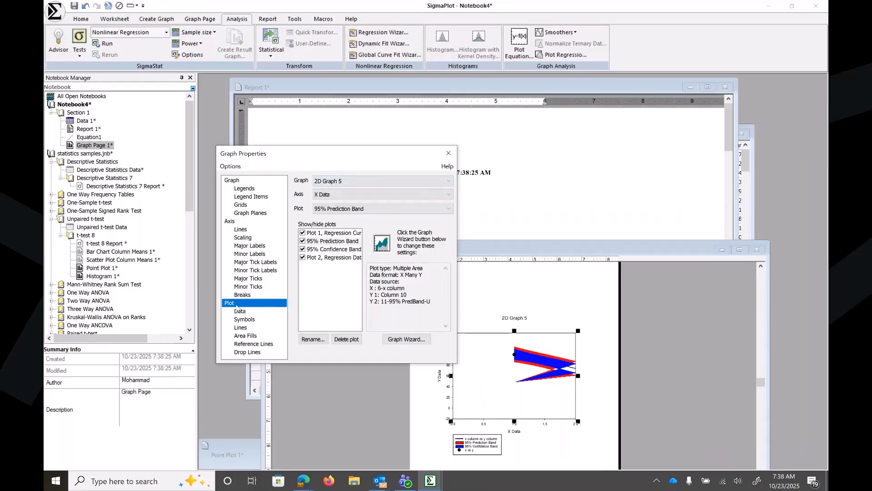
left_click(447, 157)
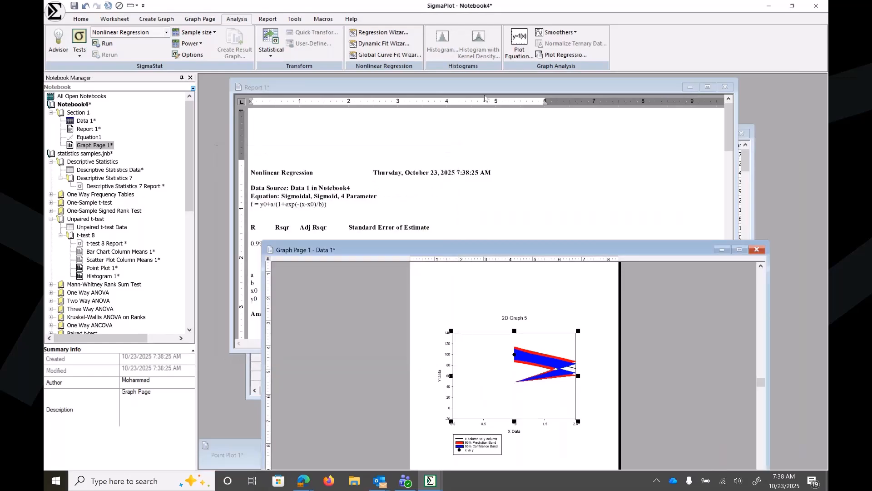
Move the report aside and enlarge the Data 1 worksheet window to show the regression result columns.
left_click(483, 88)
left_click_drag(483, 88, 322, 138)
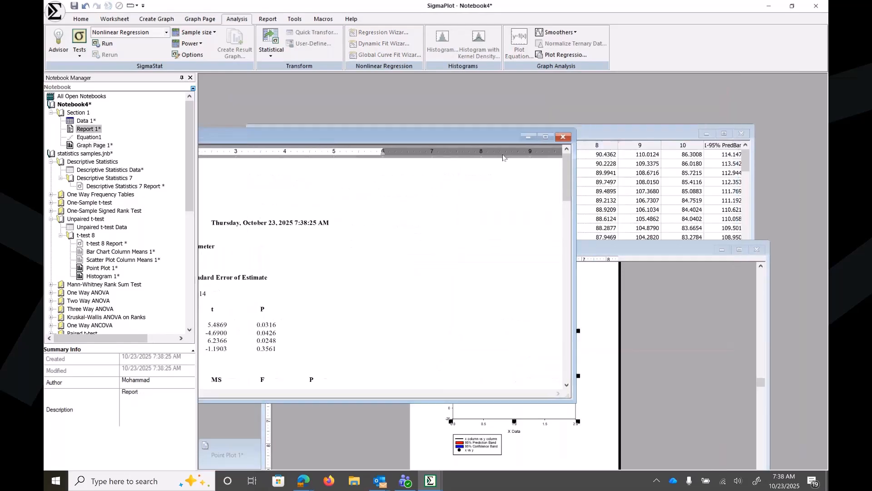
left_click_drag(587, 129, 536, 112)
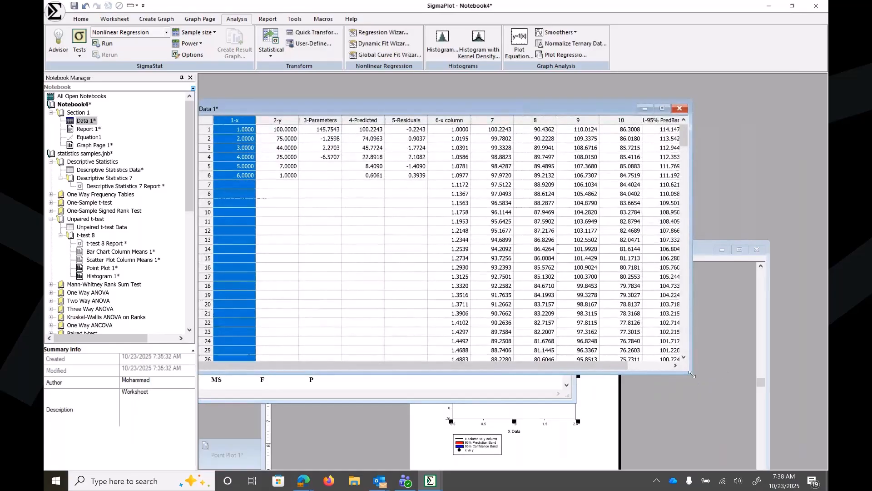
left_click_drag(688, 371, 827, 432)
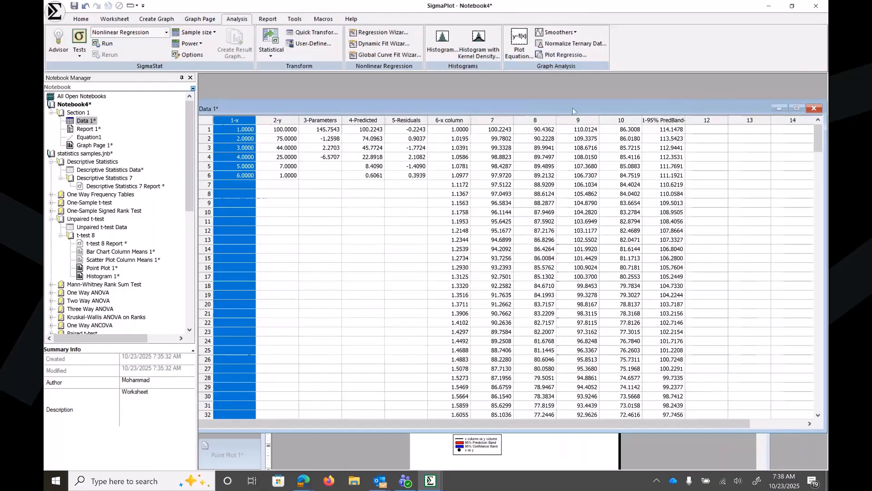
left_click_drag(569, 107, 547, 75)
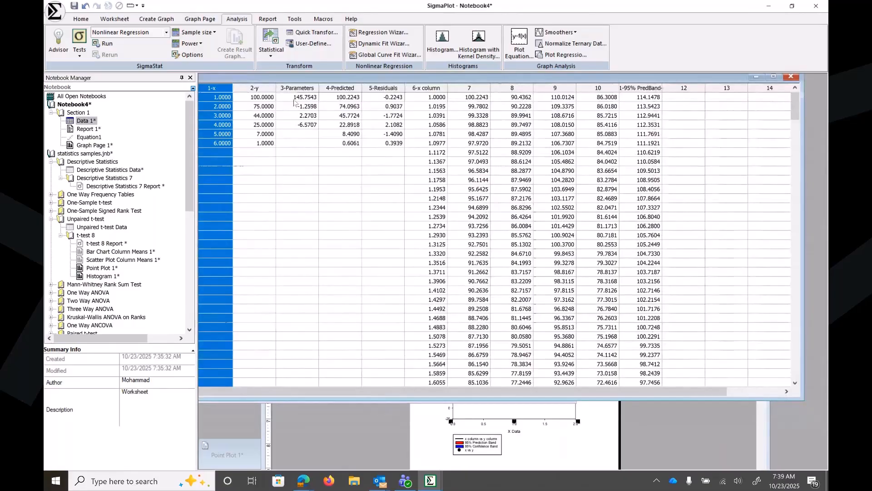
left_click_drag(312, 80, 378, 88)
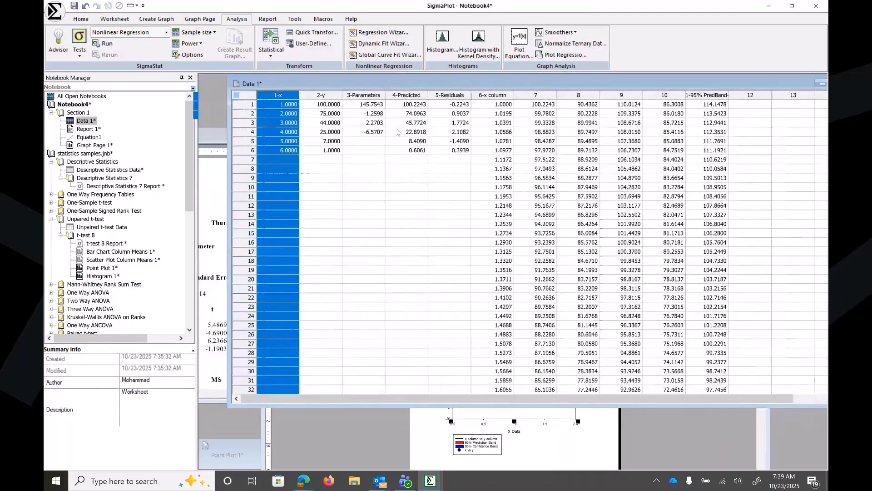
Examine the Parameters, Predicted and Residuals columns in the Data 1 worksheet.
left_click(374, 105)
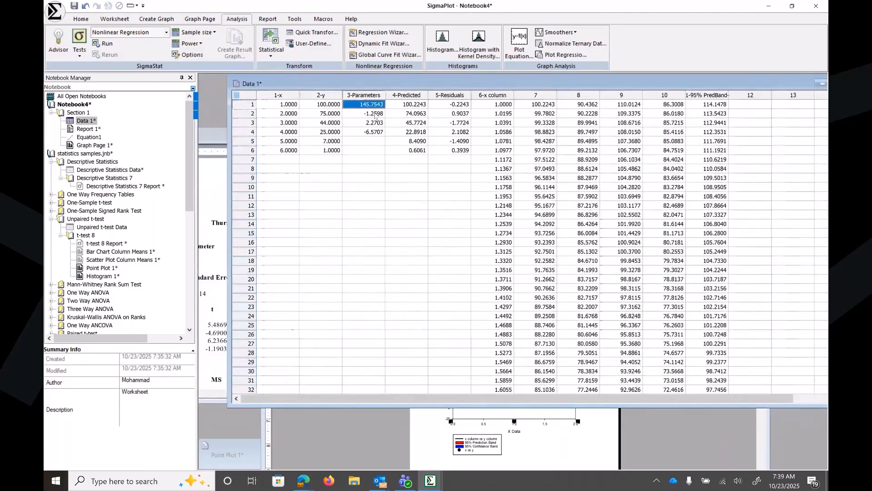
key("Down")
key("Down")
key("Down")
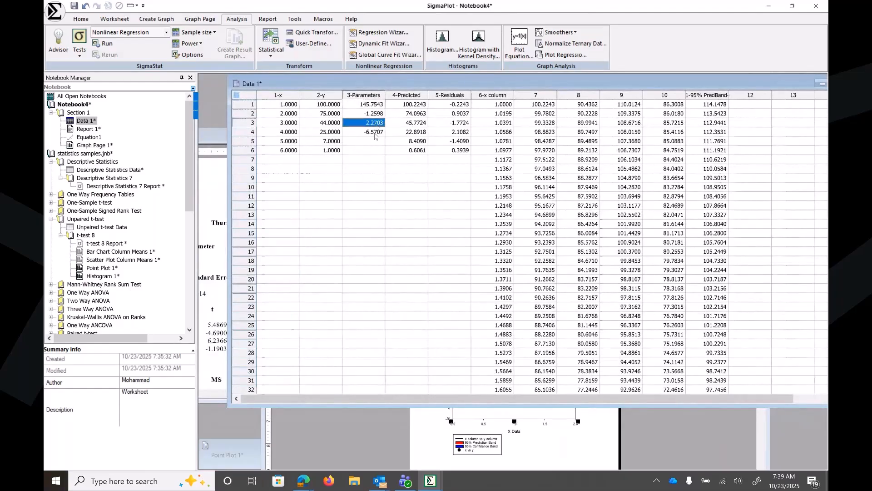
left_click(413, 105)
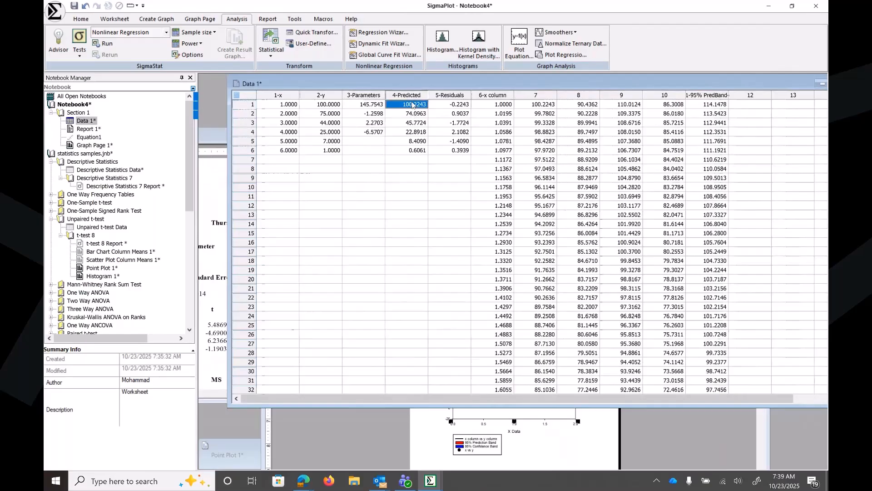
left_click(448, 106)
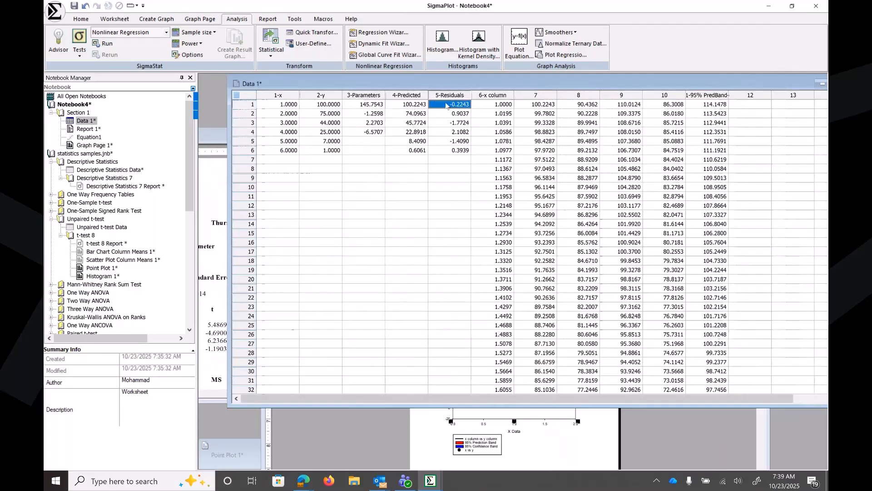
left_click(452, 149)
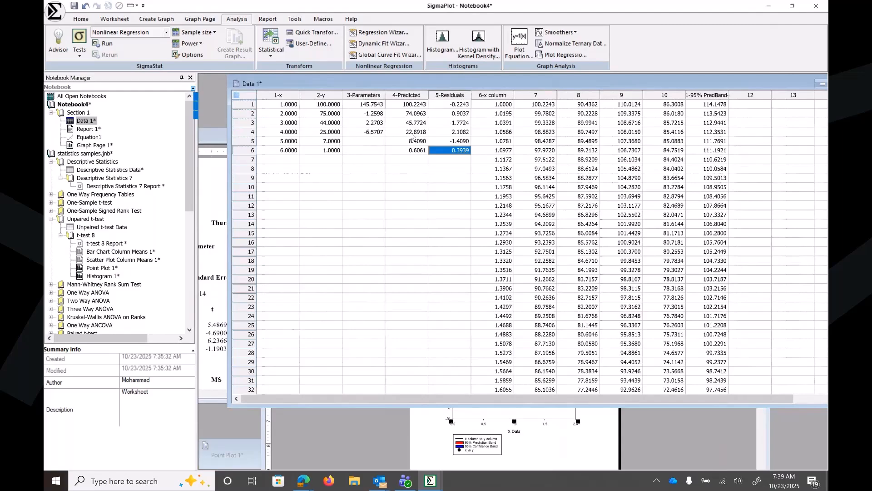
left_click_drag(410, 88, 413, 98)
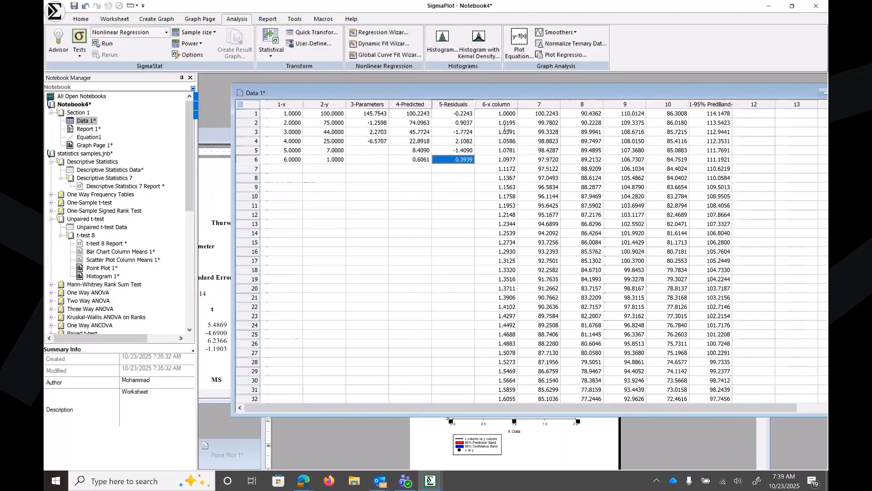
Compare the fitted curve and band data from column 6 onward with the graph, and select the last data row, 257.
left_click(500, 103)
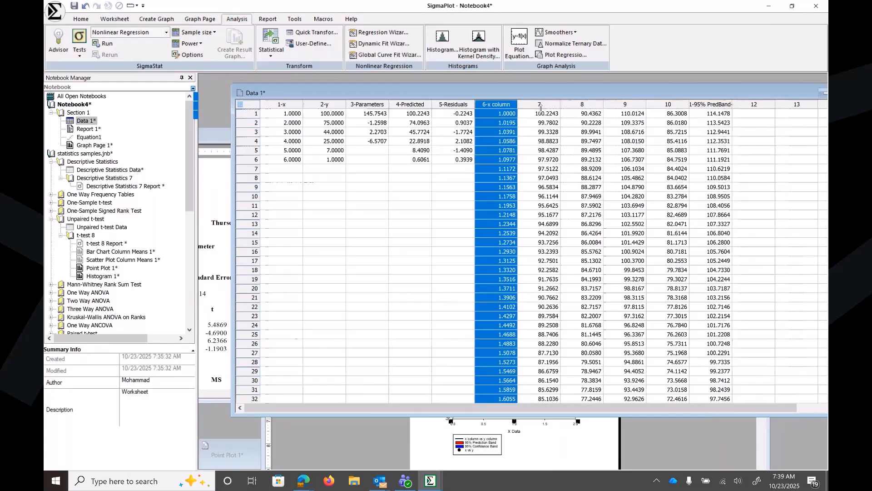
left_click(561, 449)
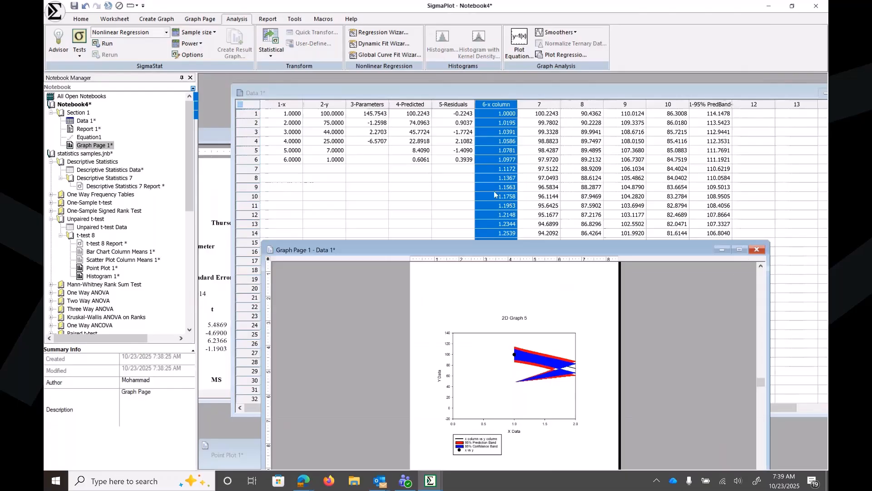
left_click(477, 93)
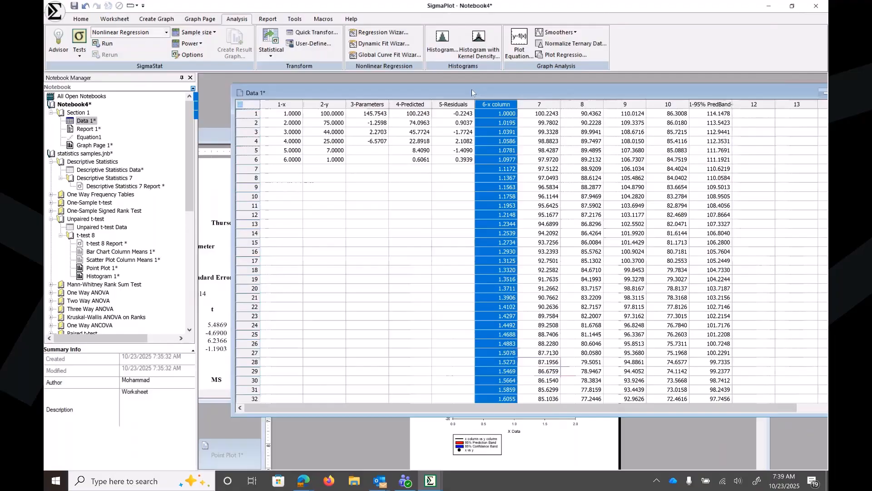
left_click_drag(472, 92, 411, 76)
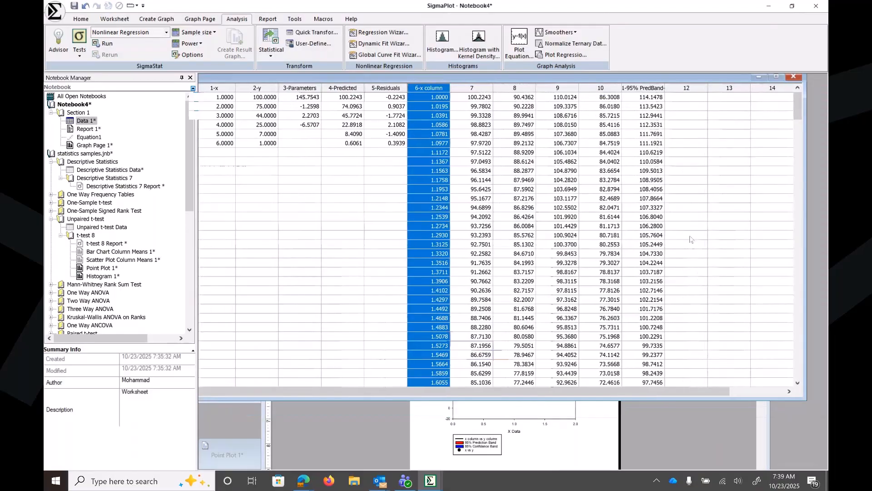
left_click_drag(798, 106, 792, 382)
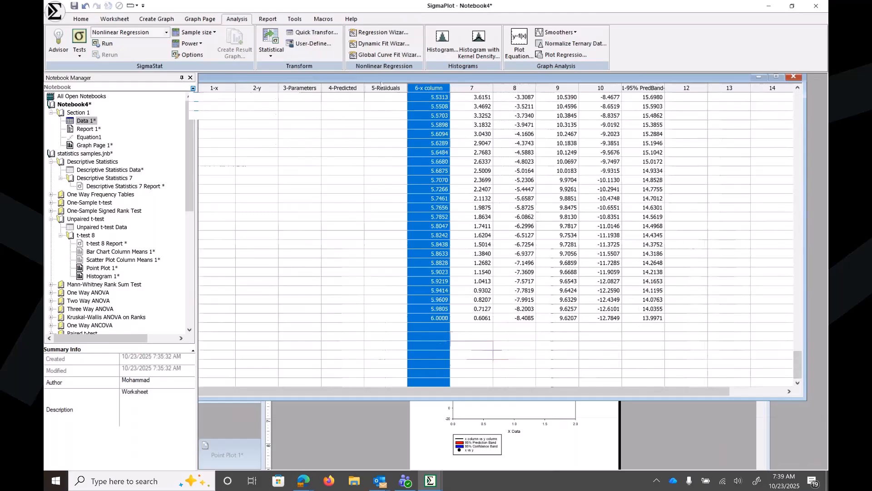
left_click_drag(392, 81, 498, 80)
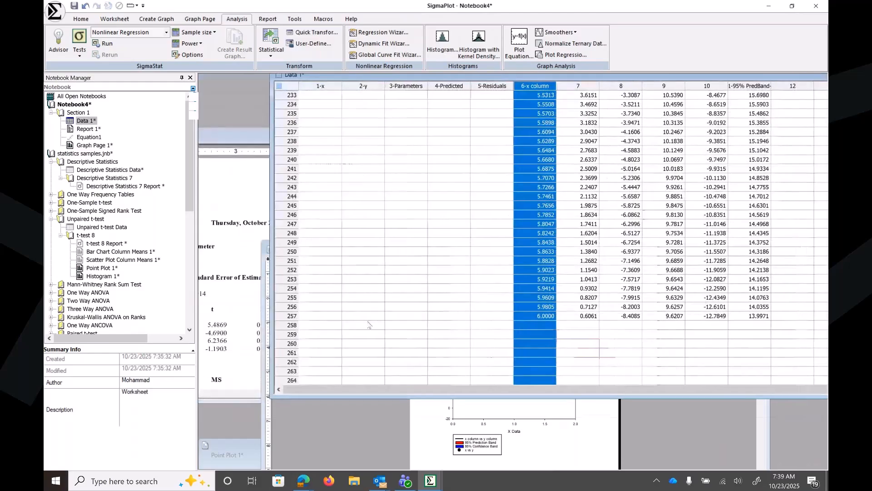
left_click(287, 315)
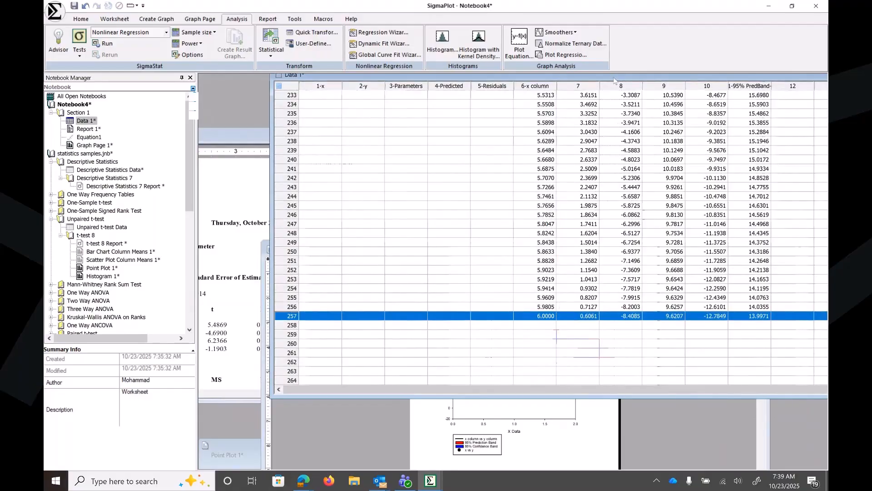
Check the 95% Prediction Band's data source in the graph's properties against the result columns of the Data 1 worksheet.
double_click(614, 77)
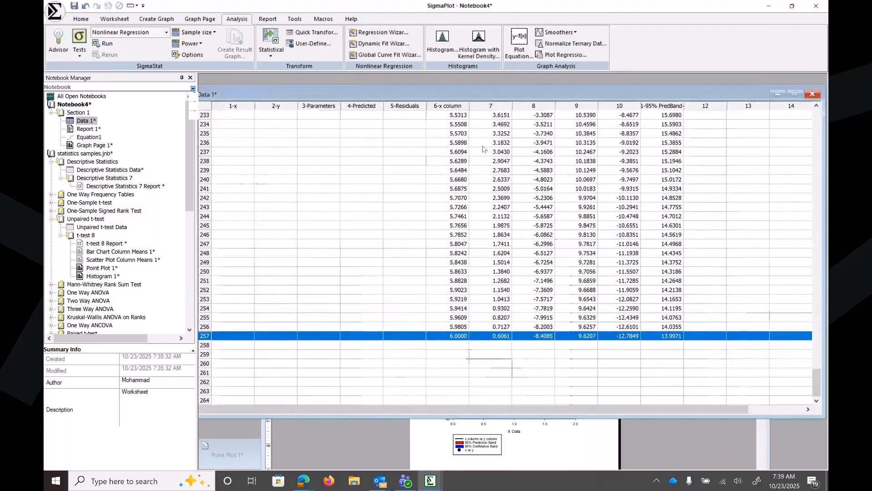
left_click(817, 106)
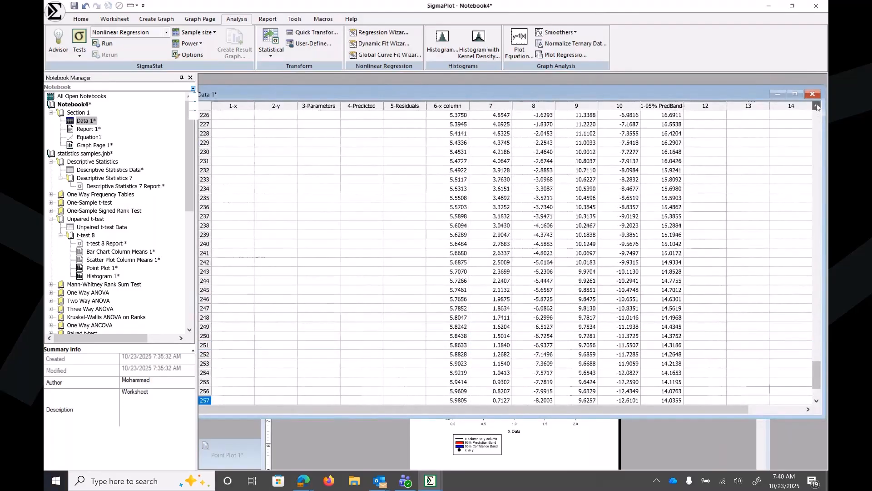
left_click(543, 444)
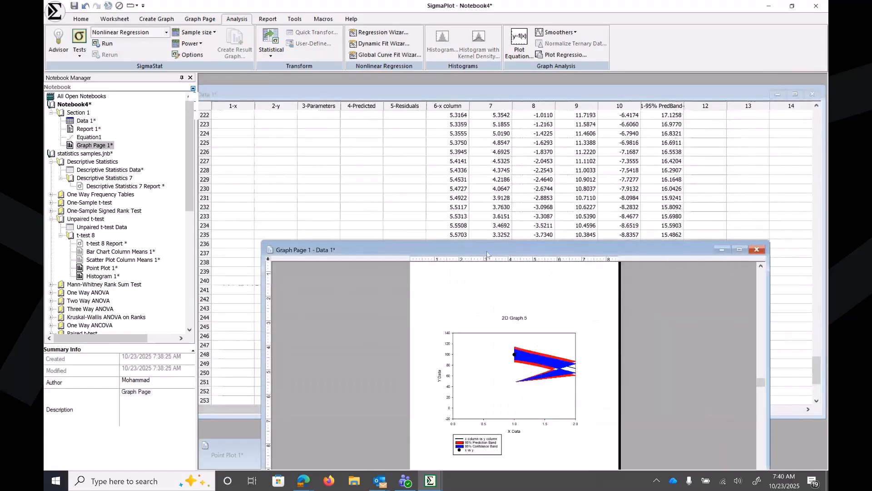
left_click_drag(489, 250, 418, 136)
double_click(406, 273)
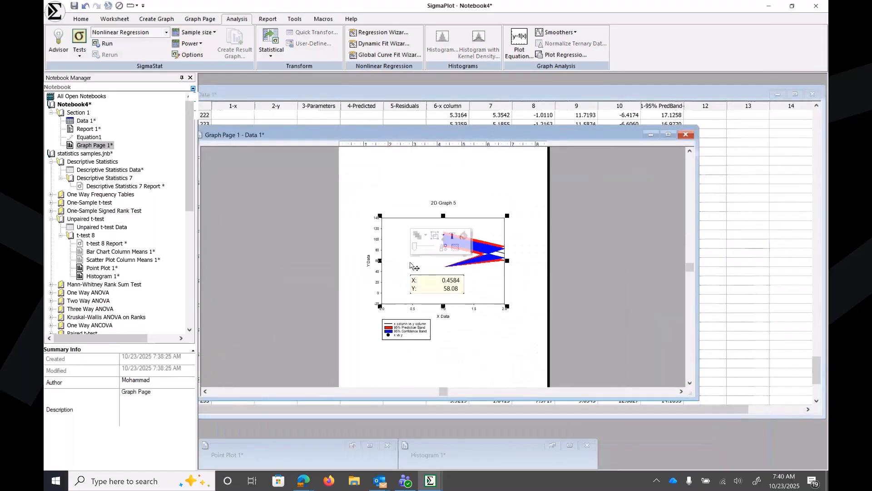
left_click(236, 303)
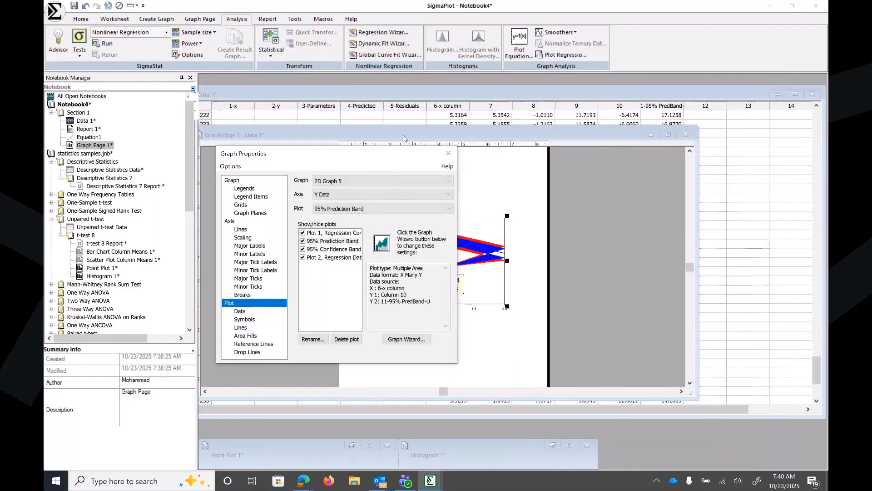
left_click(421, 93)
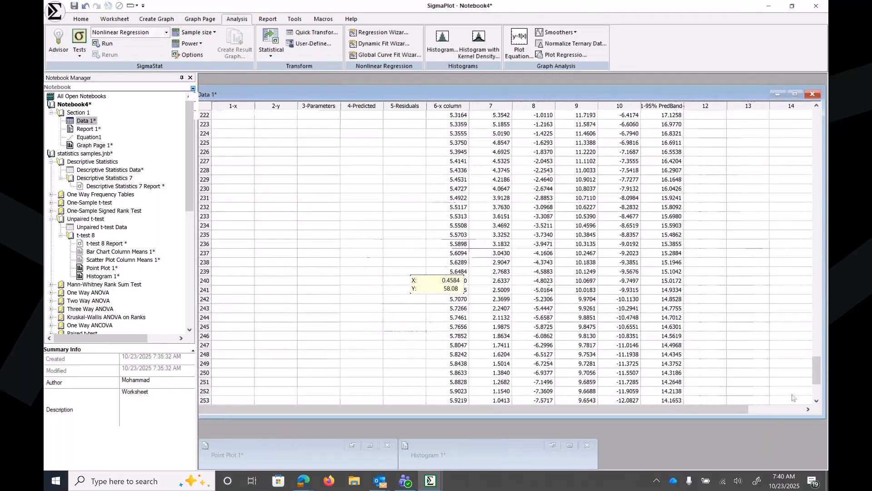
left_click(807, 410)
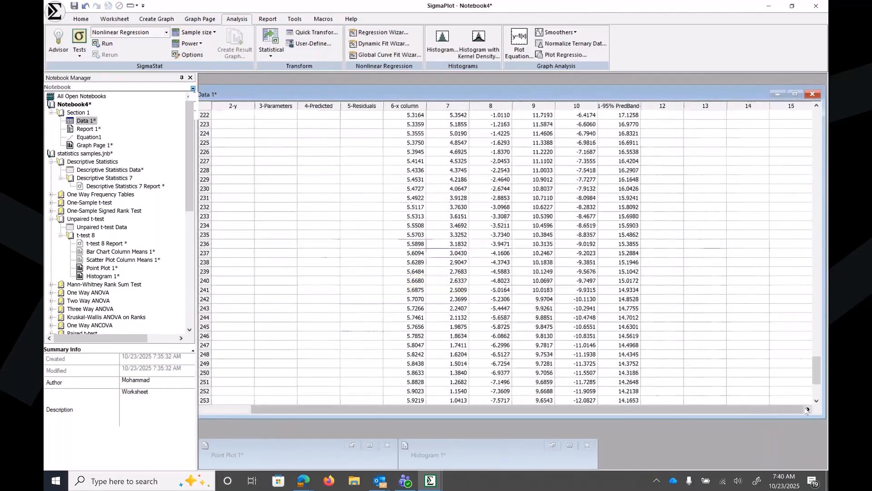
left_click(808, 409)
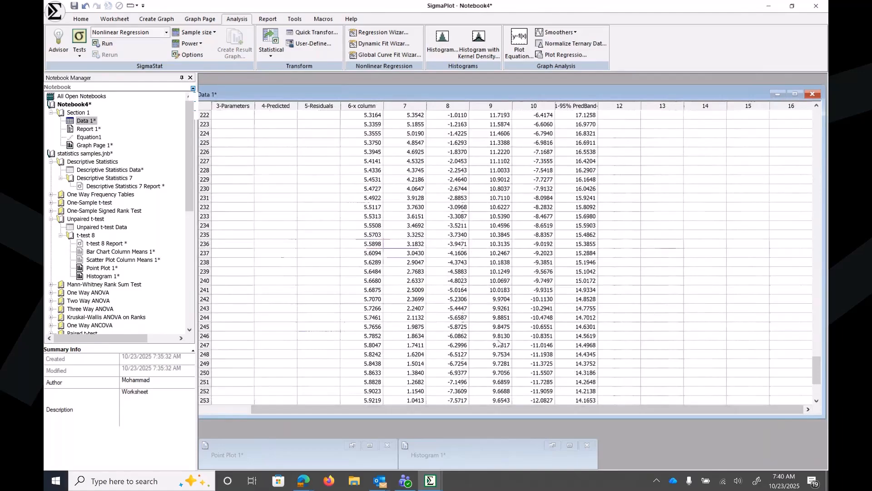
Close the Histogram 1, Point Plot 1 and Graph Page 1 windows, and dismiss the Regression Wizard.
left_click(571, 446)
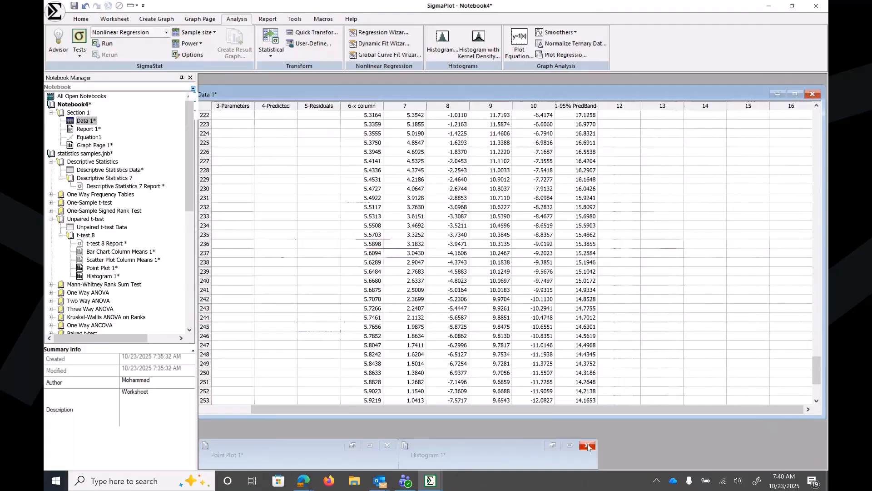
left_click(385, 446)
double_click(90, 145)
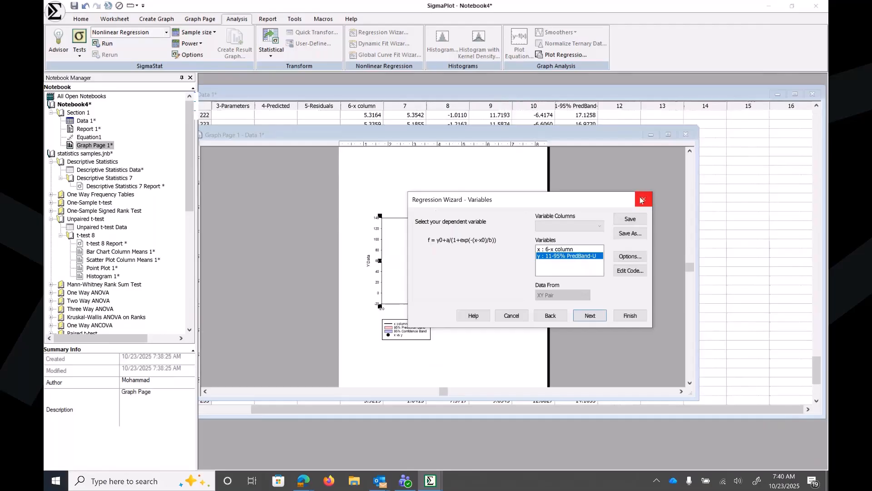
left_click(642, 198)
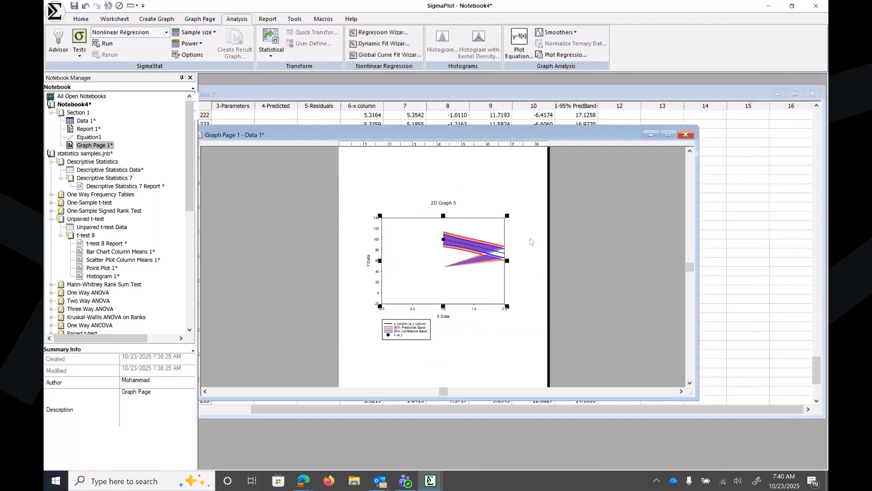
left_click(686, 136)
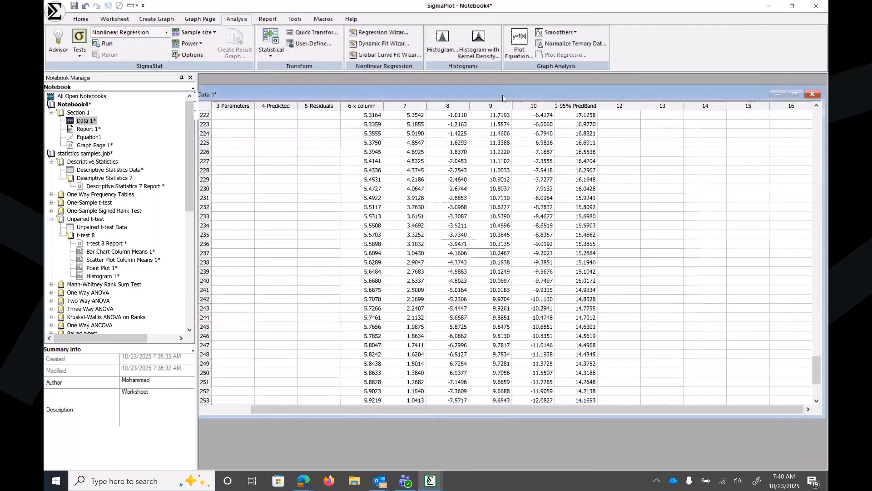
Close the Report 1 window, and resize and reposition the Data 1 worksheet window with its first rows in view.
left_click_drag(504, 96, 628, 109)
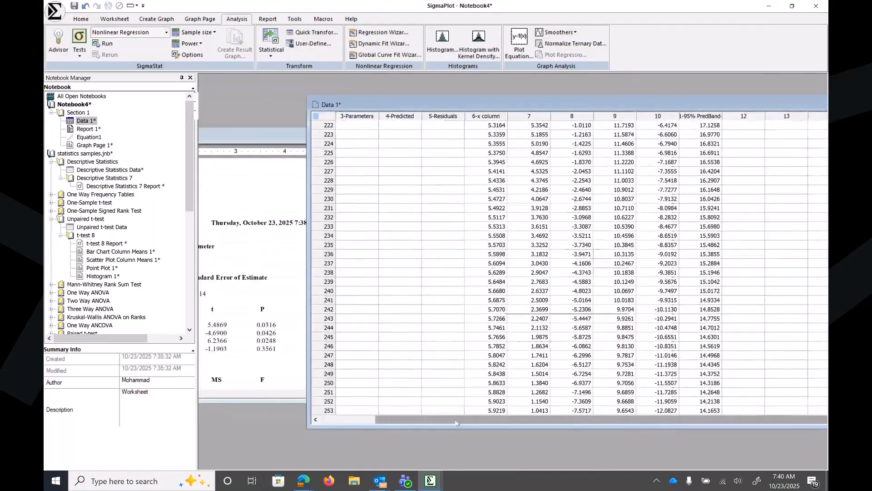
left_click_drag(340, 422, 329, 422)
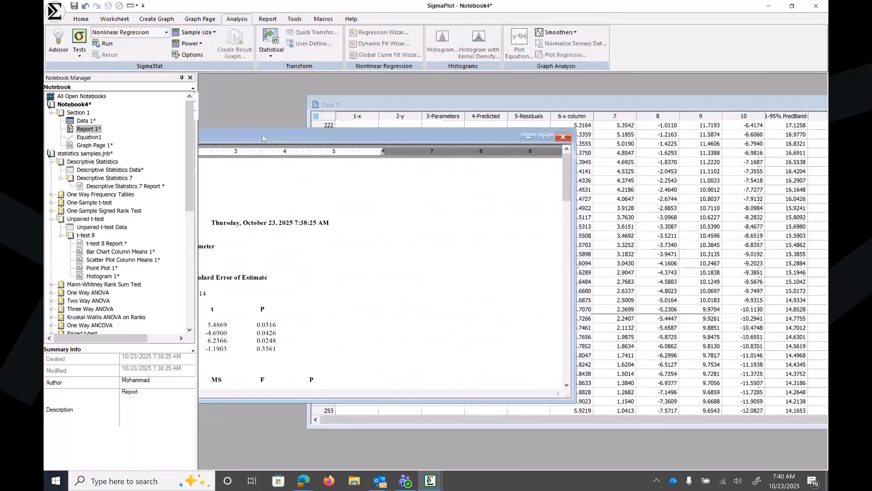
left_click(563, 137)
left_click_drag(503, 102, 359, 91)
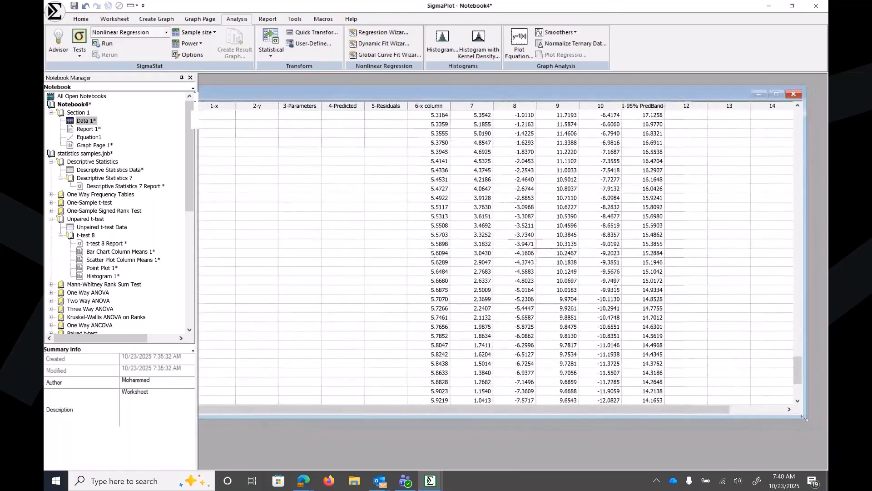
left_click_drag(807, 416, 580, 437)
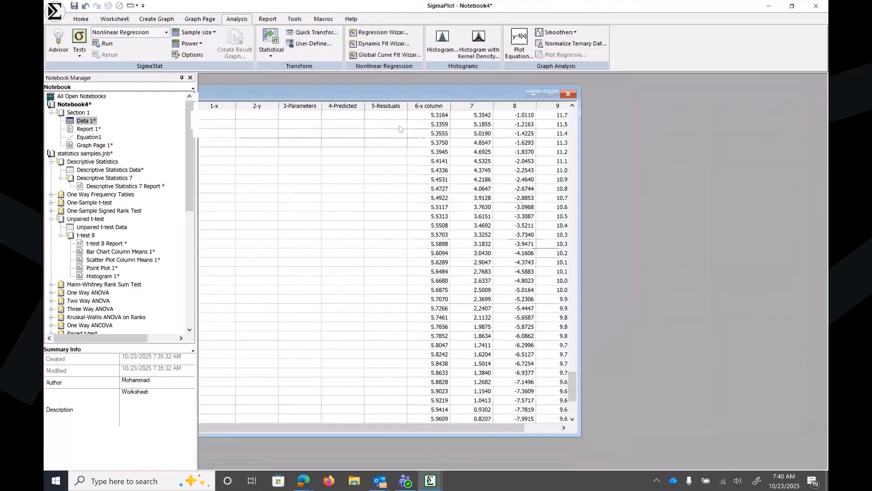
left_click_drag(383, 91, 573, 74)
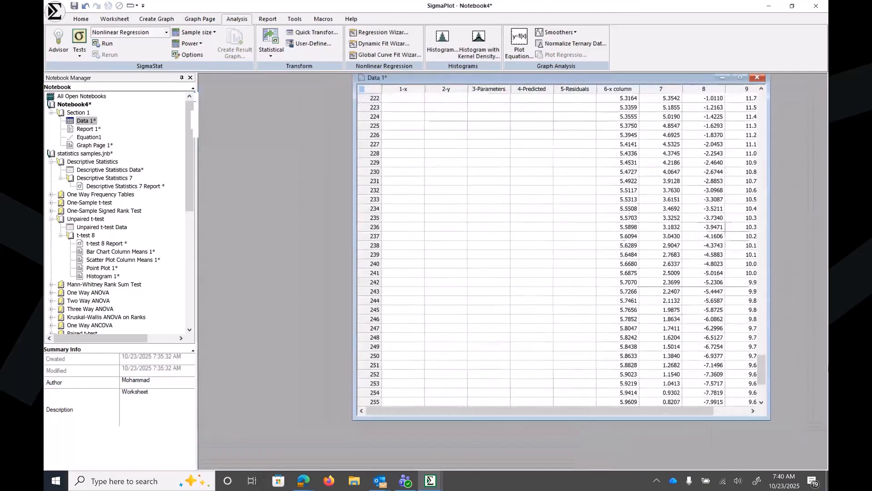
left_click_drag(762, 370, 762, 93)
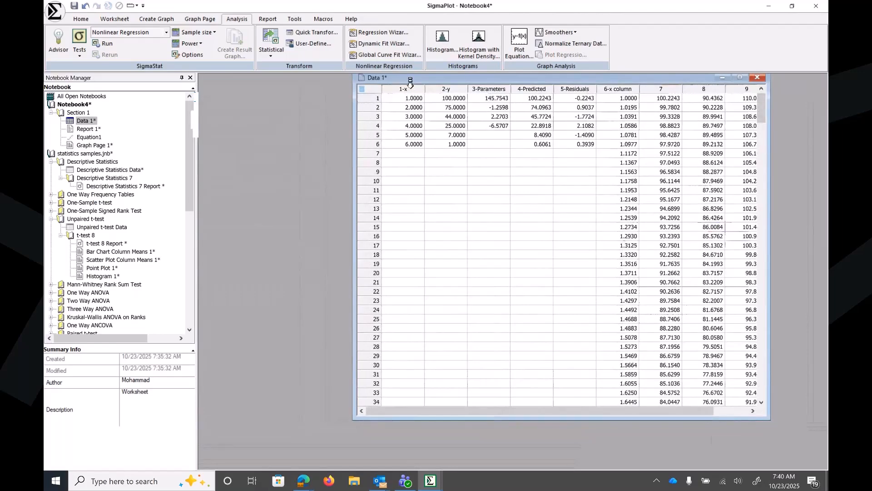
left_click_drag(406, 83, 360, 96)
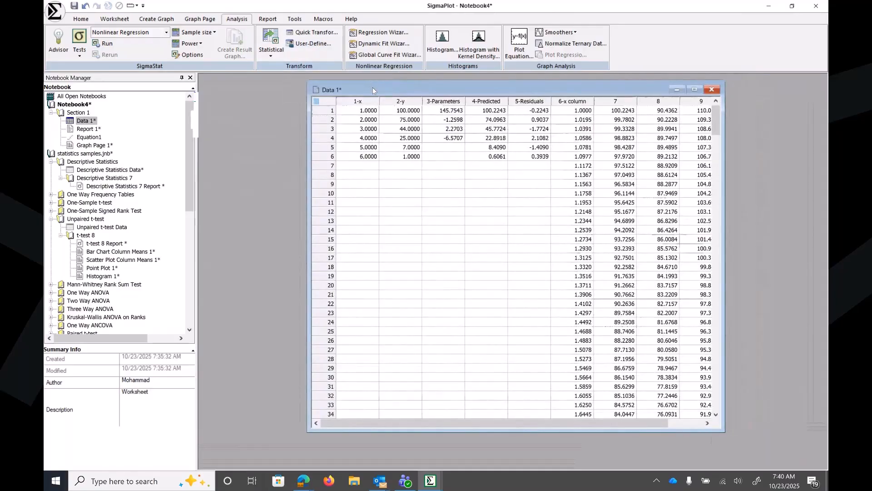
left_click_drag(374, 89, 349, 90)
Start a new regression with the Regression Wizard, using the Four Parameter Logistic Curve equation from the Standard Curves category.
left_click(362, 31)
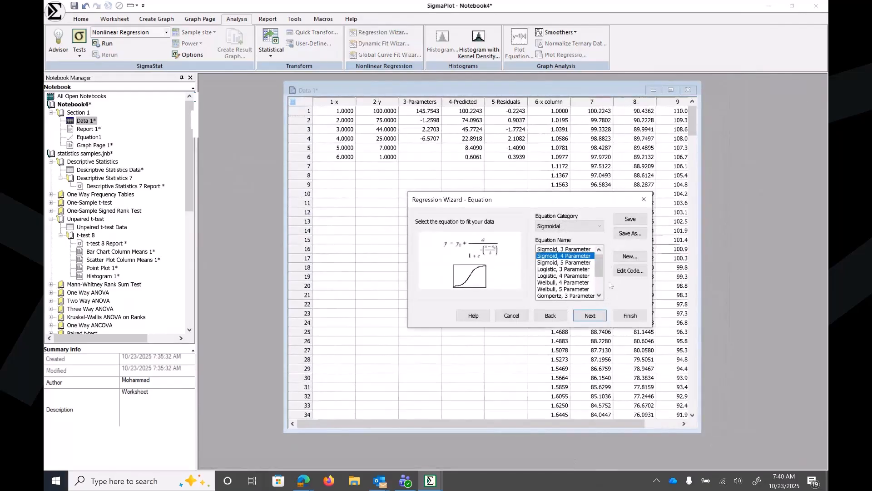
left_click(599, 226)
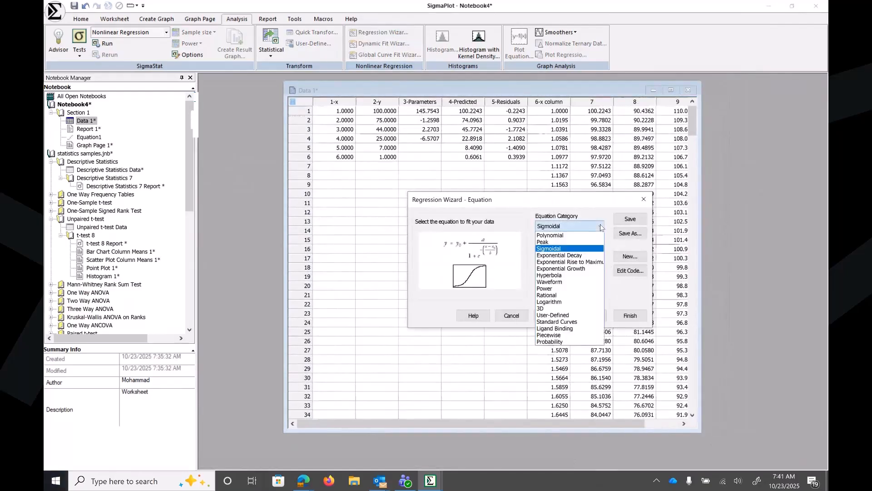
left_click(590, 321)
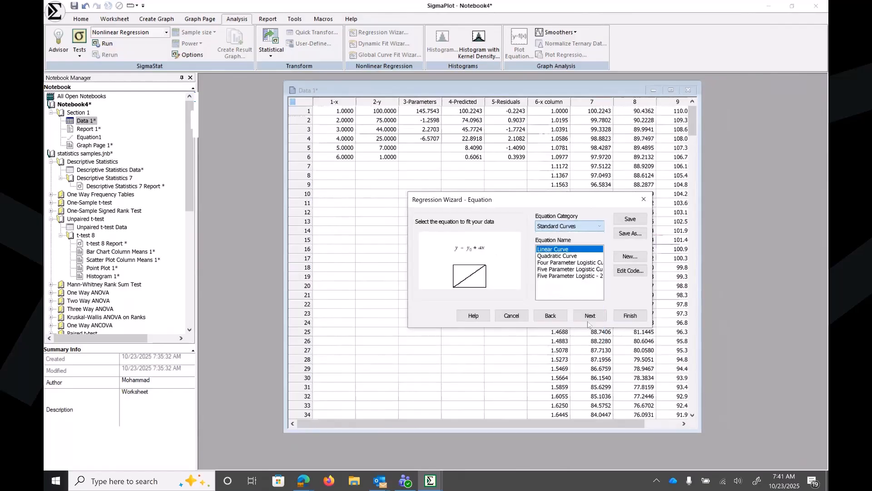
left_click(570, 262)
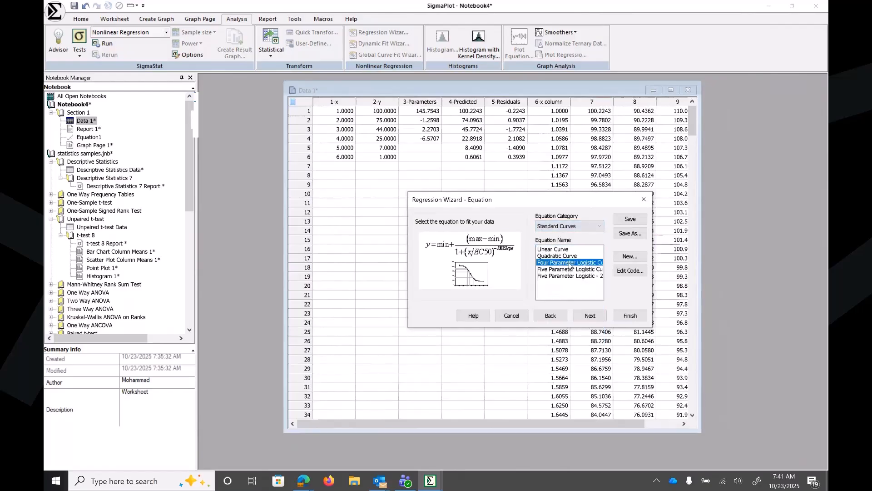
left_click(590, 315)
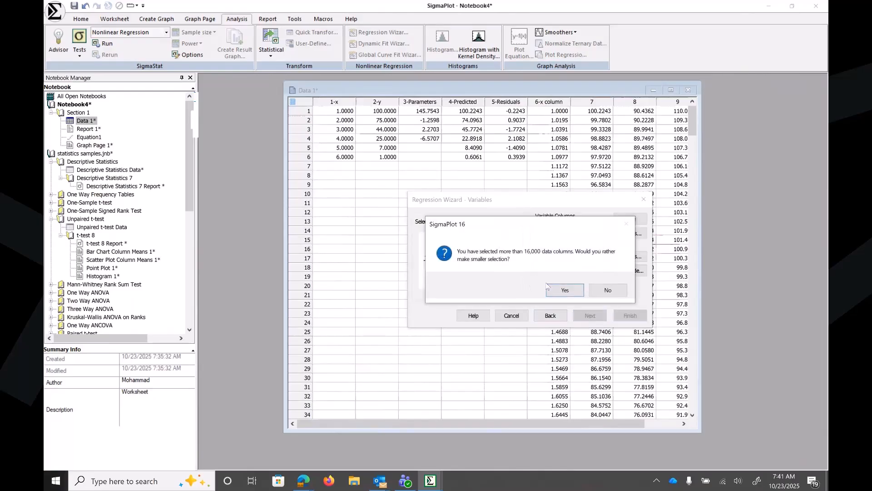
Decline making a smaller data selection, and reassign worksheet column 1-x as the x variable and 2-y as the y variable.
left_click(608, 290)
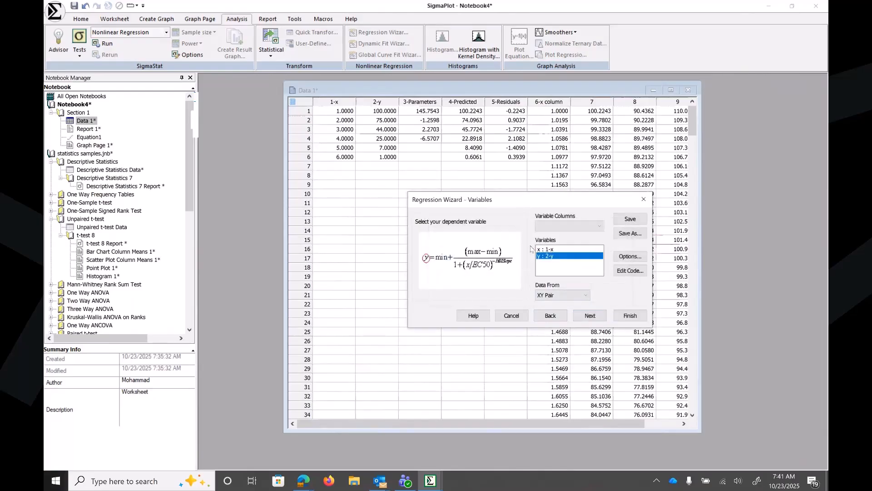
double_click(544, 249)
double_click(546, 248)
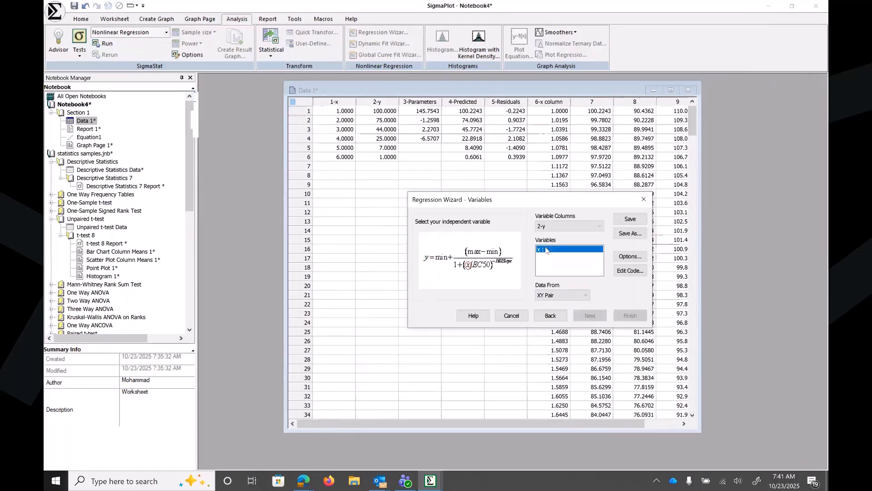
left_click(334, 97)
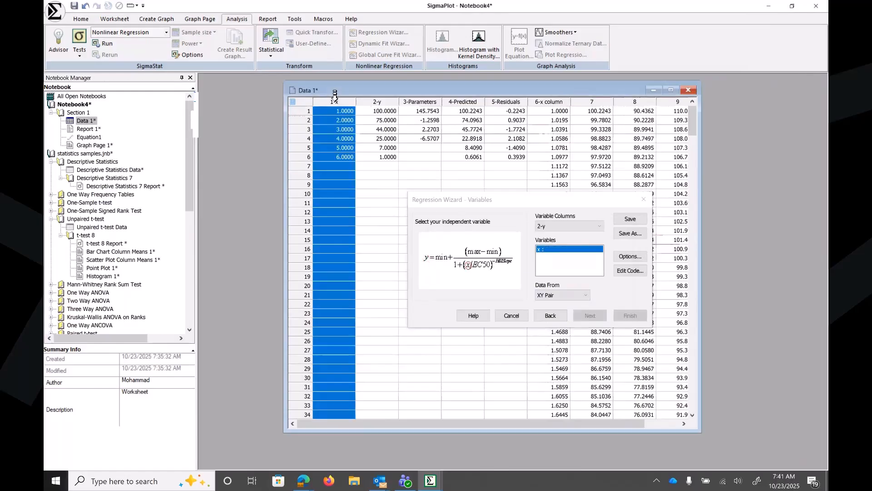
left_click(369, 98)
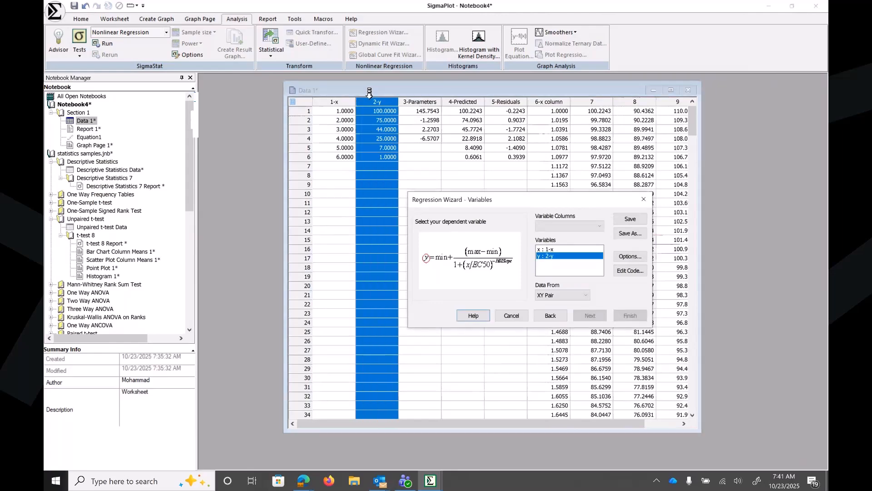
Run the logistic fit and finish with numeric results in the first empty columns, a report, and a new graph with 95% confidence and prediction bands.
left_click(591, 316)
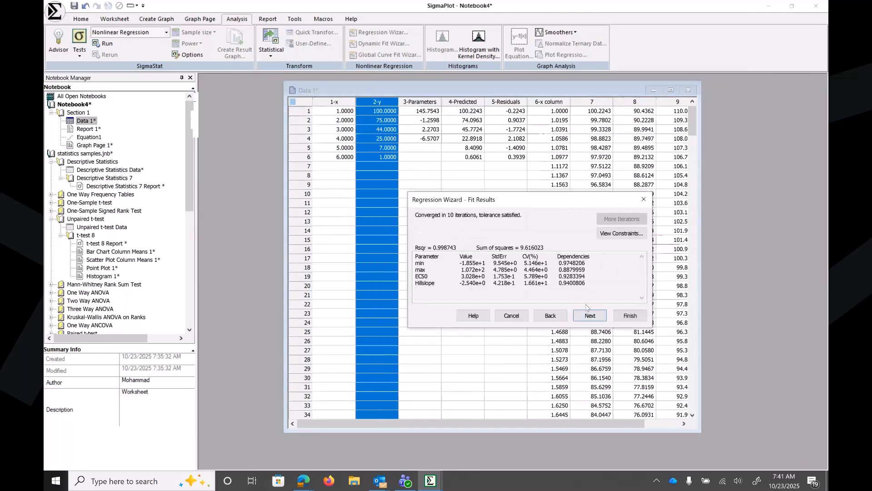
left_click(589, 316)
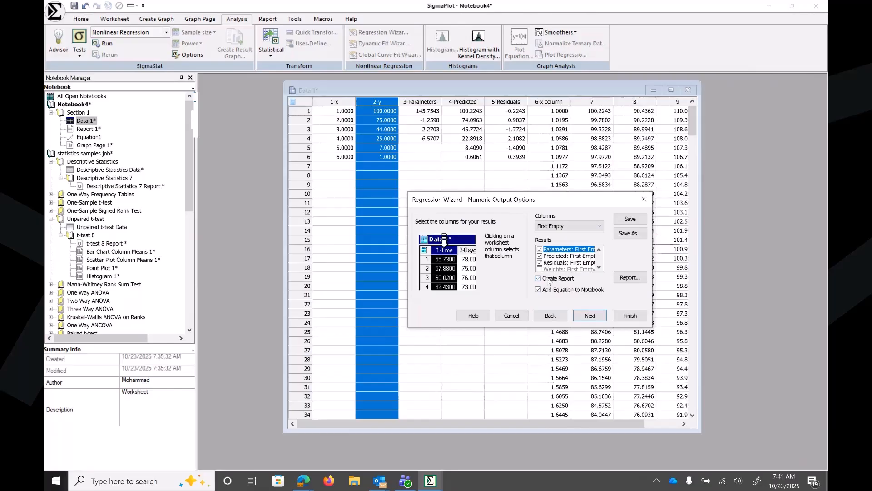
left_click(593, 316)
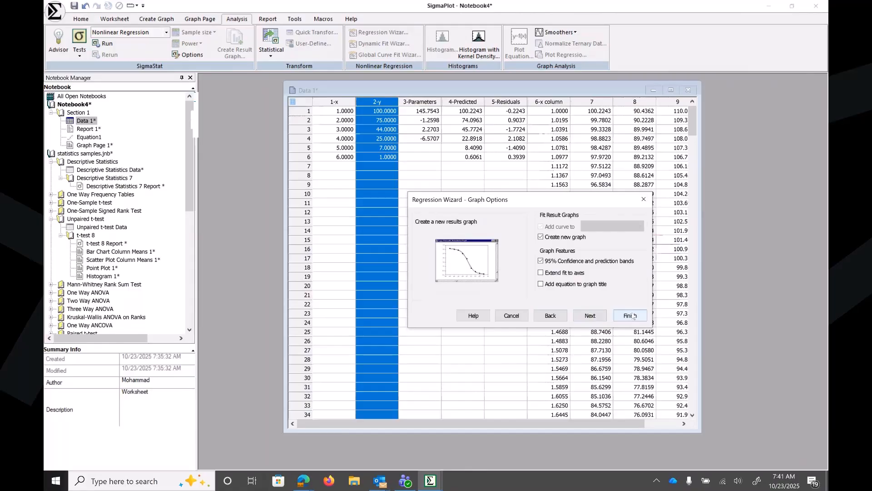
left_click(631, 317)
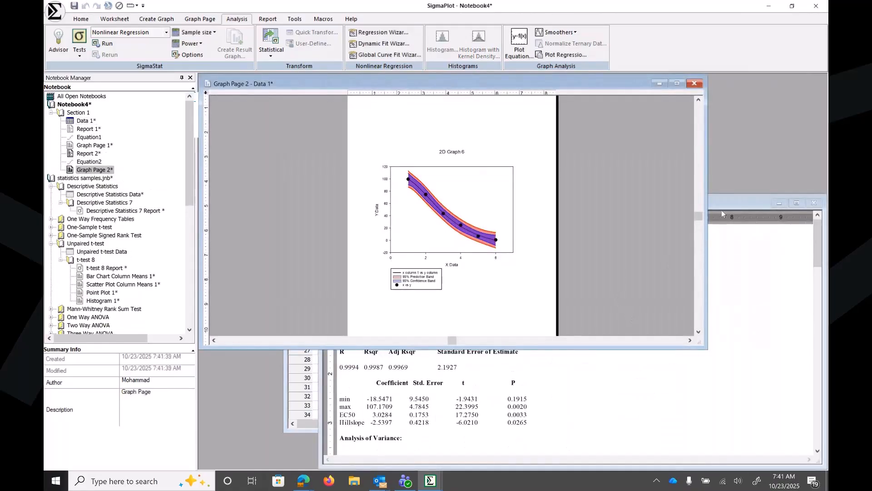
Reposition and enlarge the Report 2 window to examine the coefficients and analysis of variance, and bring Graph Page 2 to the front.
left_click_drag(721, 210, 682, 156)
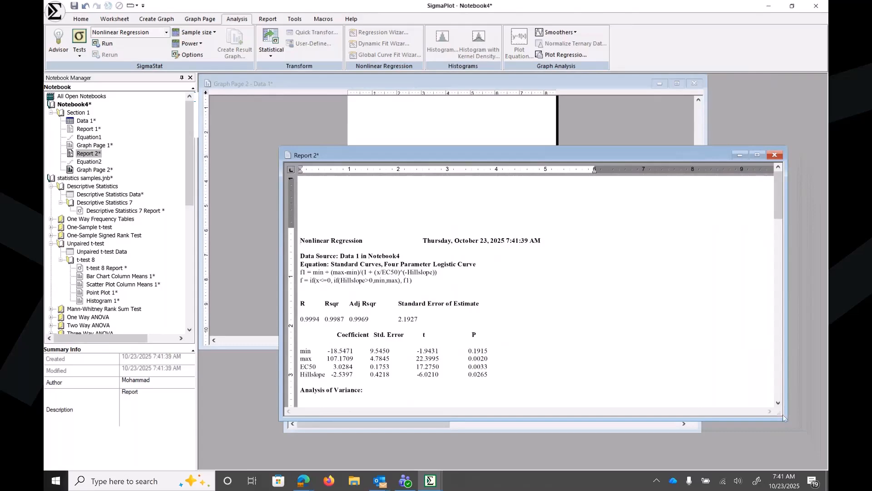
left_click_drag(787, 420, 801, 457)
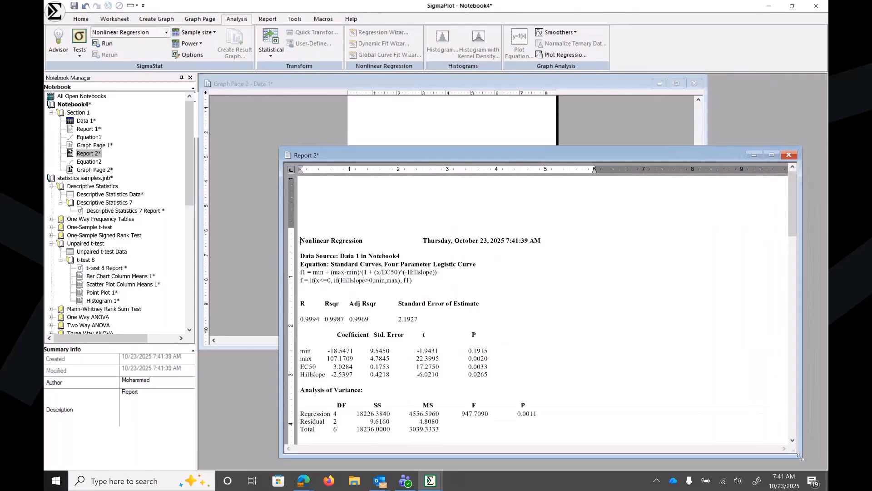
left_click_drag(524, 159, 514, 150)
left_click(486, 126)
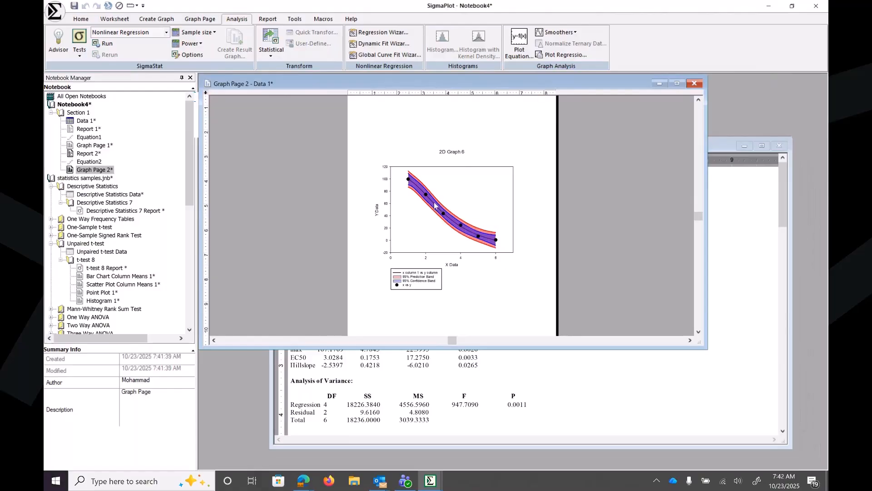
Bring Report 2 back to the front and read its analysis of variance, statistical tests and 95% confidence table.
mouse_move(434, 207)
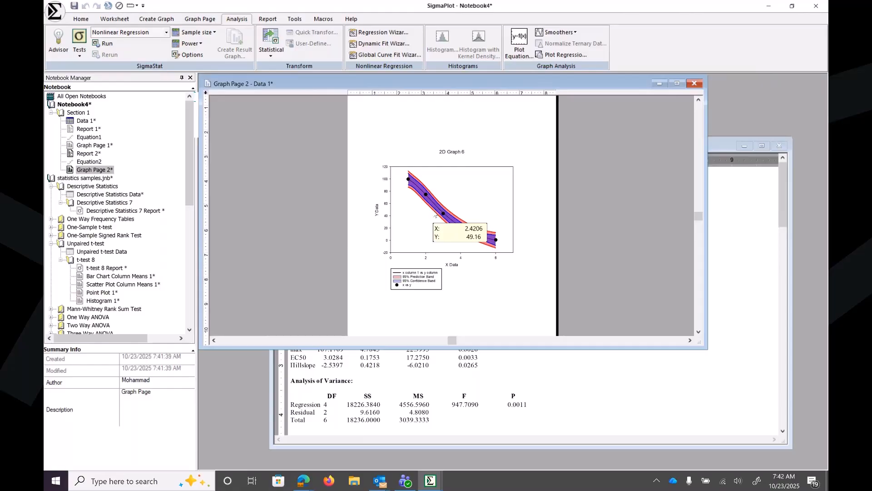
left_click(556, 375)
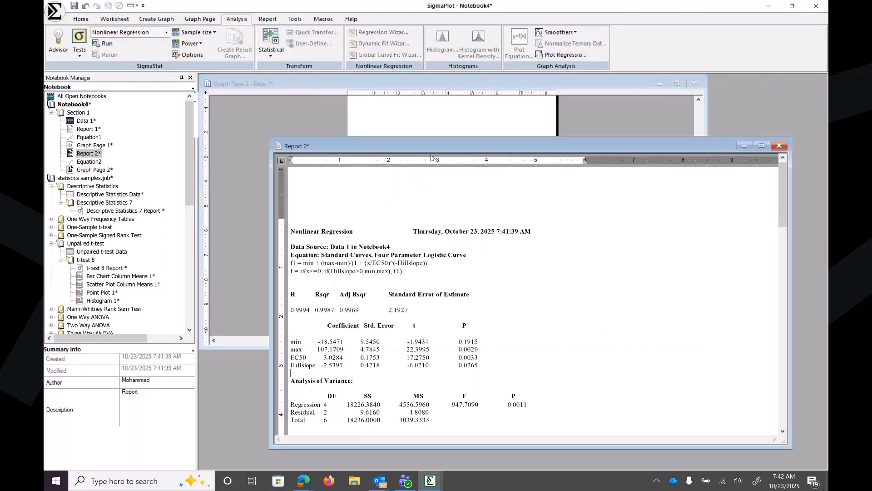
left_click_drag(424, 143, 394, 106)
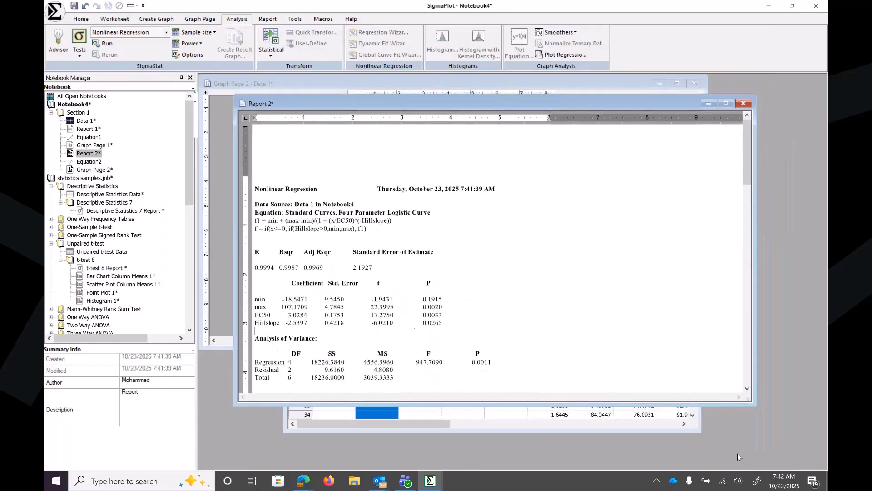
left_click(747, 389)
left_click(747, 388)
left_click(747, 389)
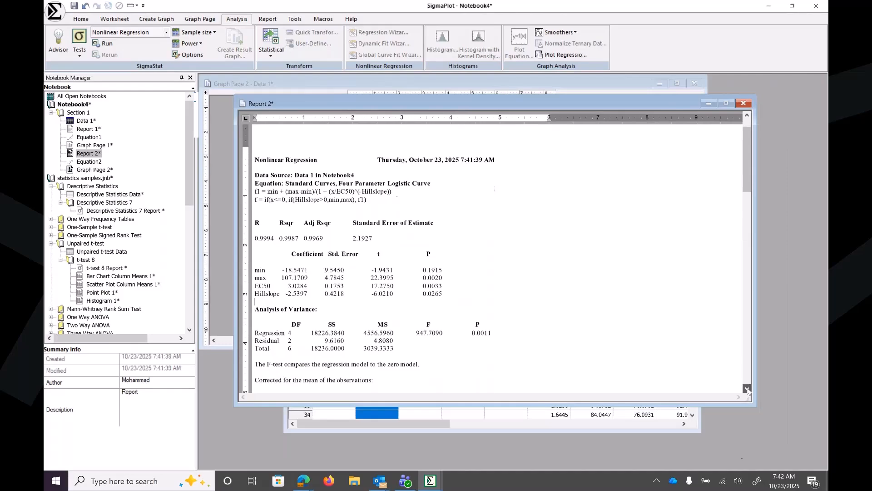
left_click(746, 389)
left_click(747, 389)
left_click(747, 388)
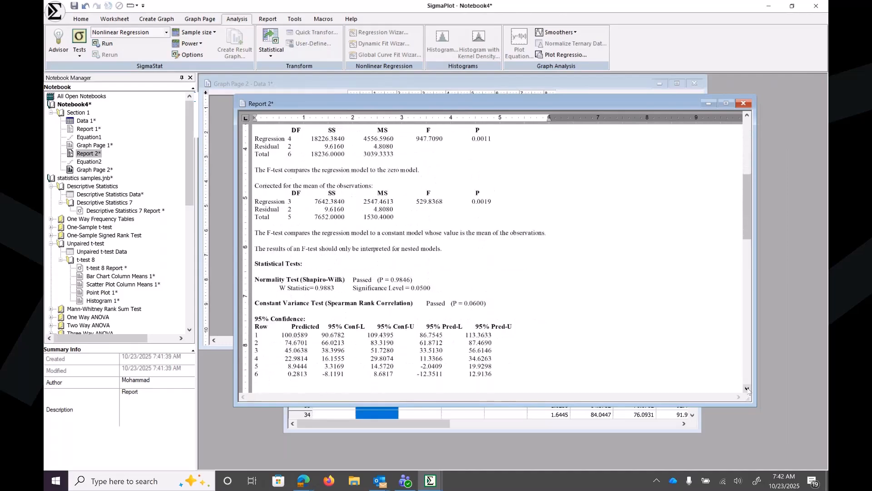
left_click(747, 389)
left_click(747, 389)
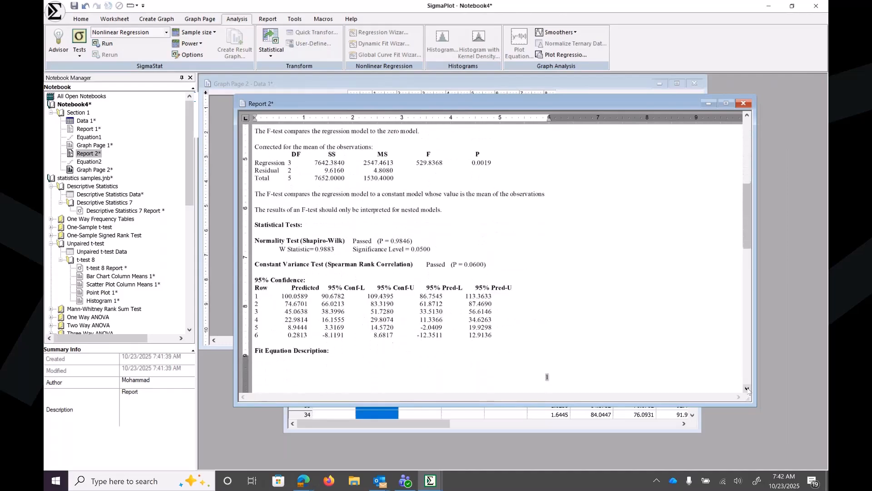
Examine the Fit Equation Description in Report 2, including its variables and initial parameter estimates.
left_click(747, 389)
left_click(747, 388)
left_click(747, 389)
left_click(747, 389)
left_click(747, 389)
left_click(747, 388)
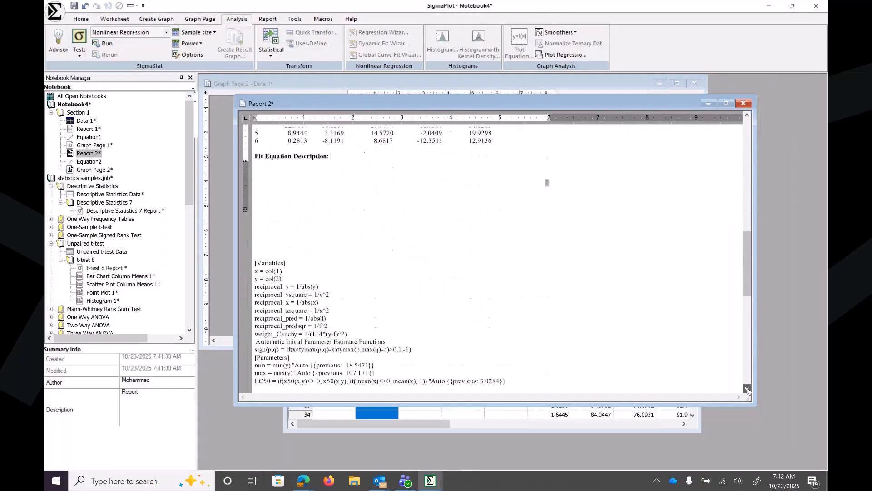
left_click(747, 389)
left_click(747, 389)
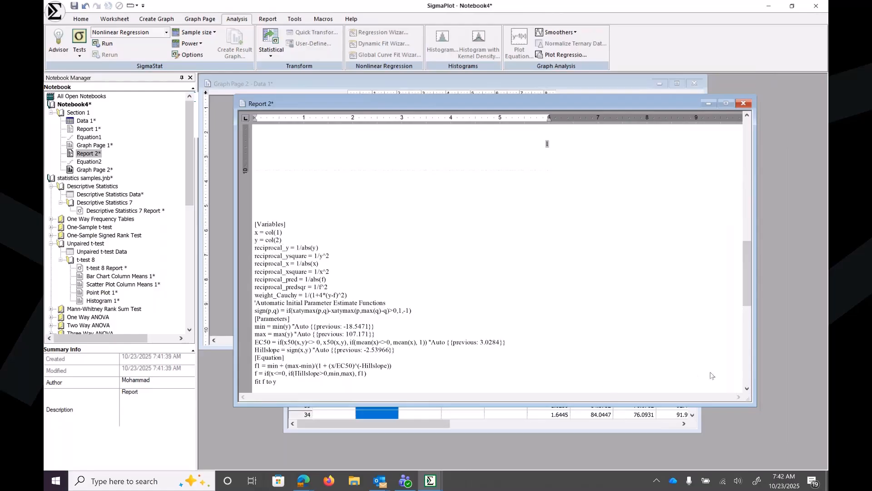
left_click_drag(255, 341, 348, 342)
left_click(520, 333)
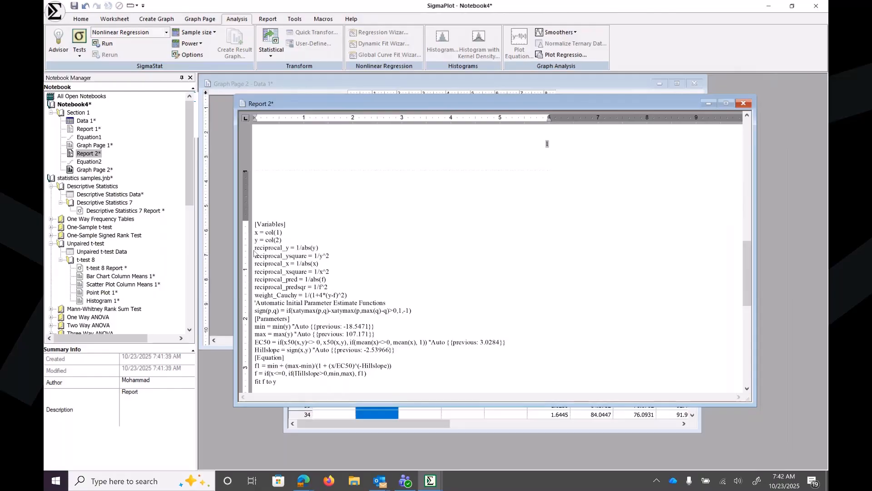
Highlight the reciprocal weighting variables and the weighted fit statements in Report 2, review the constraints and options, and close the report.
left_click_drag(255, 248, 330, 287)
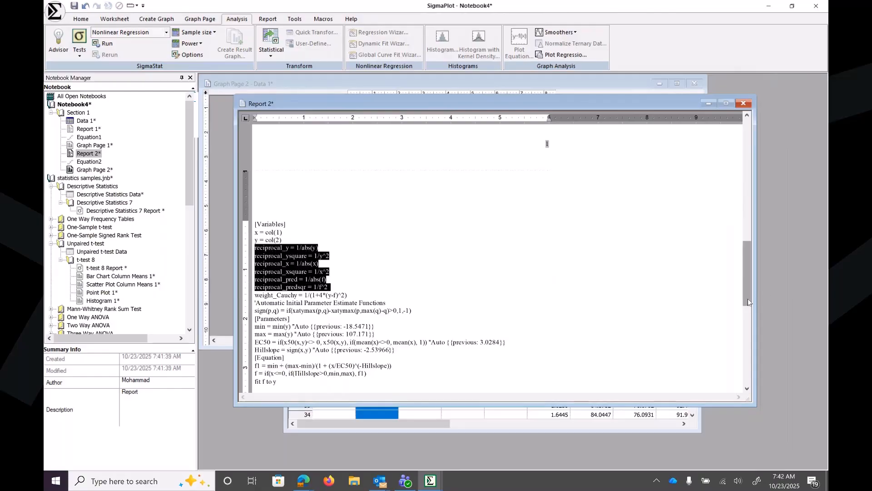
left_click_drag(748, 298, 749, 353)
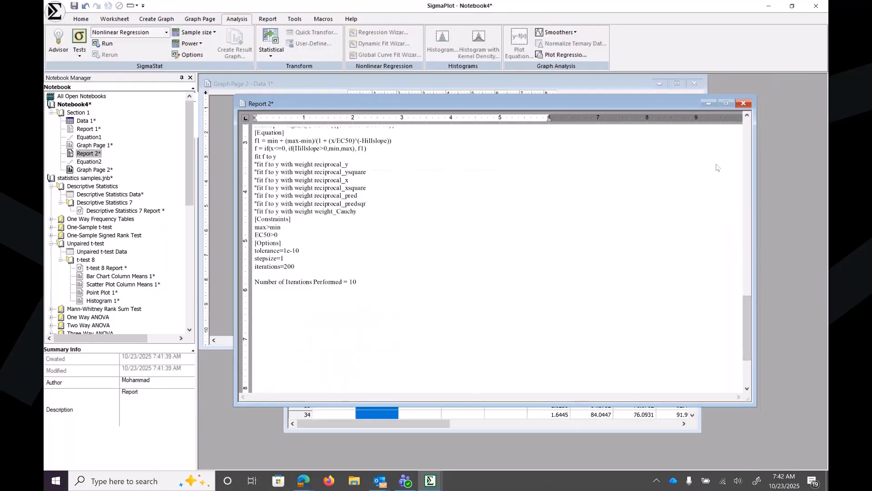
left_click(747, 116)
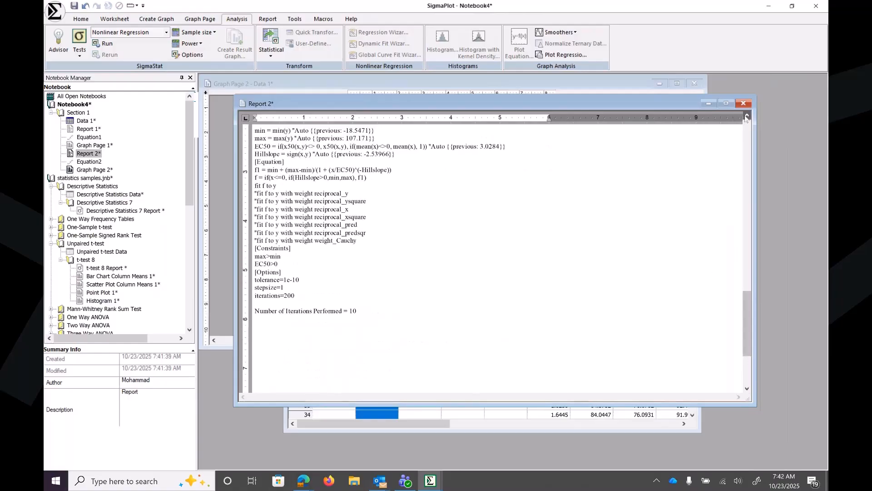
left_click(747, 117)
left_click(747, 118)
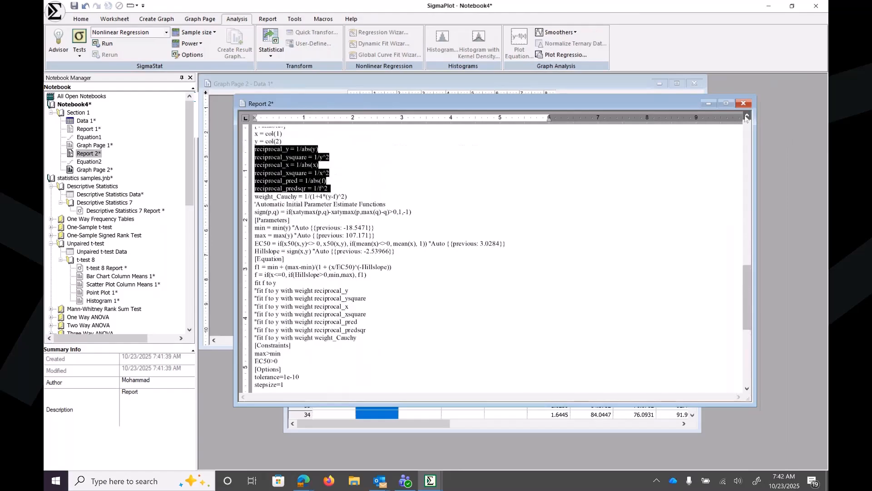
left_click_drag(257, 320, 371, 377)
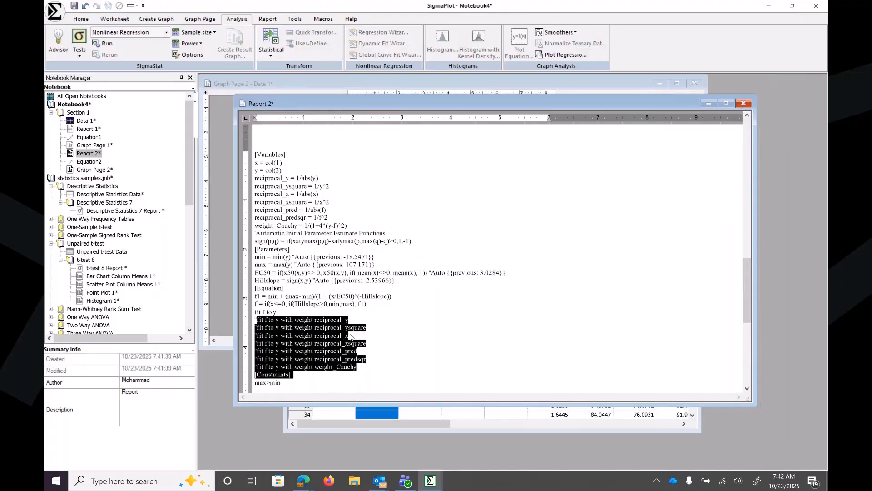
left_click(744, 104)
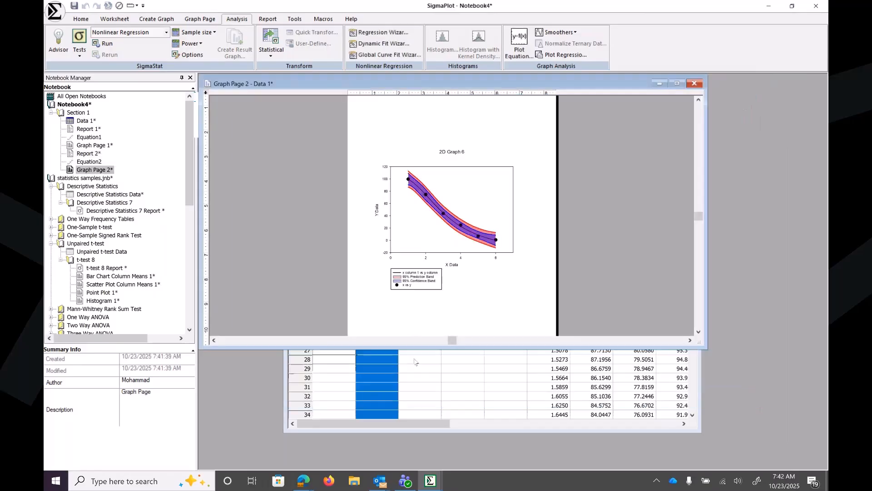
Reopen the Regression Wizard at the Four Parameter Logistic Curve and view its Save As dialog for the equation library without saving.
left_click_drag(628, 80, 650, 93)
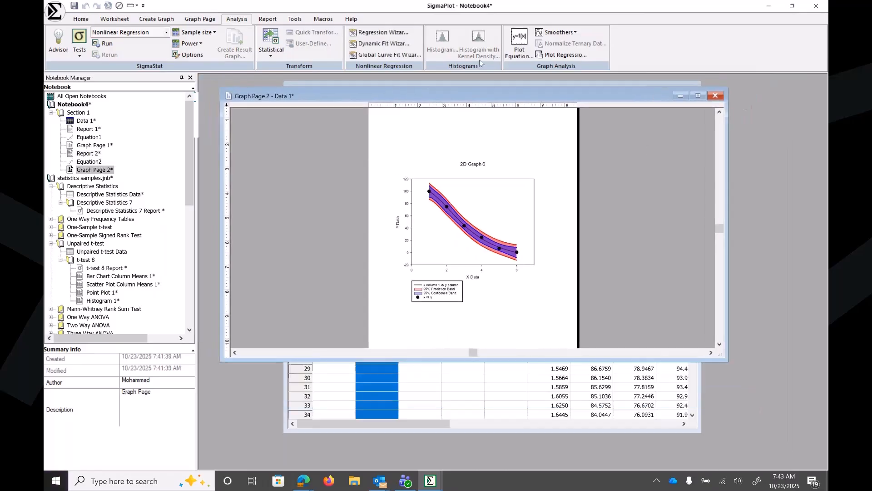
left_click(379, 32)
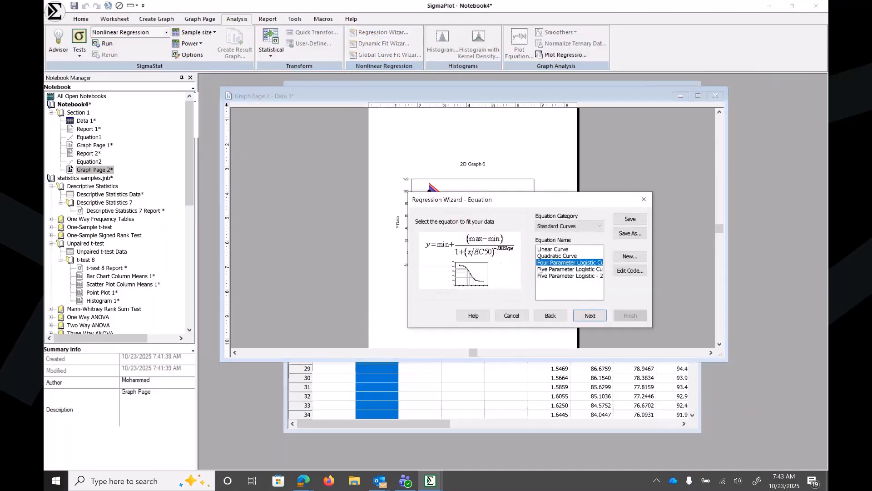
left_click(590, 318)
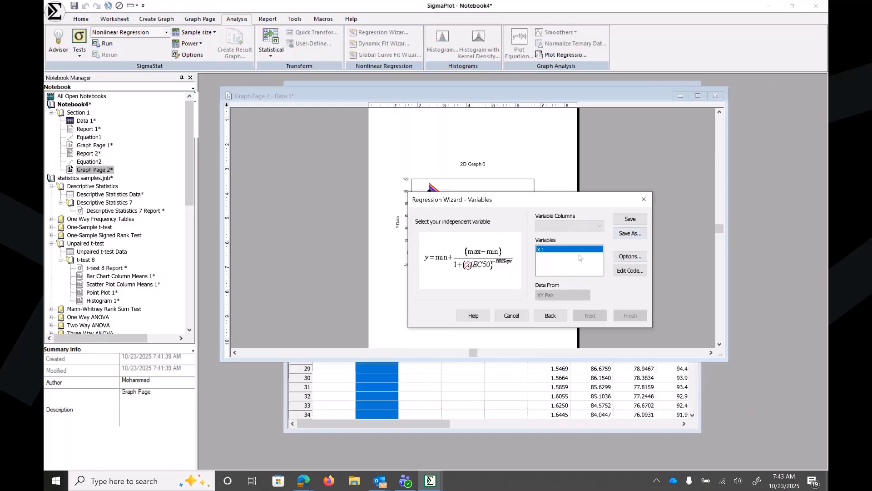
left_click(550, 316)
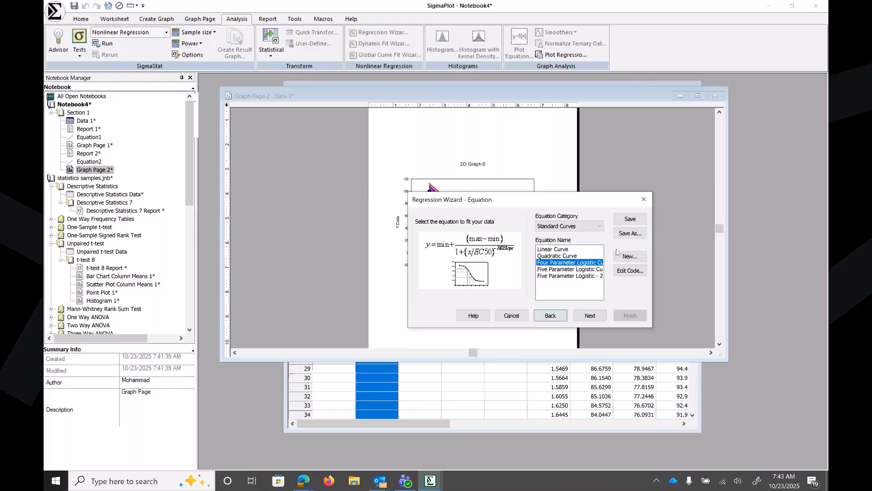
left_click(629, 234)
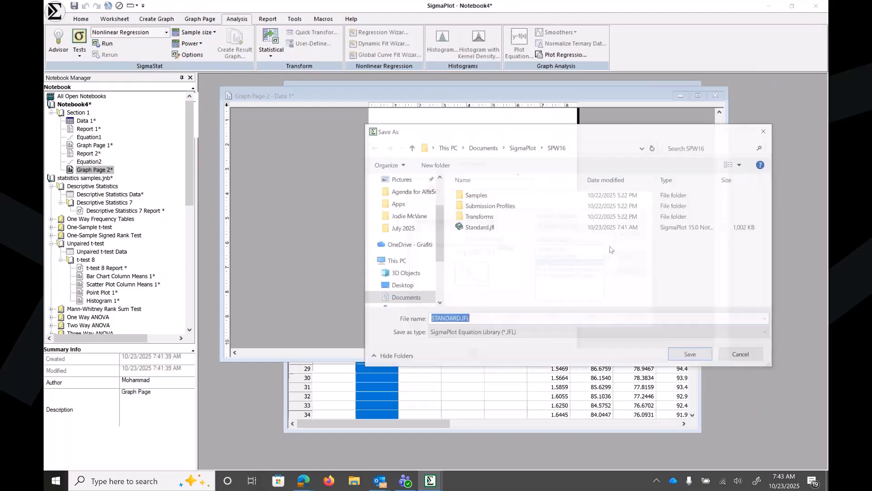
left_click(737, 355)
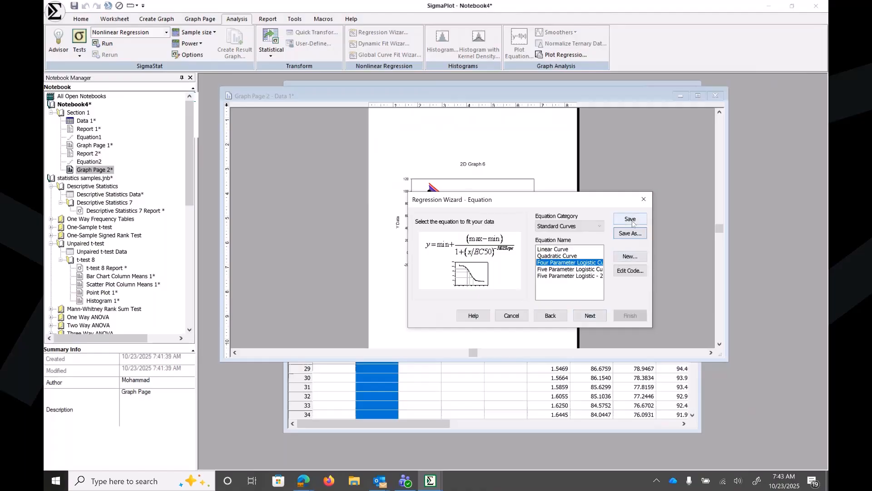
From the wizard's variables page, view the Save As dialog and the Equation Options, dismissing both without changes.
left_click(591, 315)
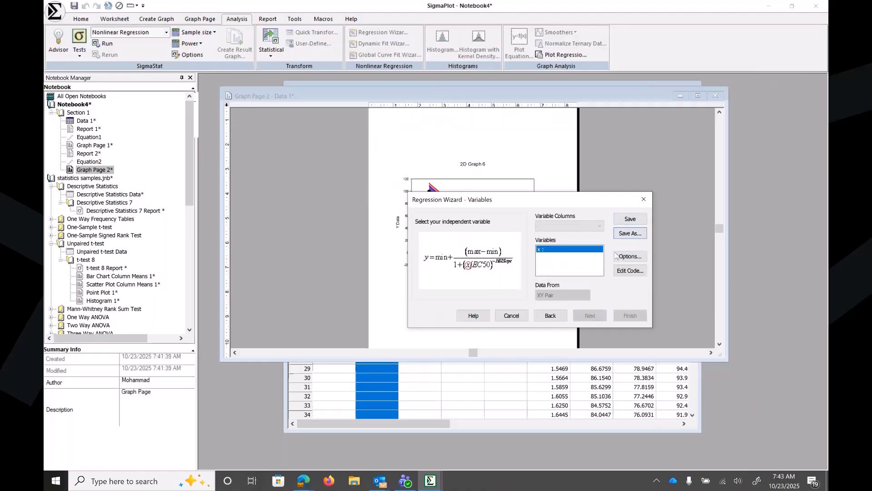
left_click(626, 235)
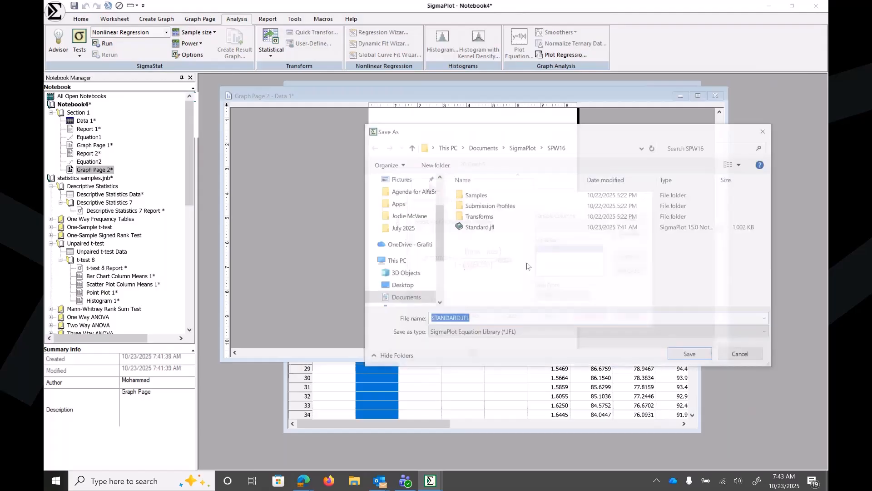
left_click(743, 356)
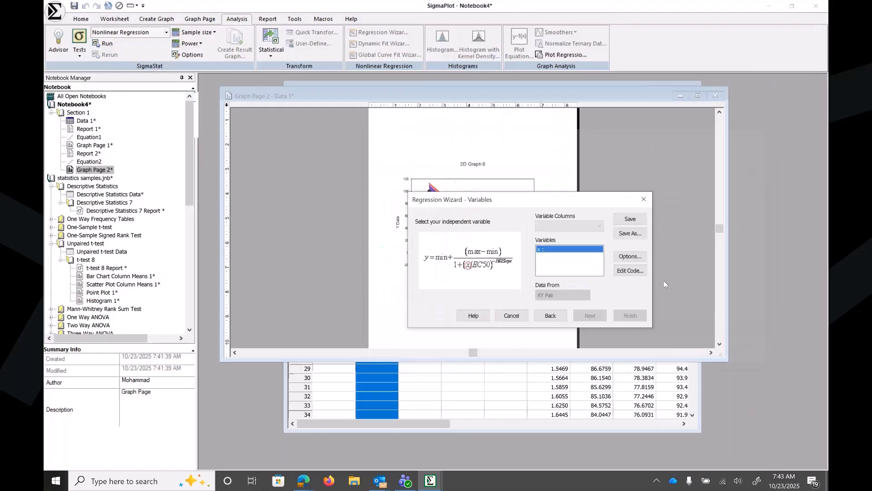
left_click(630, 257)
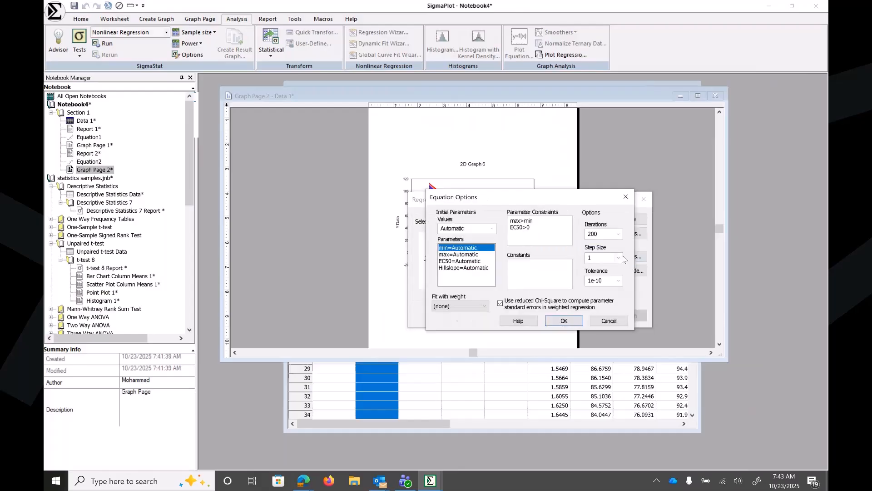
left_click(626, 196)
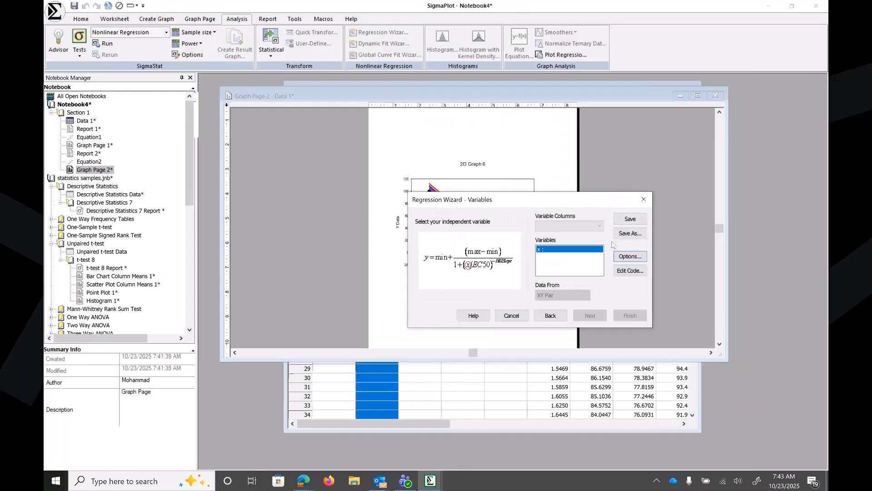
Return to the wizard's library page, move the wizard off the graph, and view the blank new function definition from the equation page.
left_click(627, 222)
left_click(541, 317)
left_click(543, 318)
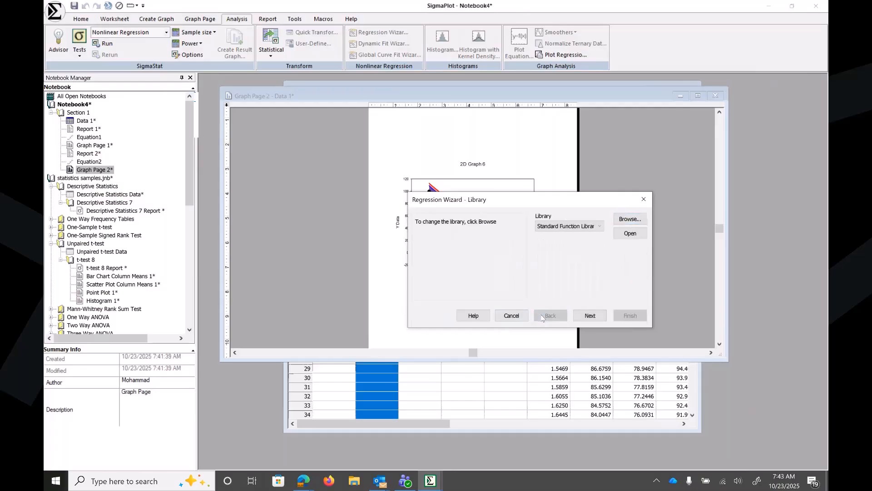
left_click_drag(532, 204, 293, 207)
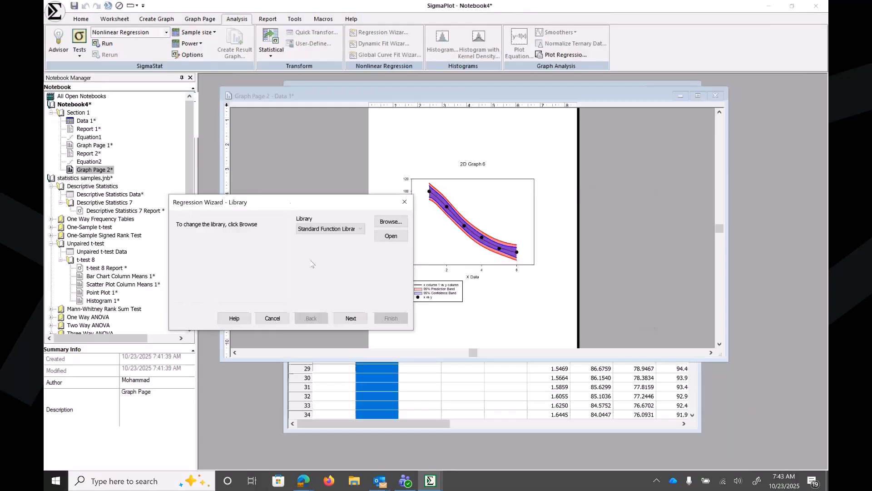
left_click(351, 319)
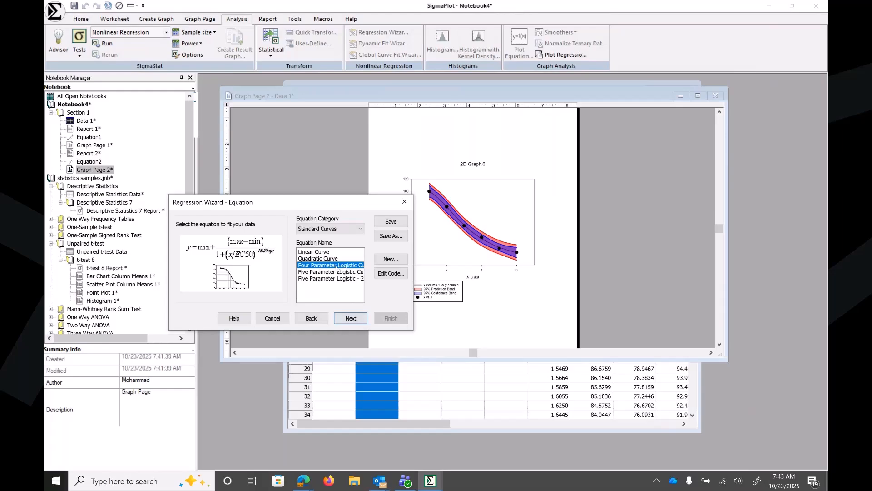
left_click(391, 258)
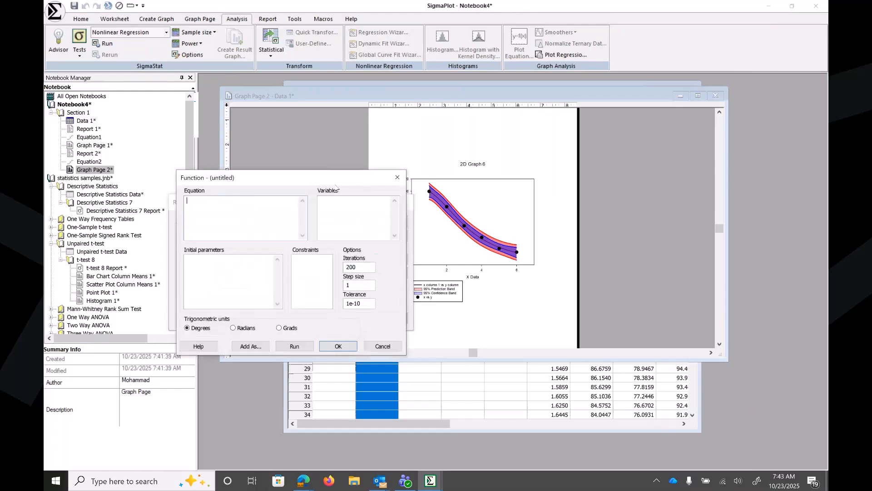
left_click(397, 177)
Save the Four Parameter Logistic equation from the wizard's variables page, and close the Regression Wizard.
left_click(351, 318)
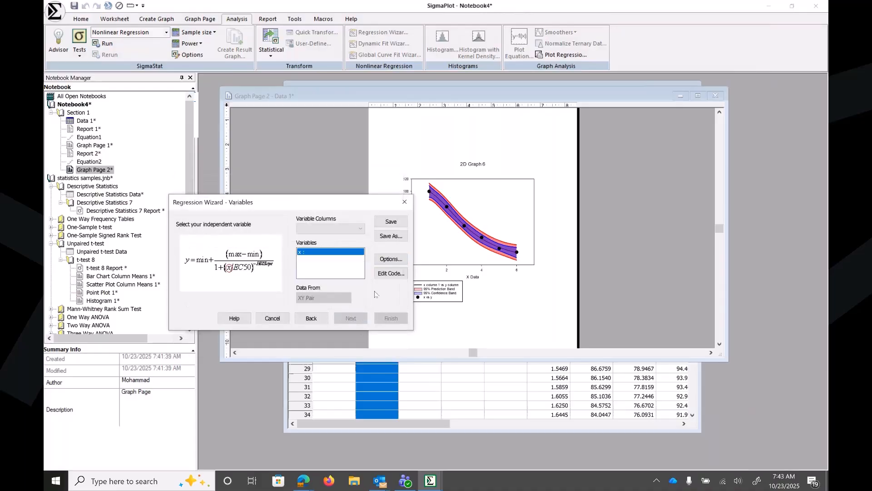
left_click(391, 224)
left_click_drag(357, 209, 401, 158)
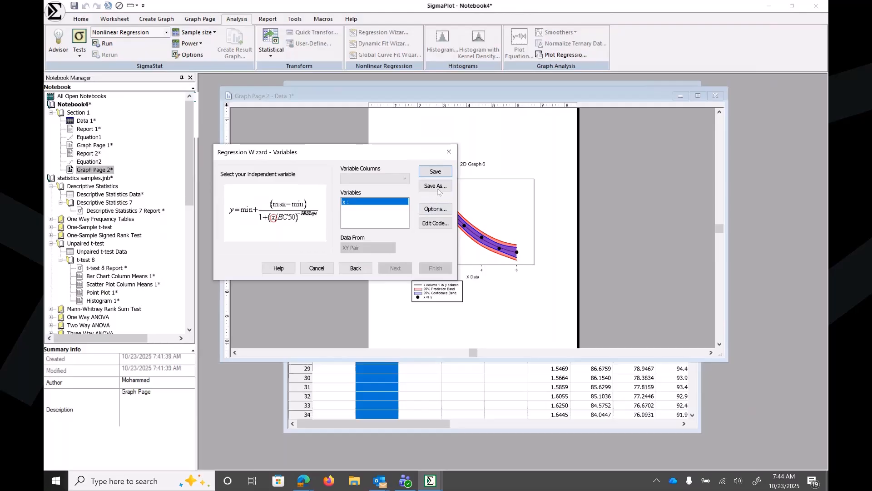
left_click(448, 157)
Exit SigmaPlot without saving the statistics samples notebook, Notebook4 or the untitled transform.
left_click(791, 9)
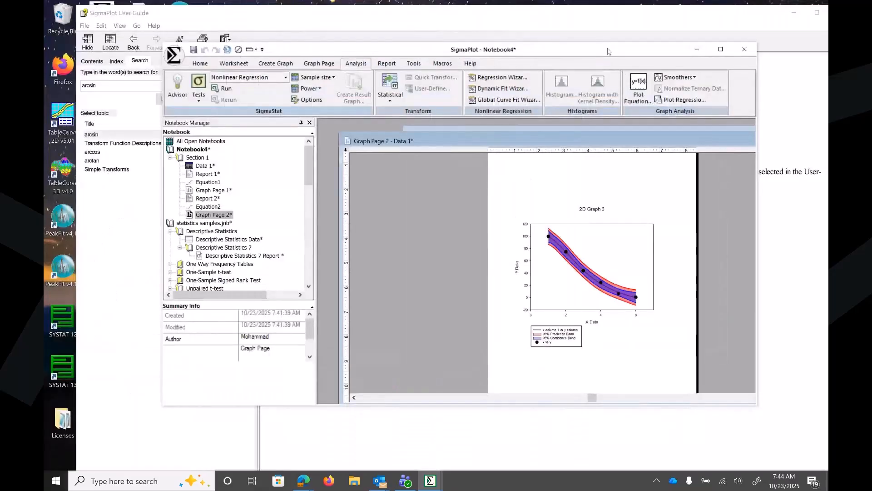
left_click_drag(609, 51, 589, 25)
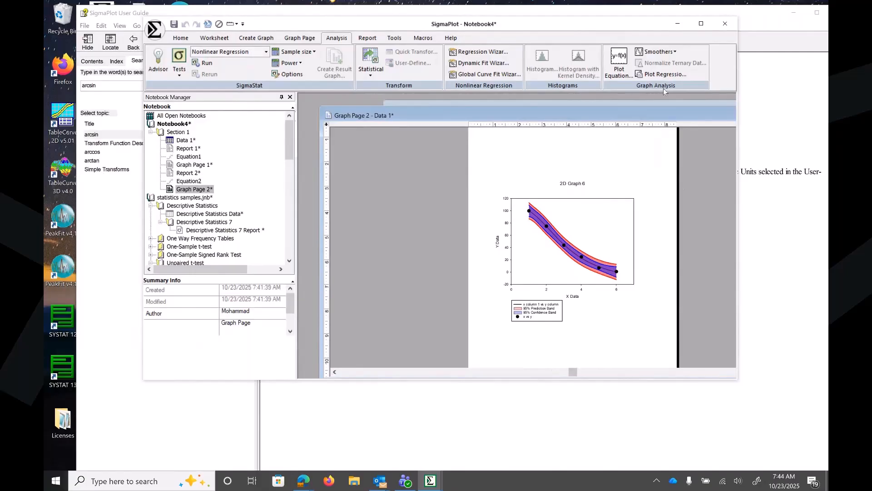
left_click(729, 22)
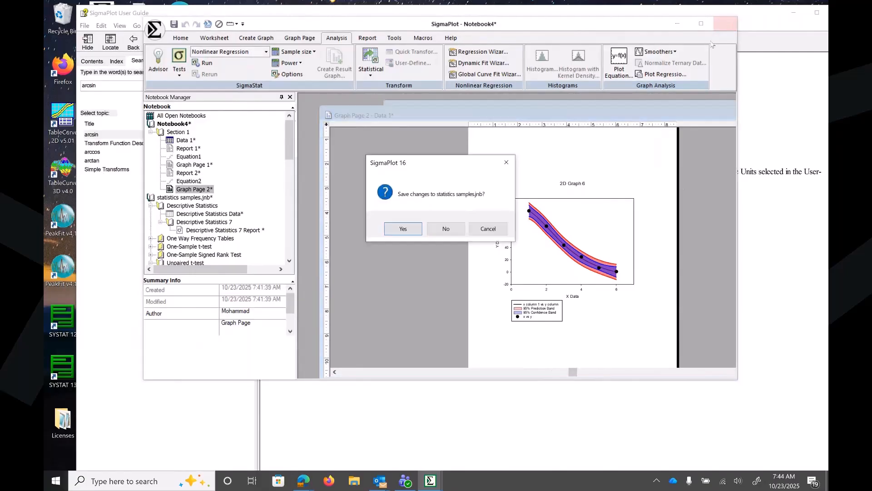
left_click(441, 230)
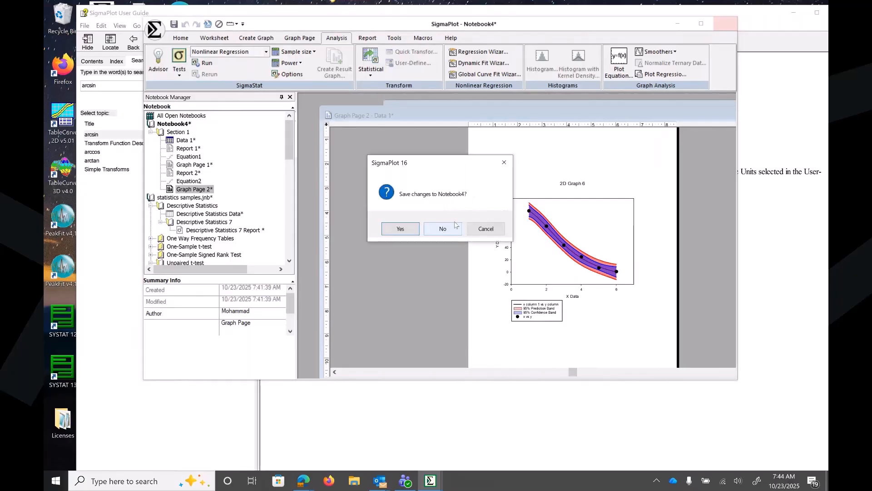
left_click(442, 230)
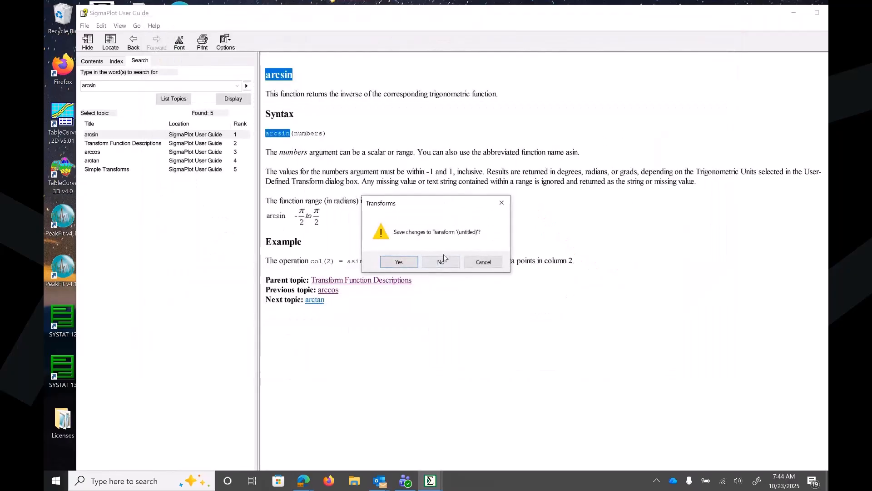
left_click(441, 264)
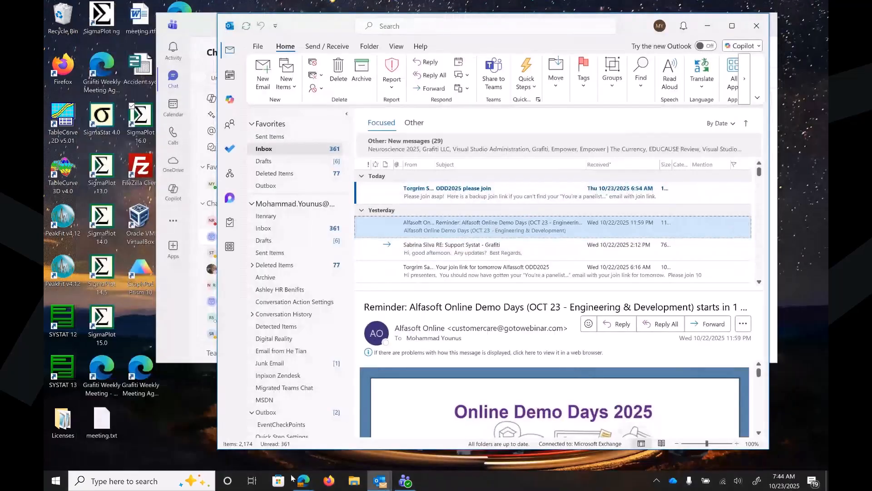
Launch SigmaPlot 15.0 from the desktop and dismiss the Quick Start and Tip of the Day dialogs.
left_click(303, 481)
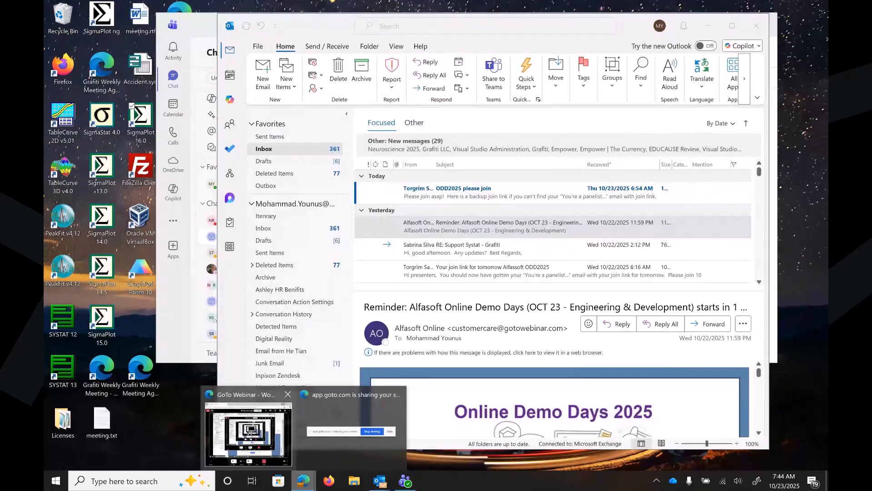
left_click(167, 419)
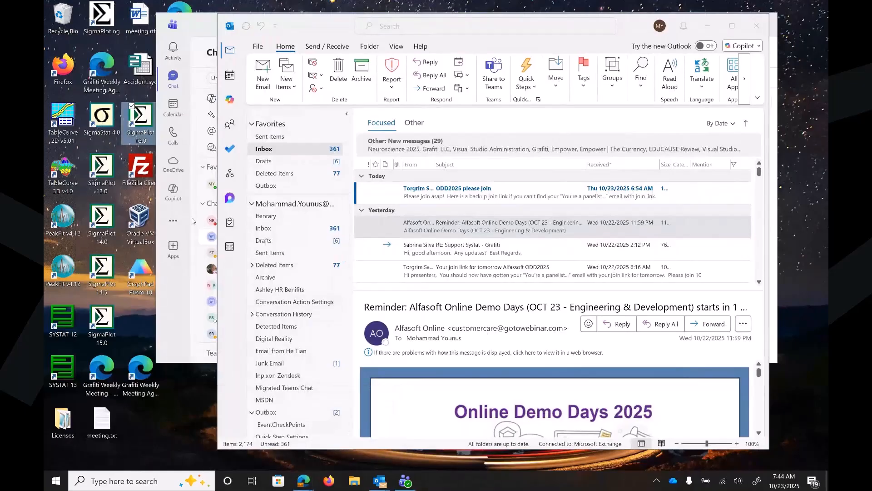
left_click(106, 344)
double_click(101, 331)
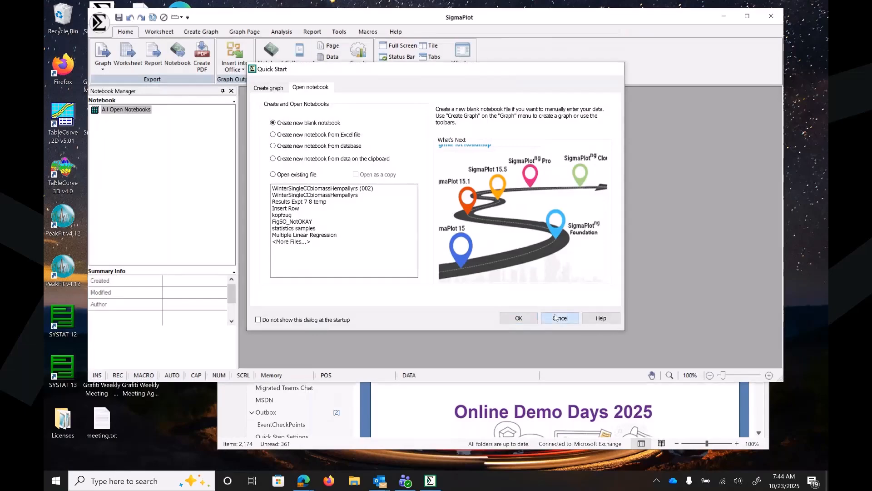
left_click(556, 318)
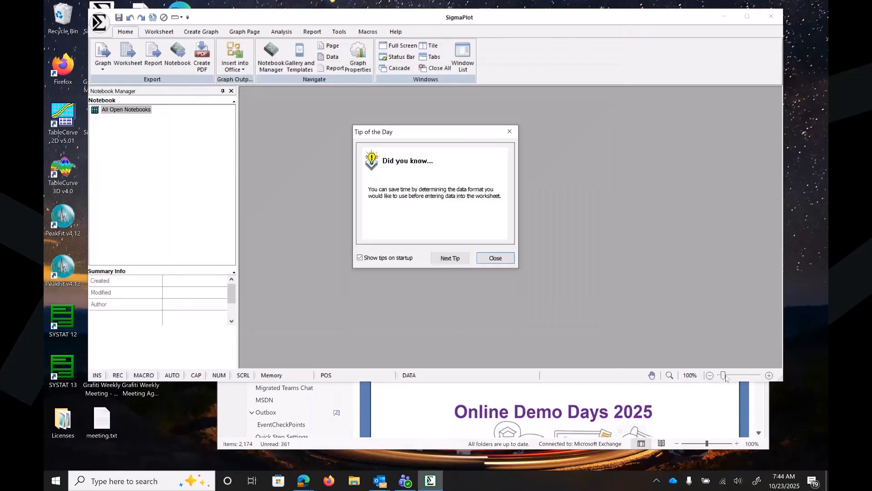
key("Return")
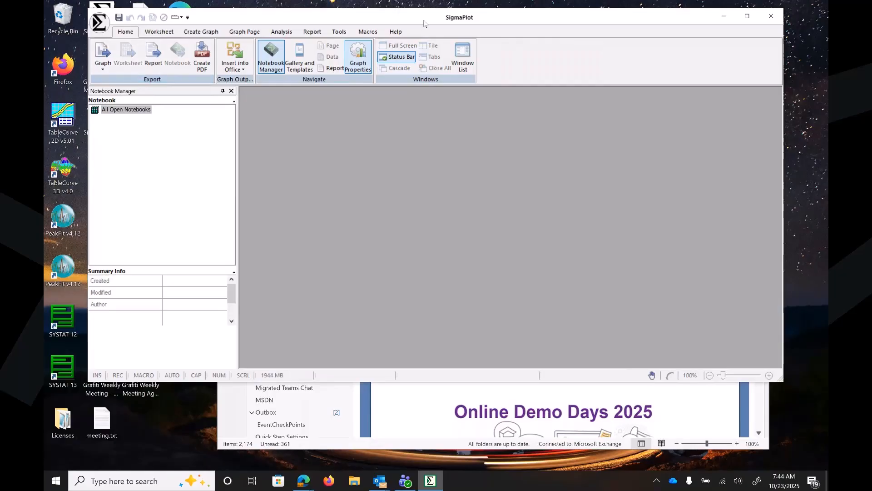
Create a new notebook, enlarge its empty worksheet window and select the first column.
left_click_drag(423, 22, 434, 68)
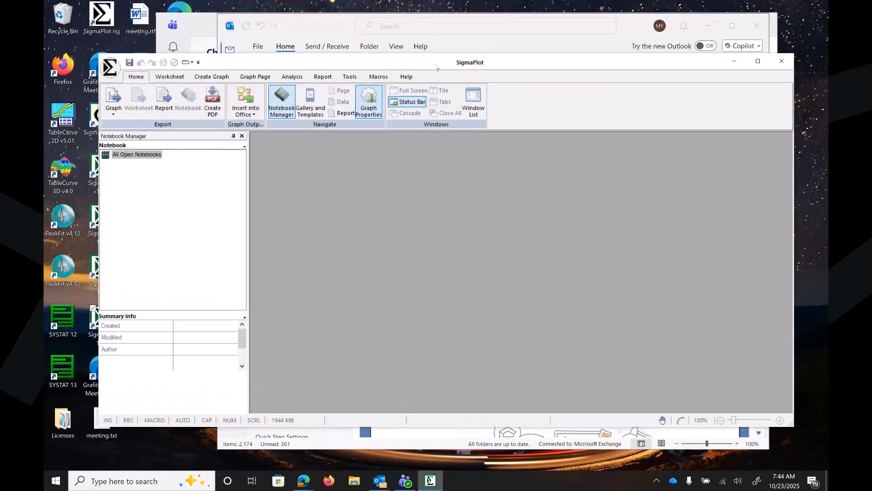
left_click(111, 68)
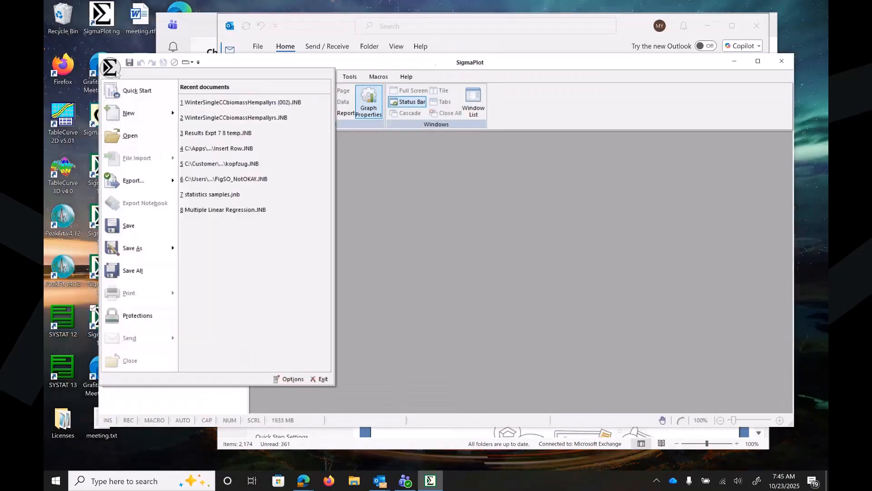
left_click(129, 113)
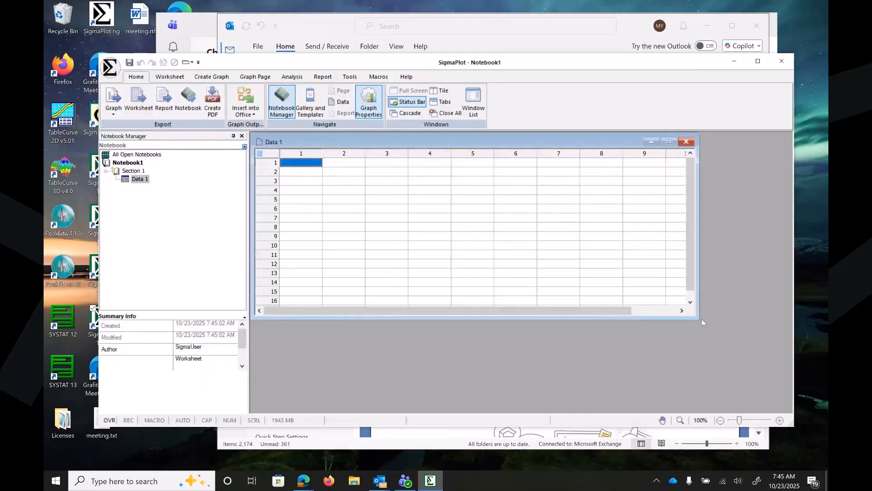
left_click_drag(700, 319, 752, 387)
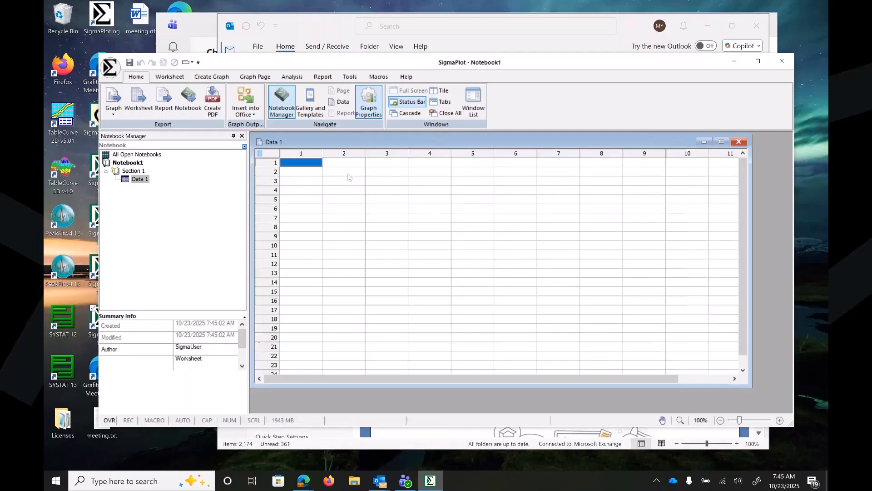
left_click(307, 150)
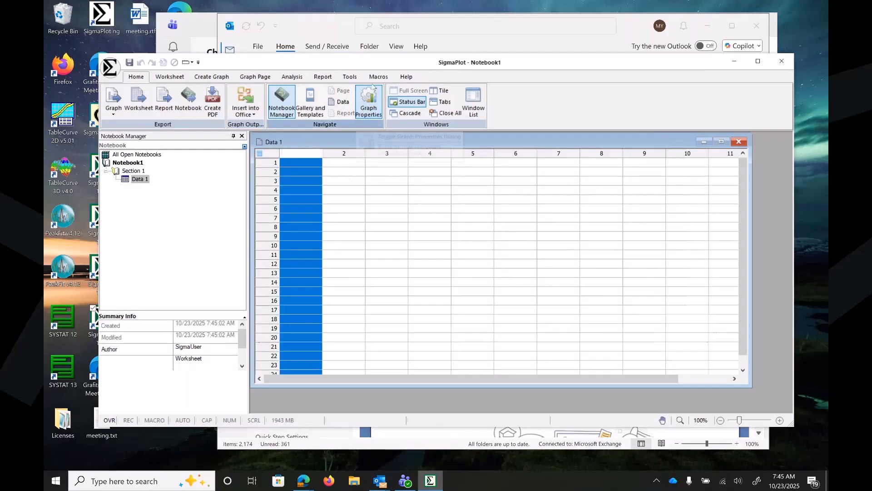
Open the macro sample data notebook and its Data 19 worksheet under Standard Curve Analysis with Replicate Data.
left_click(402, 78)
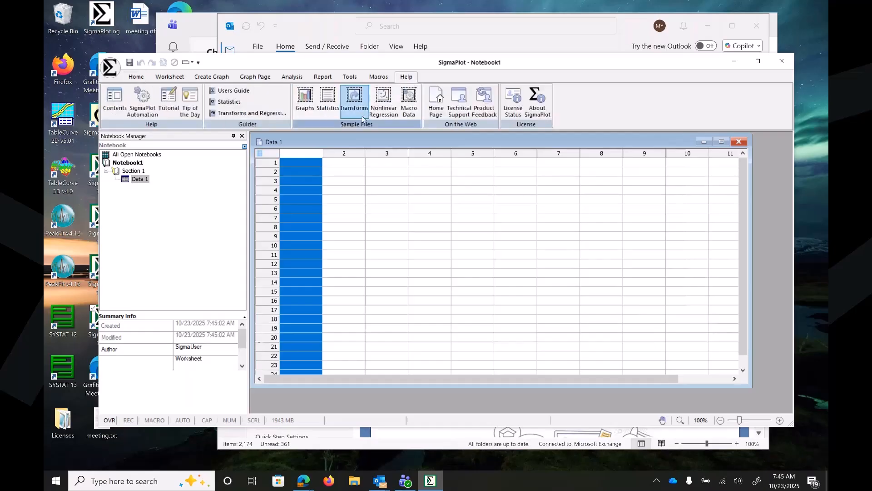
left_click(413, 116)
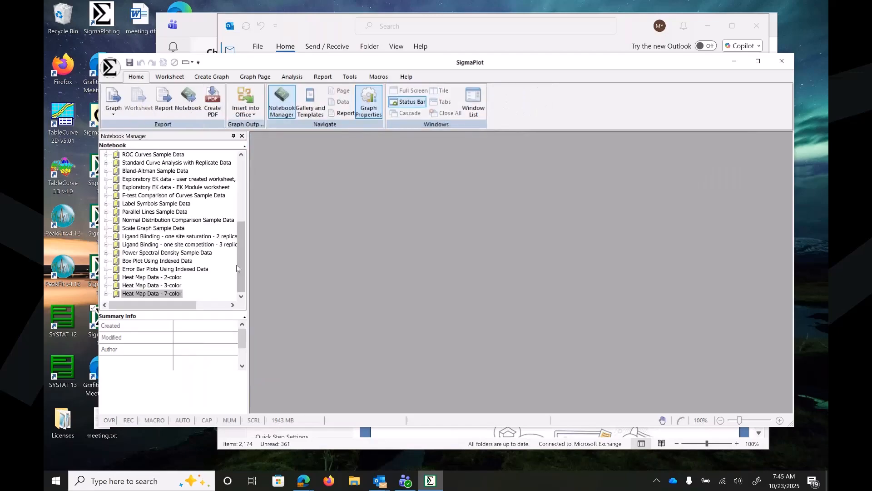
left_click_drag(238, 265, 243, 221)
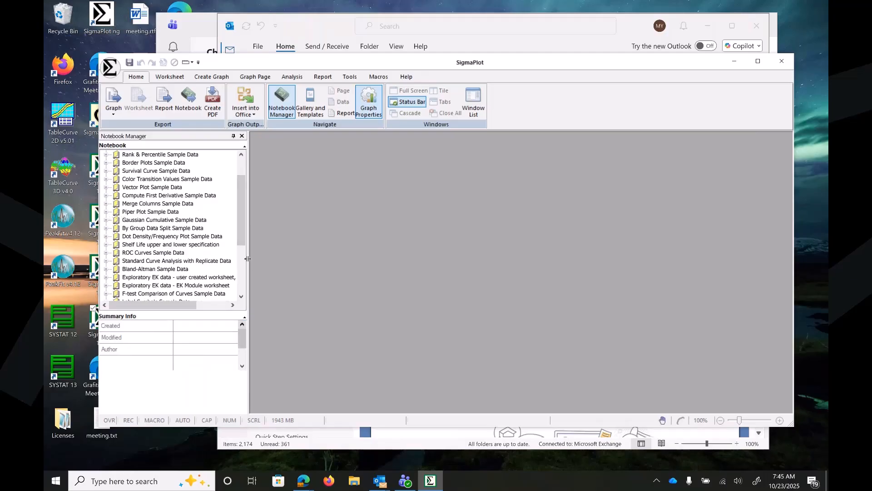
left_click_drag(242, 234, 241, 231)
left_click(107, 260)
double_click(152, 270)
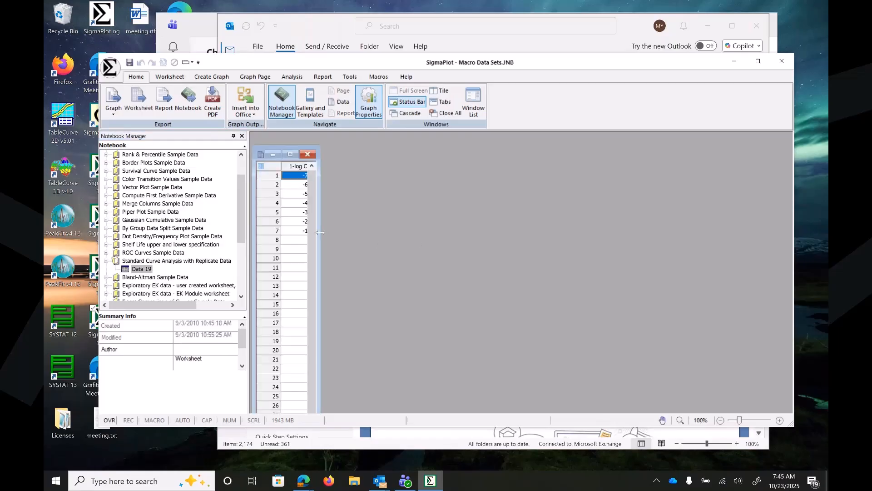
Widen the Data 19 worksheet window to show all its data columns, and reposition the application and worksheet windows.
left_click_drag(321, 232, 759, 229)
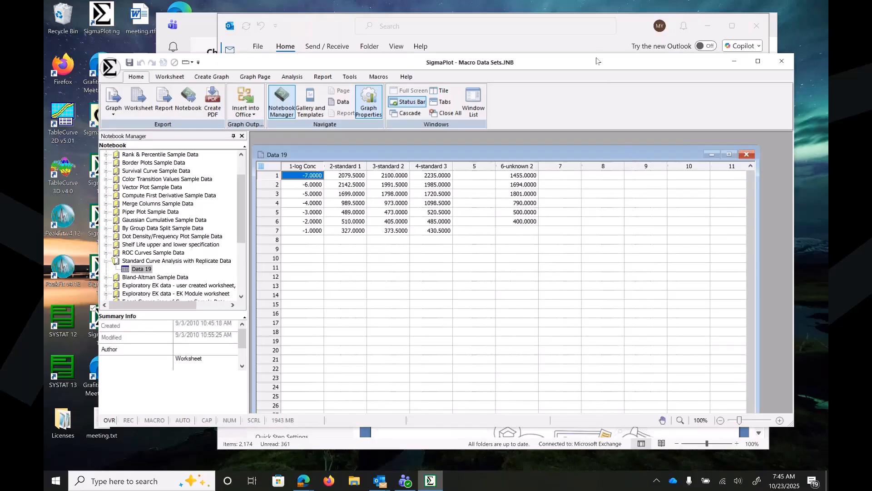
left_click_drag(597, 61, 597, 30)
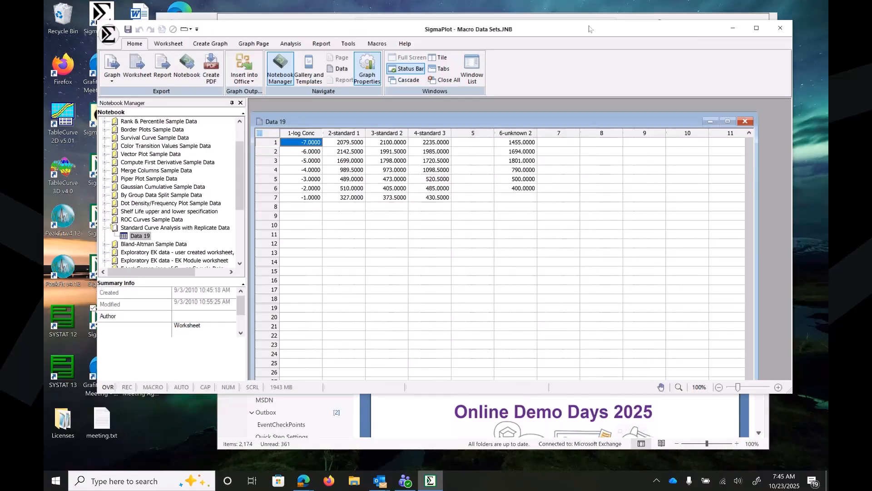
left_click_drag(590, 30, 596, 62)
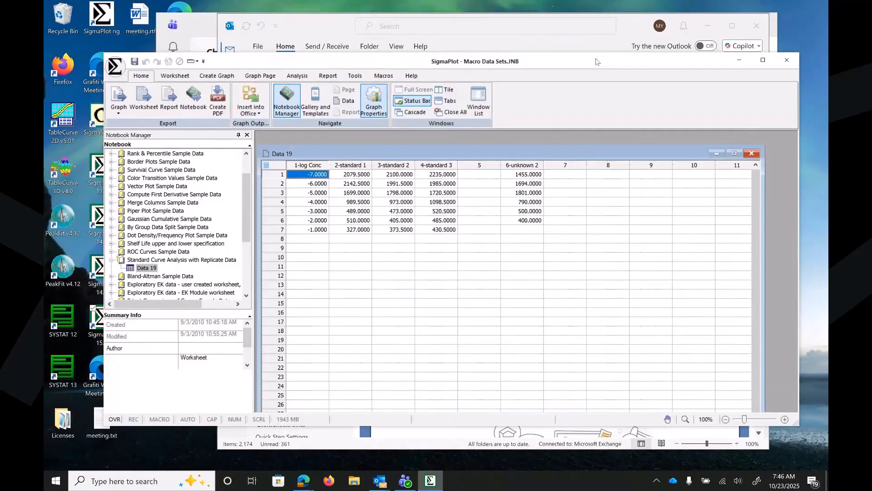
left_click_drag(596, 59, 596, 49)
left_click_drag(576, 142, 577, 132)
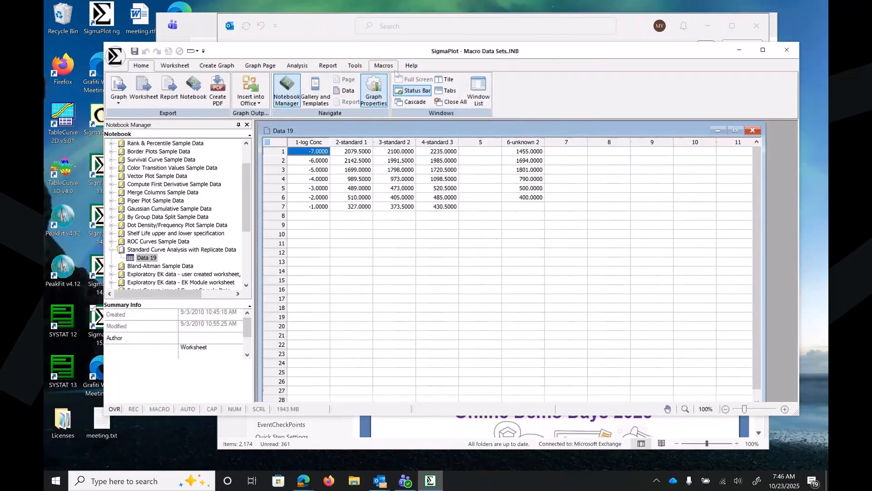
Start the Standard Curves tool, keep the Four Parameter Logistic equation, and move the dialog away from the first data columns.
left_click(355, 66)
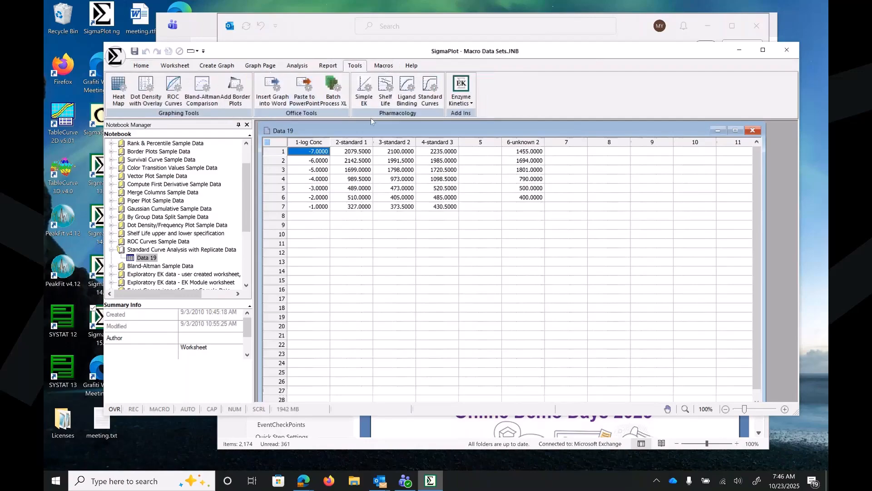
left_click(434, 95)
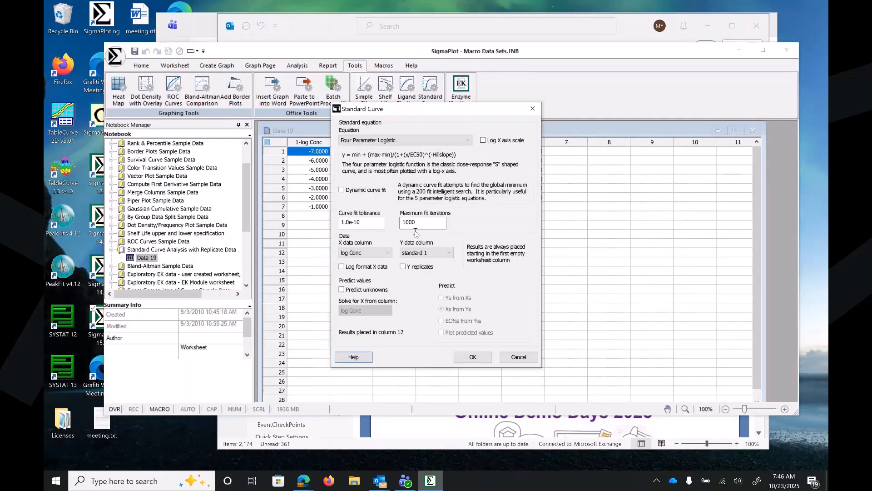
left_click(468, 142)
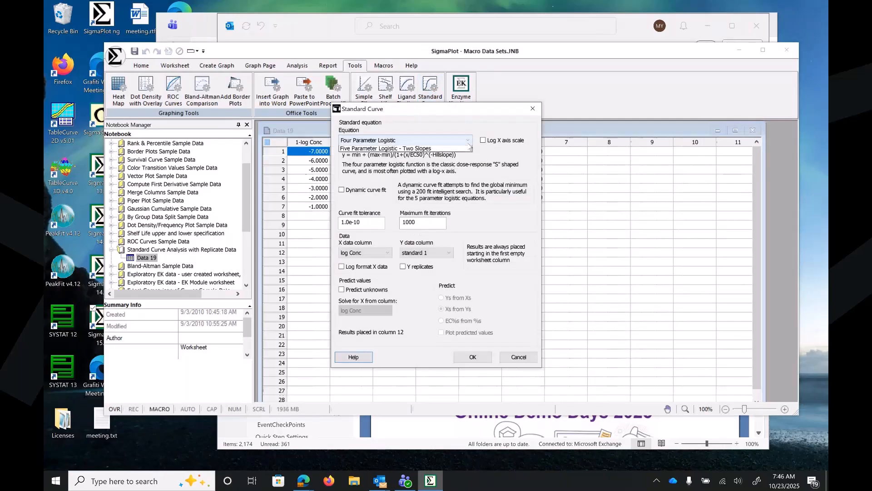
left_click(469, 144)
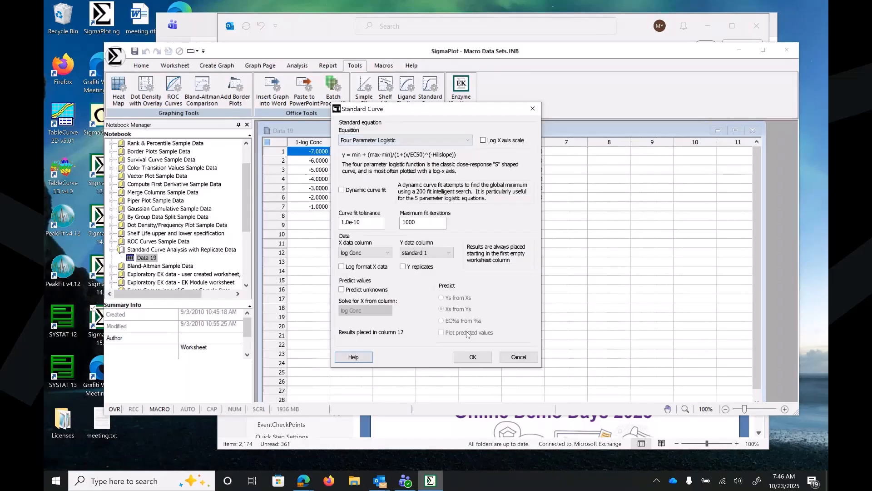
left_click_drag(402, 115, 498, 123)
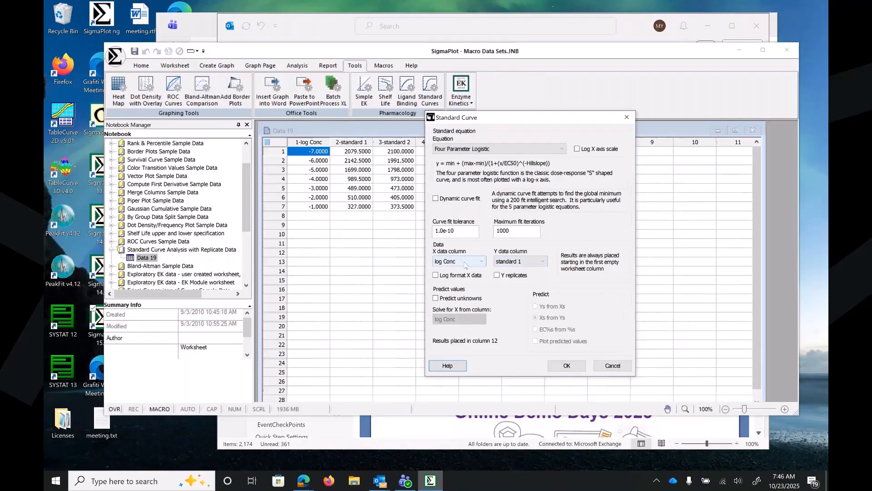
Try to run the four-parameter logistic standard curve with a log X axis scale, and clear that option.
left_click(577, 149)
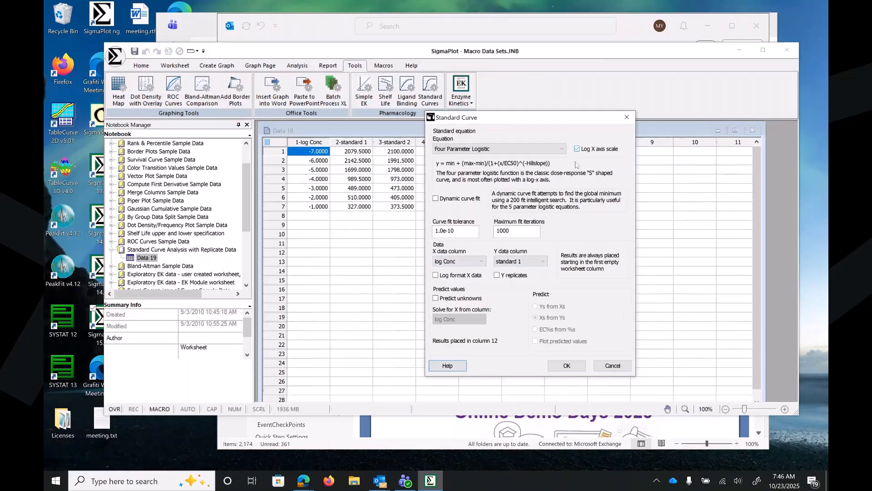
left_click(566, 368)
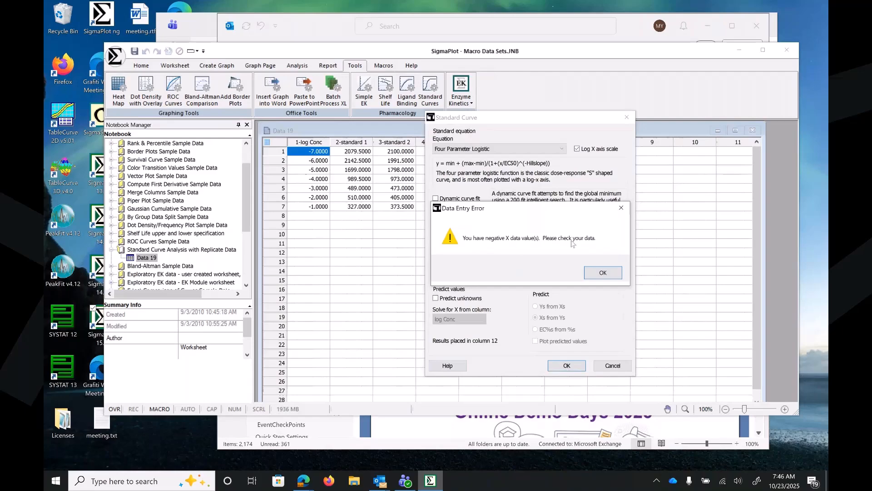
left_click(603, 272)
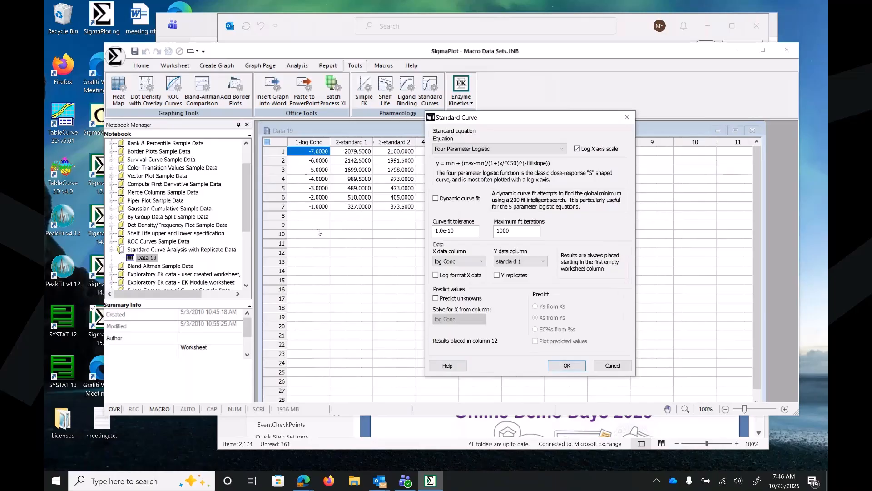
left_click(577, 150)
Set the standard curve's X data to log format, and enable predicting unknown Xs from Ys using the unknown 2 column.
left_click(435, 275)
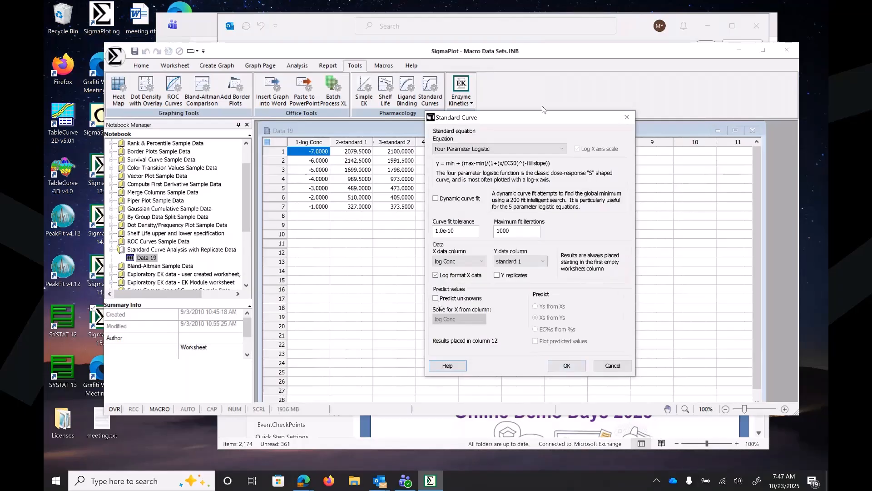
left_click_drag(539, 119, 647, 116)
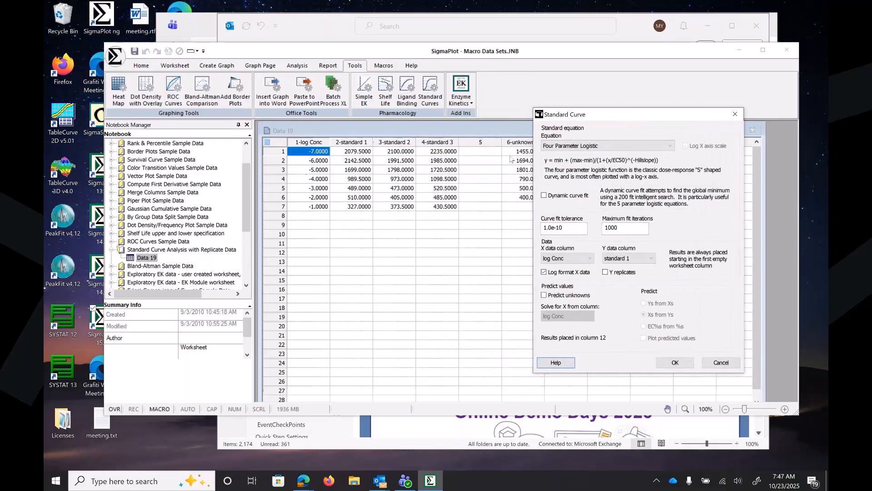
left_click(544, 295)
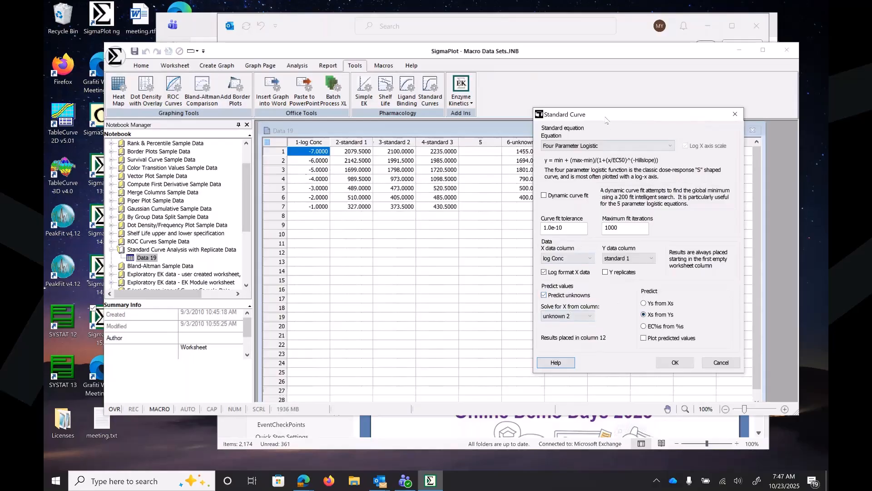
left_click_drag(607, 120, 613, 119)
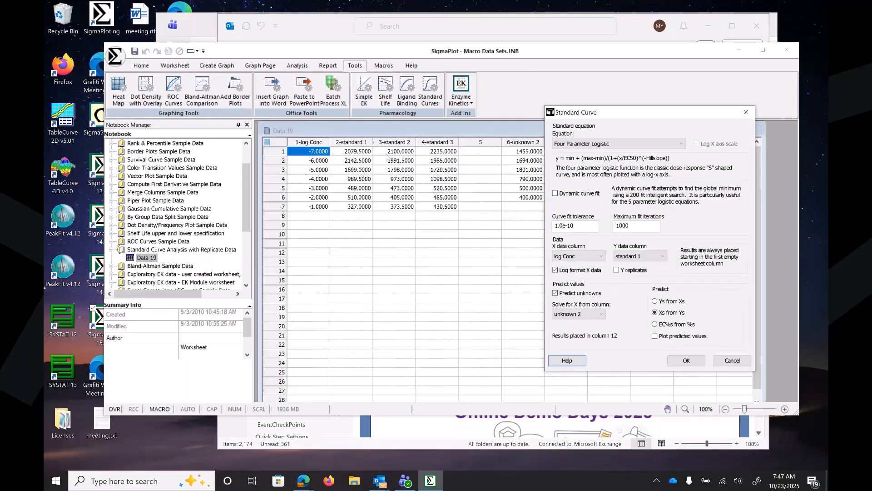
Enable Y replicates with standard 3 as the last replicate column, and run the four-parameter logistic standard curve.
left_click(617, 270)
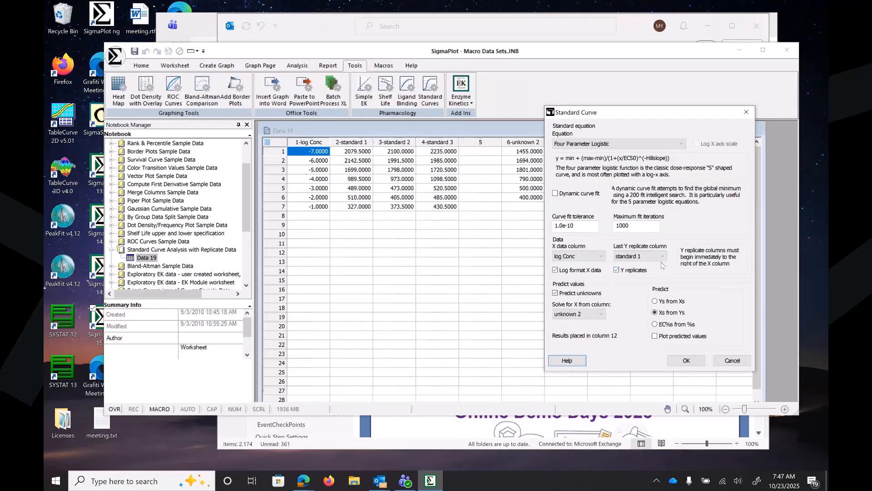
left_click(664, 253)
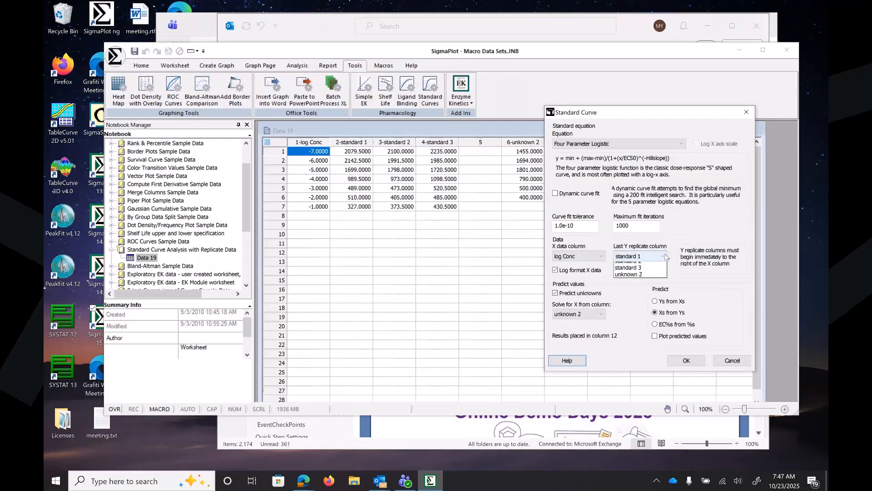
left_click(643, 285)
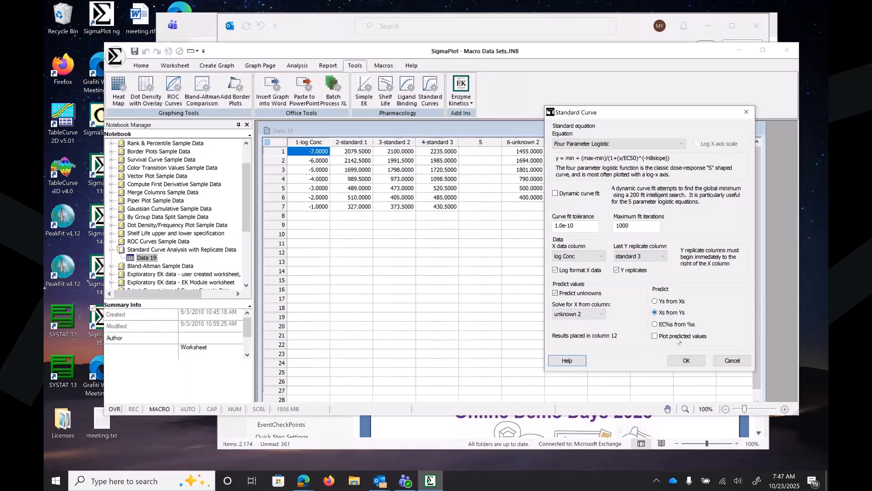
left_click(679, 363)
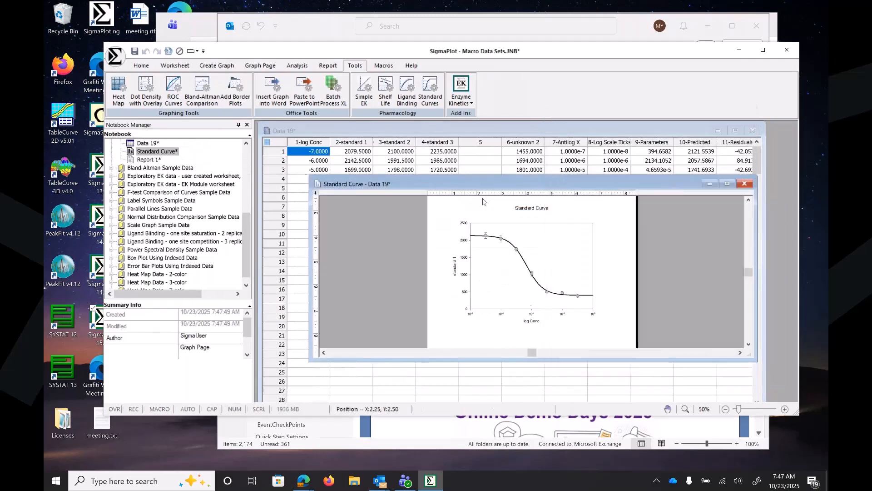
Maximize the Data 19 worksheet to view the result columns, and open the Standard Curve graph page.
left_click(400, 134)
double_click(400, 135)
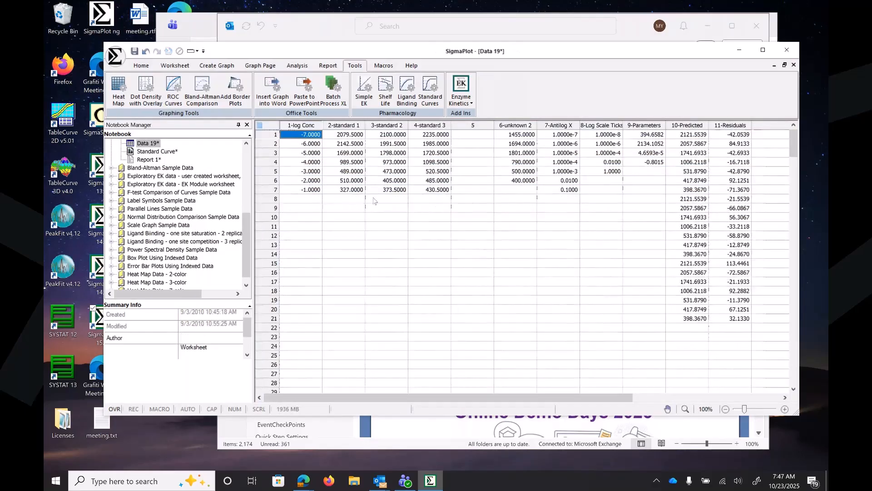
double_click(157, 152)
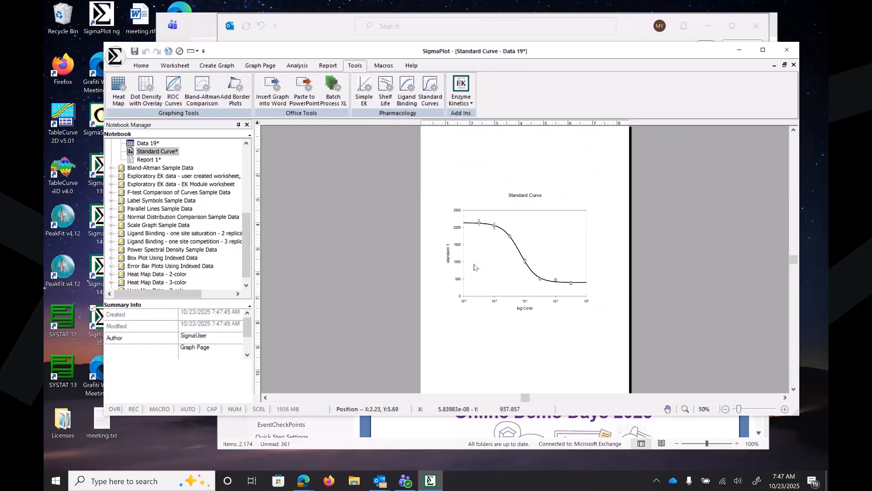
Open Report 1 and examine the nonlinear regression results, from the coefficients and statistical tests through the fit equation description.
scroll(245, 272, "up", 2)
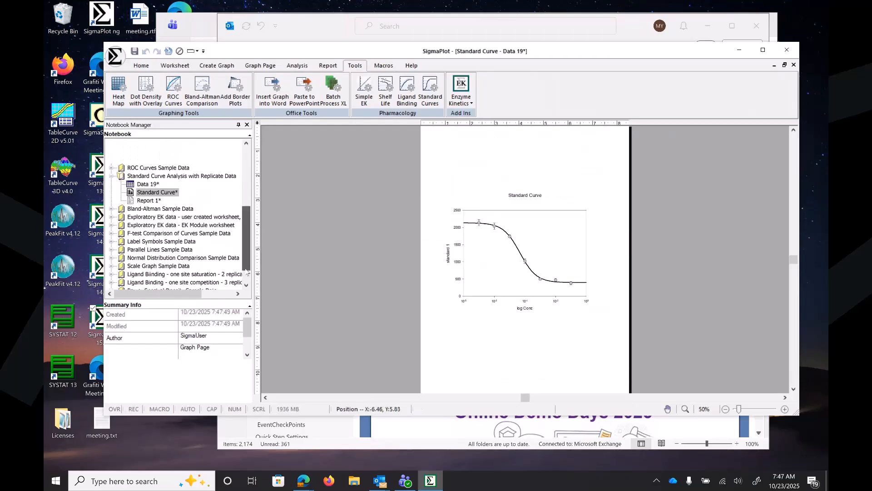
scroll(247, 273, "up", 2)
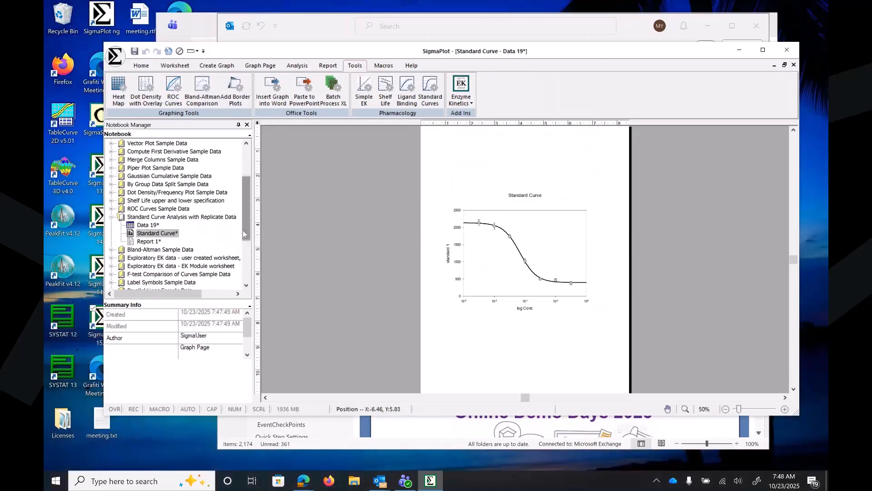
double_click(150, 241)
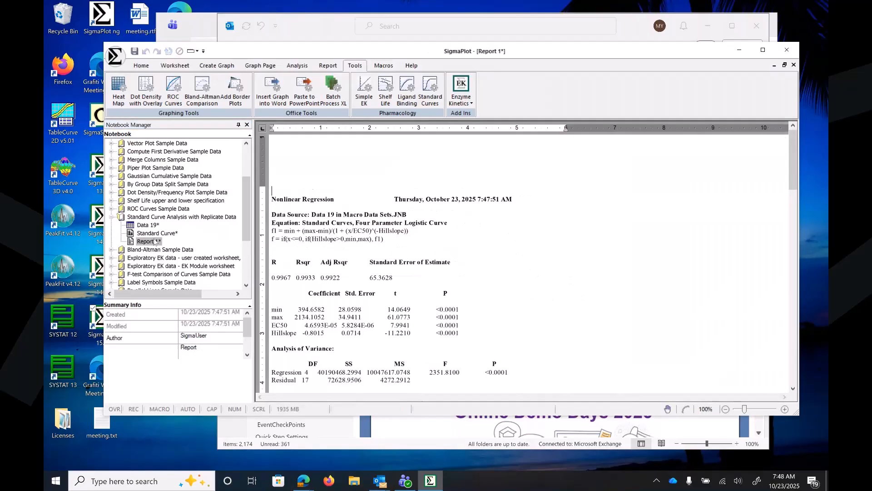
scroll(512, 298, "down", 15)
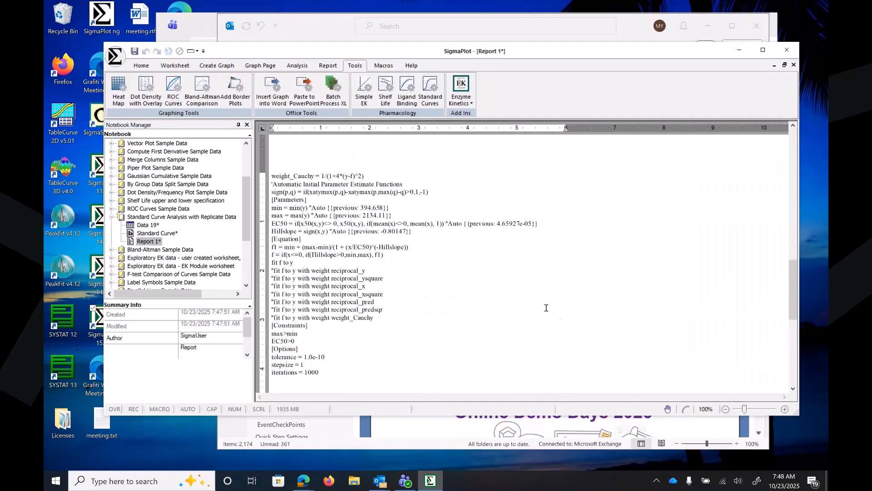
scroll(546, 308, "up", 15)
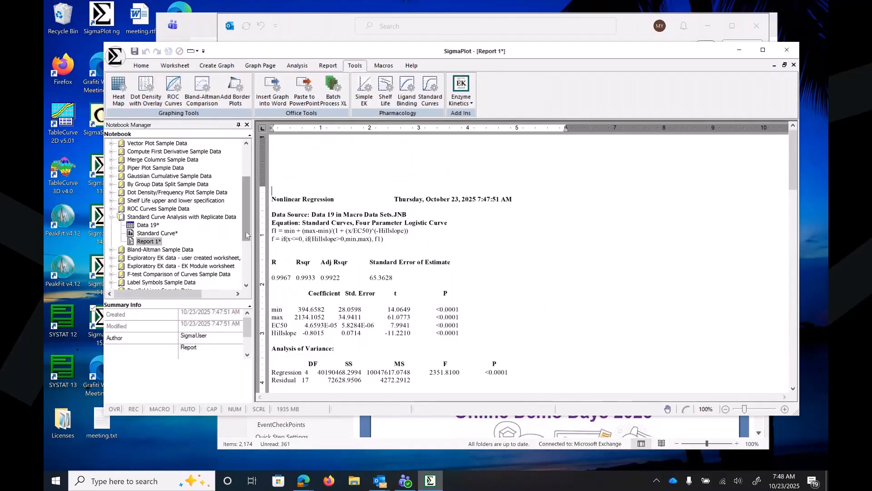
left_click_drag(246, 235, 246, 241)
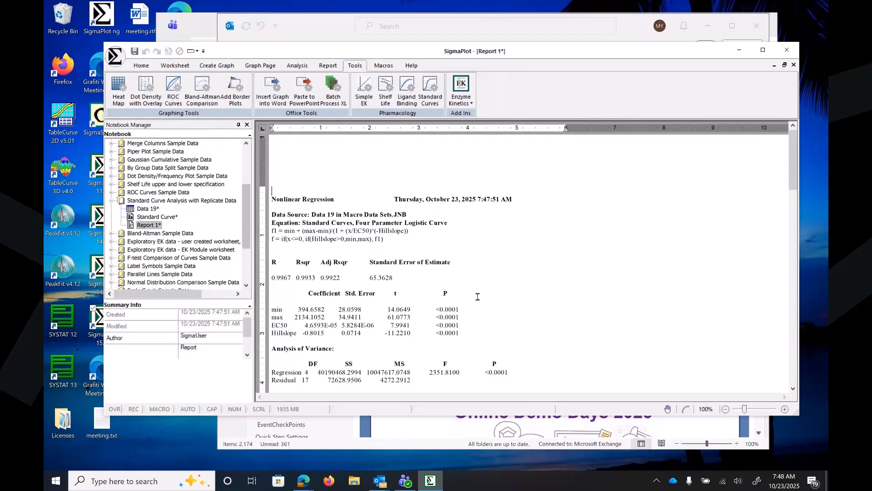
scroll(477, 297, "down", 10)
scroll(477, 295, "up", 10)
scroll(406, 315, "down", 12)
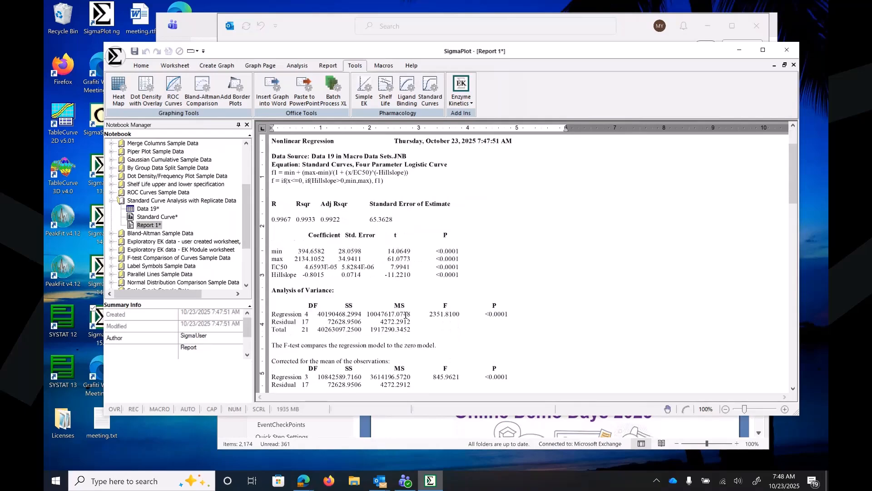
scroll(406, 315, "down", 5)
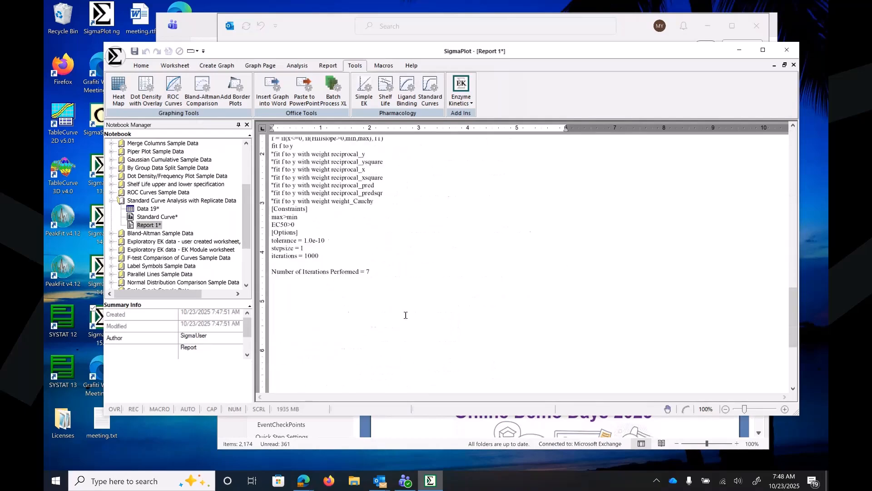
scroll(406, 315, "up", 6)
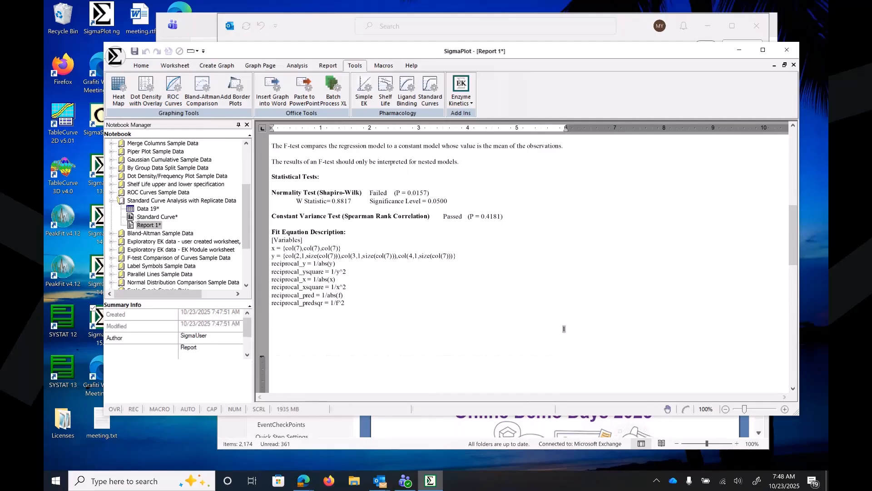
Enlarge the Standard Curve graph page to 70% zoom, and close SigmaPlot without saving changes to Macro Data Sets.JNB.
double_click(138, 217)
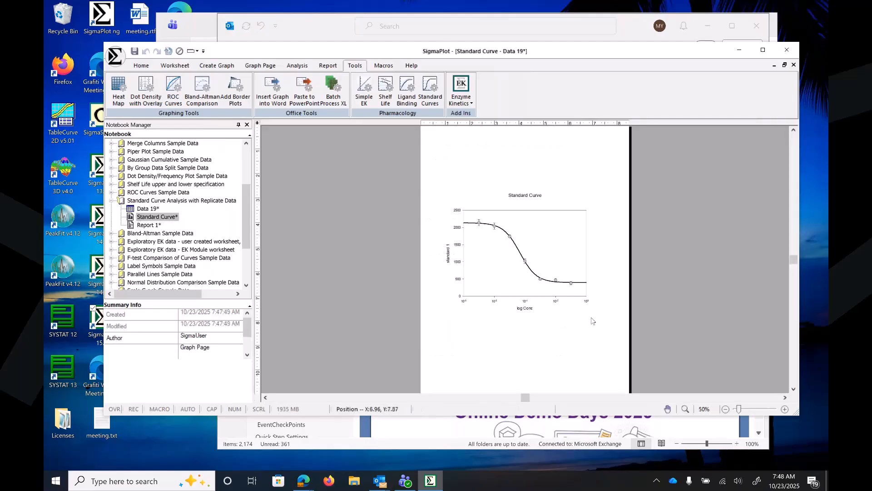
mouse_move(740, 414)
left_mouse_down()
mouse_move(758, 412)
mouse_move(741, 410)
left_mouse_up()
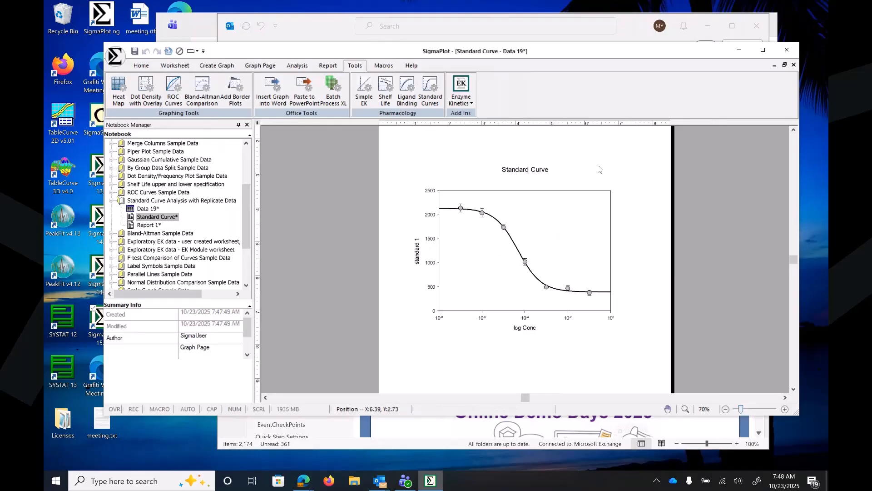
left_click(795, 54)
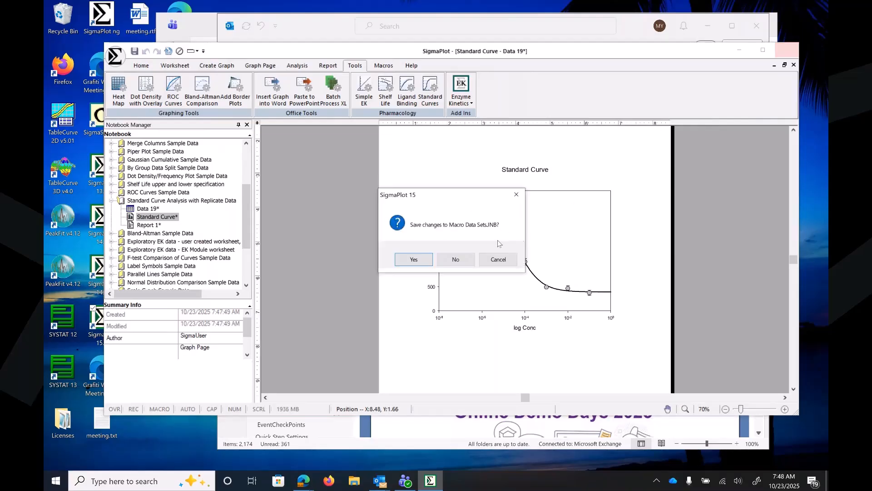
left_click(455, 260)
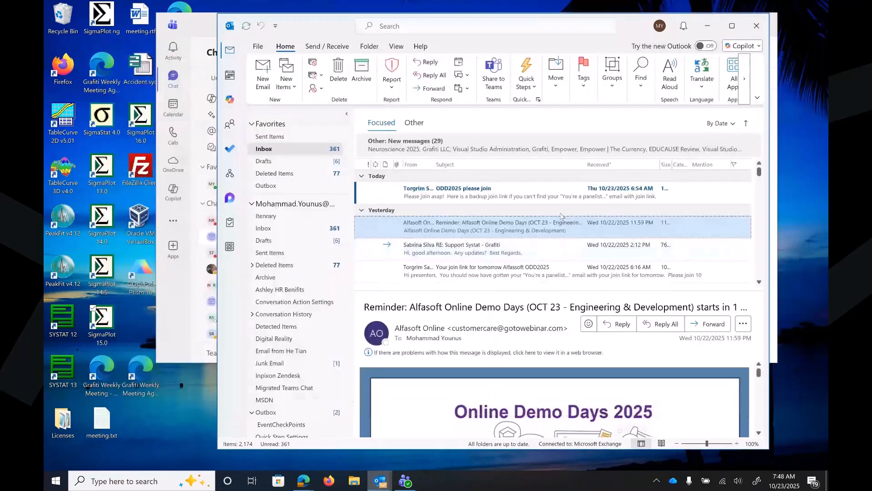
Start SigmaPlot 16.0 from the desktop, dismiss the Quick Start dialog, and reposition the application window.
double_click(139, 122)
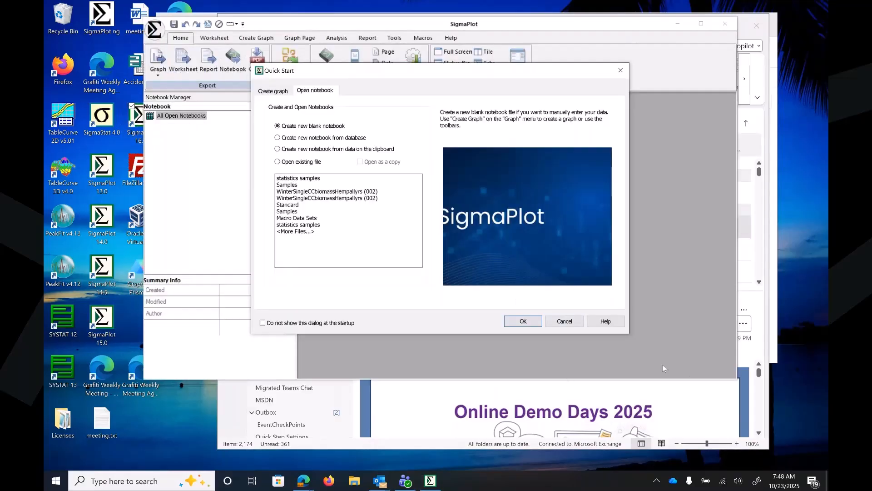
left_click(562, 325)
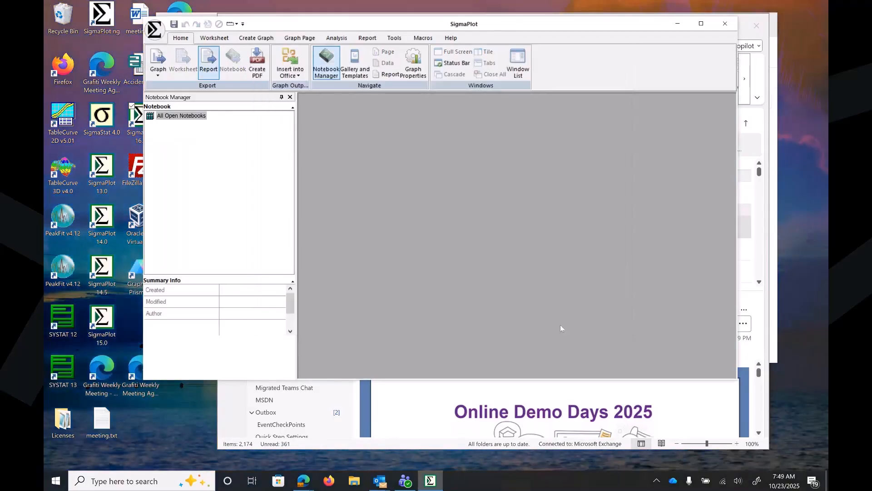
left_click_drag(422, 25, 419, 73)
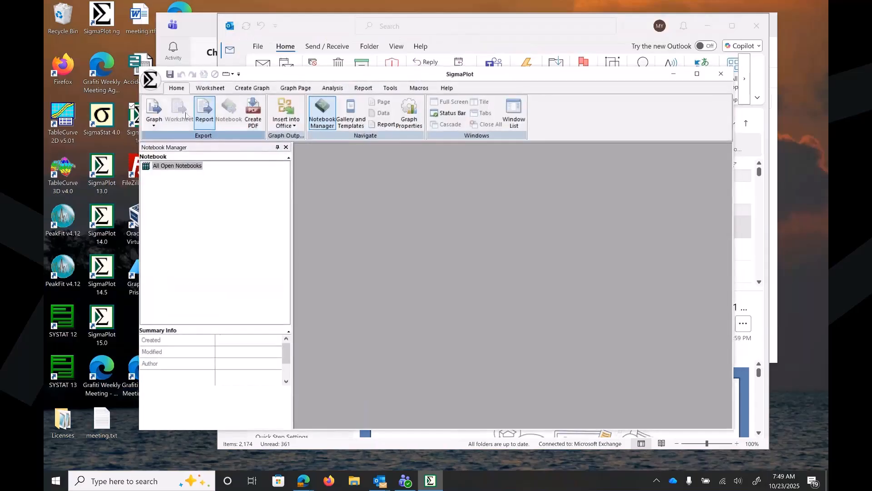
left_click(152, 82)
left_click(540, 215)
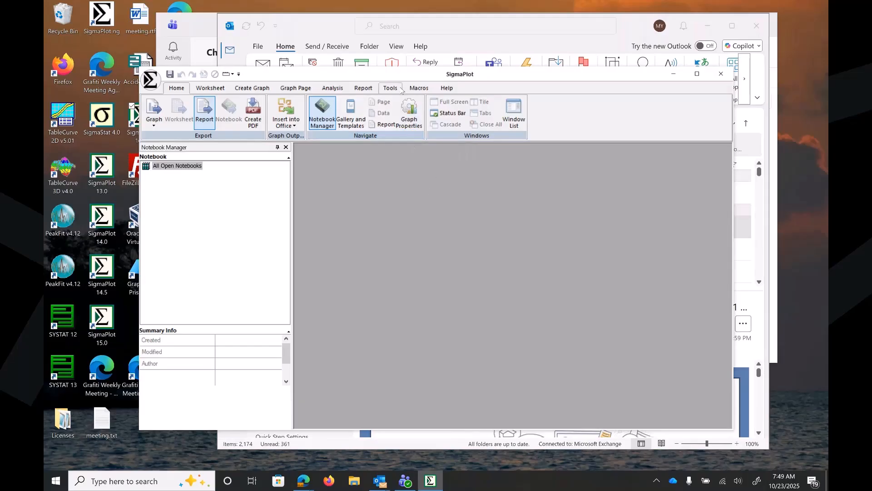
left_click_drag(399, 78, 421, 70)
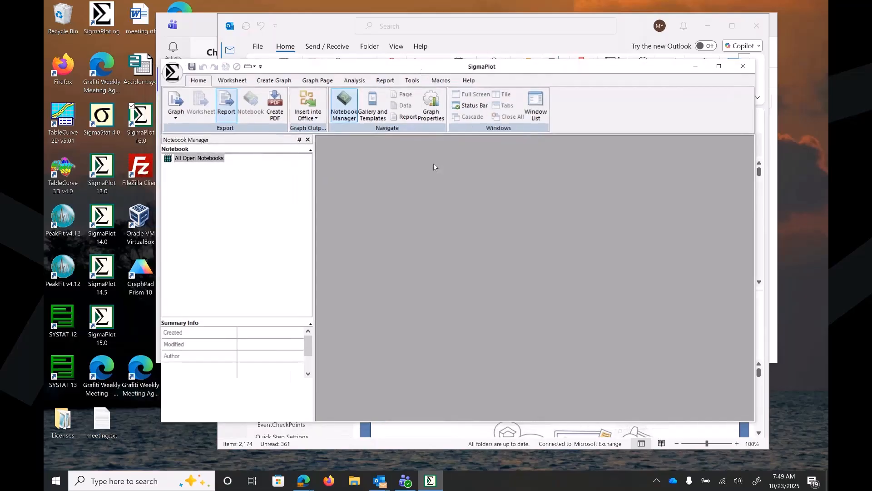
Open the macro sample data notebook and its Sample Data 1 worksheet under Violin Plot Sample Data 1, and reposition the application window.
left_click(468, 80)
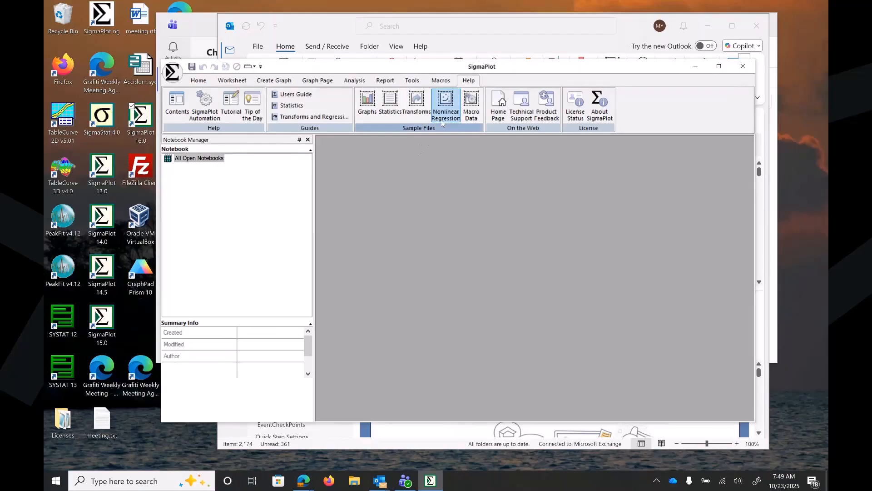
left_click(468, 115)
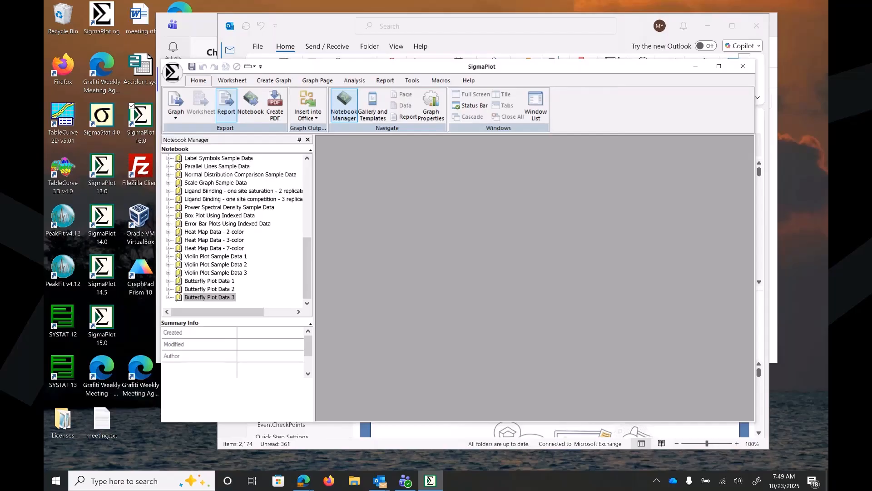
left_click(169, 256)
double_click(209, 265)
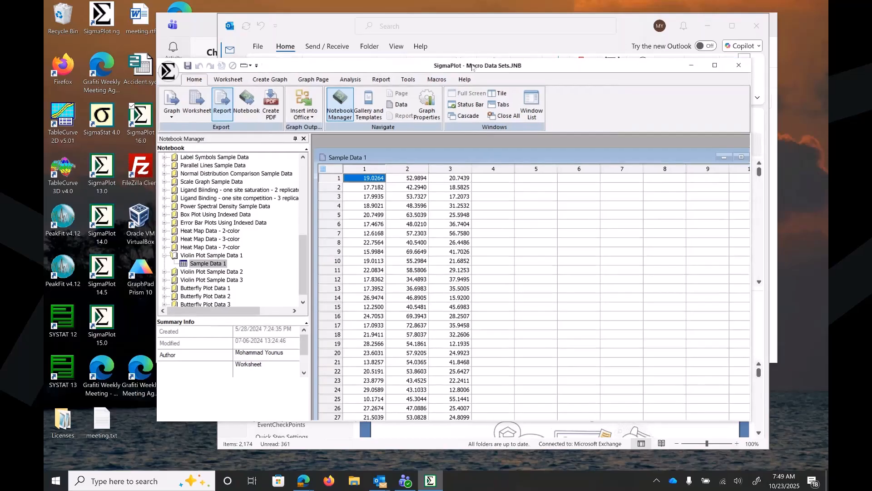
left_click_drag(476, 65, 438, 48)
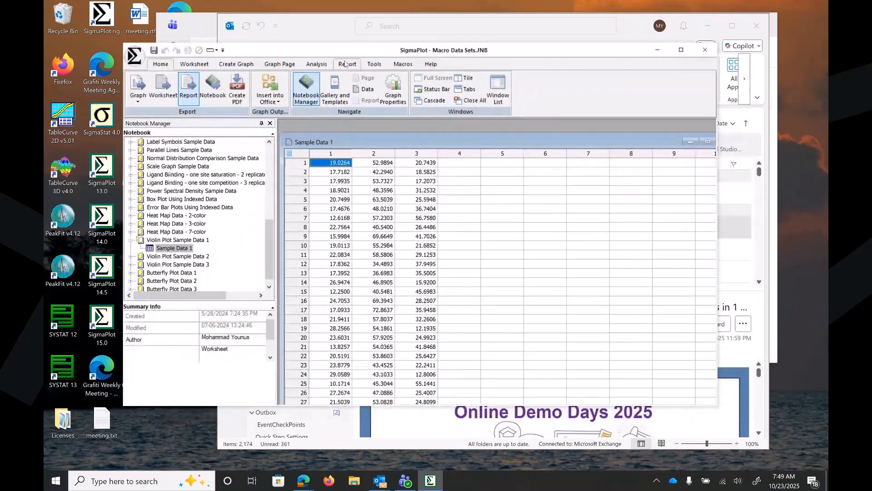
Create a violin plot of the 3 data columns with height 3.5 in, width 5 in, white fill, black edges and no boxplot.
left_click(374, 64)
left_click(281, 88)
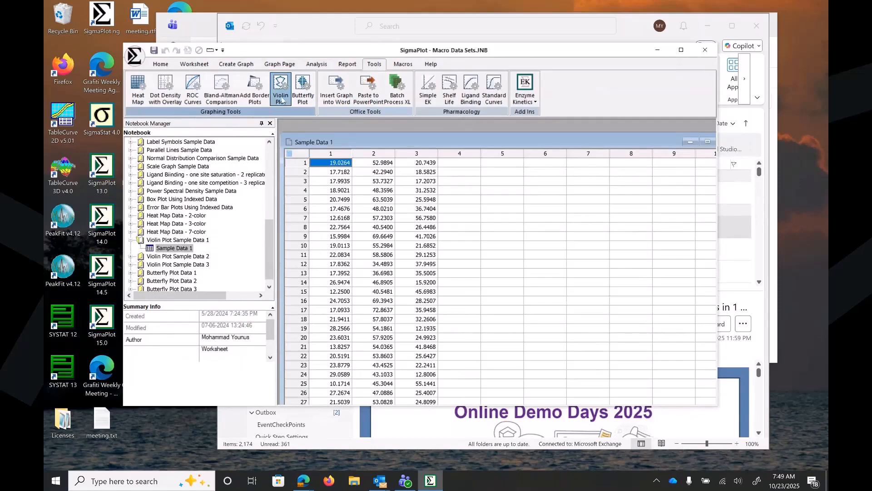
left_click_drag(454, 193, 474, 199)
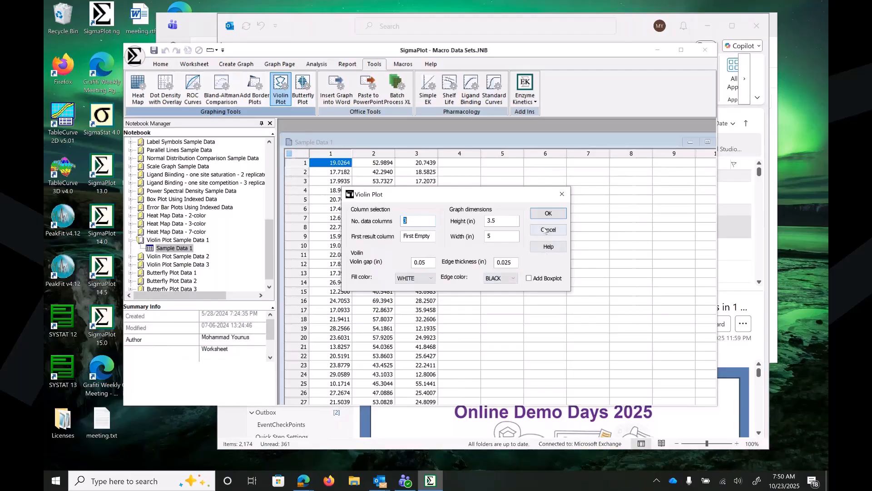
left_click(547, 214)
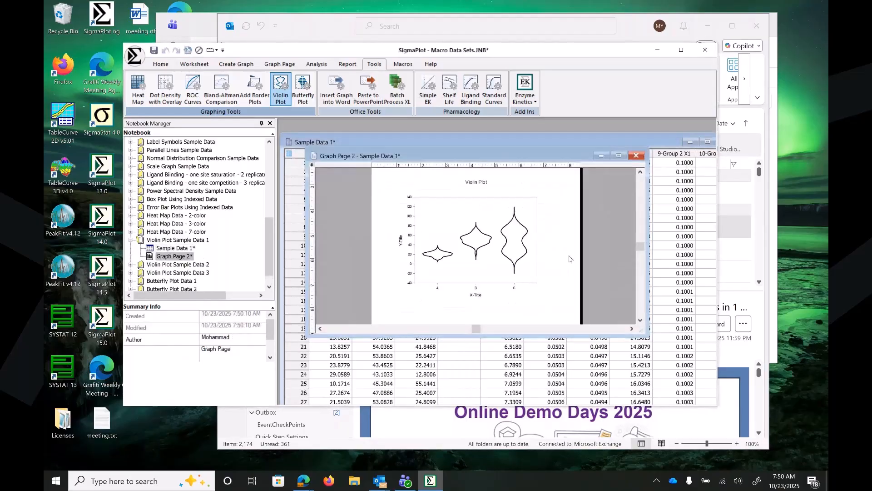
Enlarge the violin plot's graph page window and maximize the application window.
left_click_drag(643, 336, 670, 358)
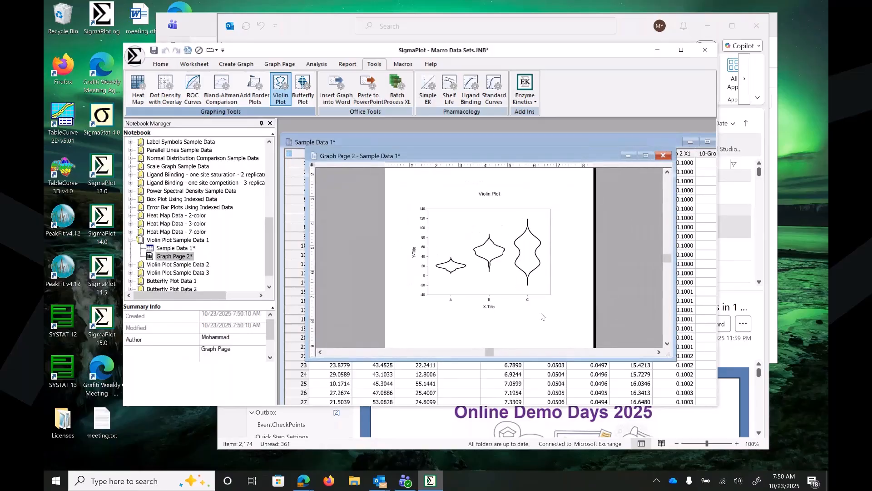
mouse_move(467, 233)
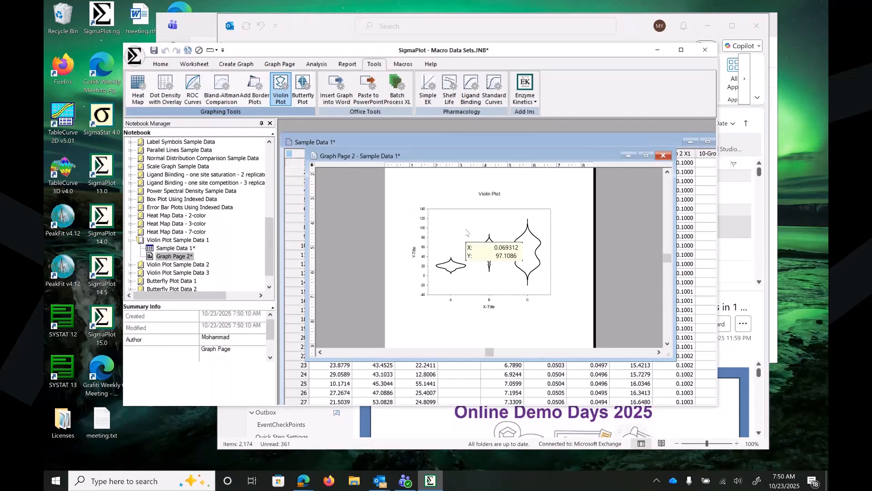
left_click(681, 49)
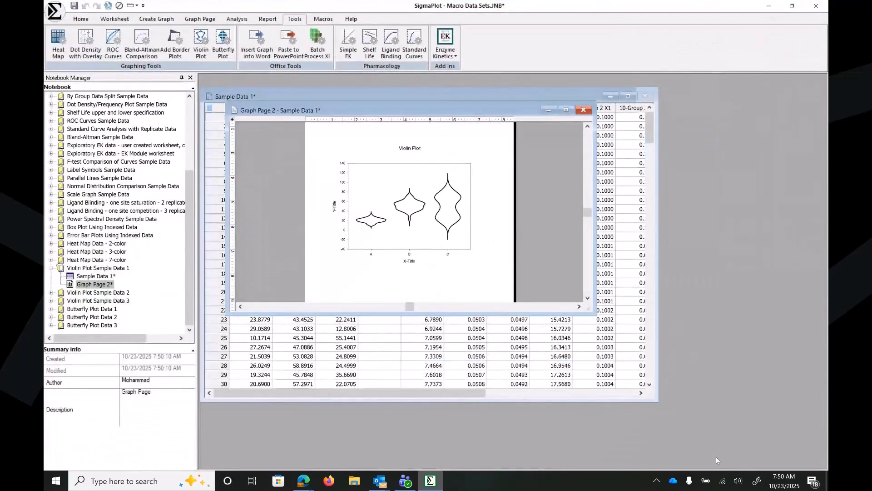
Examine the property, plot and editing commands offered for the violin plot graph.
mouse_move(378, 180)
right_click(378, 179)
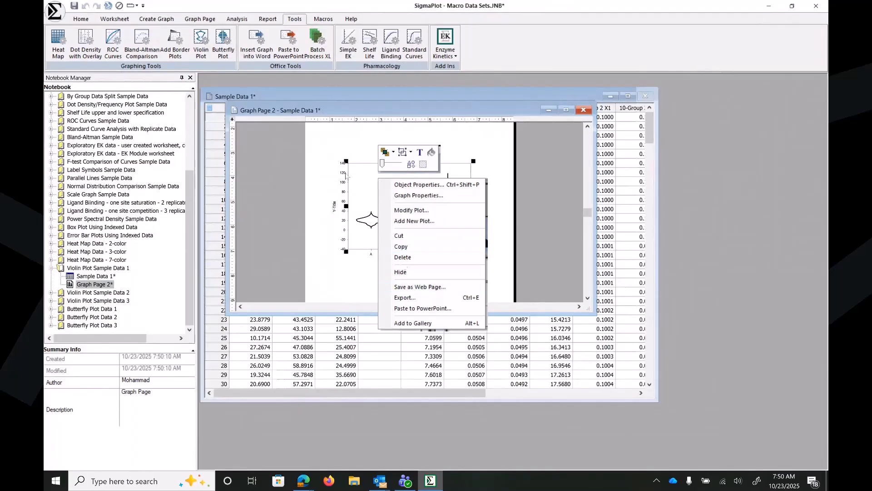
left_click(346, 173)
left_click(380, 177)
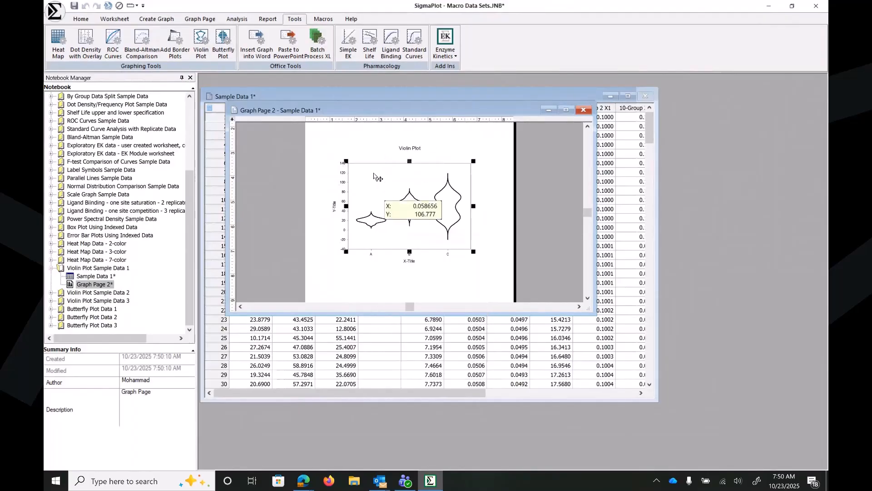
right_click(375, 177)
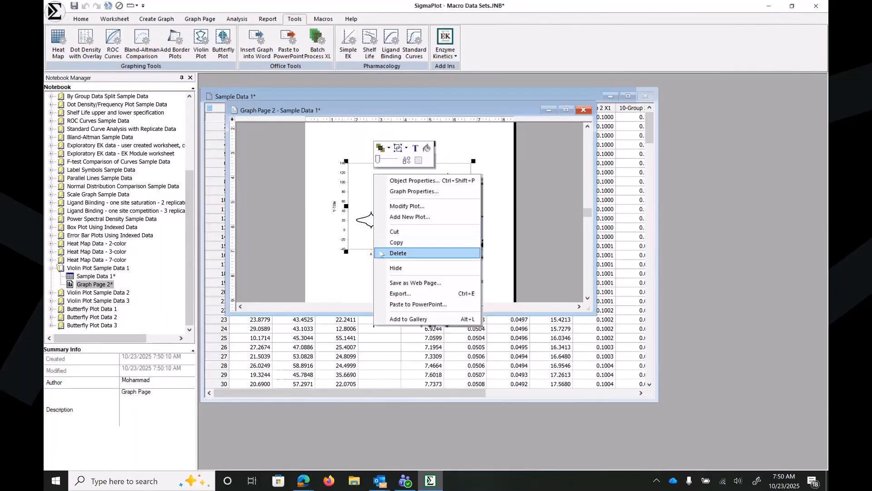
left_click(496, 276)
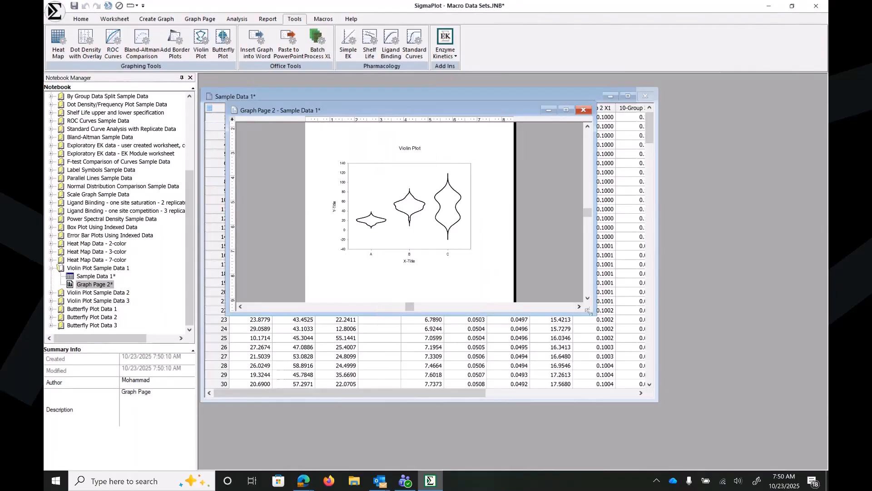
Enlarge the graph page window and review the copy, web page, export and PowerPoint options for the violin plot.
left_click_drag(588, 312, 754, 390)
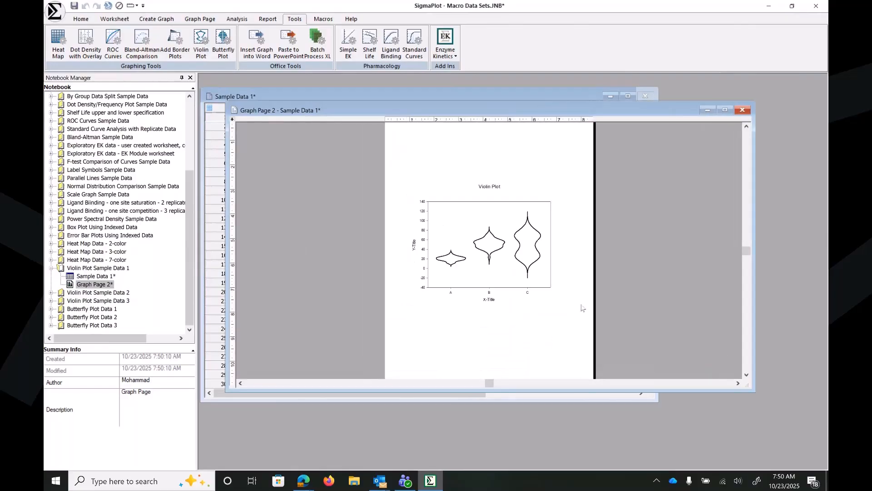
left_click(470, 220)
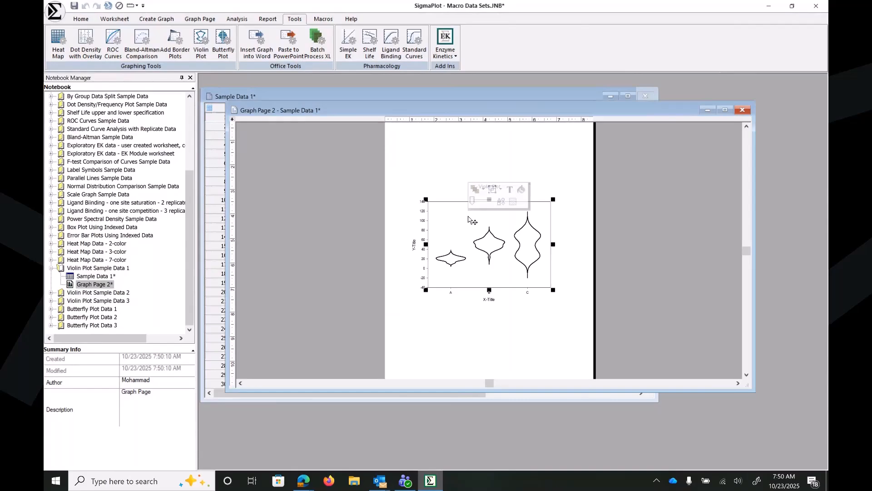
right_click(469, 220)
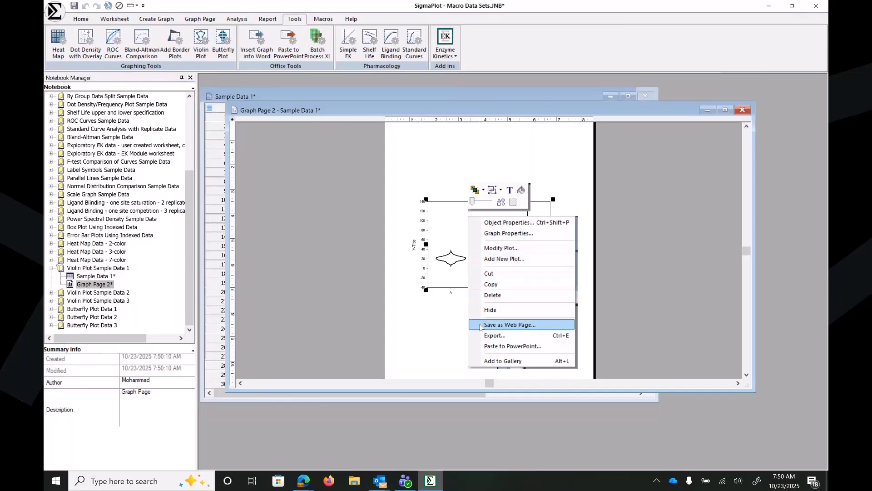
left_click(460, 289)
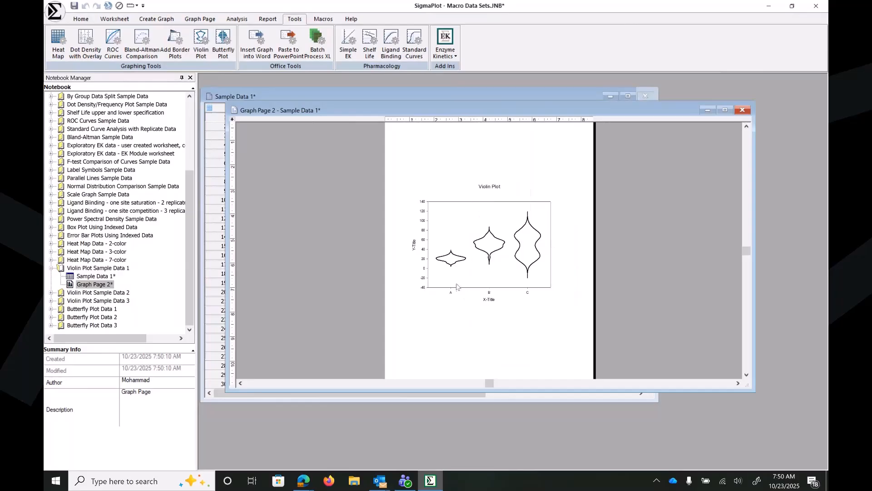
right_click(445, 217)
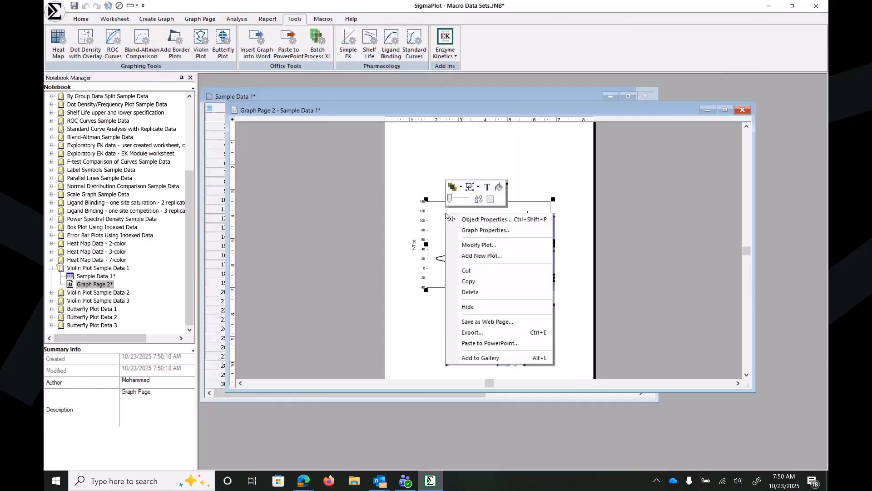
left_click(420, 336)
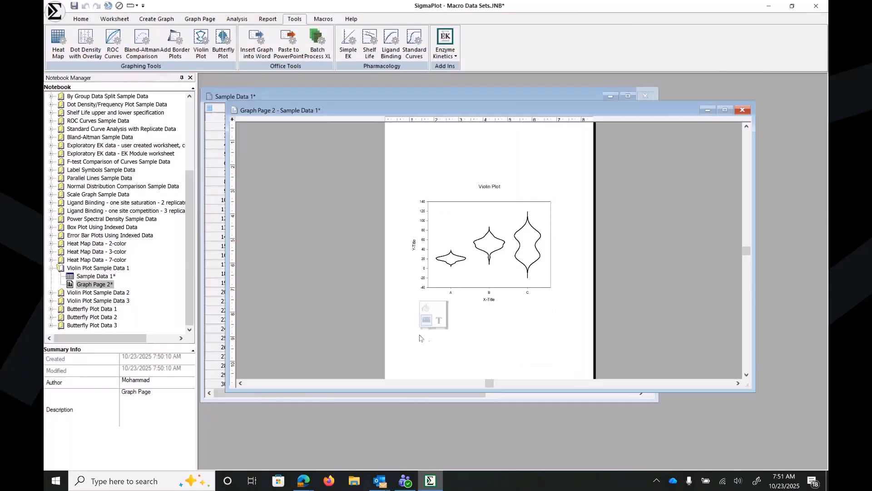
right_click(453, 226)
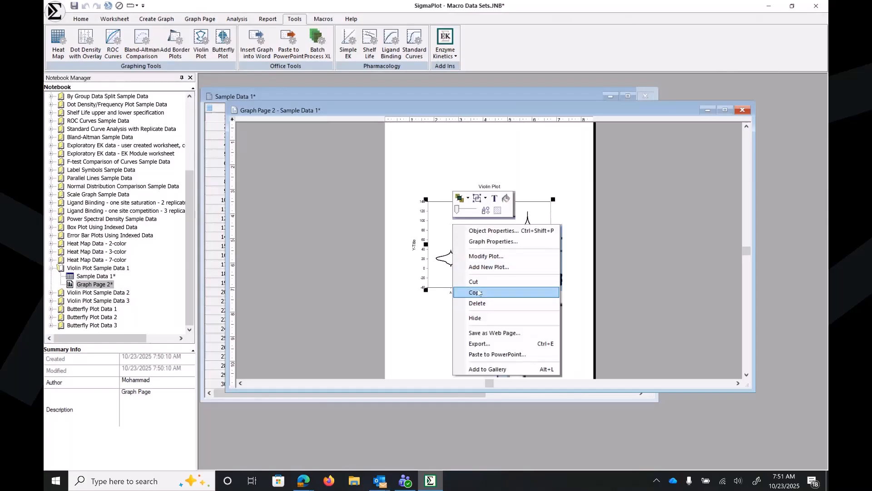
left_click(421, 313)
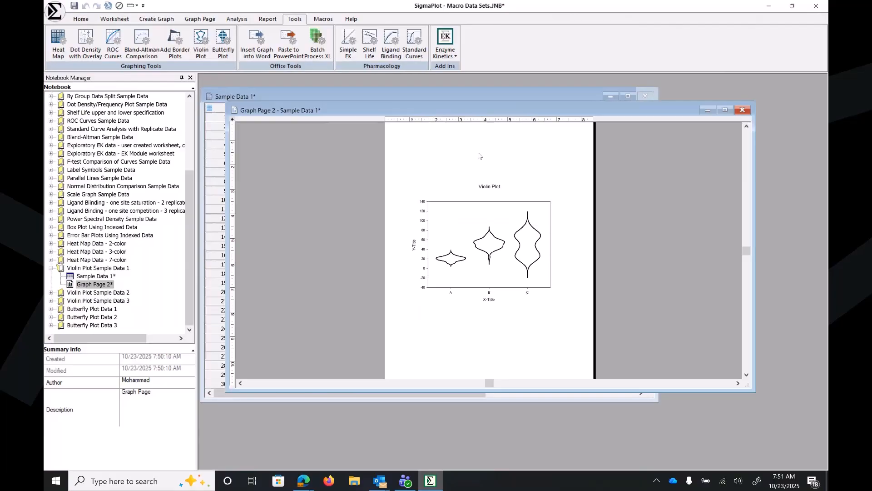
Reposition the graph page window, enlarge the violin plot to about 6.6 in wide by 4.6 in high, and move it up and left.
left_click_drag(475, 113, 480, 99)
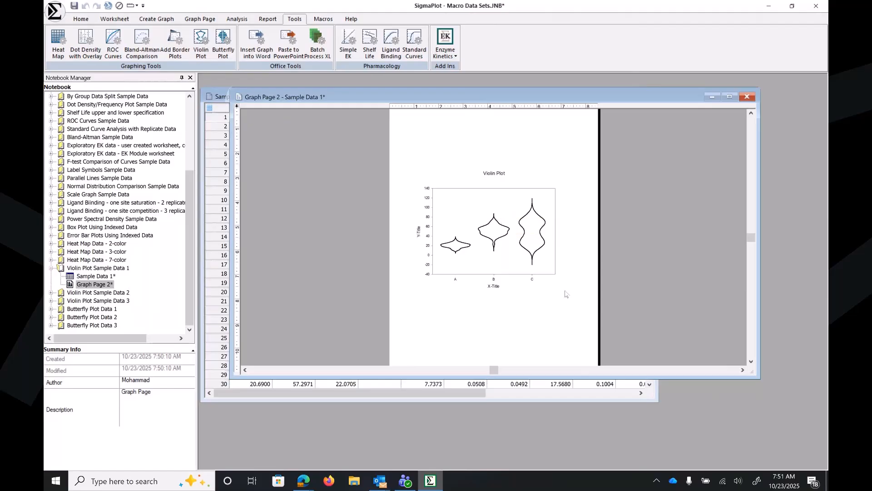
left_click(546, 272)
left_click_drag(558, 276, 587, 304)
left_click_drag(504, 215, 492, 194)
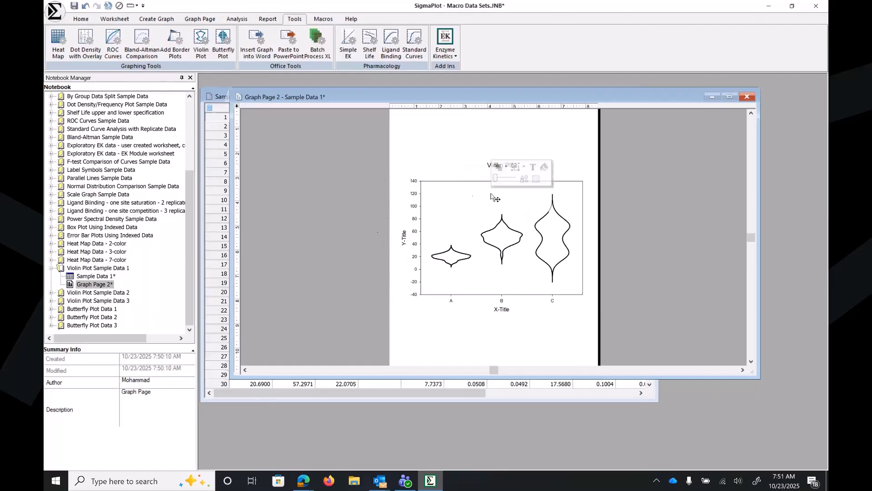
left_click(516, 328)
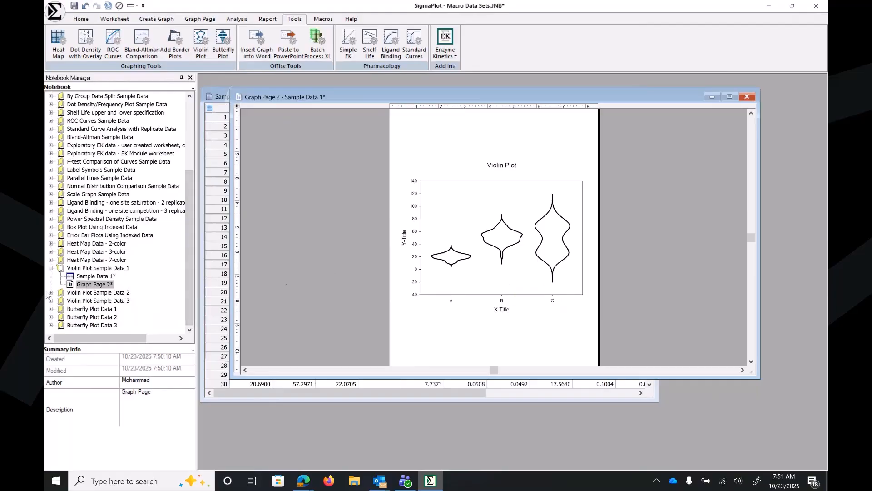
Open the Data from UK Census 2021 worksheet under Butterfly Plot Data 1.
left_click(52, 310)
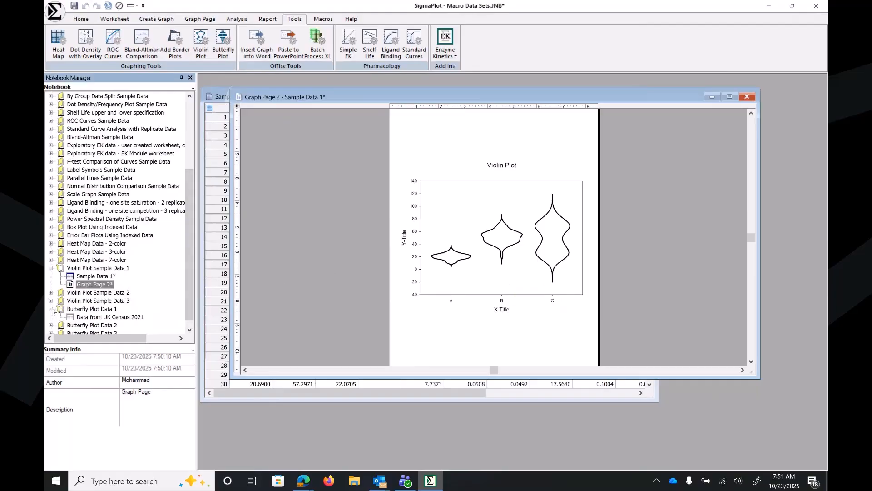
left_click(101, 318)
double_click(101, 318)
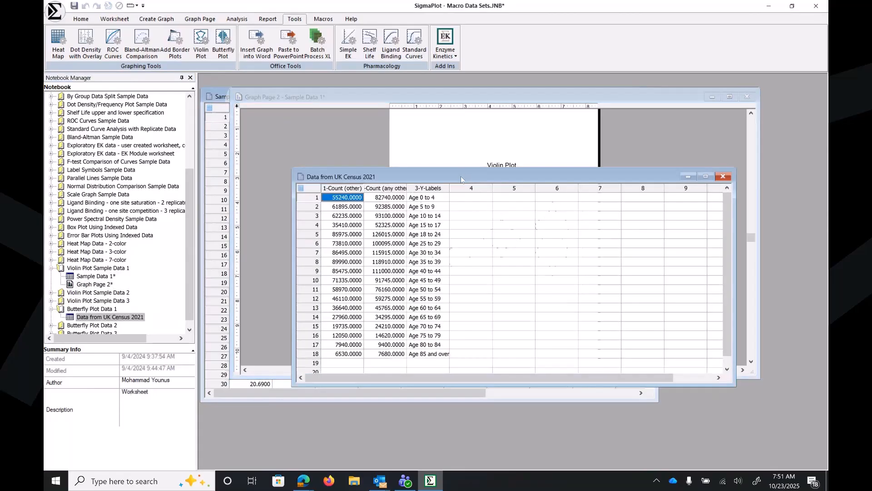
Create a butterfly plot of Count (other) against Count (any other) with Y-Labels, 75% bar width, 0° label rotation and the Grayscale scheme.
left_click(223, 50)
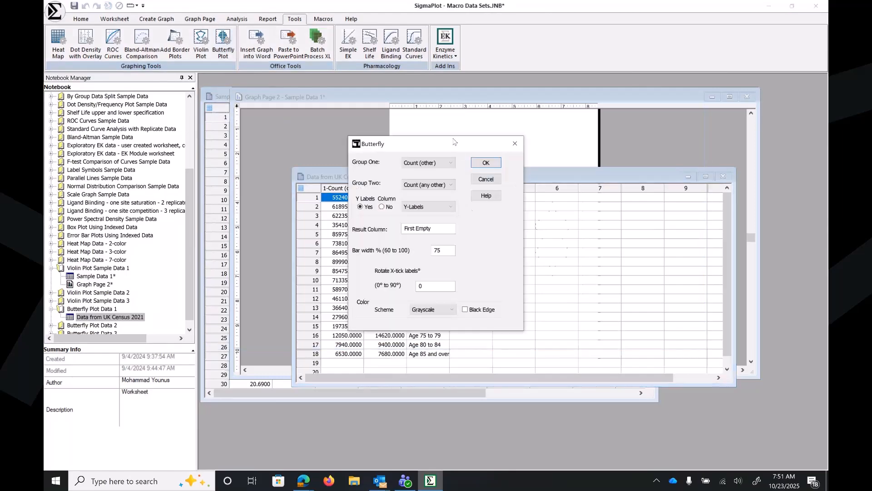
left_click_drag(454, 145, 643, 158)
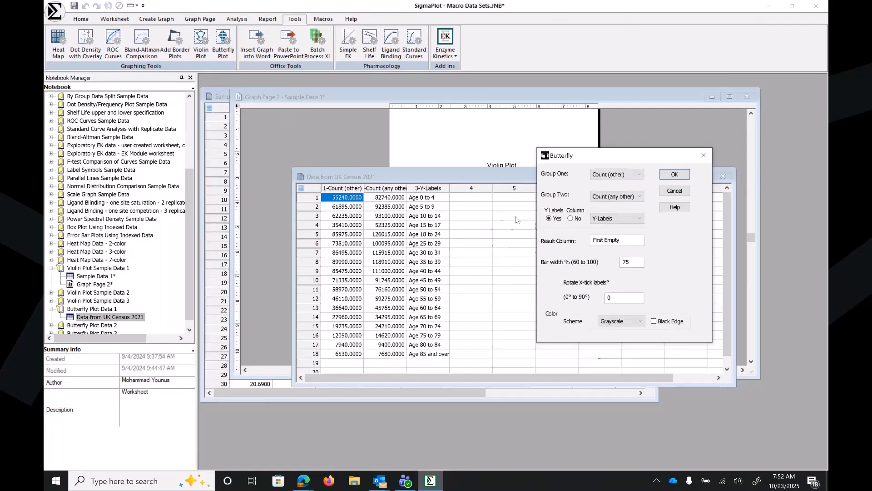
left_click(674, 174)
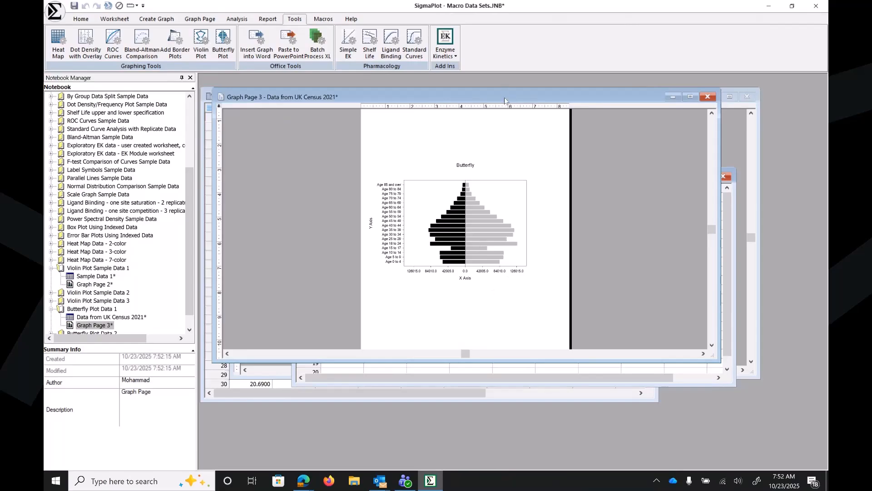
Reposition the grayscale butterfly plot's graph page window to view it, and close that page.
left_click_drag(504, 98, 530, 175)
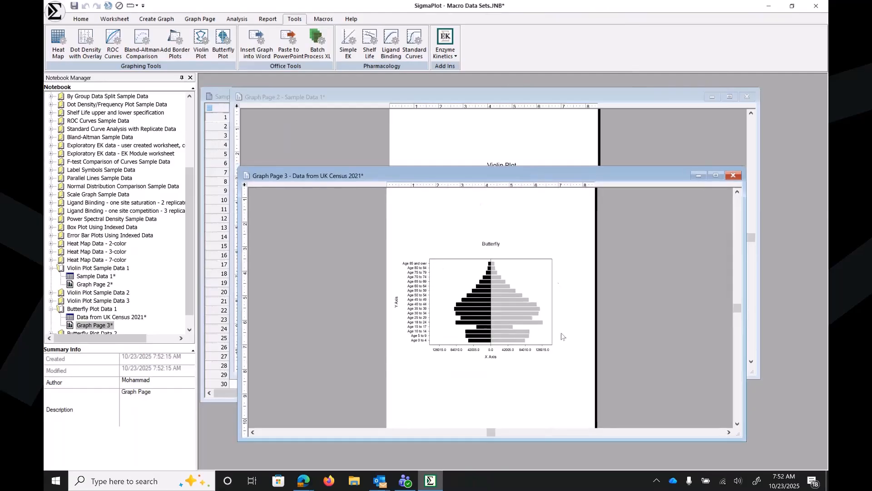
left_click_drag(534, 177, 525, 136)
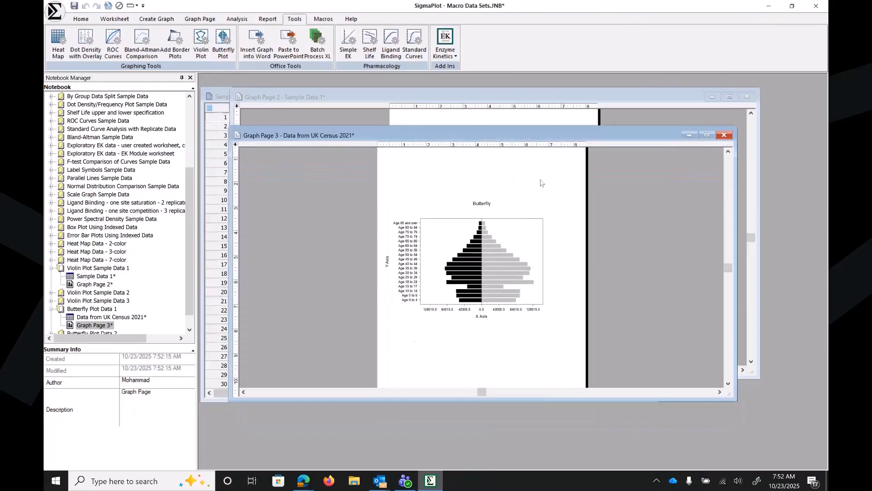
left_click(724, 134)
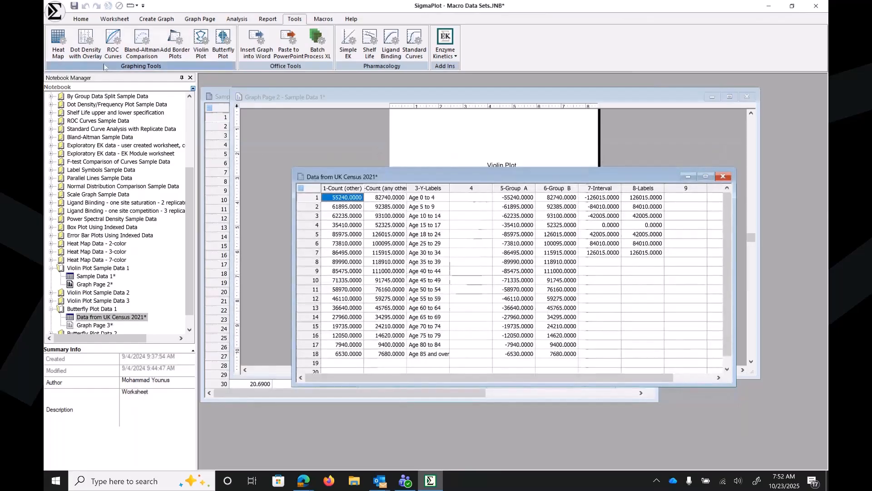
Create another butterfly plot of the UK census counts with the Royality color scheme and black bar edges.
left_click(223, 54)
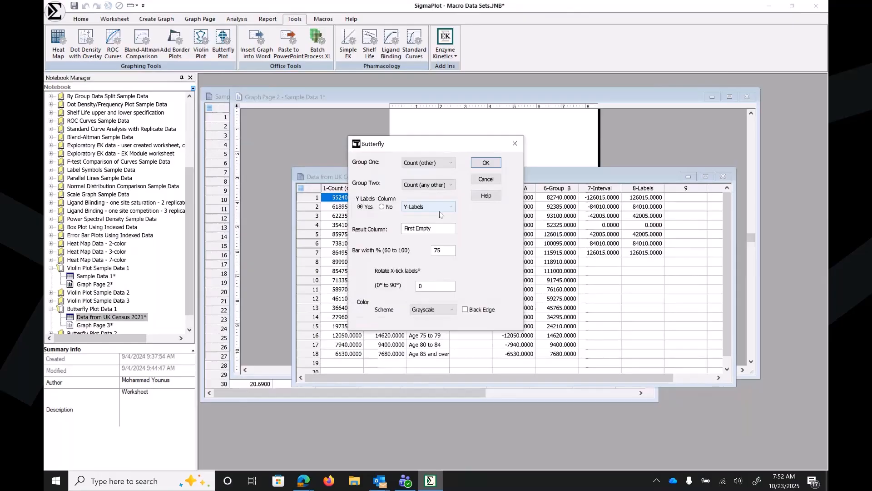
left_click(443, 309)
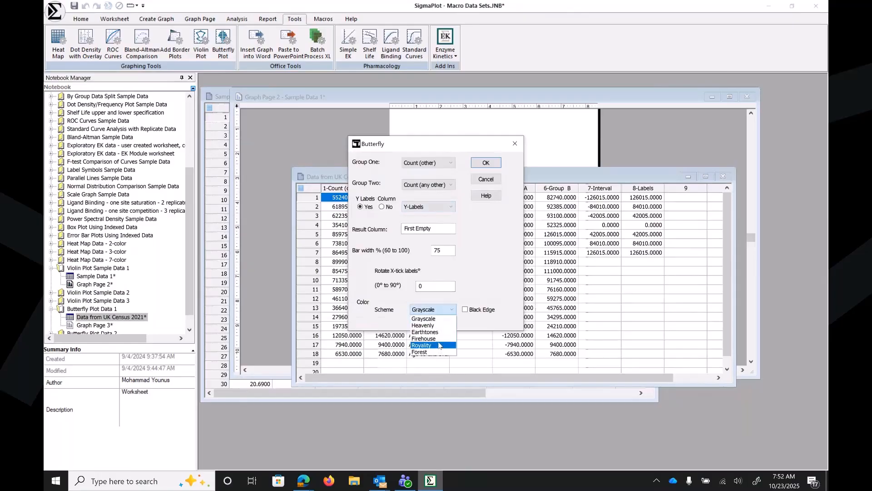
left_click(439, 345)
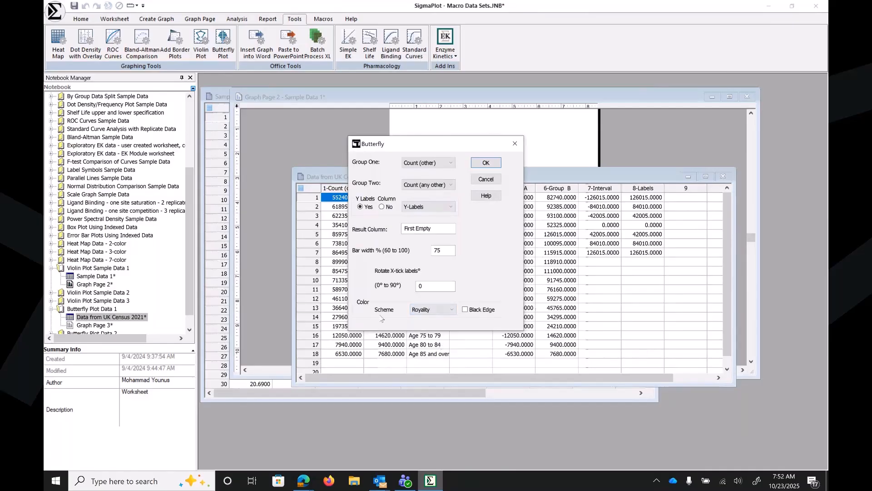
left_click(466, 310)
left_click(482, 166)
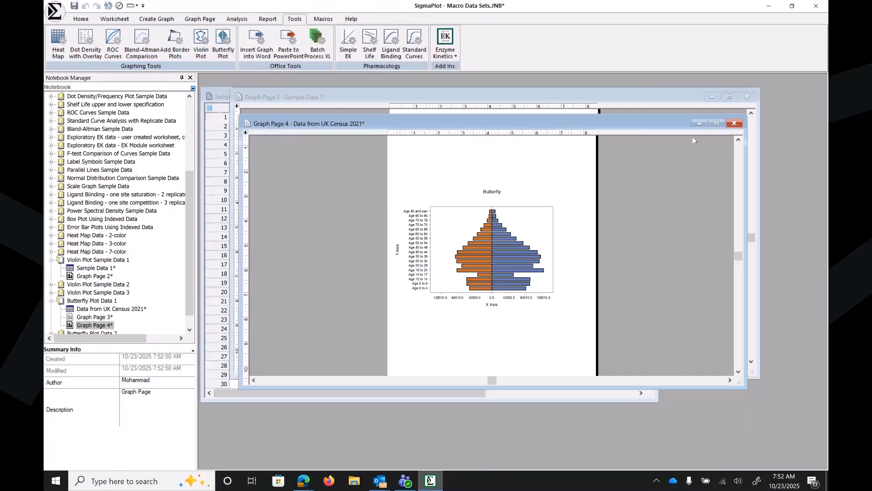
Close the colored butterfly plot page, the violin plot graph page and the Data from UK Census 2021 worksheet.
left_click(733, 124)
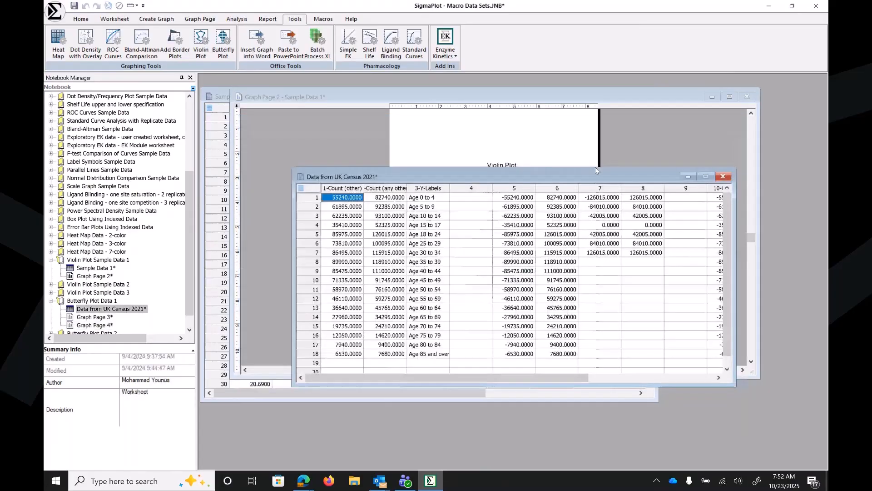
left_click(467, 141)
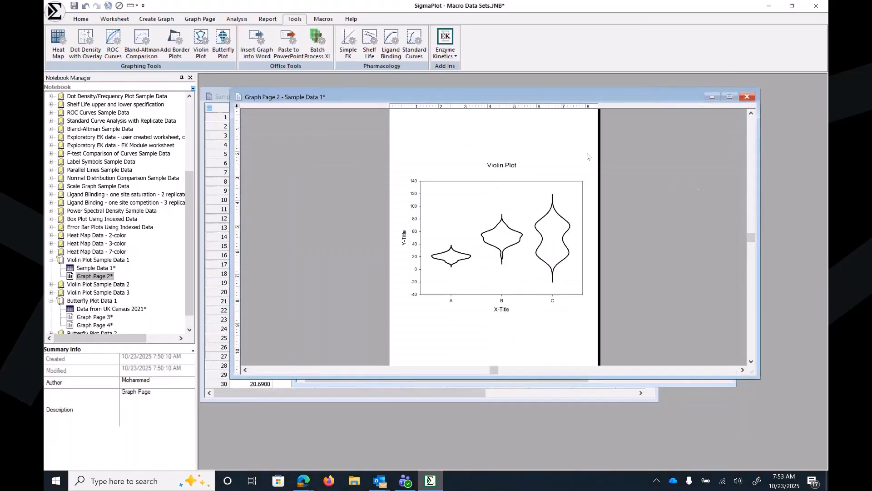
left_click(745, 99)
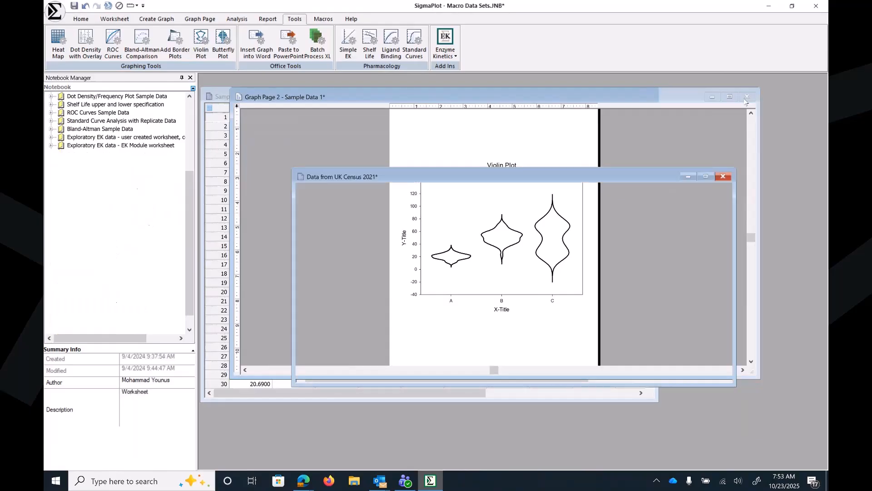
left_click_drag(497, 176, 427, 149)
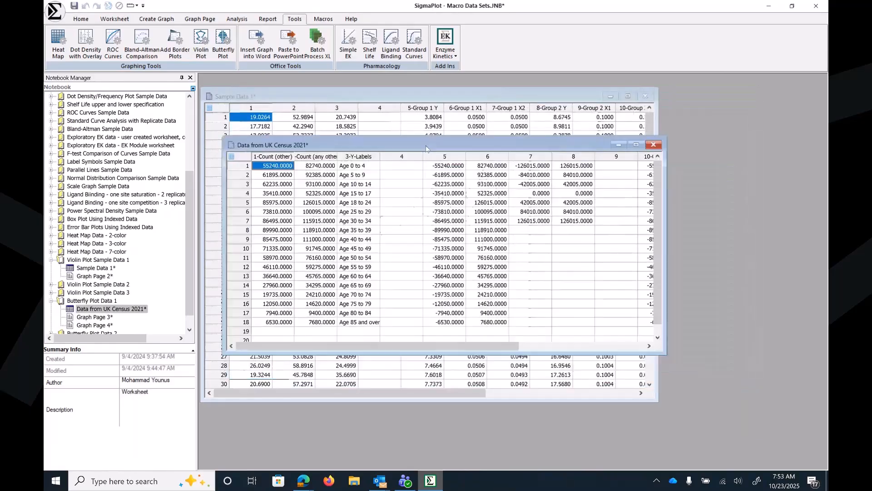
left_click(653, 145)
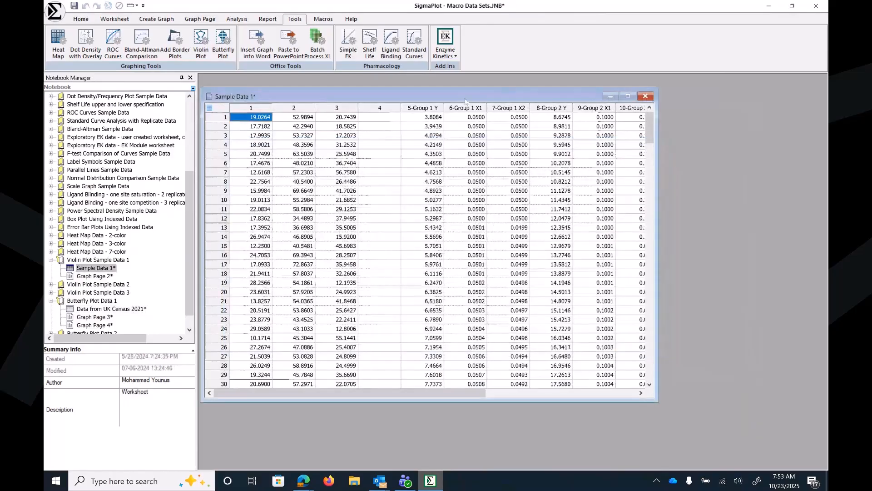
Open the Samples.jnb graph samples notebook and close the Sample Data 1 worksheet.
left_click_drag(465, 100, 541, 96)
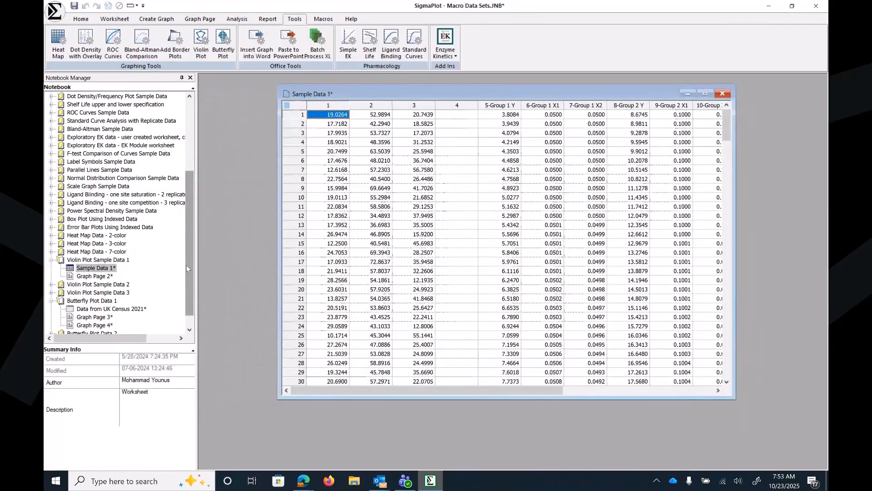
left_click_drag(186, 265, 190, 177)
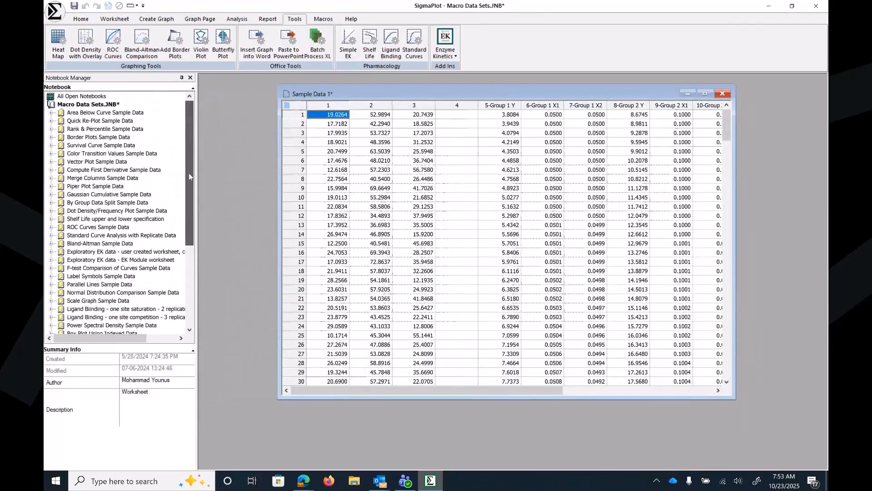
left_click(350, 19)
left_click(250, 43)
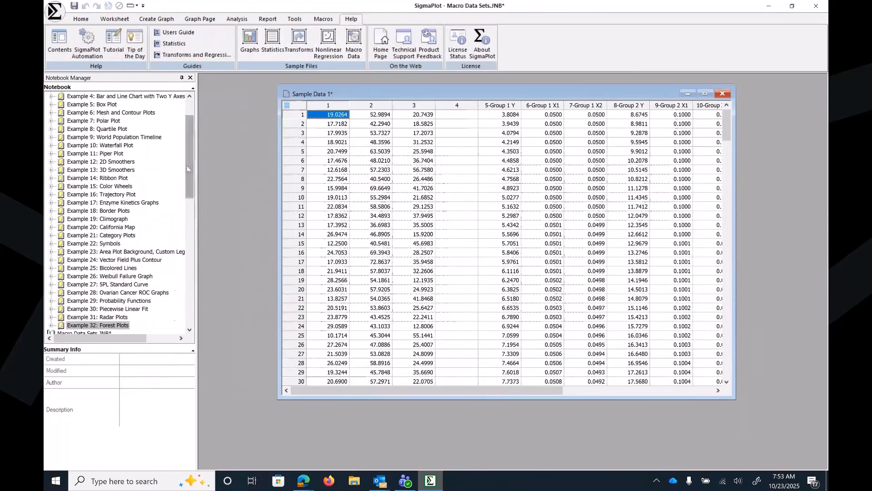
left_click_drag(190, 121, 192, 106)
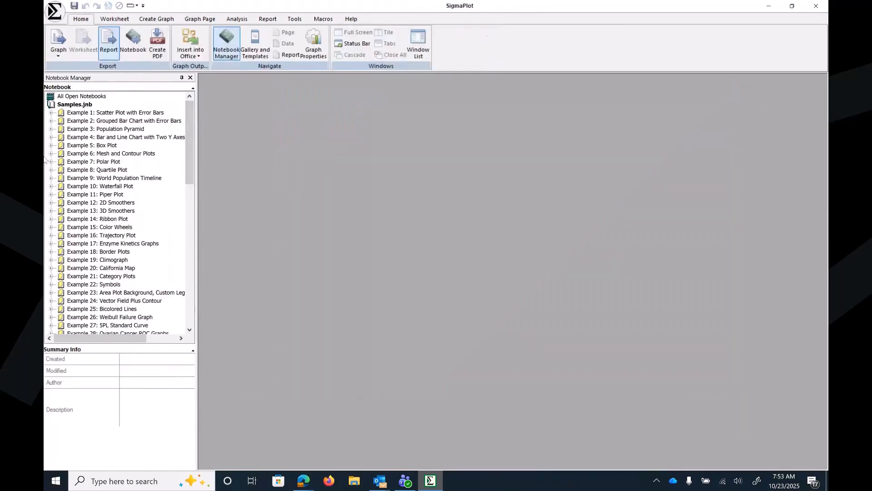
left_click(722, 94)
Open the Data 1 worksheet of Example 1: Scatter Plot with Error Bars and enlarge its window to view the data.
left_click(51, 112)
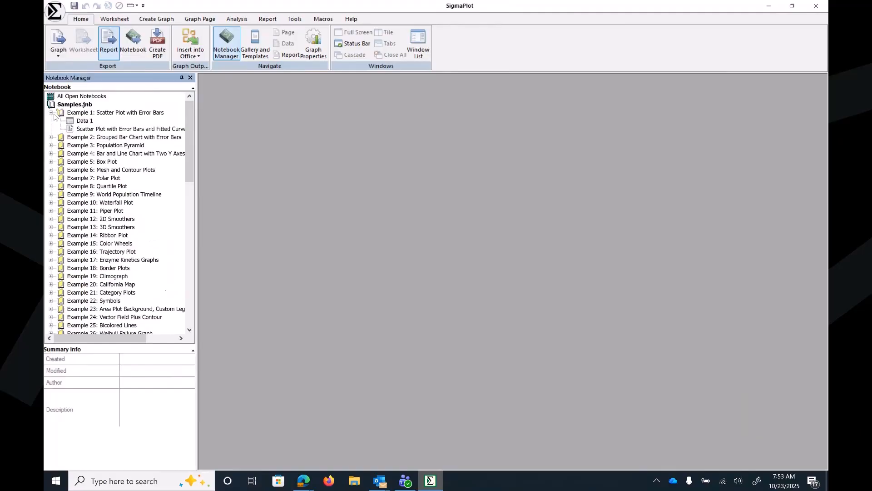
double_click(72, 121)
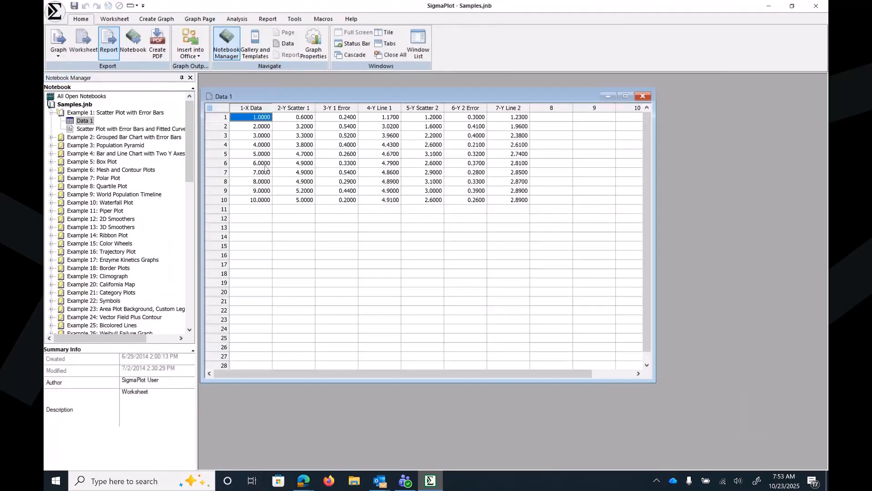
left_click_drag(453, 96, 480, 110)
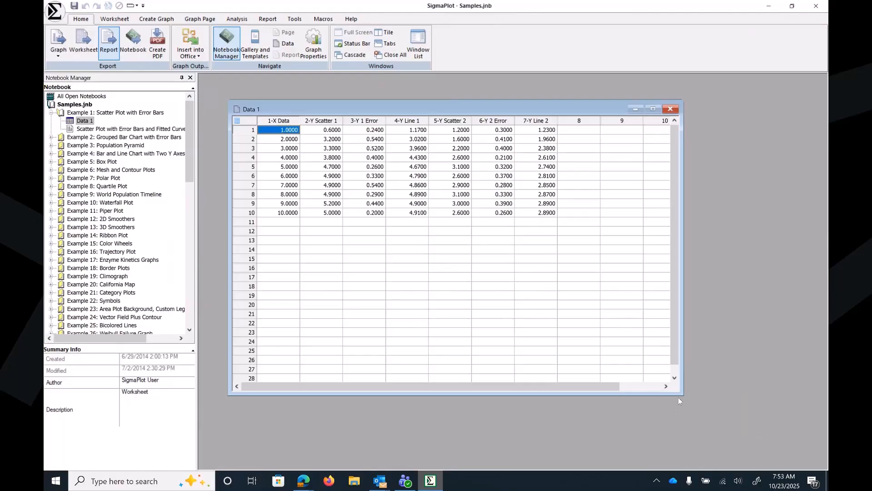
left_click_drag(680, 398, 724, 427)
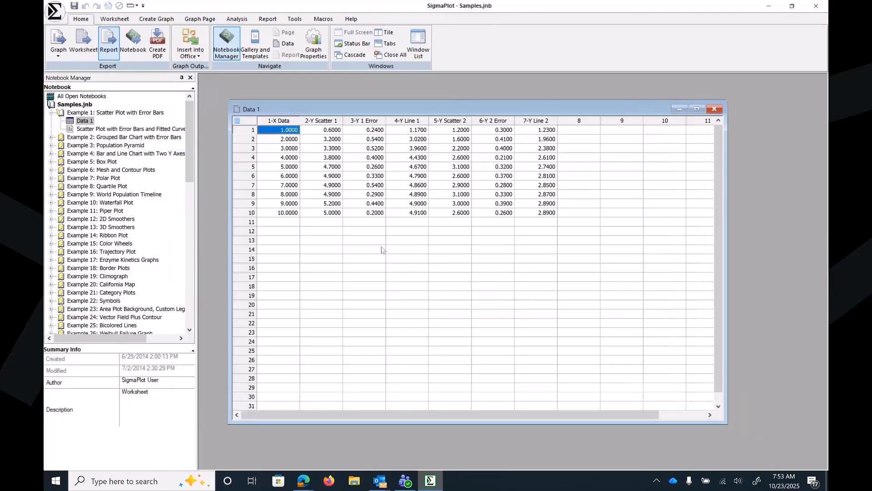
Copy the entire data block of the Data 1 worksheet and paste it starting at row 18 of the X Data column.
left_click(247, 122)
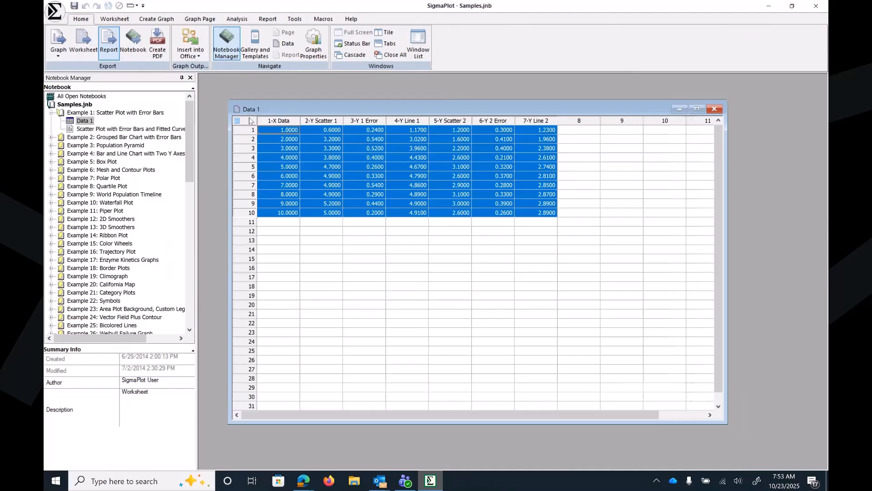
right_click(275, 139)
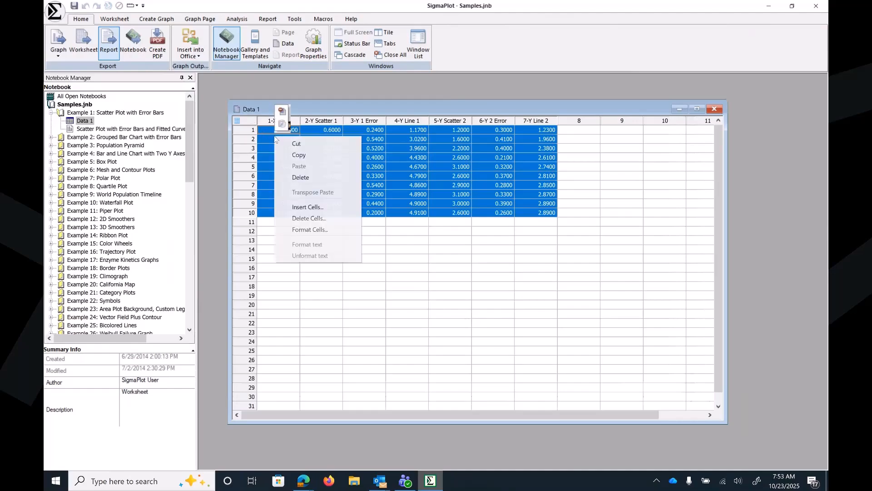
left_click(316, 159)
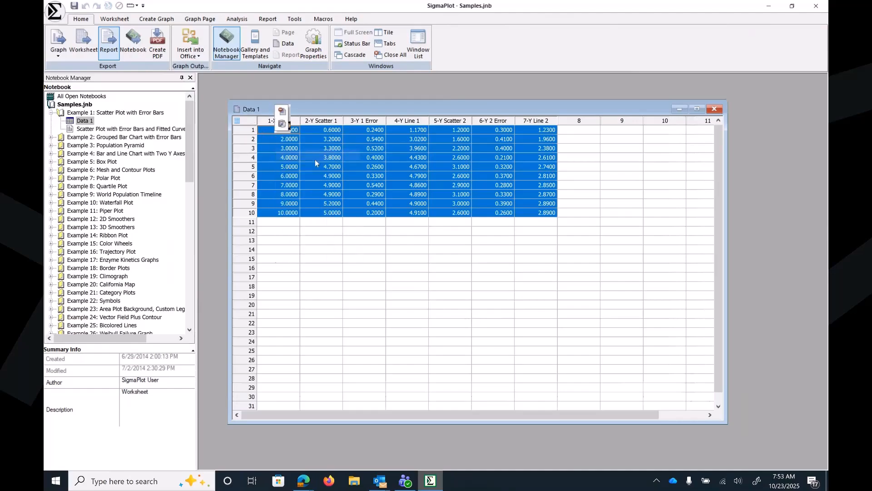
left_click(291, 291)
right_click(291, 293)
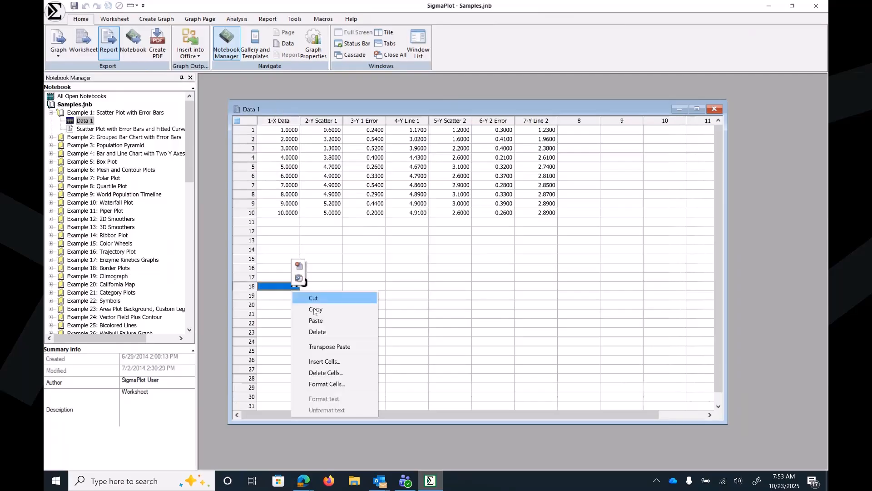
left_click(321, 320)
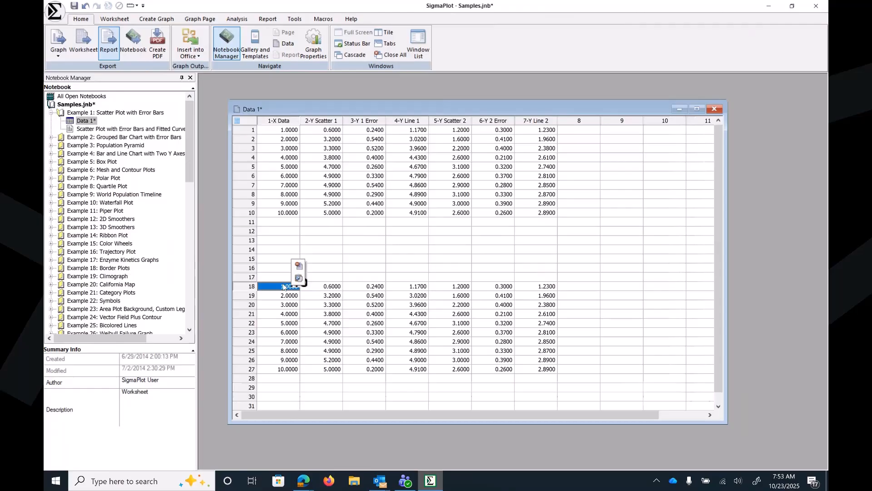
Delete the pasted data block in rows 18 to 27 and select the first cell of column 9.
left_click_drag(283, 286, 545, 374)
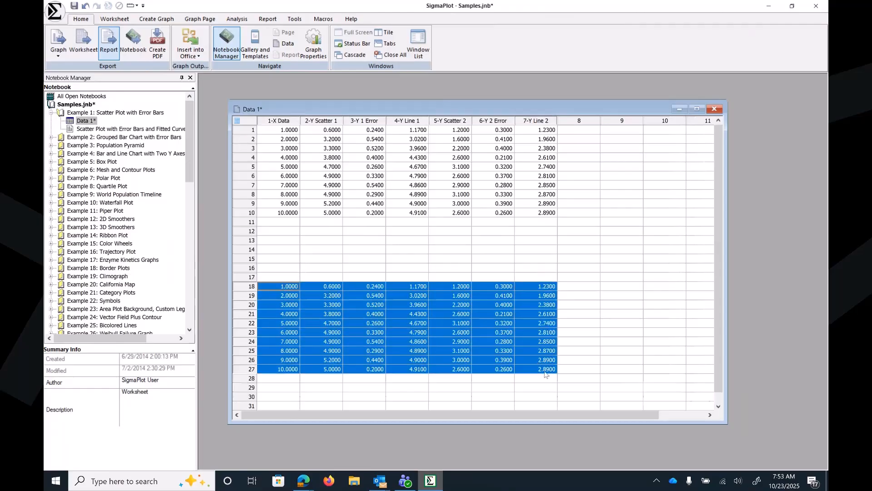
key("Delete")
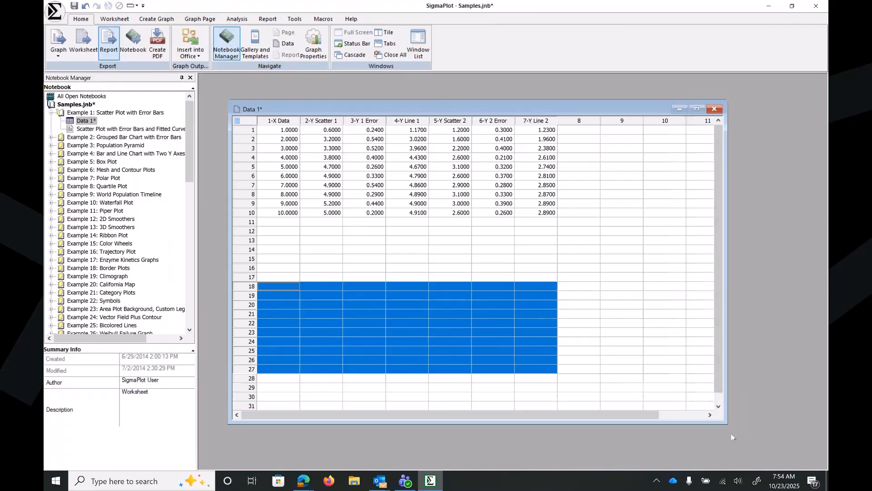
left_click(620, 132)
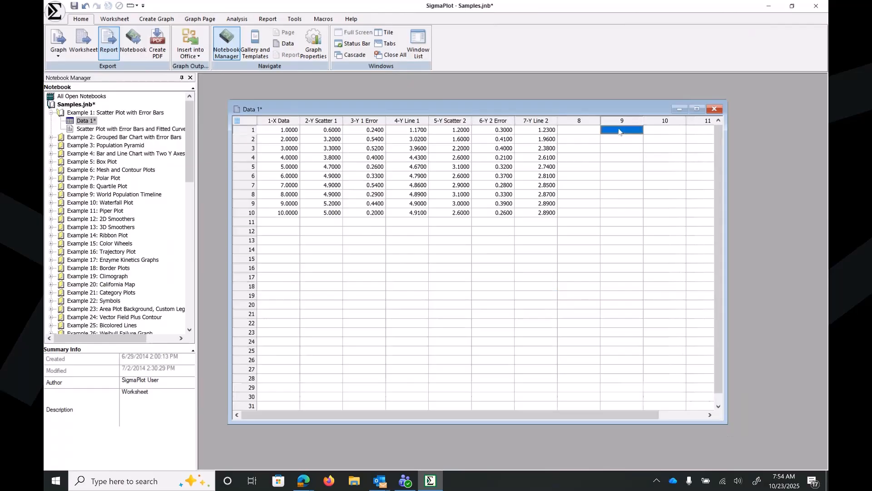
Examine the file formats available for importing data, and leave the import without choosing a file.
left_click(53, 14)
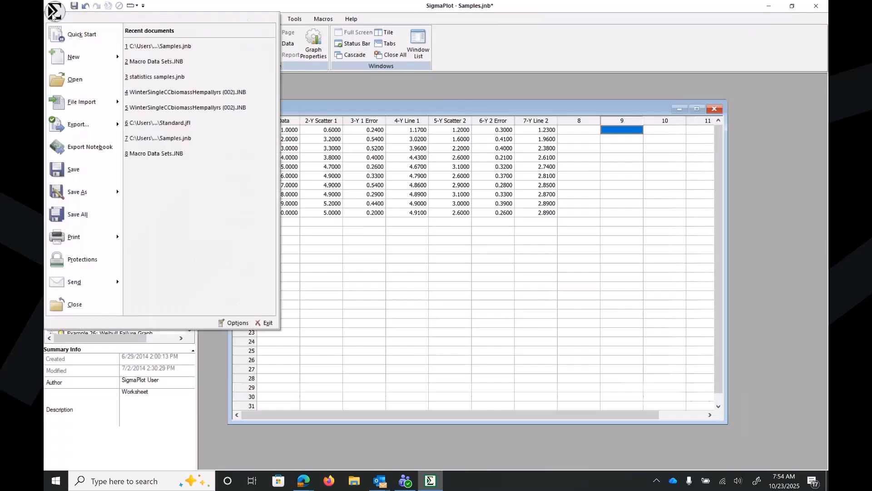
left_click(63, 105)
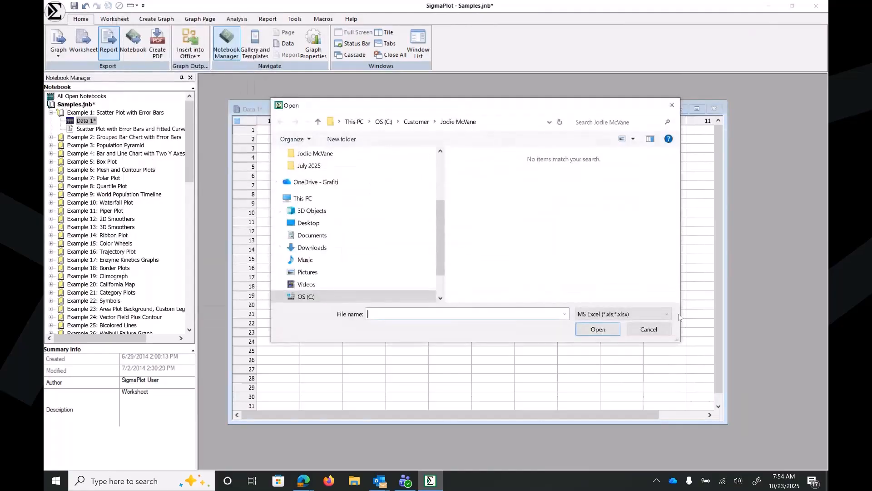
left_click(667, 315)
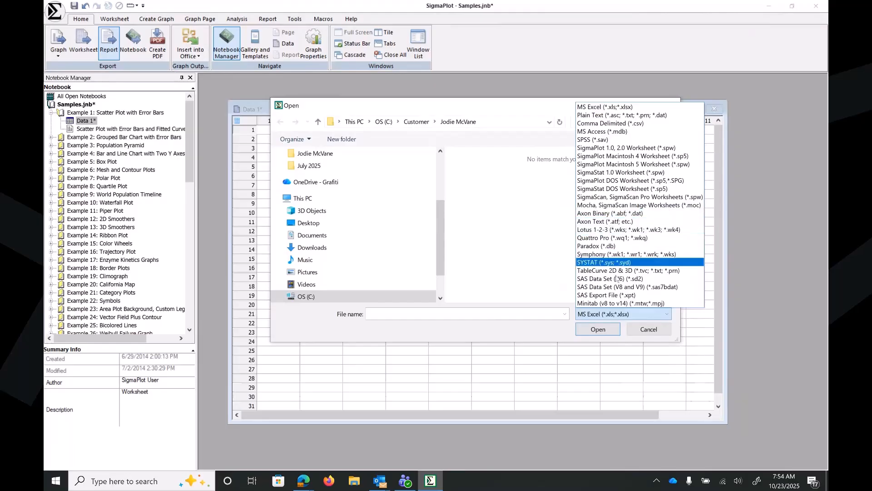
left_click(527, 283)
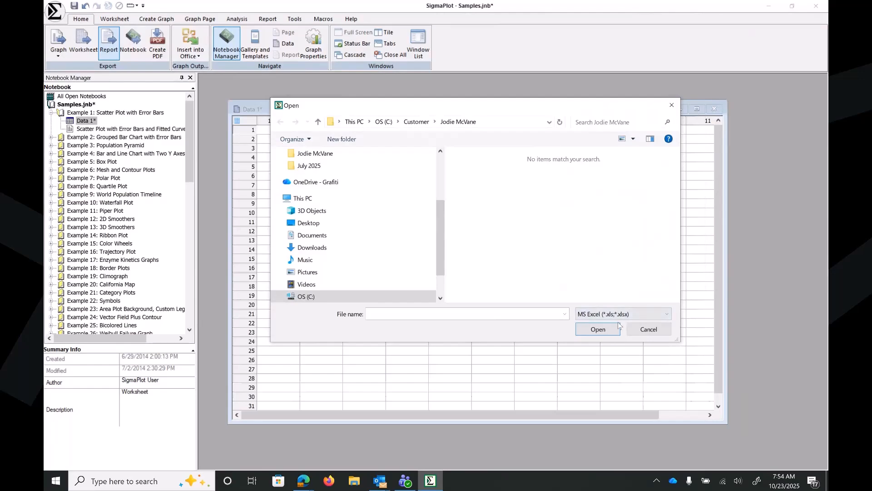
left_click(654, 333)
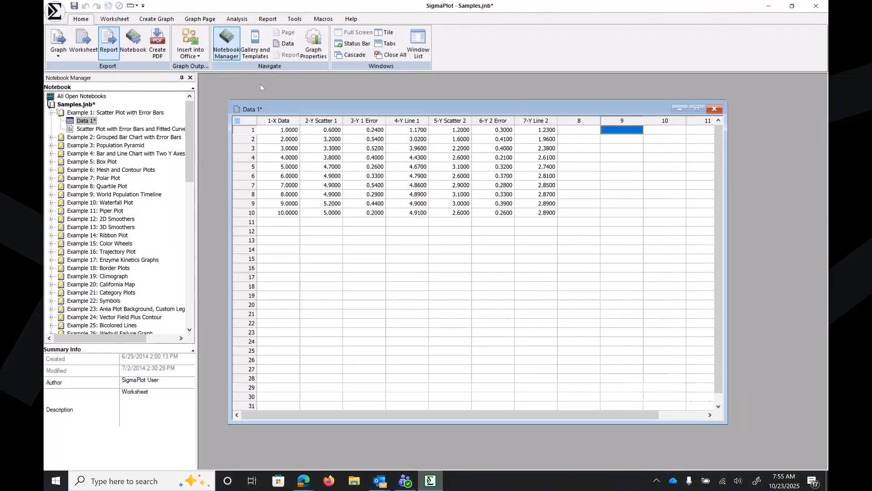
Start a line/scatter graph with multiple error bars, using Worksheet Columns as symbol values and the X Many Y data format.
left_click(150, 20)
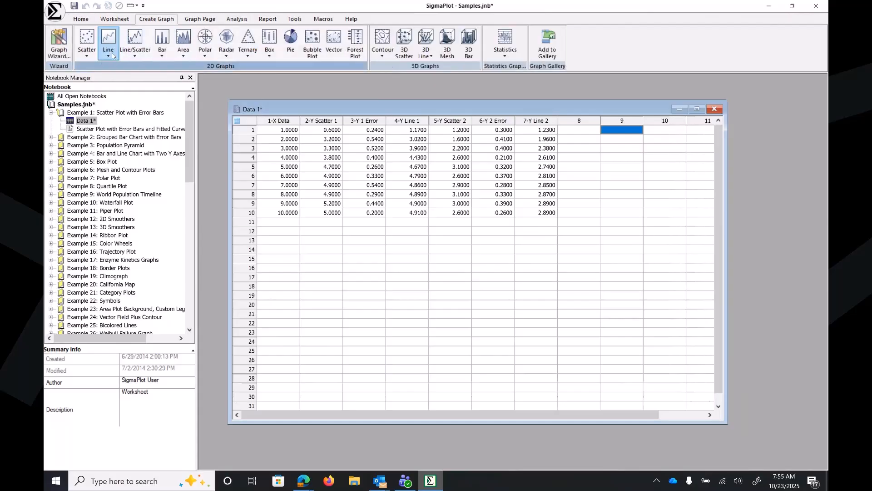
left_click(135, 51)
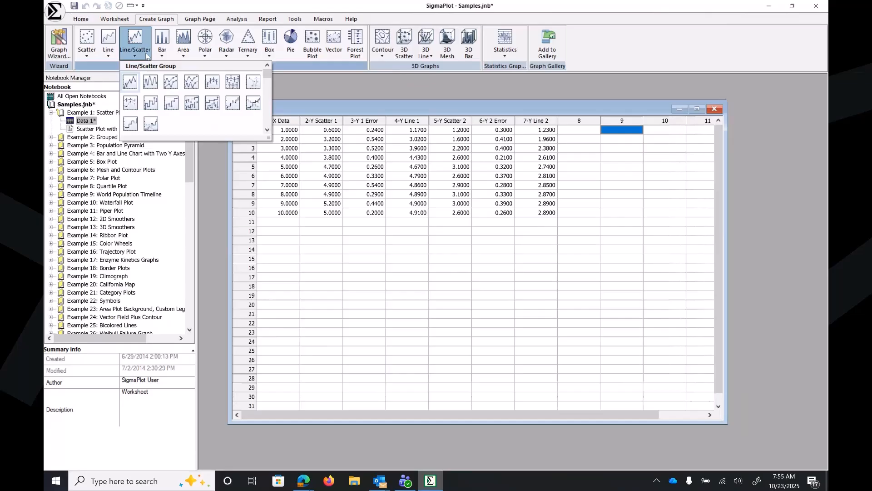
left_click(232, 84)
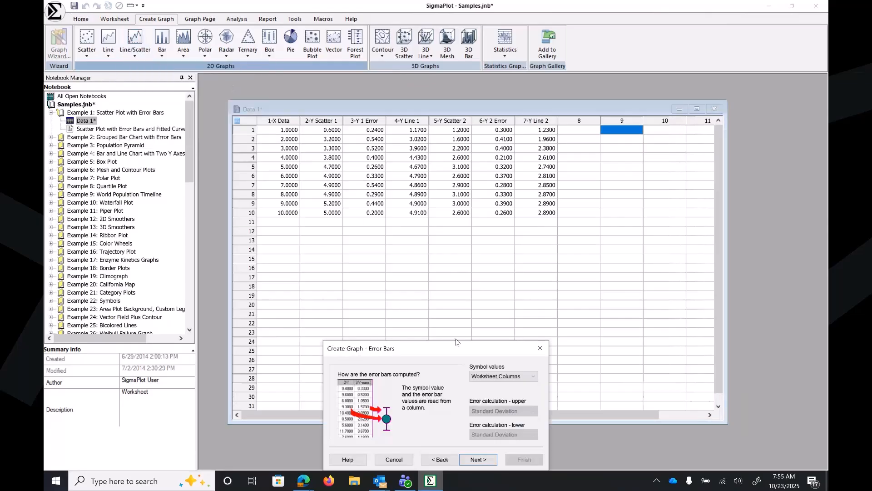
left_click_drag(457, 348, 452, 271)
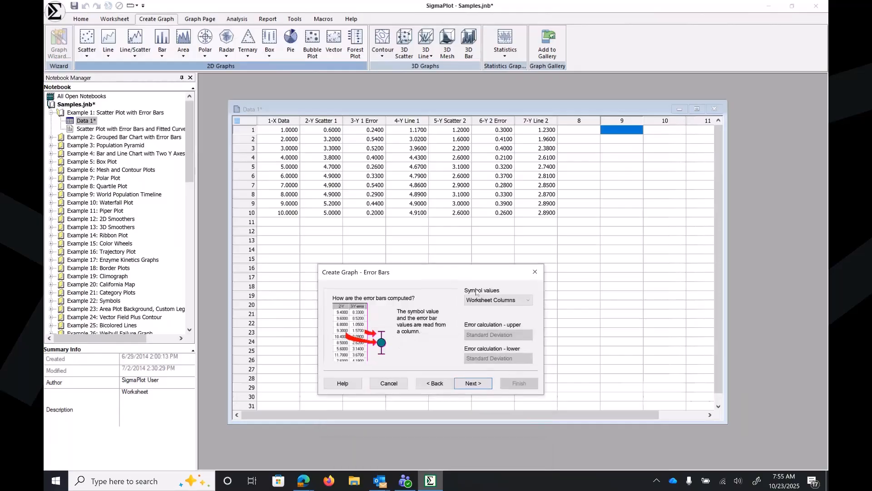
left_click(487, 383)
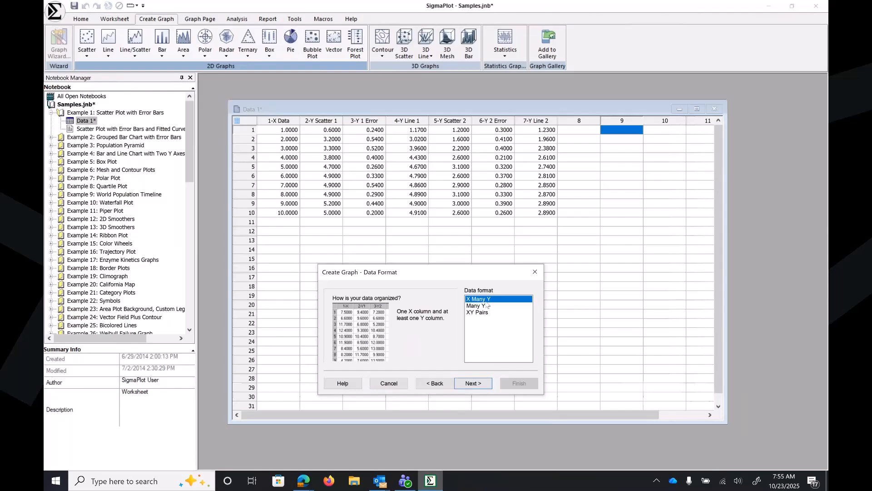
left_click(474, 383)
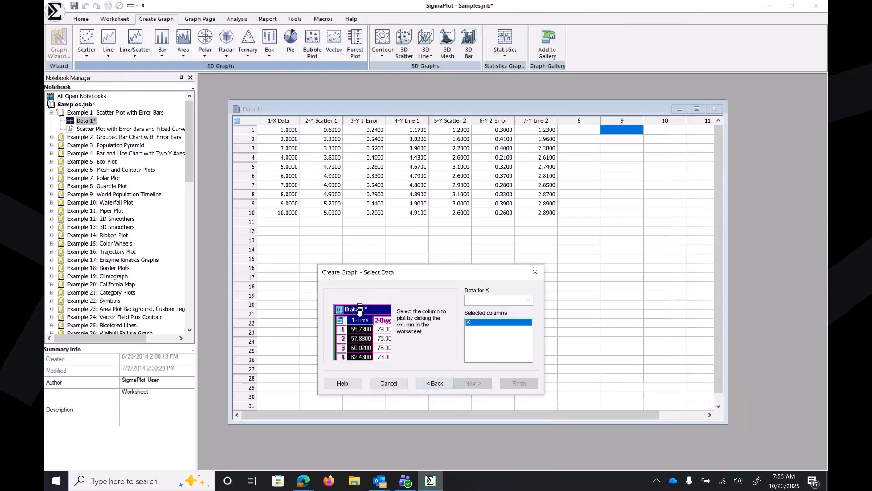
Plot X Data against Y Scatter 1 with Y 1 Error and Y Scatter 2 with Y 2 Error, and reposition the graph page.
left_click(270, 116)
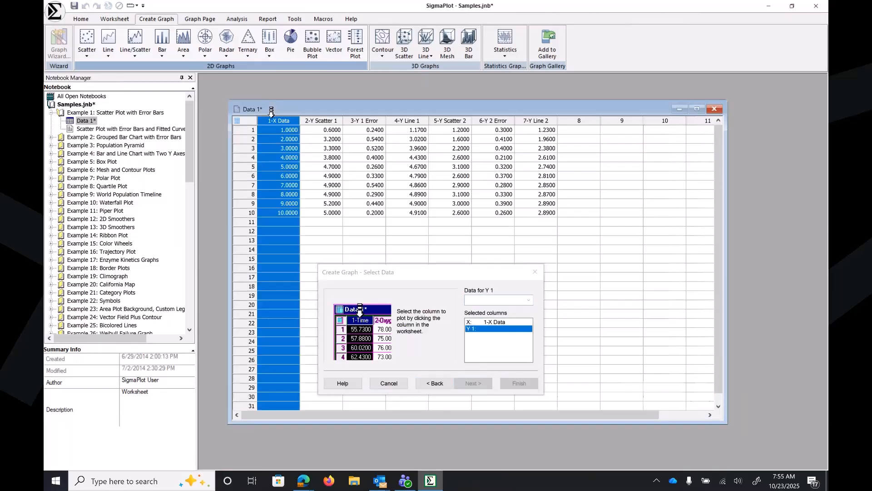
left_click(335, 117)
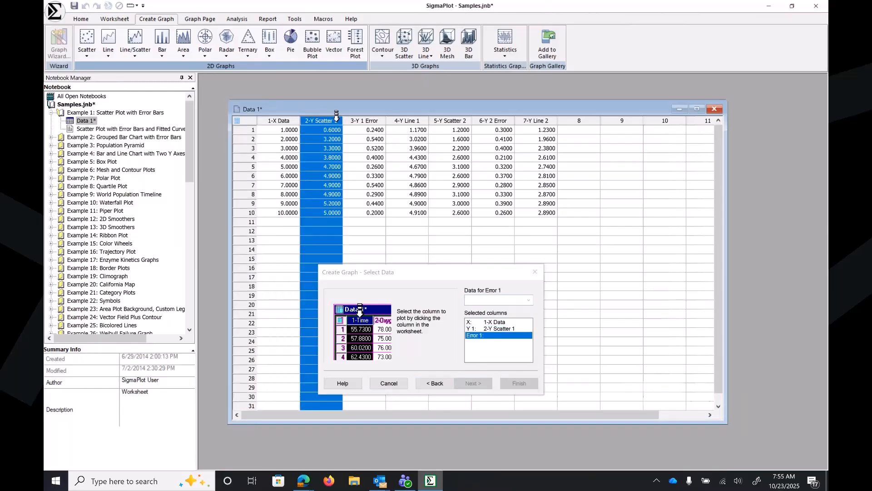
left_click(360, 118)
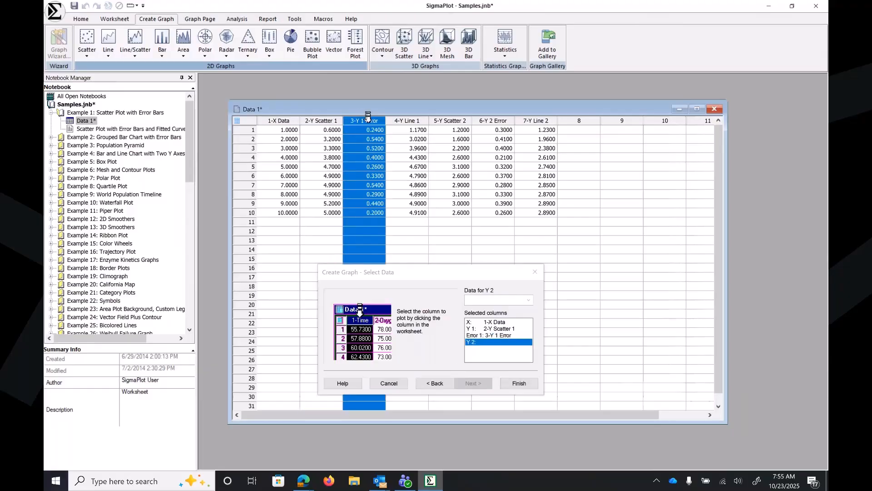
left_click(438, 116)
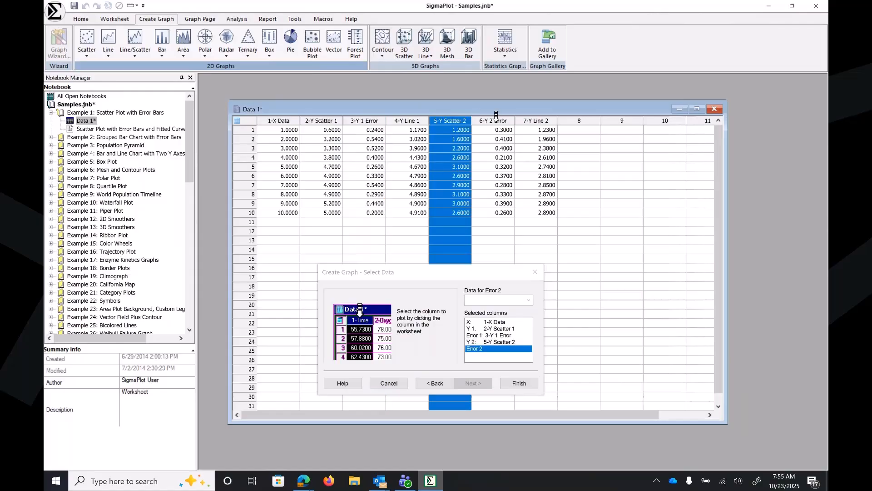
left_click(479, 118)
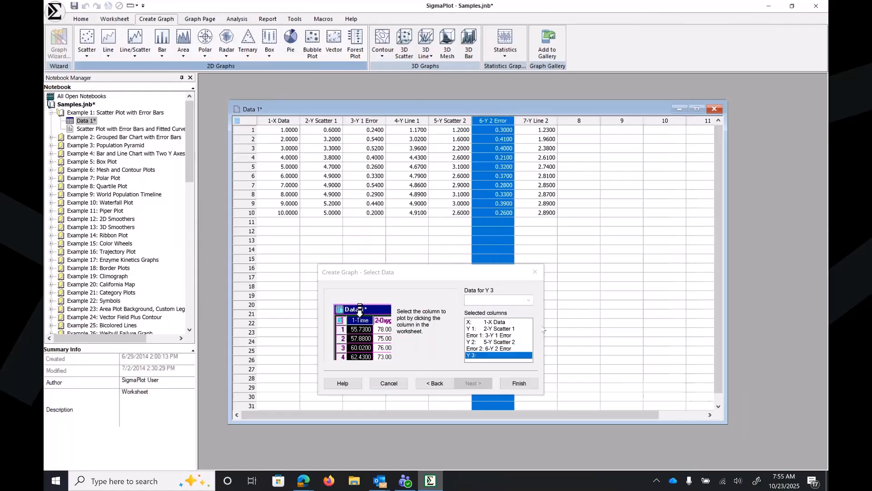
left_click(527, 383)
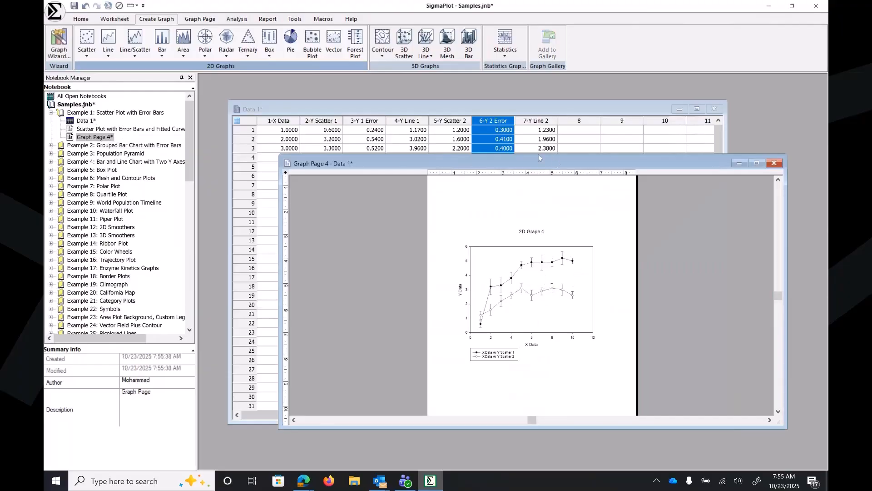
left_click_drag(556, 161, 502, 138)
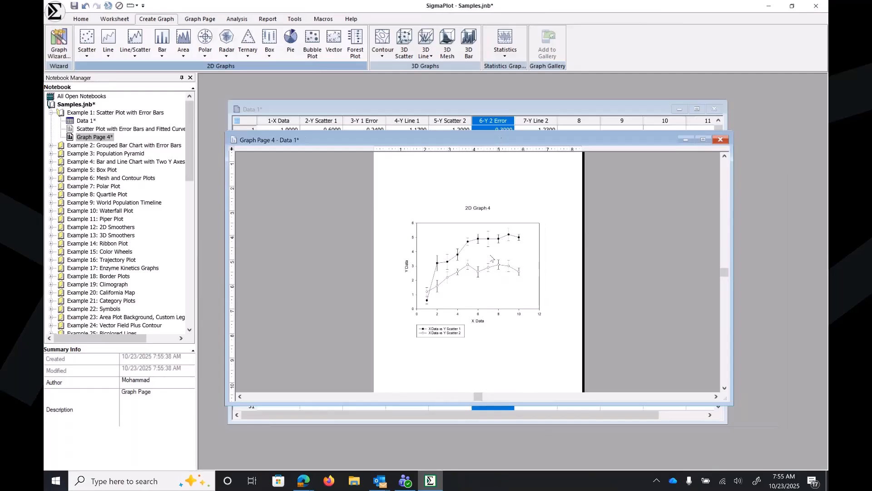
mouse_move(491, 258)
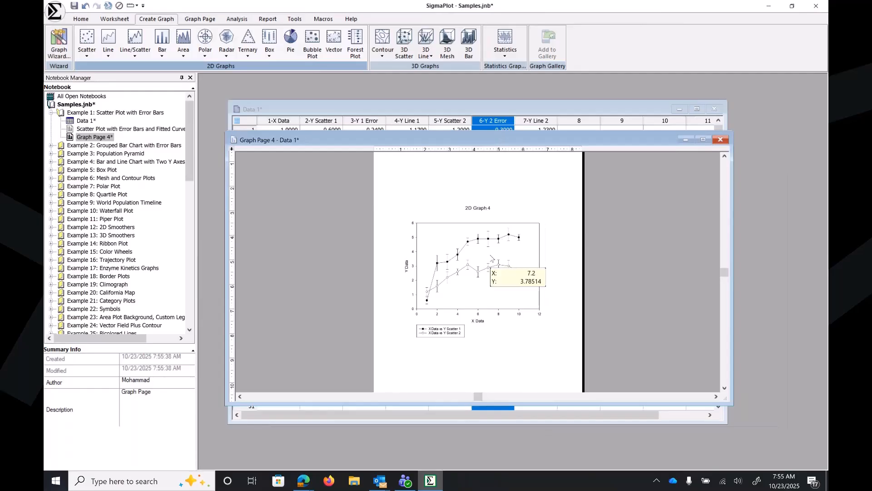
double_click(491, 258)
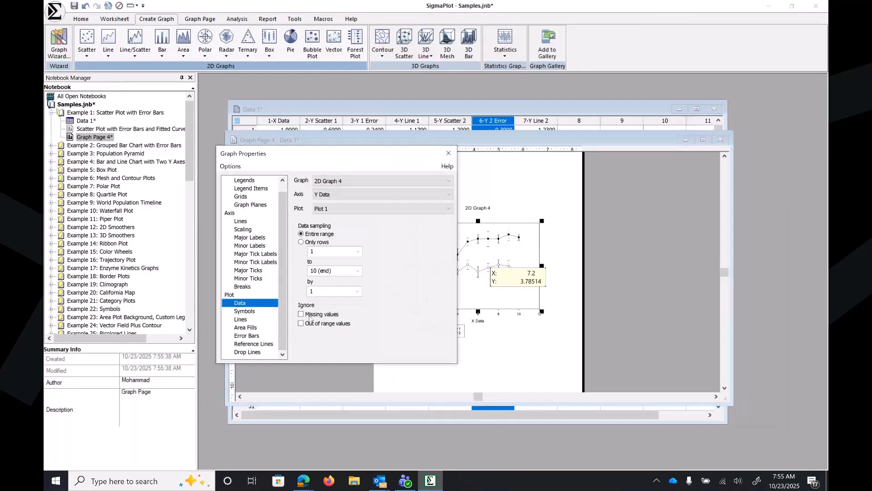
left_click(247, 327)
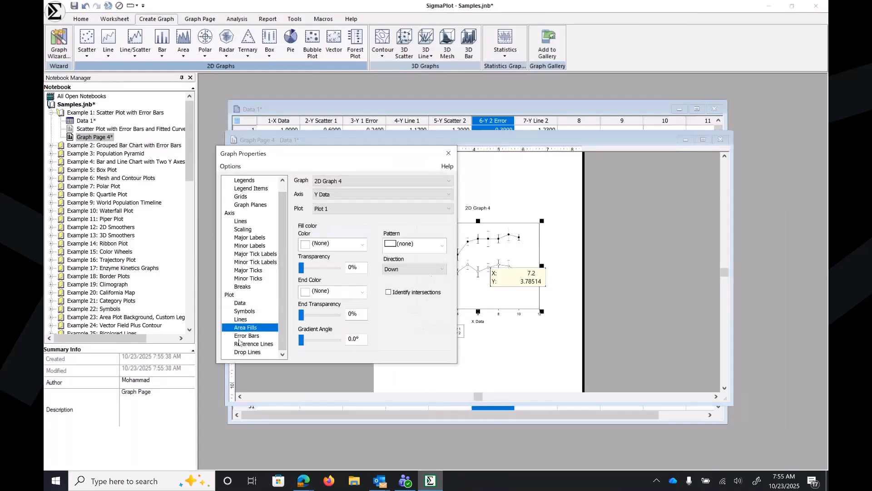
left_click(449, 153)
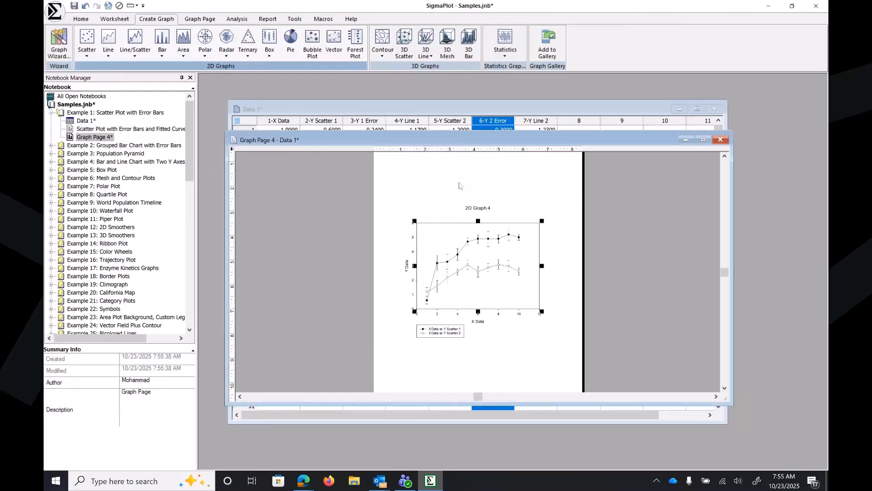
Set the area fill direction of Plot 1 in 2D Graph 4 to Band, and close the graph page.
double_click(448, 237)
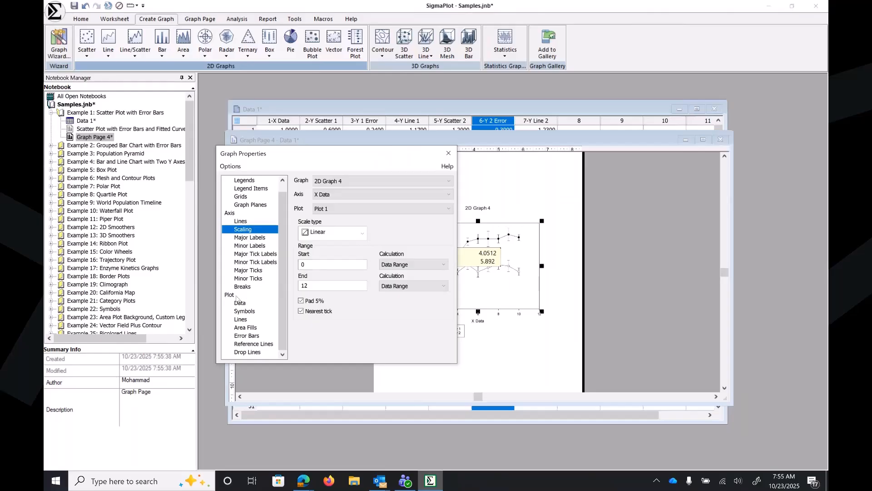
left_click(242, 327)
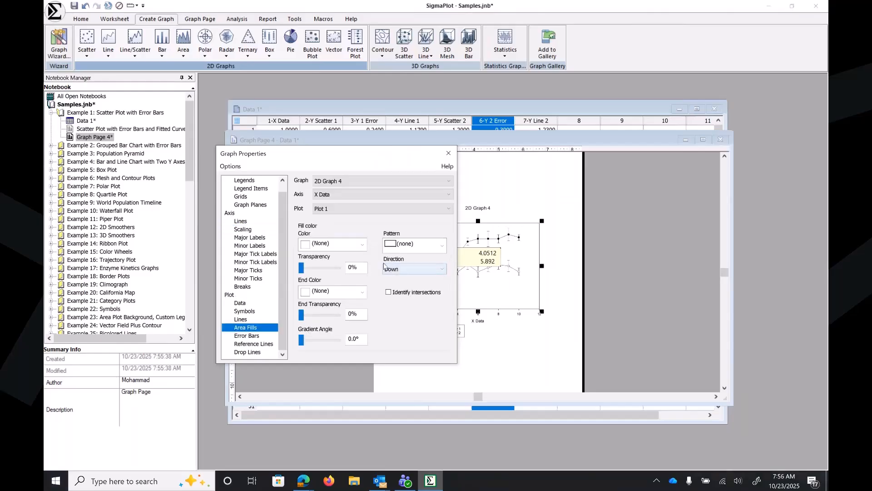
left_click(443, 271)
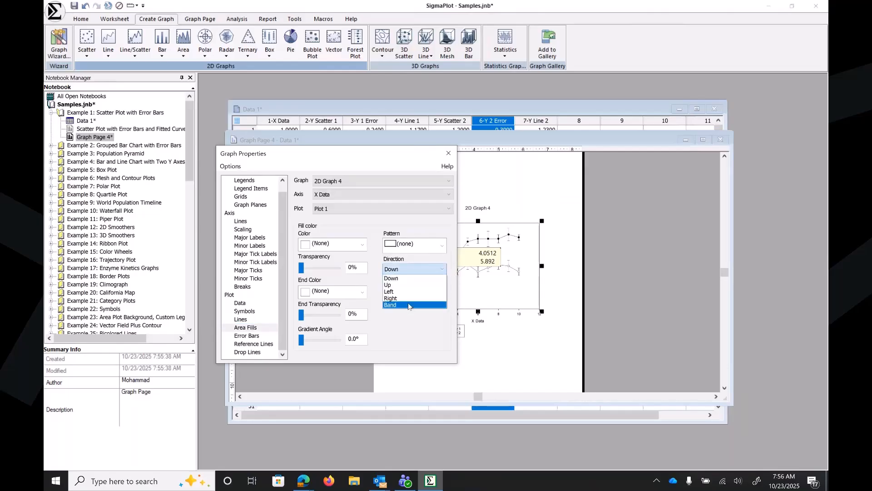
left_click(409, 305)
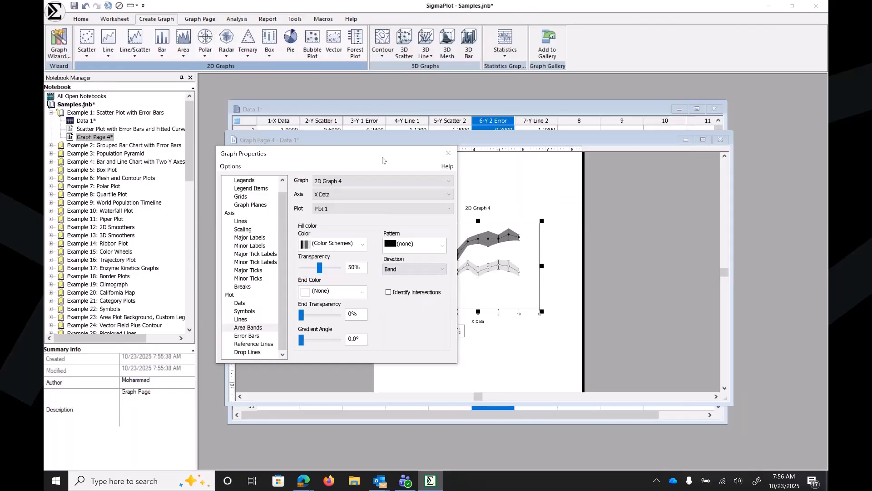
left_click_drag(382, 159, 325, 153)
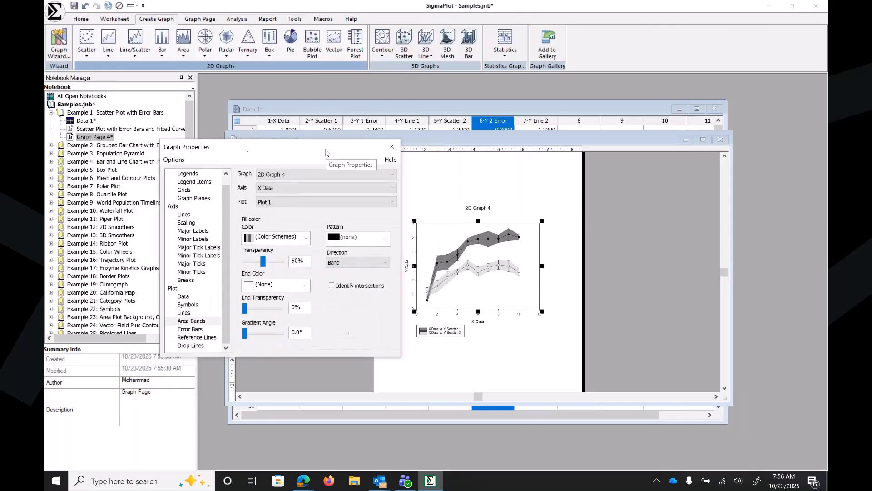
left_click(390, 147)
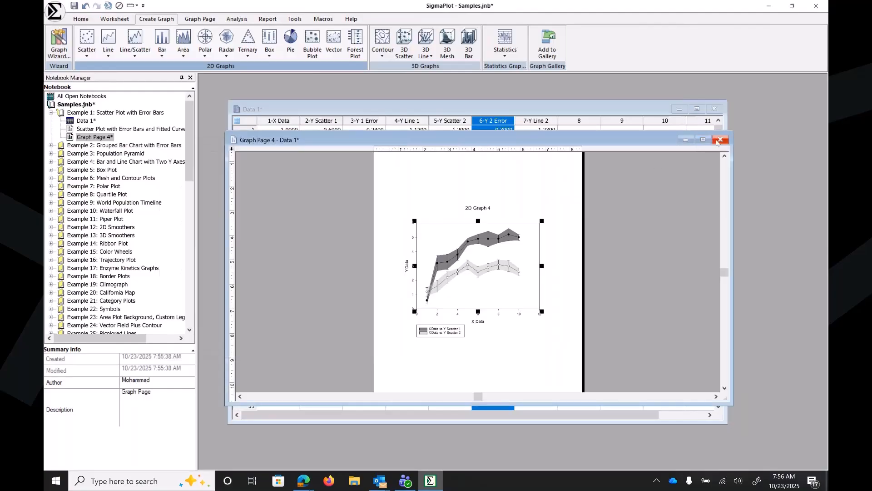
left_click(721, 140)
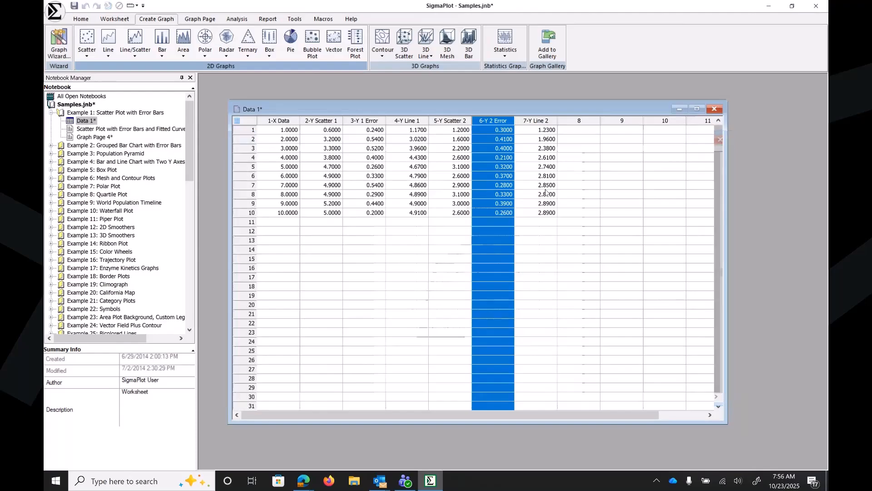
left_click(59, 16)
left_click(73, 57)
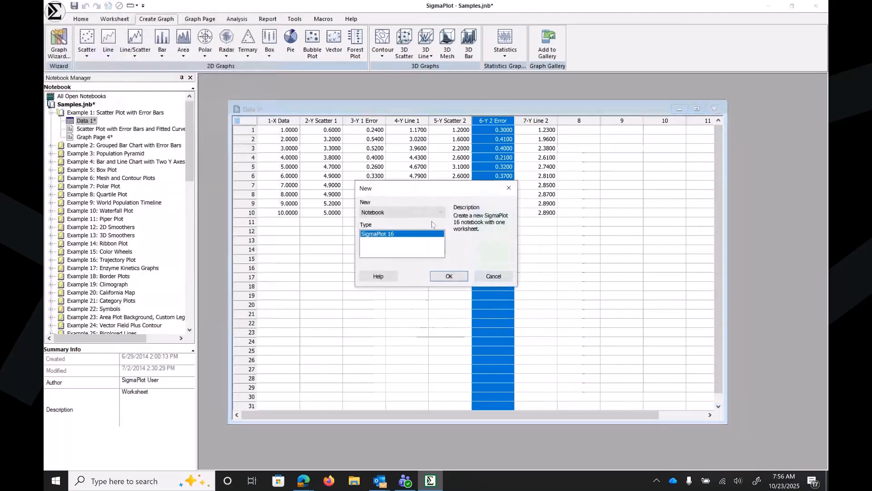
left_click(494, 277)
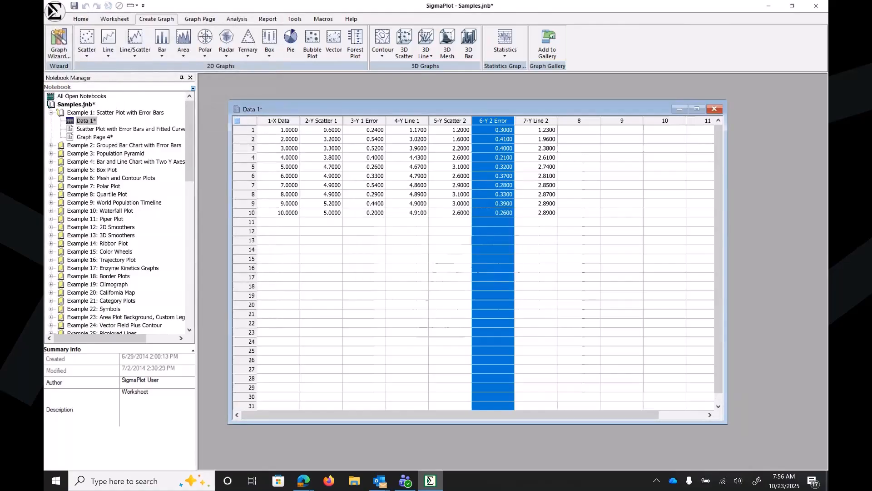
Create a new SigmaPlot 16 notebook and close the sample notebook's Data 1 worksheet window.
left_click(54, 11)
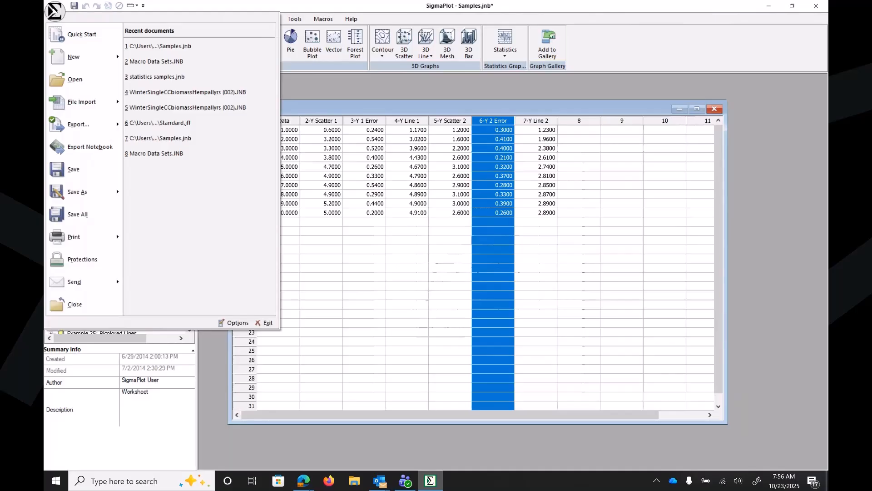
left_click(59, 57)
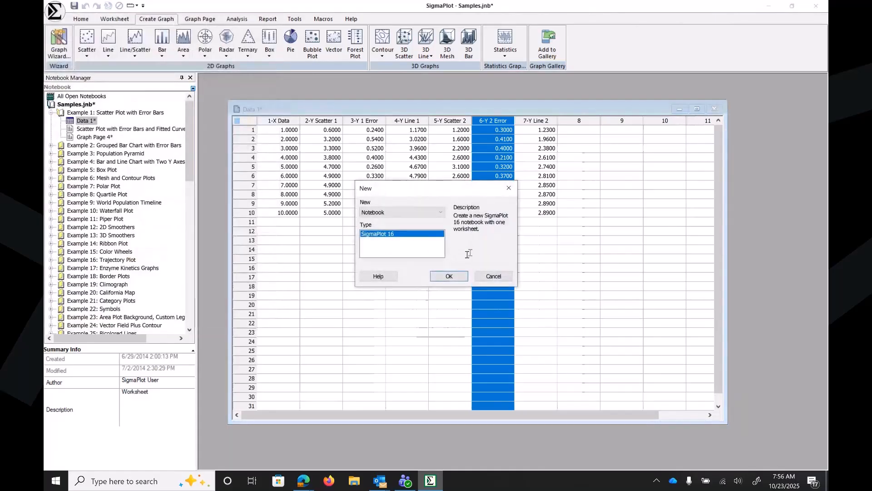
left_click(449, 276)
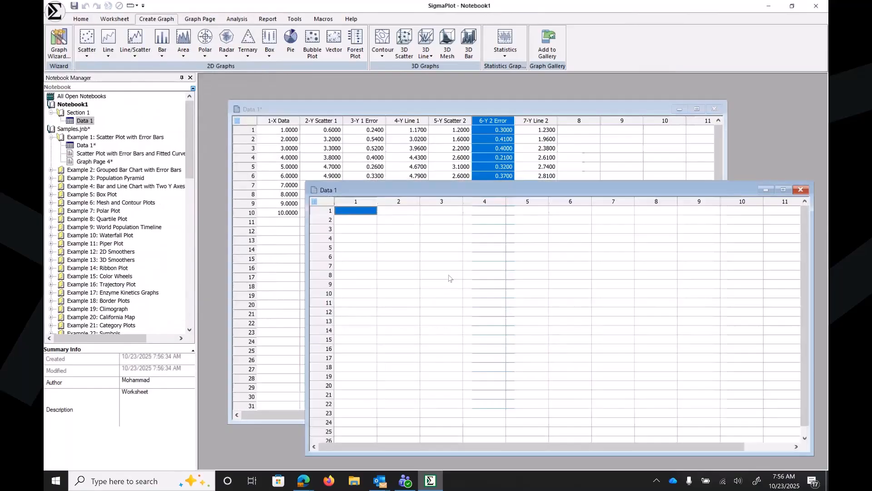
left_click(714, 109)
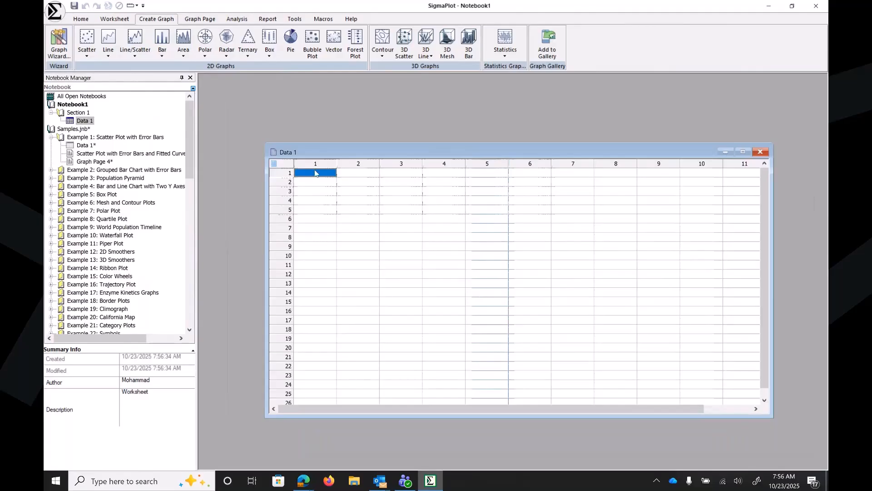
Start a file import into the empty worksheet and browse to the folder C:\Apps\Agenda for AlfaSoft.
left_click(50, 11)
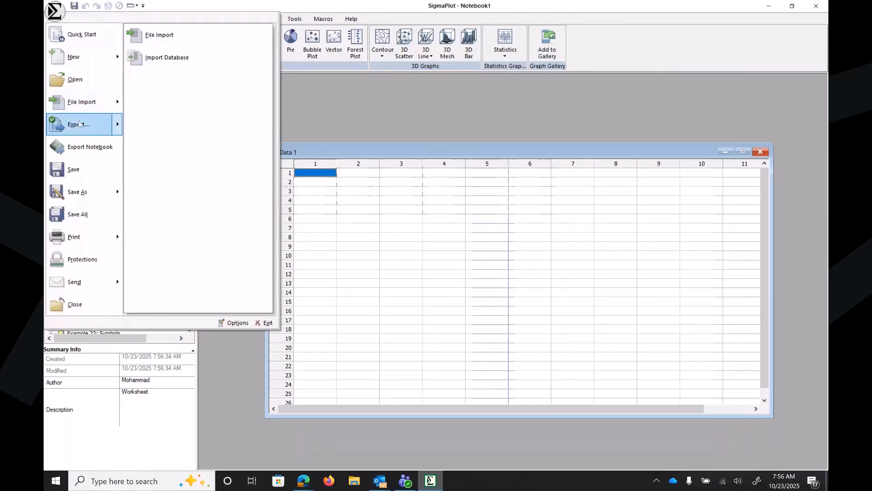
mouse_move(84, 104)
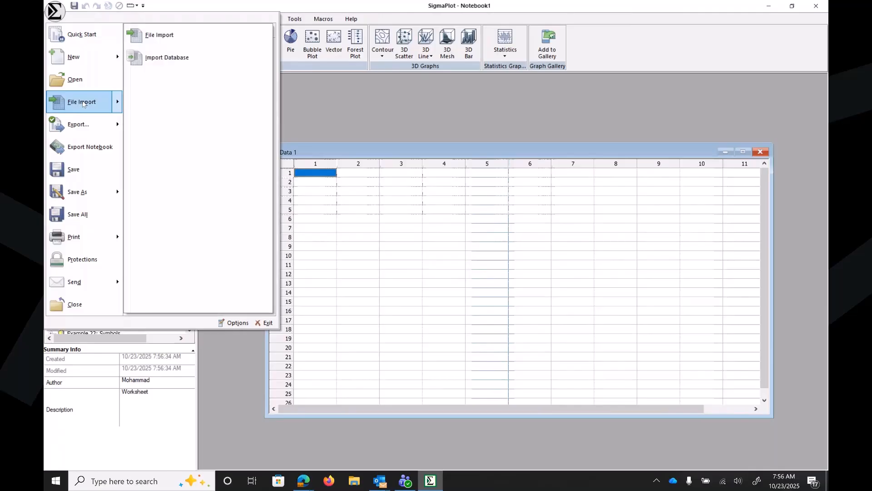
left_click(83, 103)
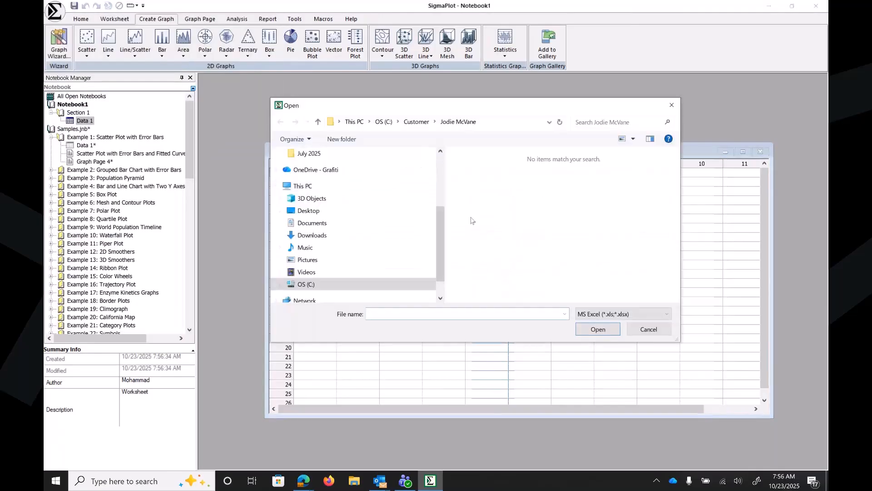
left_click_drag(440, 239, 440, 214)
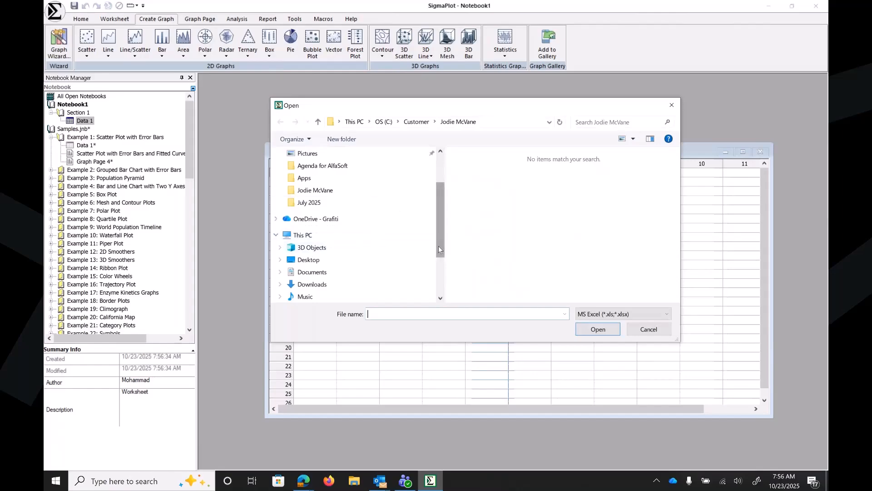
left_click_drag(439, 249, 439, 285)
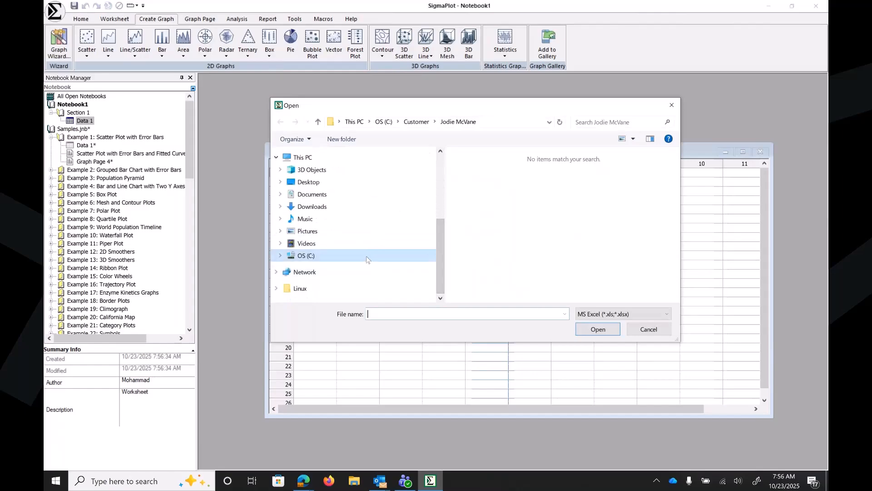
left_click(367, 256)
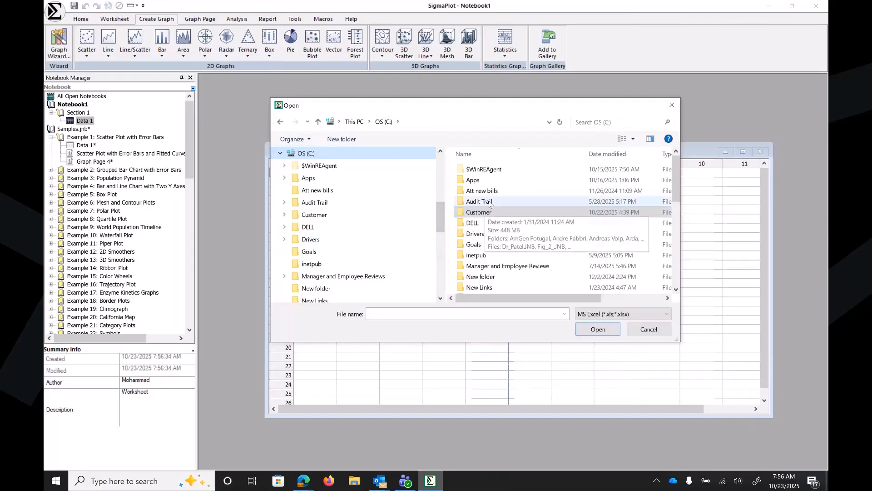
double_click(477, 180)
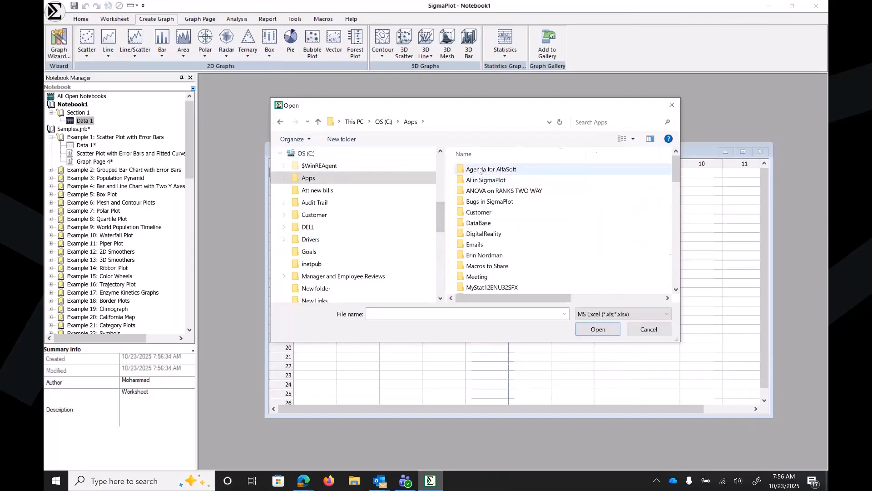
double_click(481, 169)
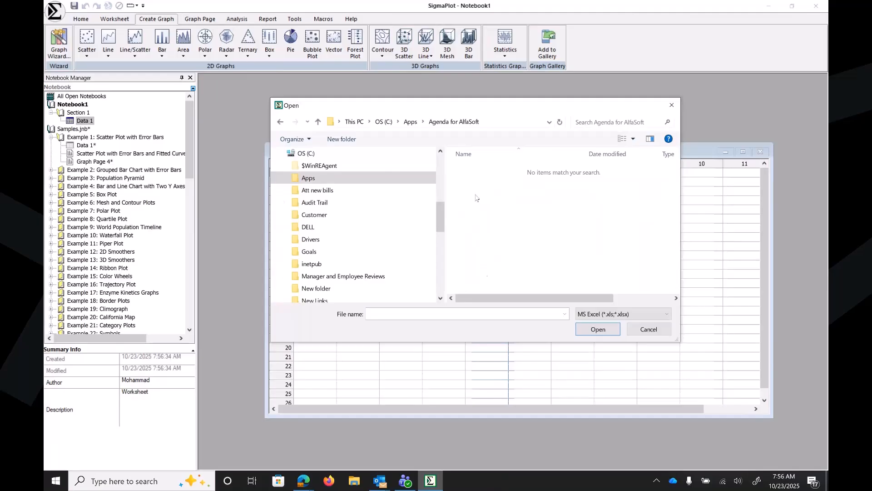
Examine the importable file formats and list all files in the folder using the filter *.*.
left_click(667, 314)
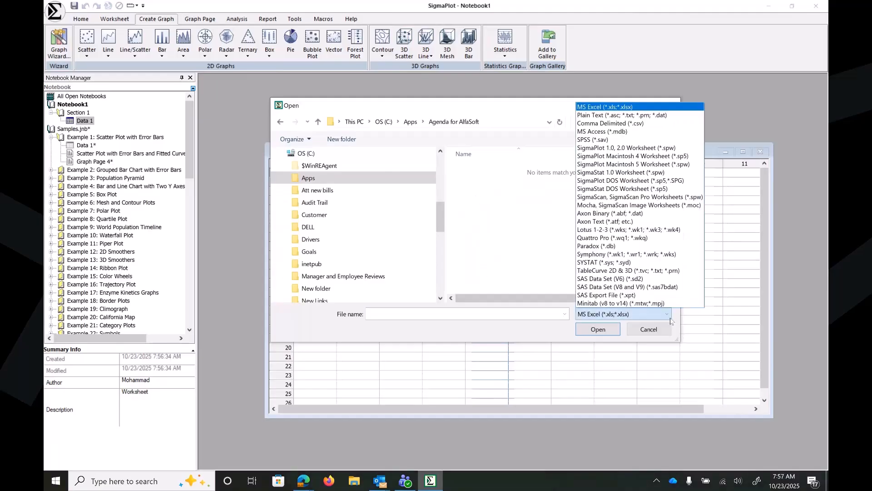
left_click(497, 316)
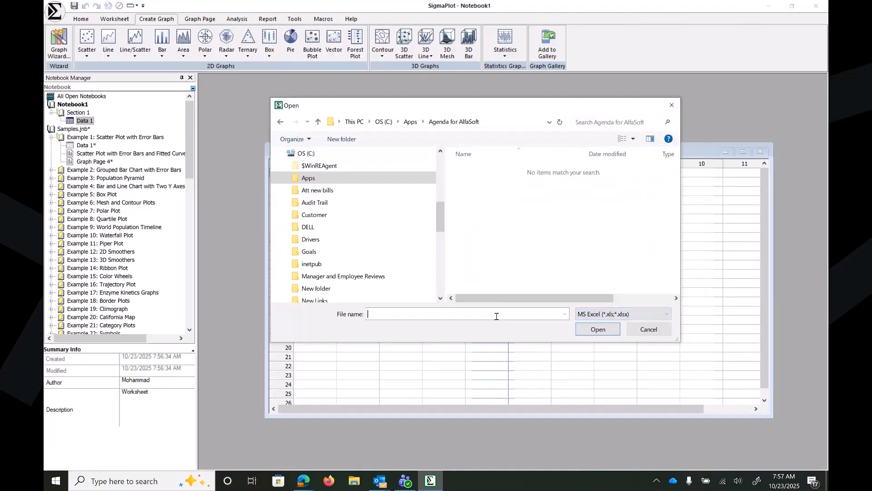
type("*.*")
key("Return")
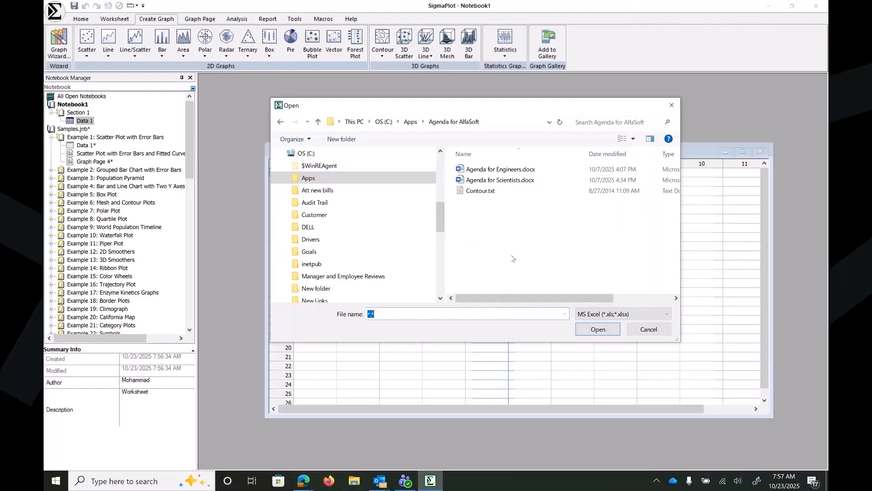
Import the Plain Text file Contour.txt as tab-delimited data with all rows and columns, starting at row 1 column 1.
left_click(666, 315)
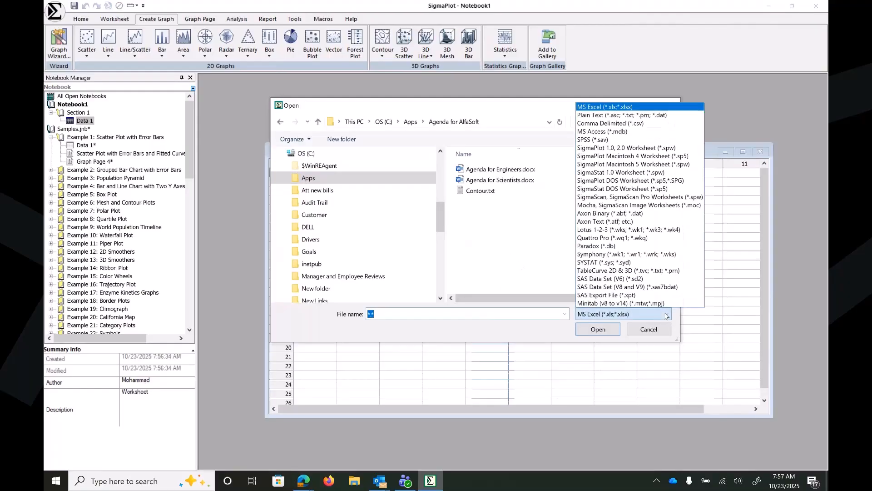
left_click(630, 115)
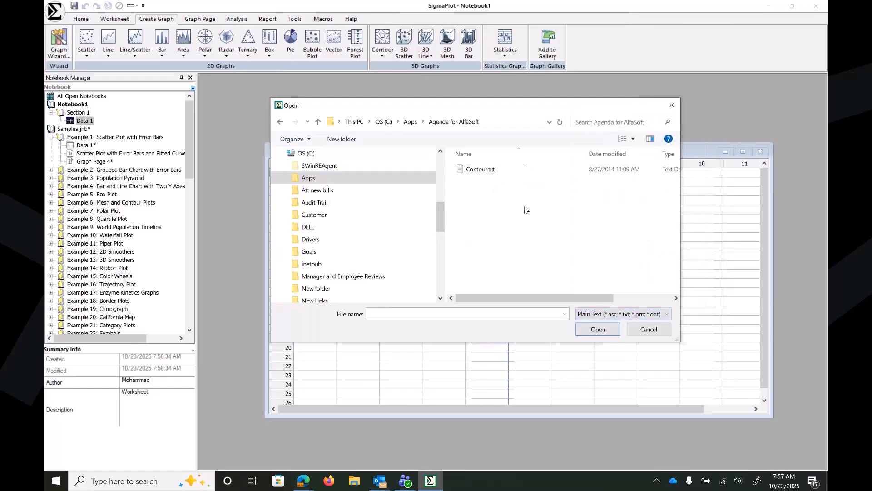
left_click(491, 174)
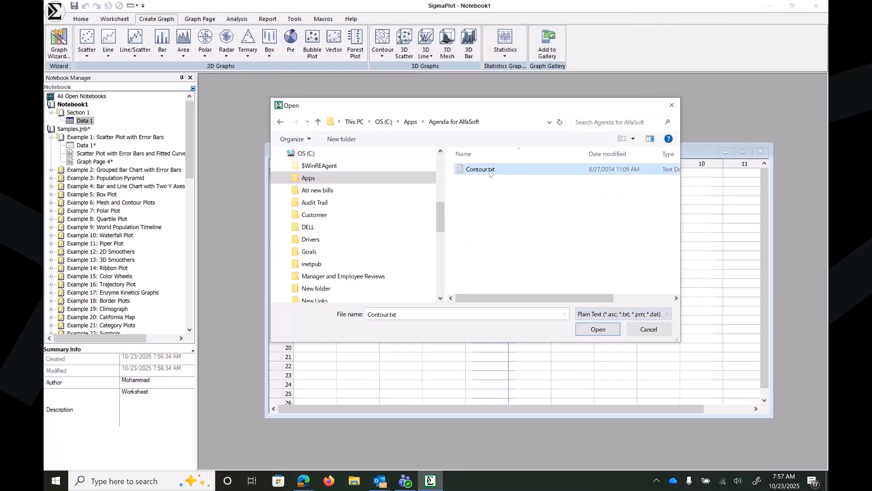
left_click(603, 334)
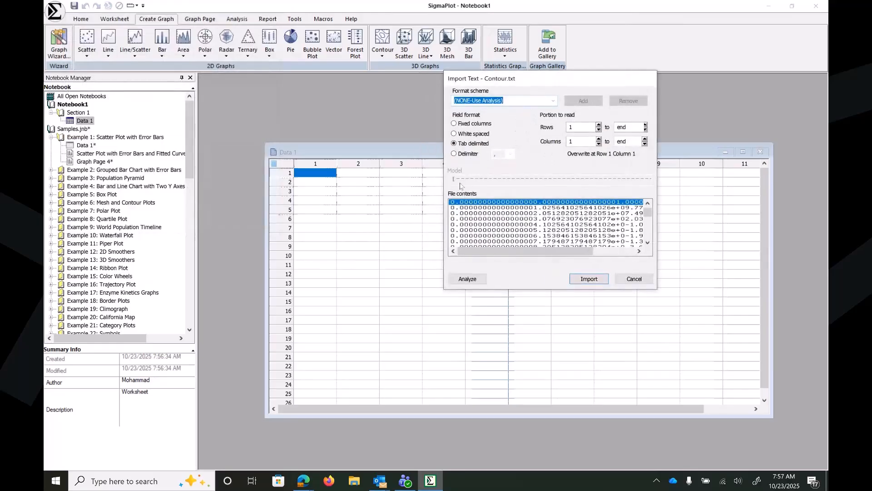
left_click(591, 279)
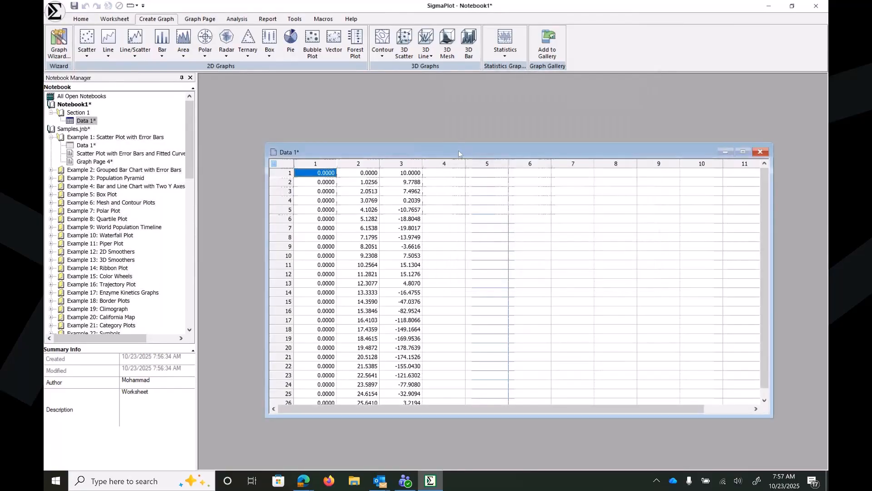
Create a Filled Contour graph from XYZ Triplet data with column 1 as X, column 2 as Y and column 3 as Z.
left_click_drag(456, 149, 438, 122)
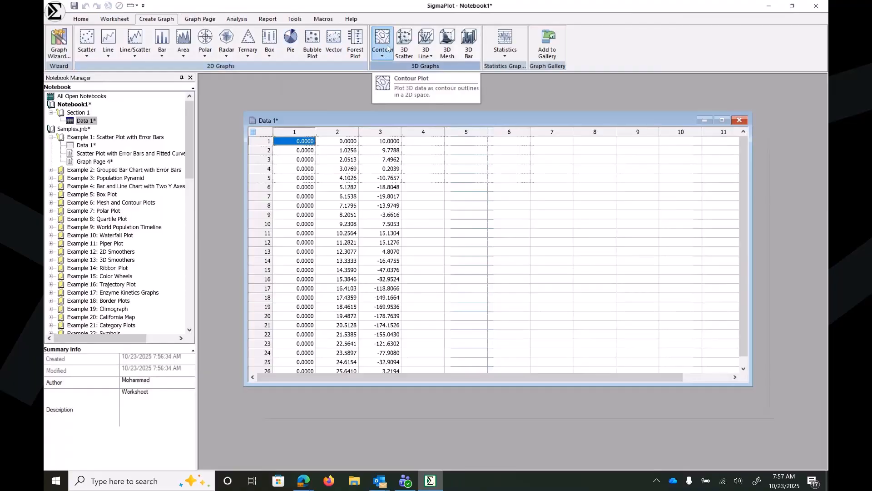
left_click(388, 49)
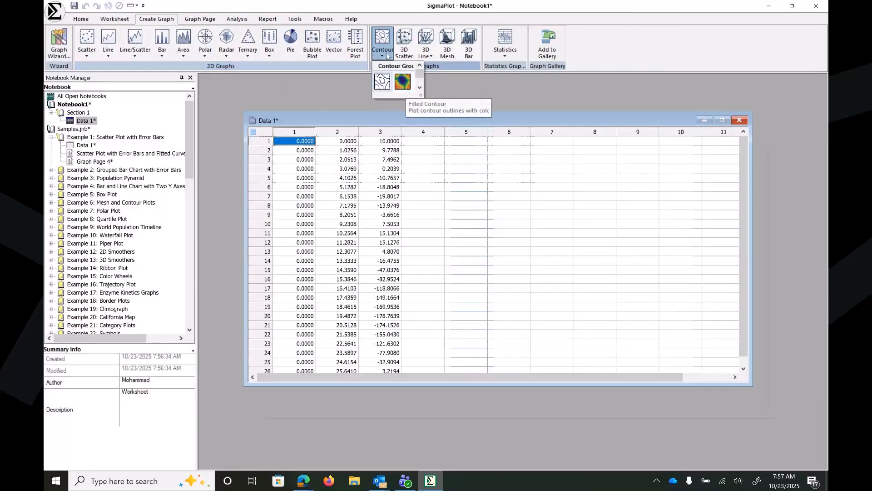
left_click(450, 75)
left_click(384, 46)
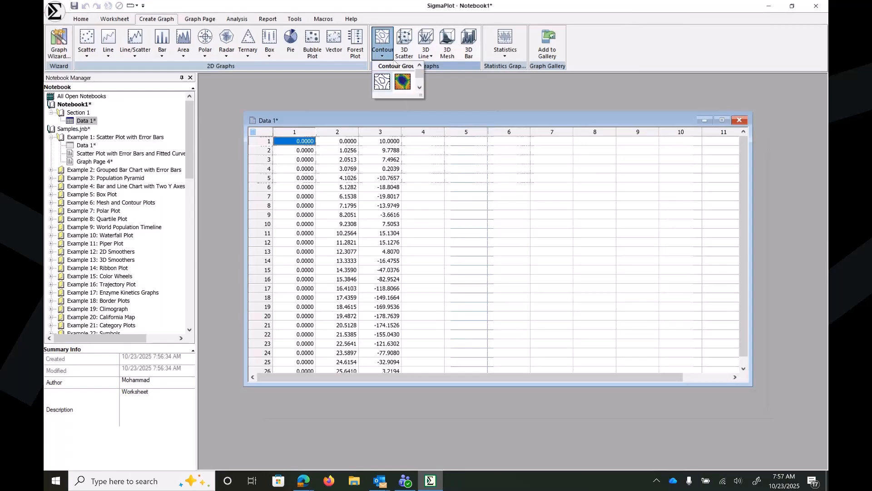
left_click(405, 84)
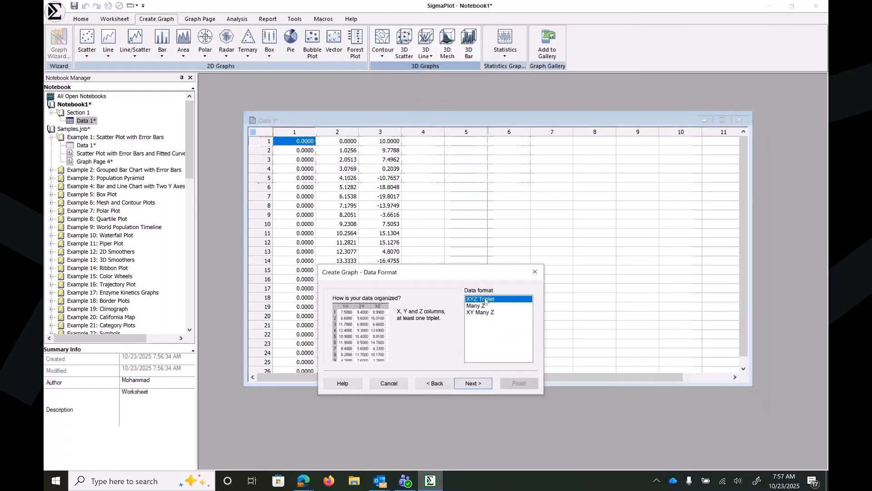
left_click(472, 386)
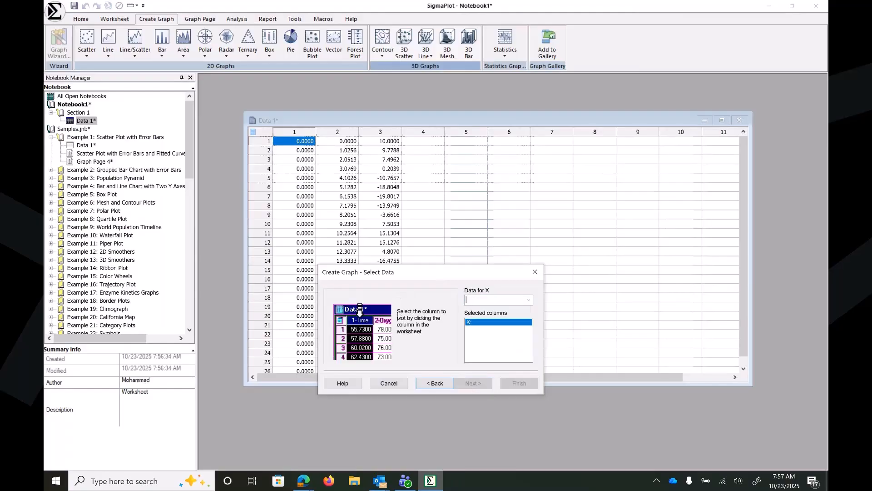
left_click(301, 130)
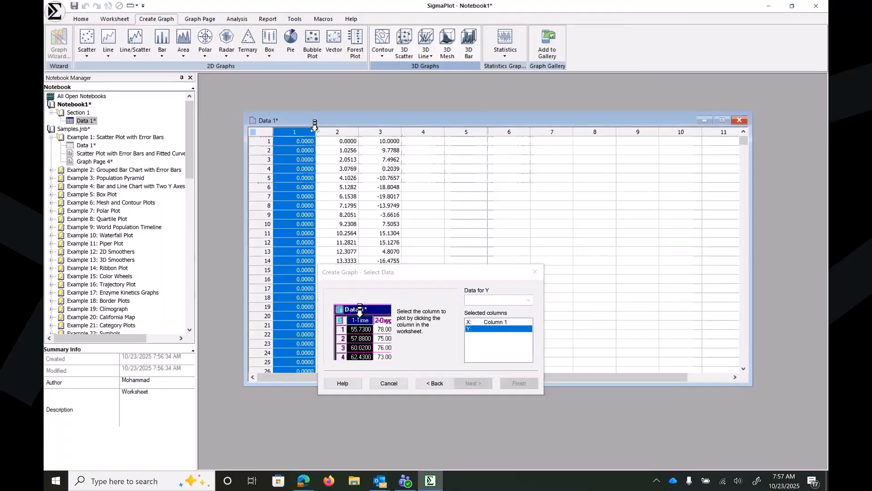
left_click(332, 130)
left_click(374, 131)
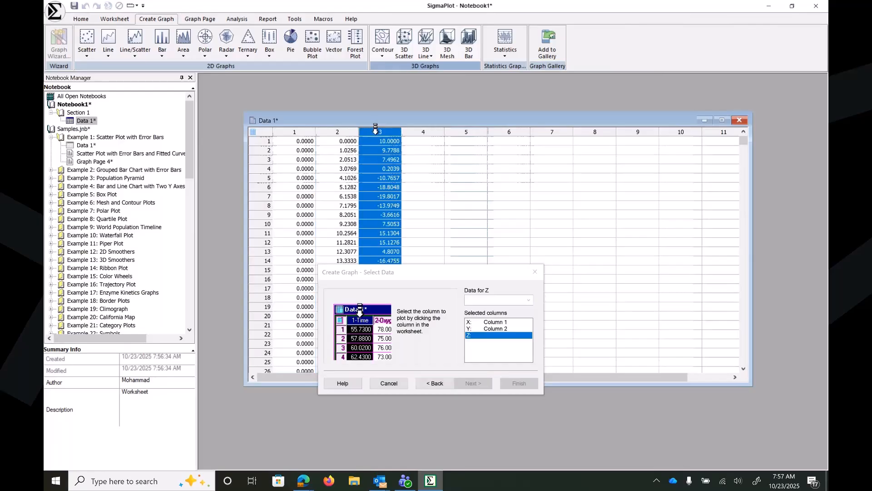
left_click(513, 385)
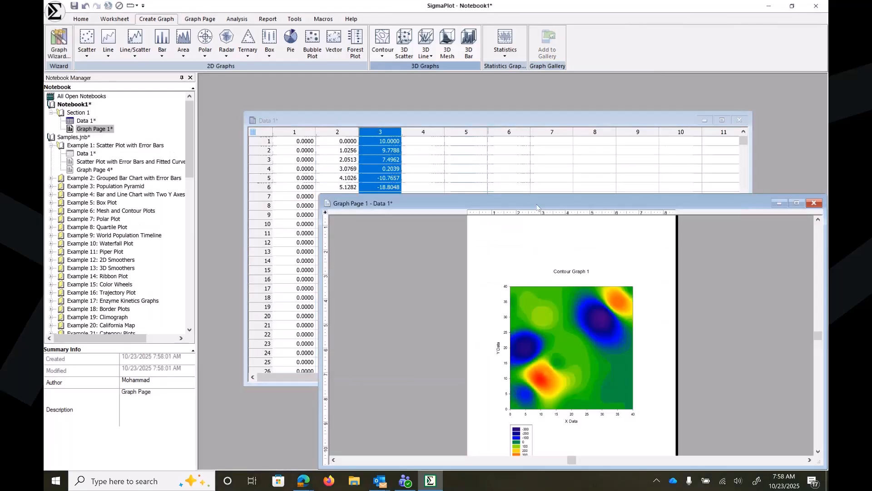
Try the Party fill color scheme on the contour plot, set it to Carnival, and close the graph page.
left_click_drag(537, 207, 482, 101)
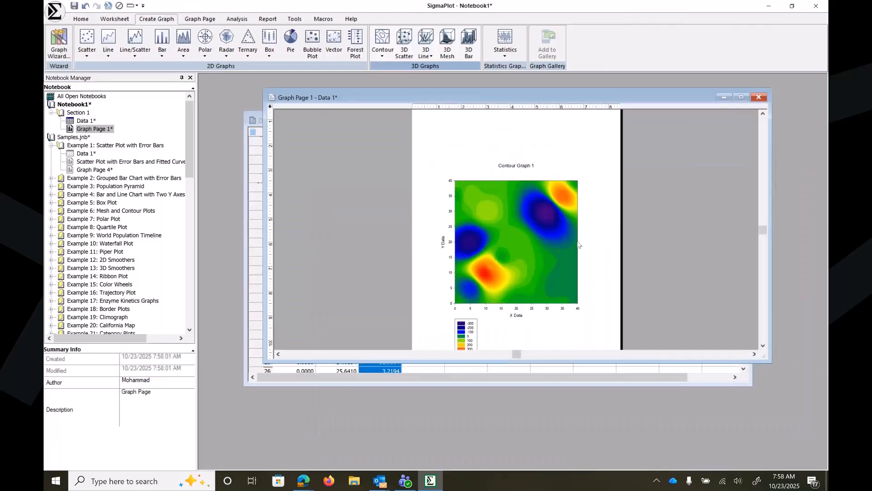
double_click(517, 254)
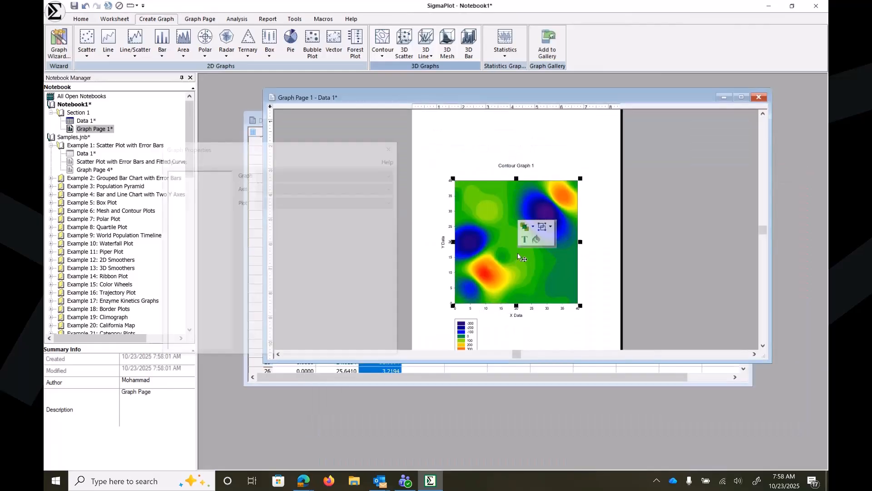
left_click(212, 306)
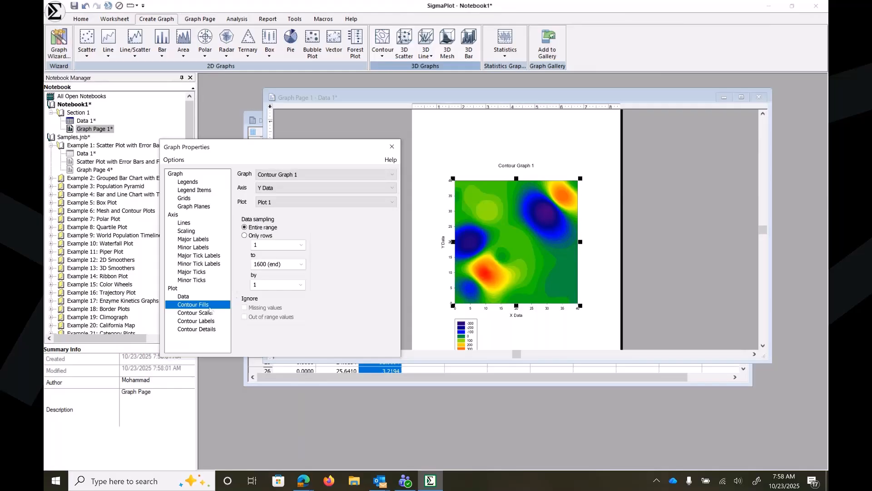
left_click(384, 261)
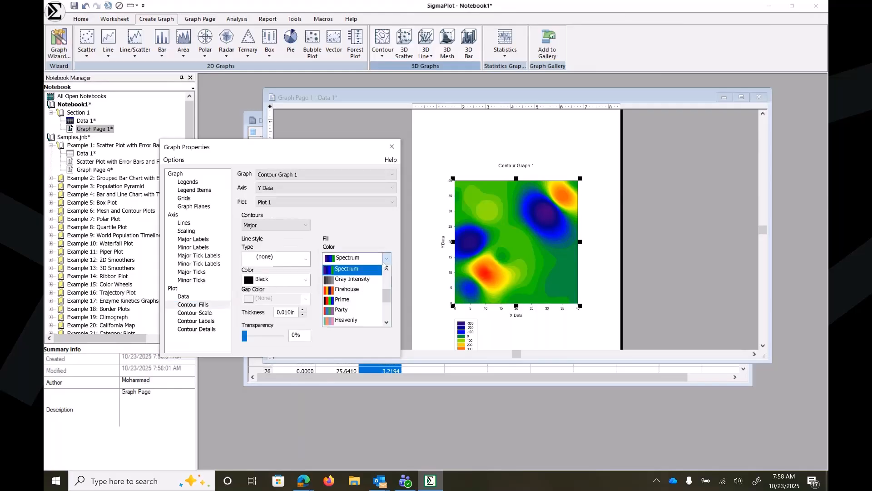
left_click(350, 311)
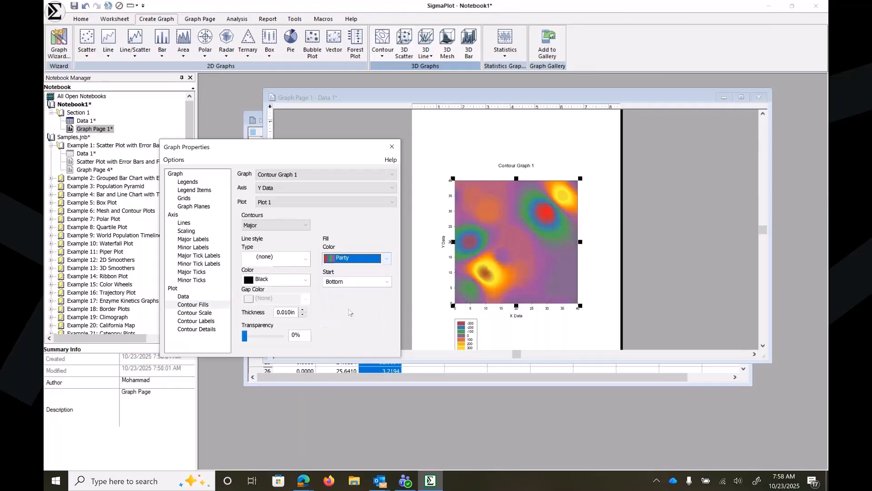
left_click(386, 258)
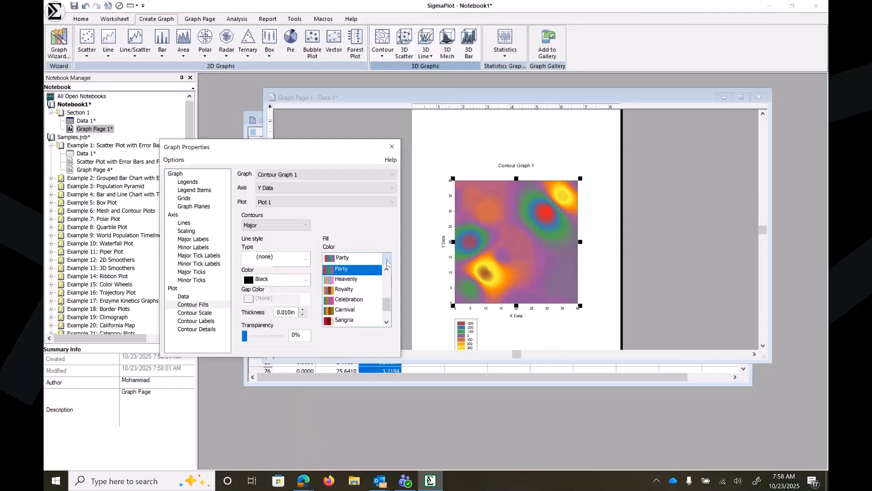
left_click(354, 311)
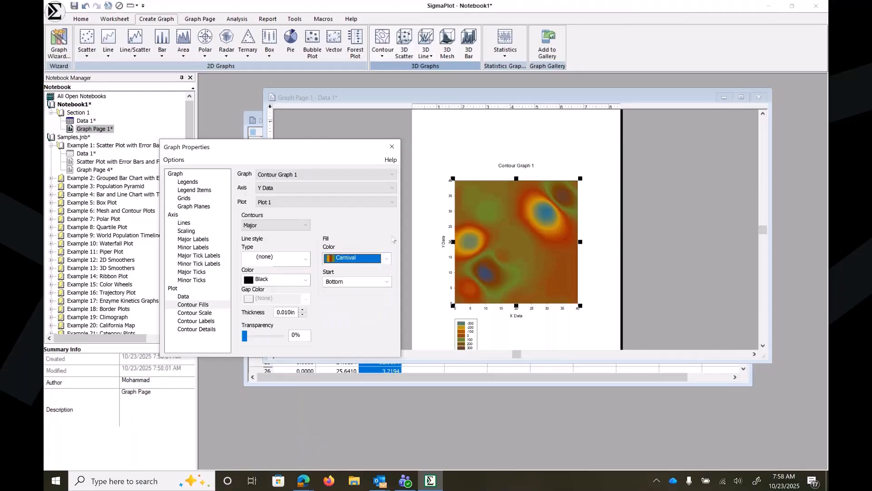
left_click(392, 147)
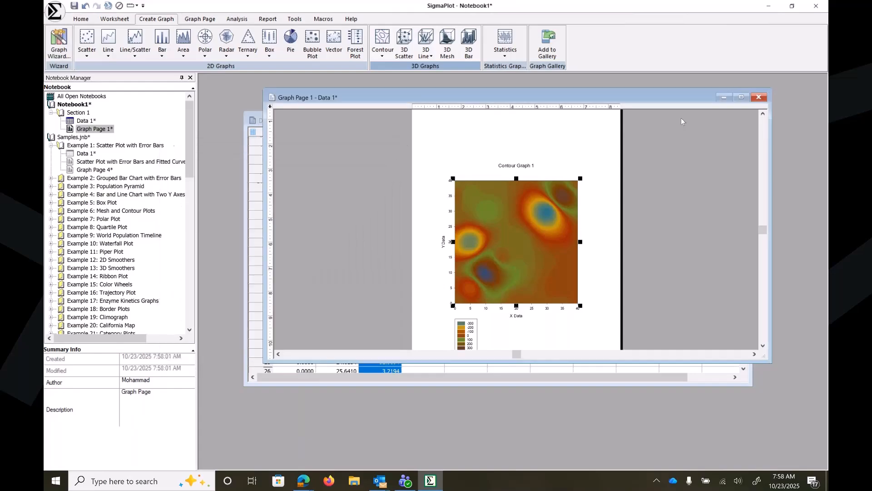
left_click(758, 97)
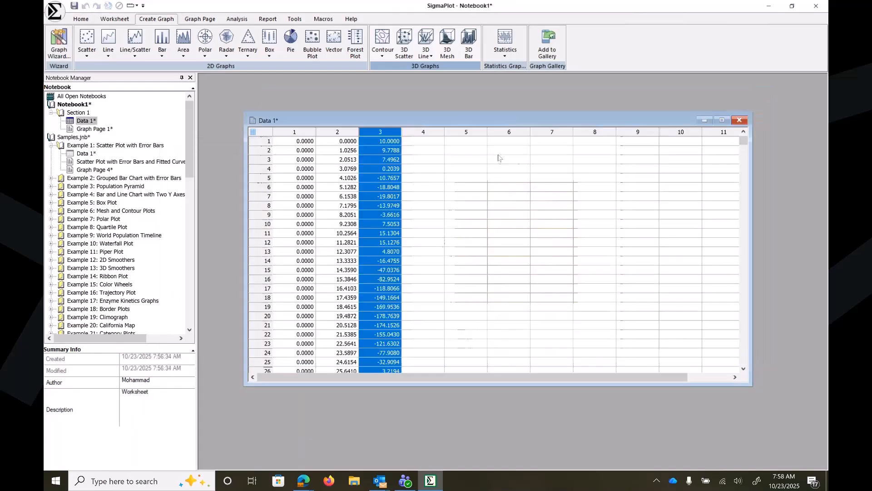
Create a 3D Mesh graph from XYZ Triplet data with column 1 as X, column 2 as Y and column 3 as Z.
left_click(404, 51)
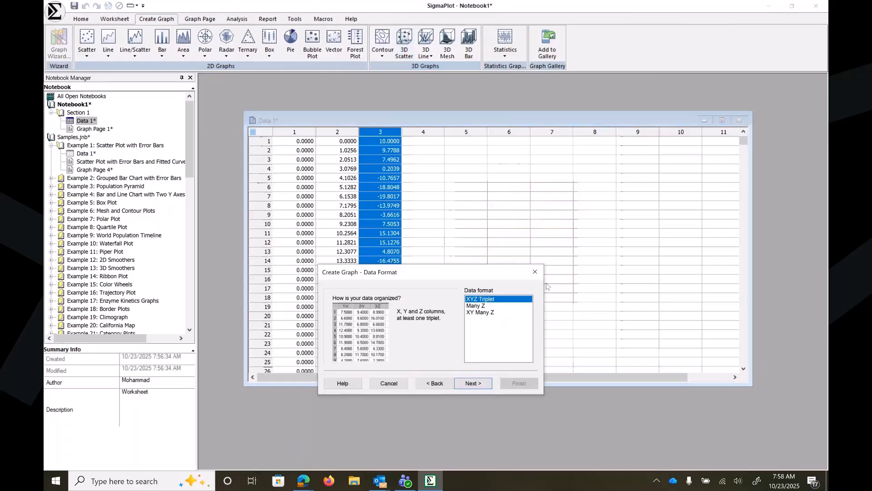
left_click(535, 271)
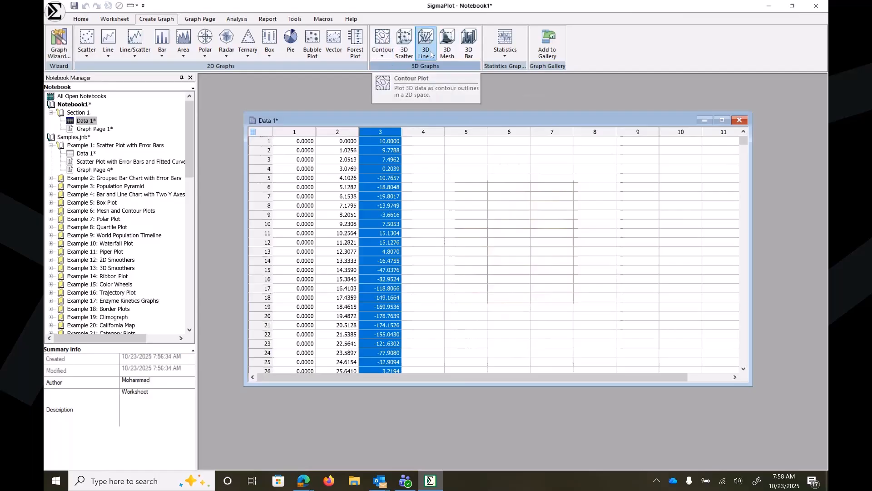
left_click(449, 51)
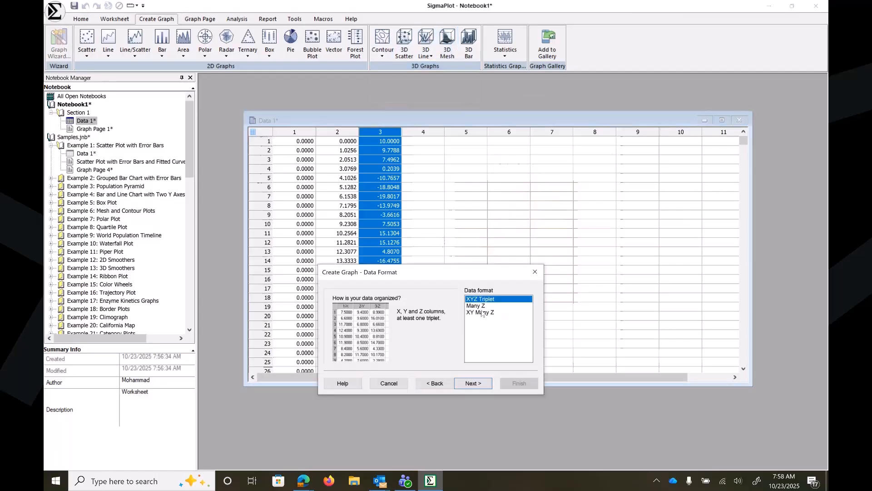
left_click(486, 383)
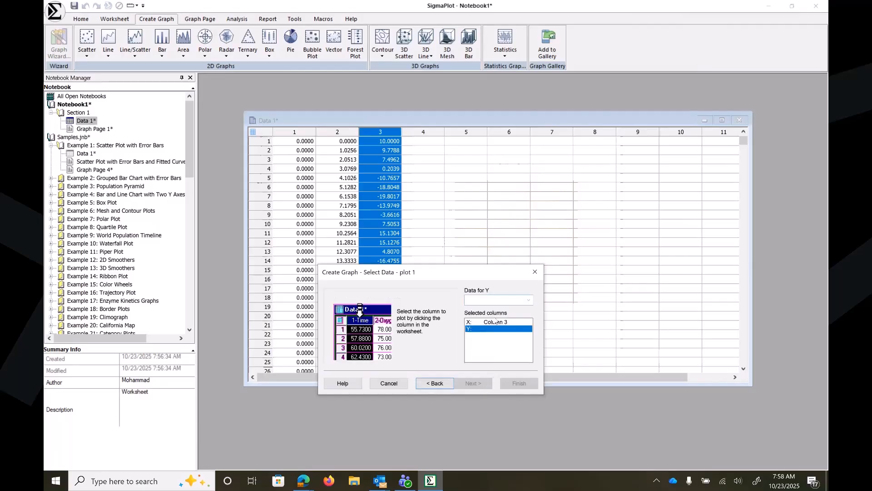
left_click(495, 322)
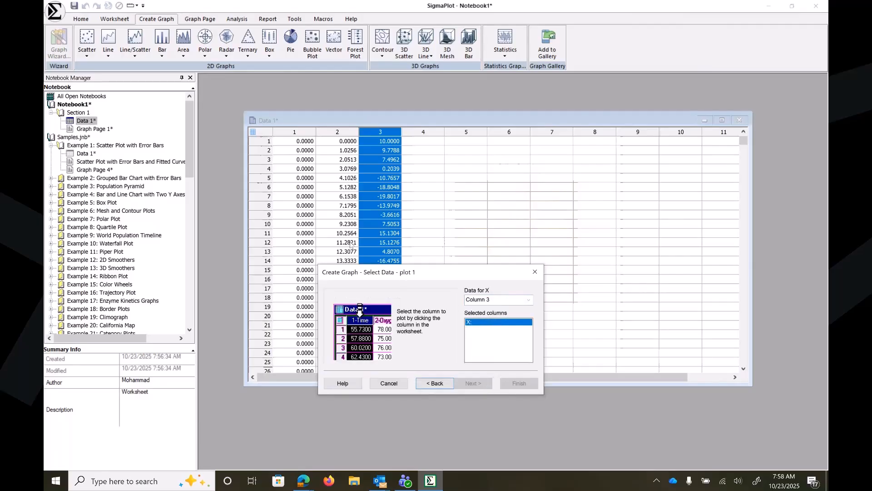
left_click(296, 131)
left_click(346, 131)
left_click(363, 132)
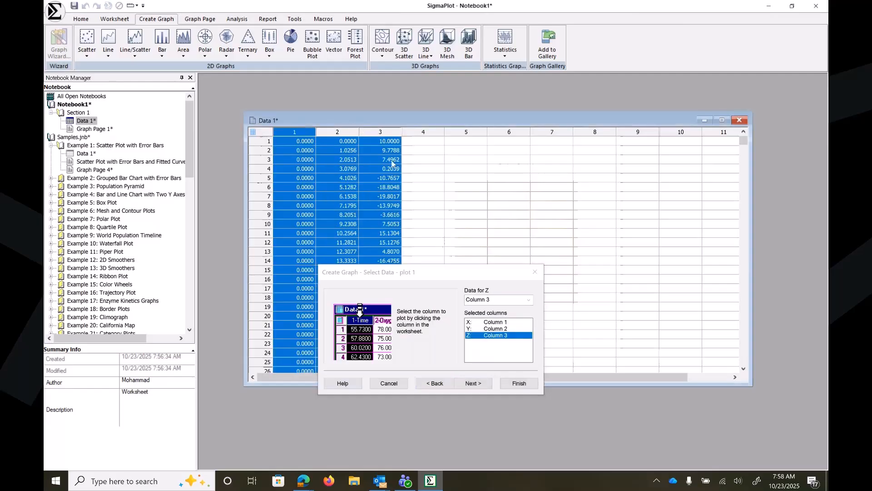
left_click(504, 386)
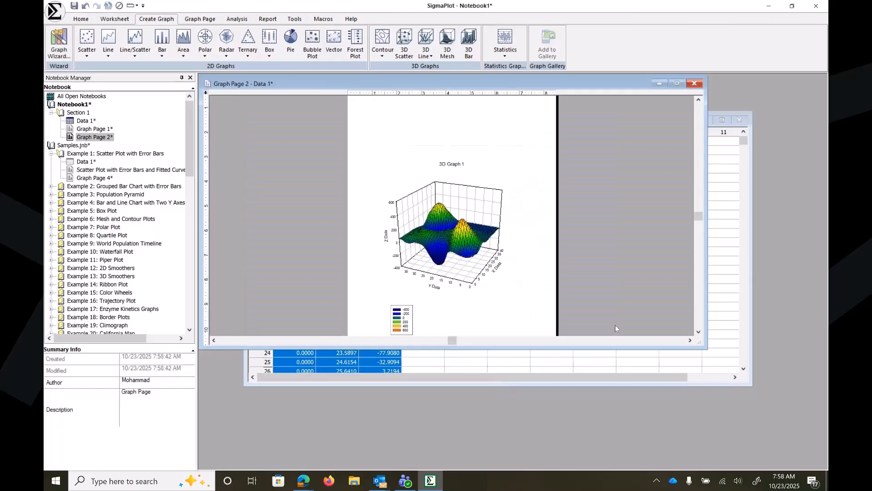
Enlarge the mesh graph's window and rotate the graph to a horizontal view of 153.0° and a vertical view of 44.4°.
left_click_drag(702, 348, 800, 460)
double_click(512, 259)
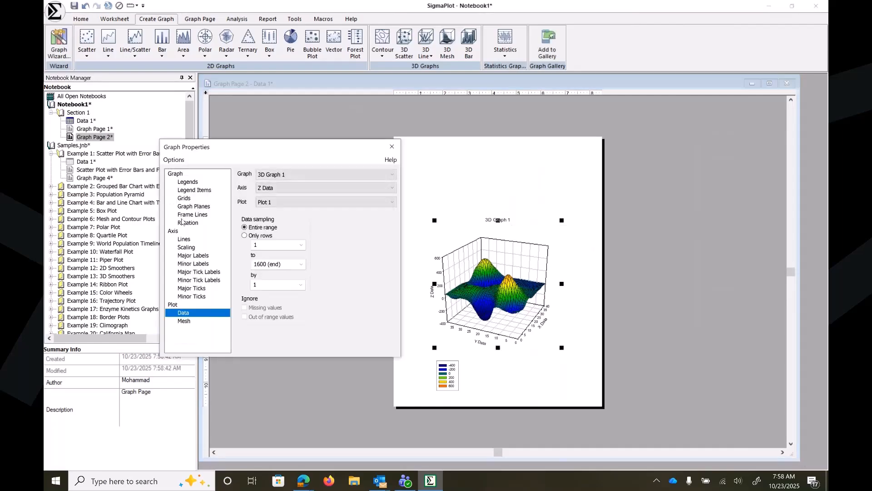
left_click(184, 223)
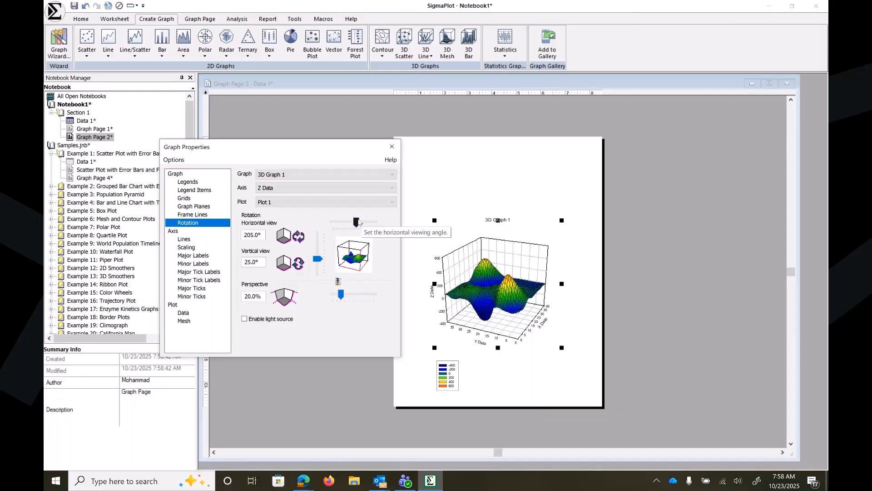
left_click_drag(356, 222, 352, 226)
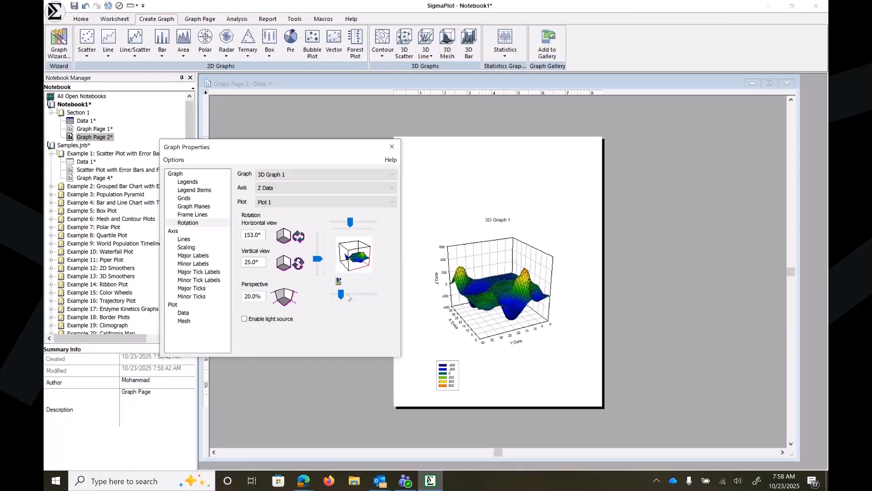
mouse_move(317, 262)
left_mouse_down()
mouse_move(320, 276)
mouse_move(318, 264)
left_mouse_up()
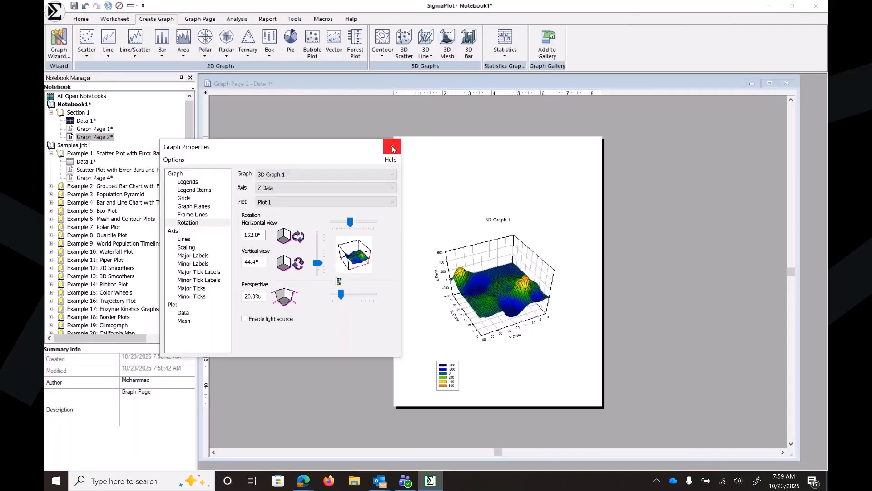
left_click(392, 148)
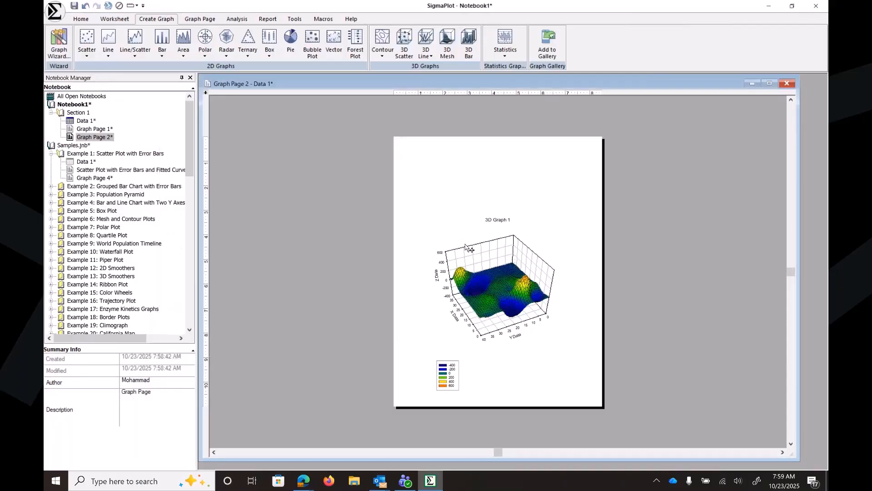
Set the 3D mesh plot's fill color scheme to Heavenly and close the graph page.
double_click(489, 262)
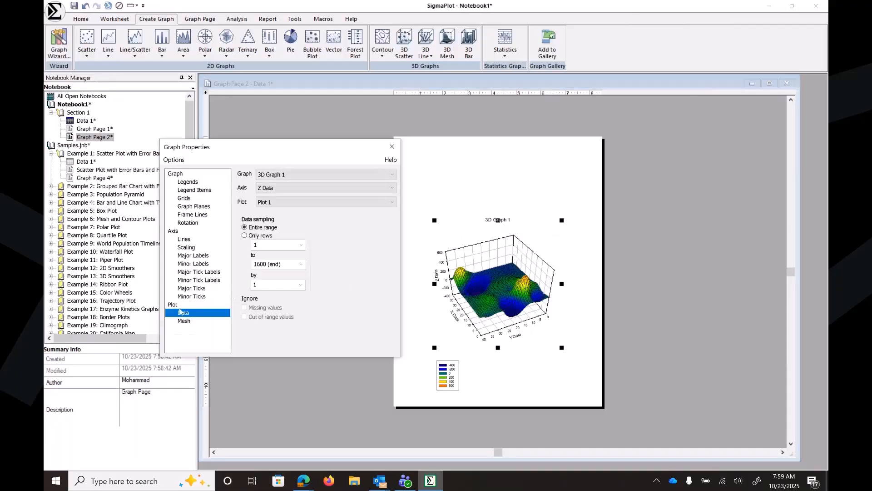
left_click(184, 321)
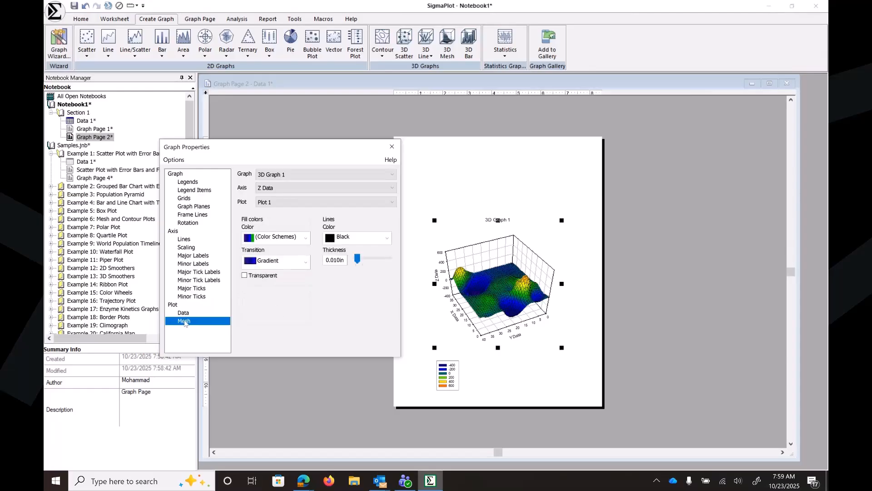
left_click(294, 240)
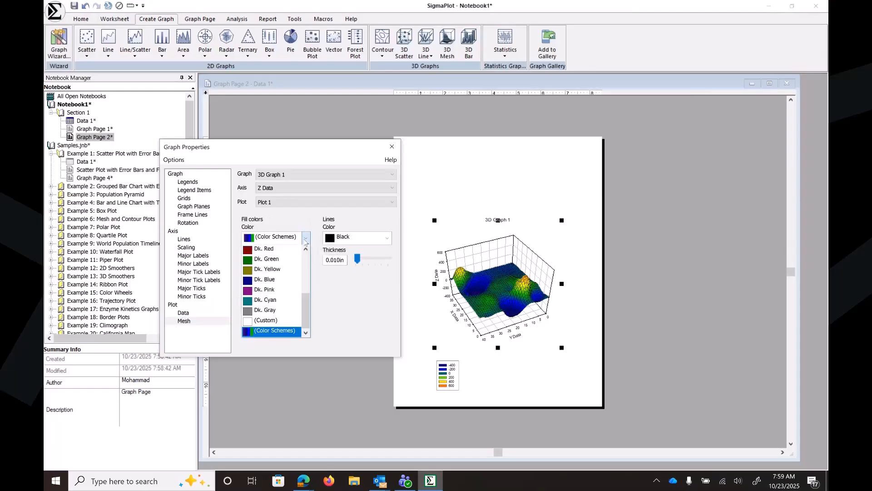
left_click(274, 330)
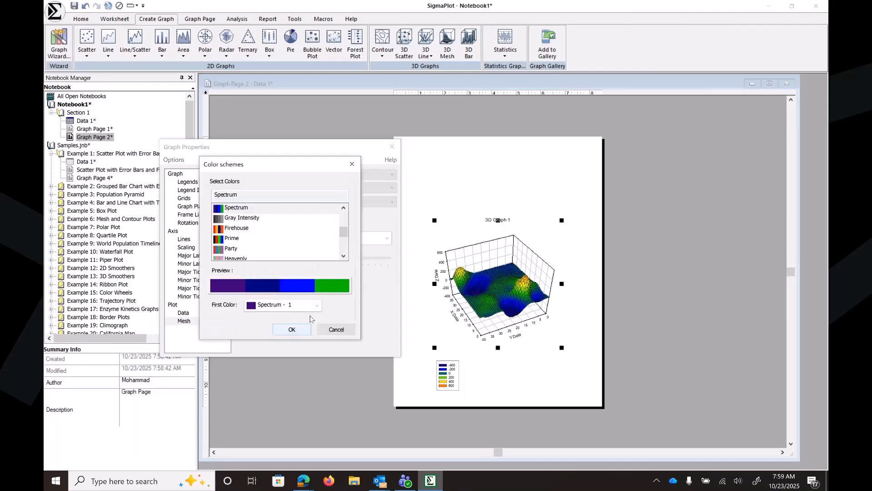
left_click(231, 249)
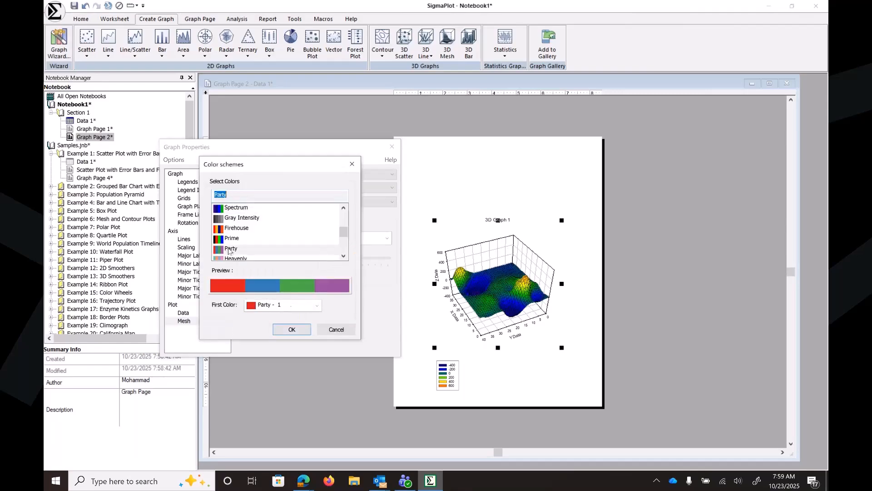
left_click(234, 258)
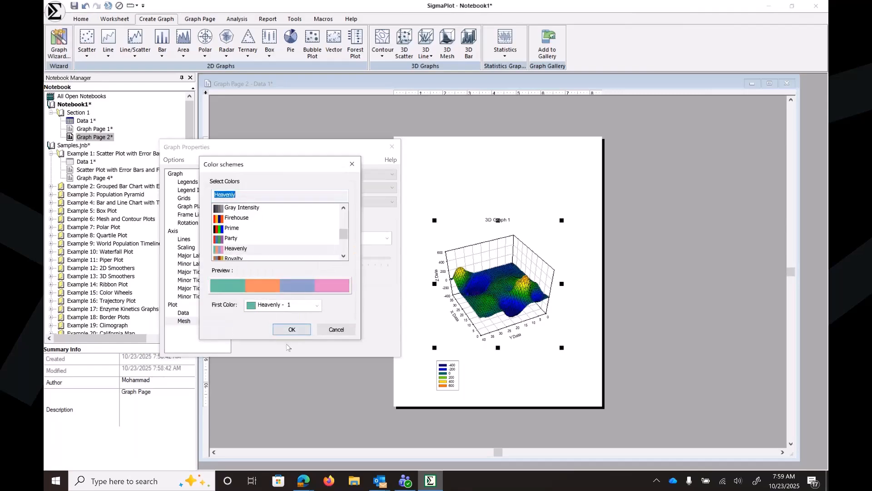
left_click(289, 330)
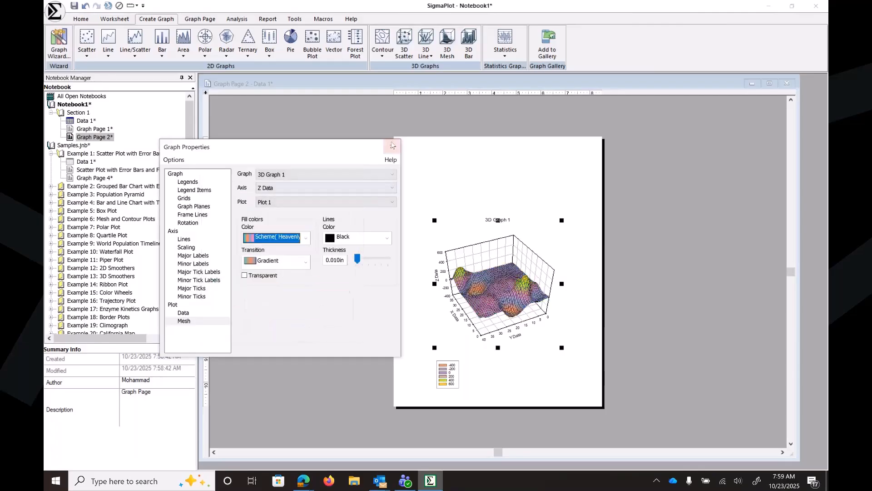
left_click(426, 199)
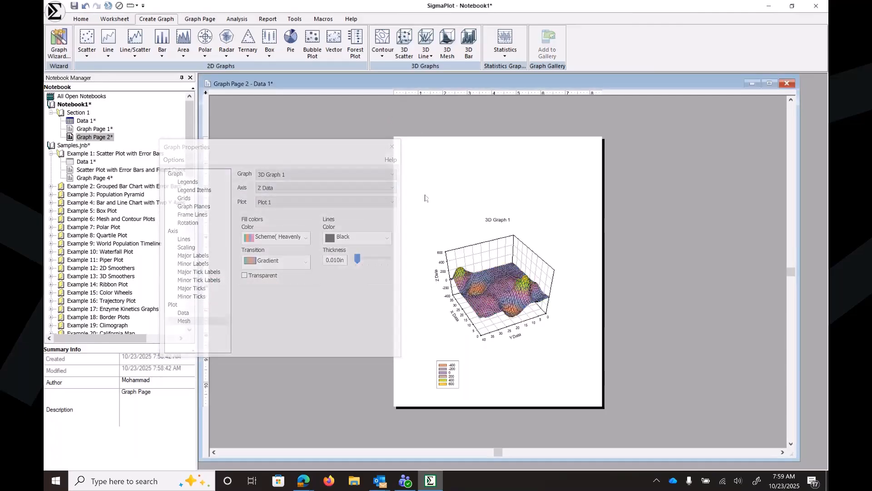
left_click(392, 146)
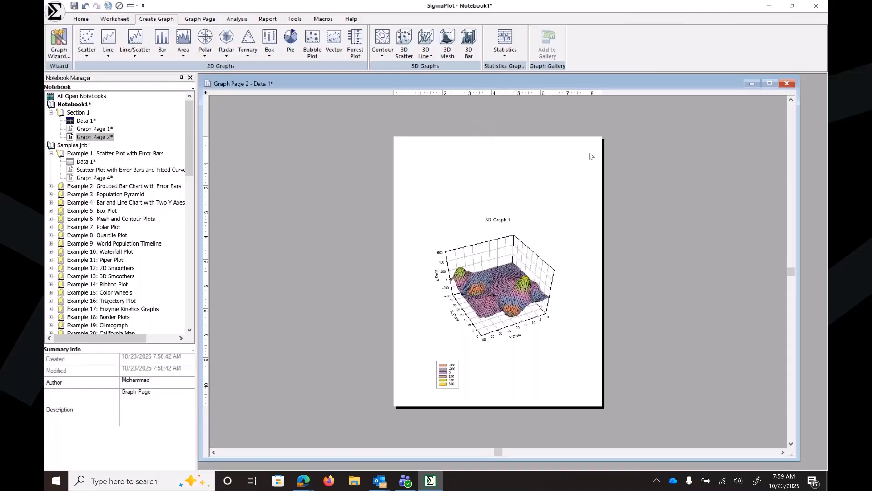
left_click(783, 84)
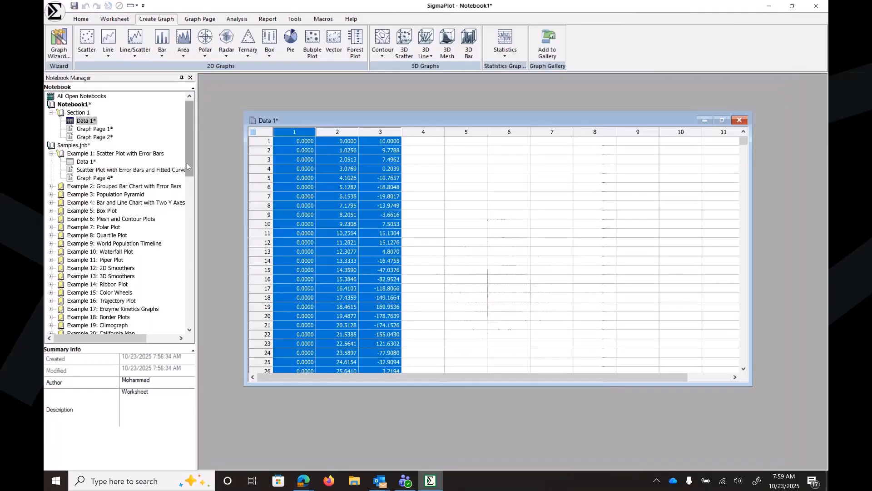
Open the Data 24 worksheet in the Heat Map Data - 2-color section of the notebook.
left_click_drag(187, 165, 186, 315)
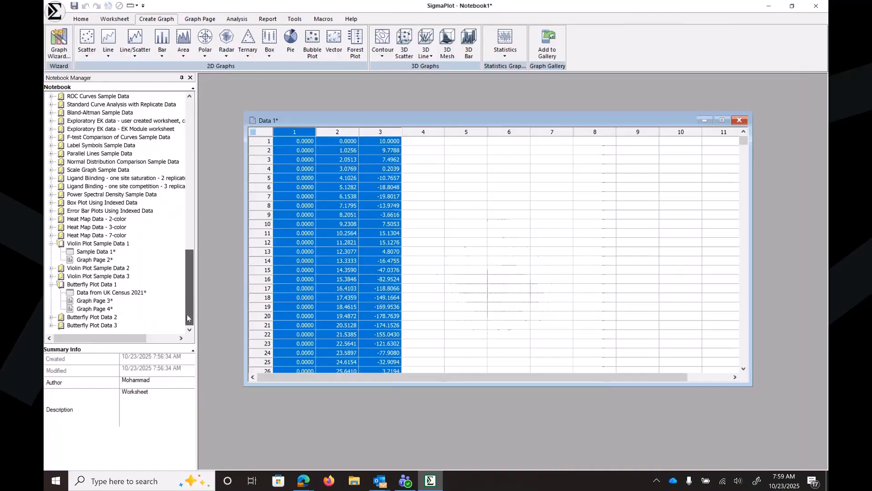
left_click(51, 219)
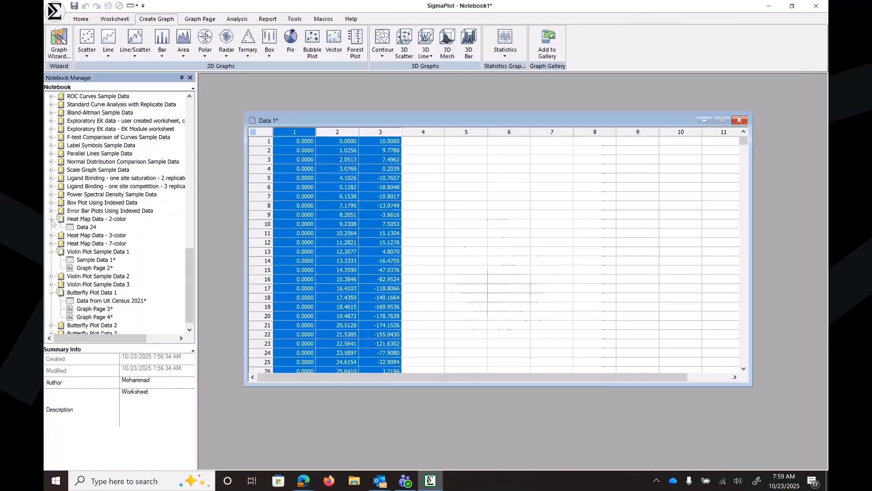
double_click(77, 227)
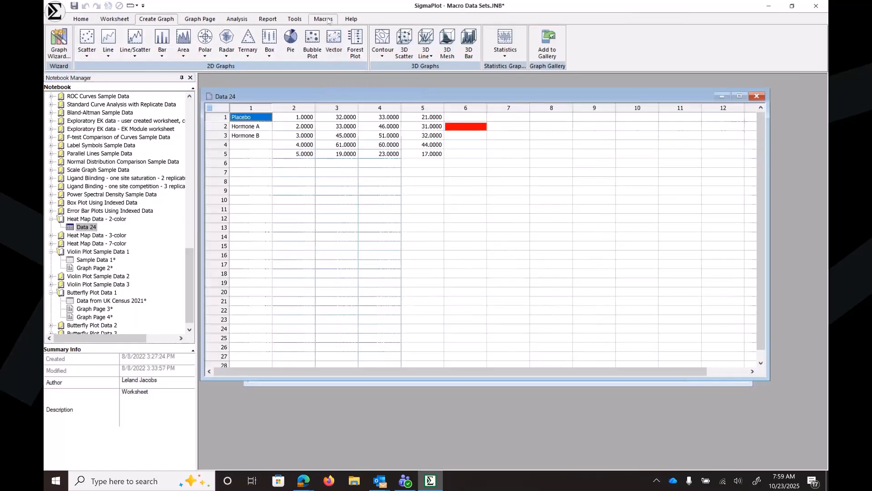
Set up a Heat Map with Column 1 as column labels, Column 2 as row labels, and Column 3 to Column 5 as data.
left_click(302, 20)
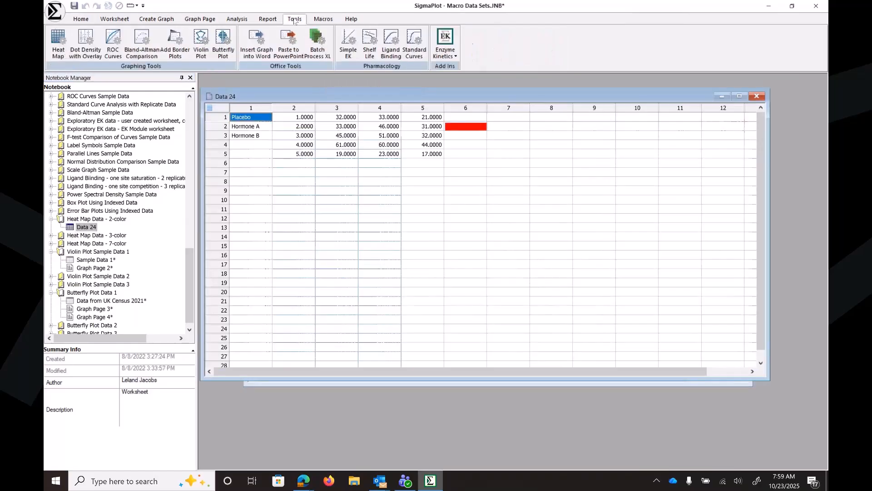
left_click(66, 48)
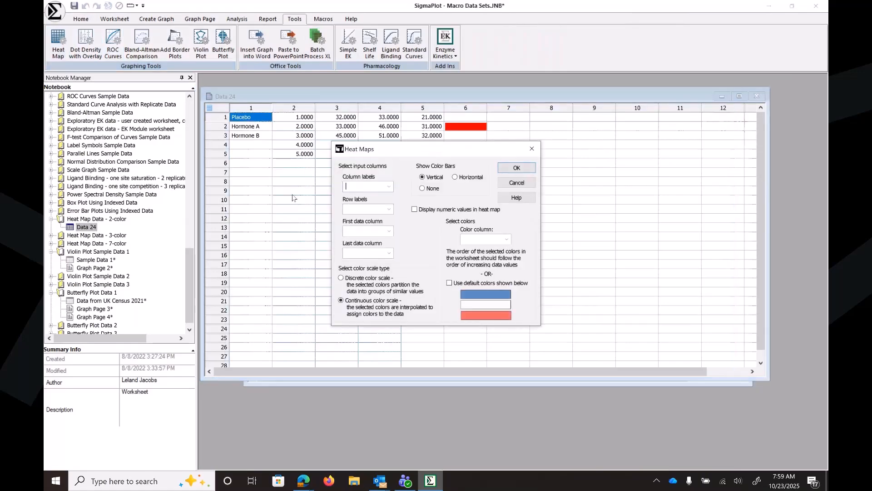
left_click(389, 186)
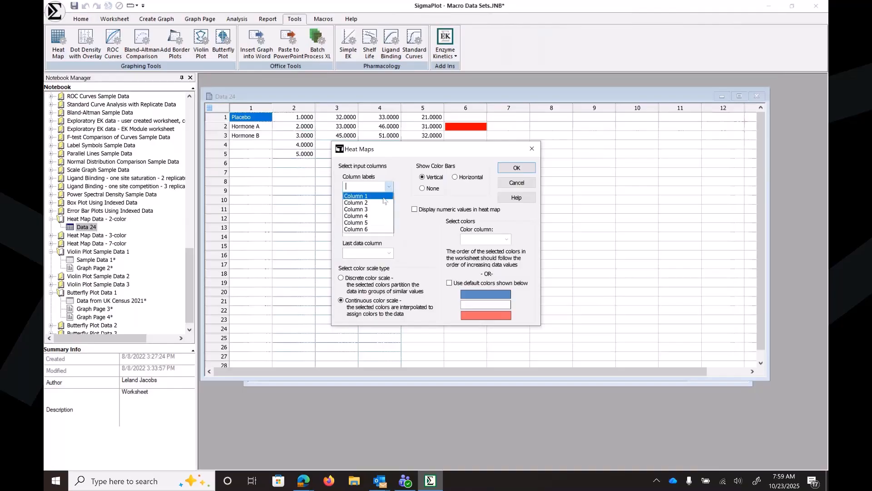
left_click(383, 197)
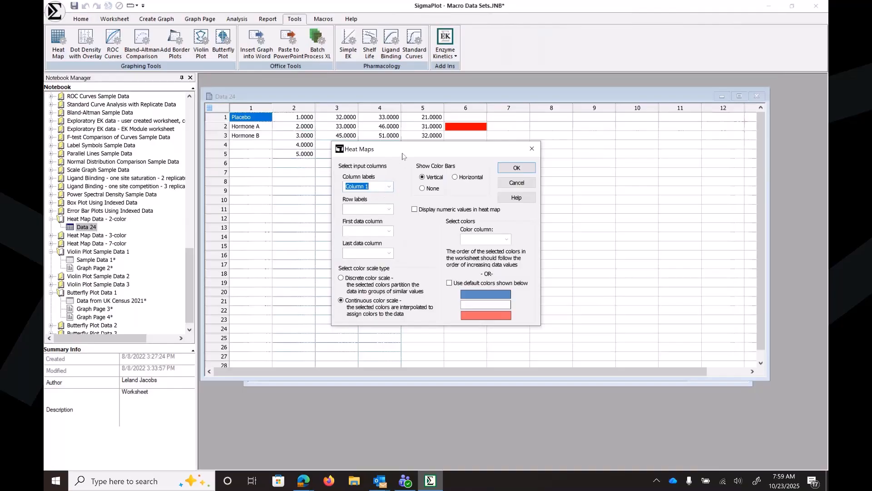
left_click_drag(403, 155, 439, 193)
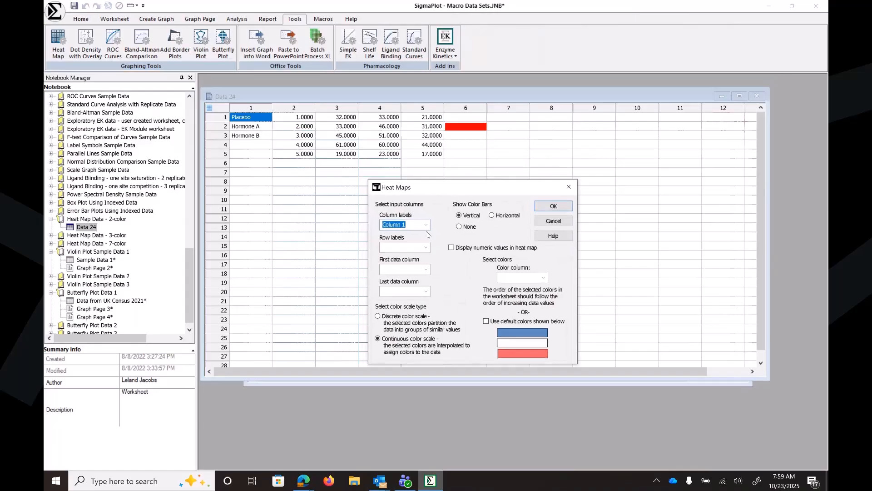
left_click(424, 247)
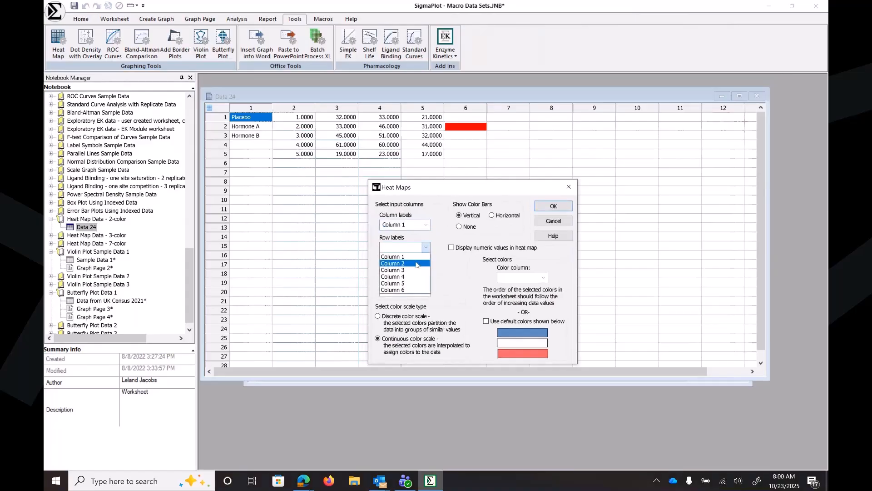
left_click(416, 263)
left_click(425, 270)
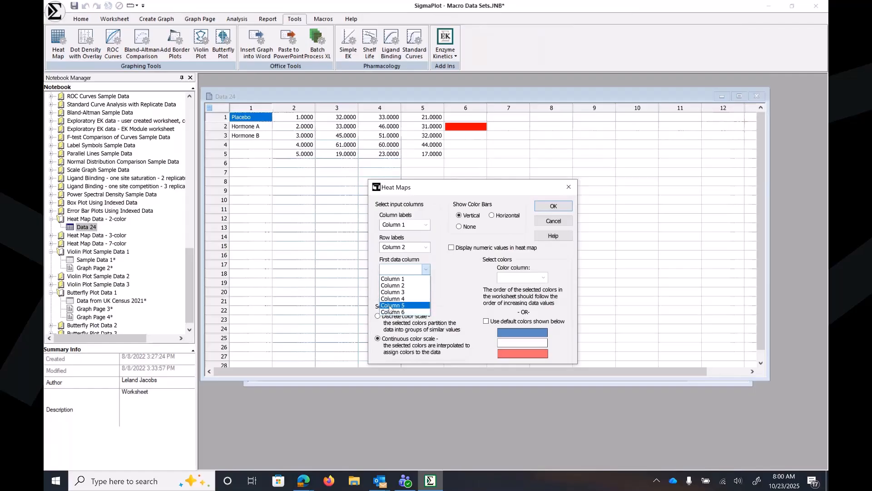
left_click(391, 292)
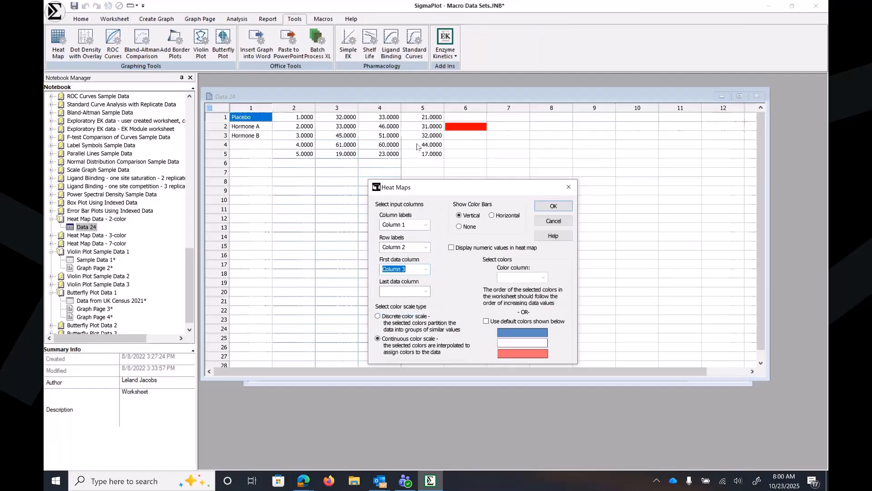
left_click(427, 292)
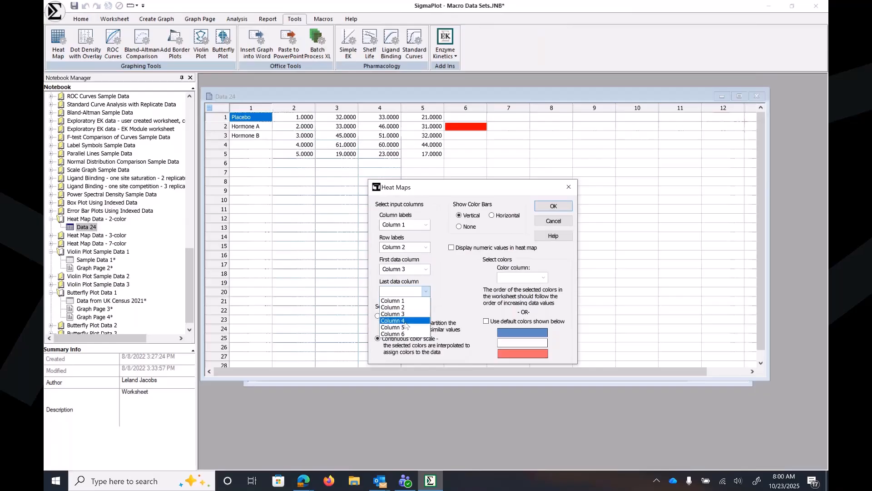
left_click(405, 330)
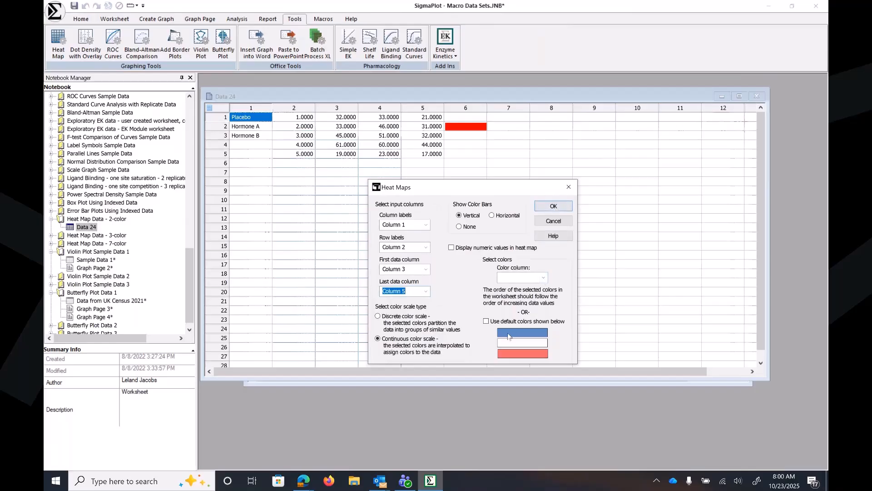
Generate the heat map with the default colors, and reposition and enlarge its graph window.
left_click(485, 321)
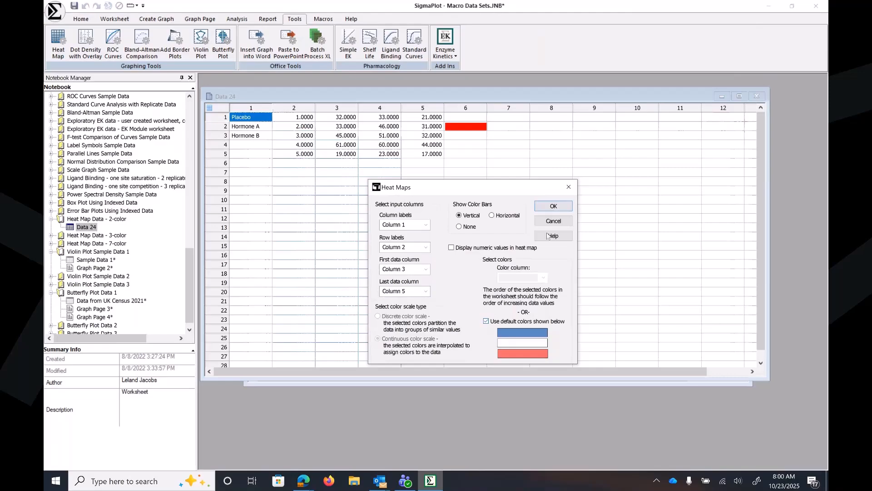
left_click(552, 208)
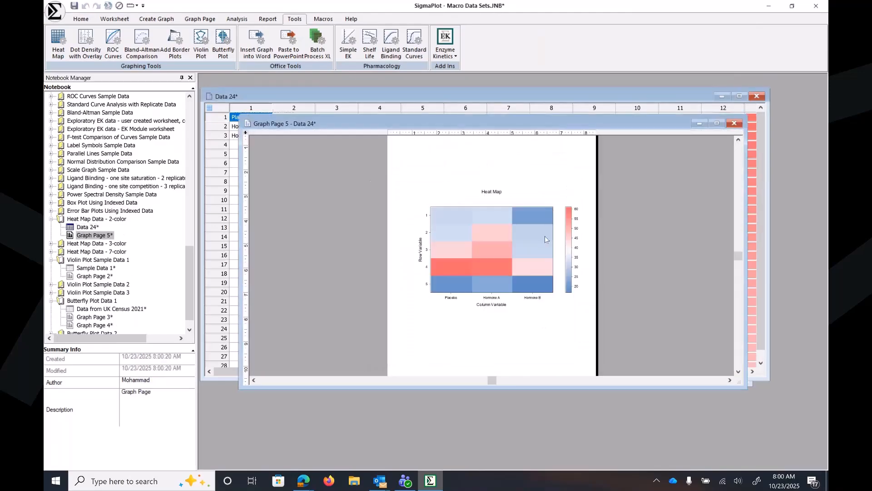
left_click_drag(573, 125, 580, 91)
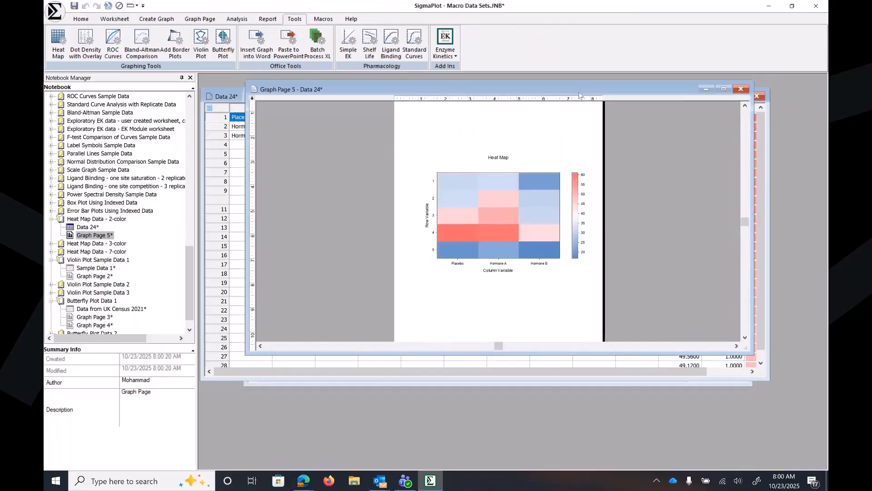
left_click_drag(749, 352, 800, 400)
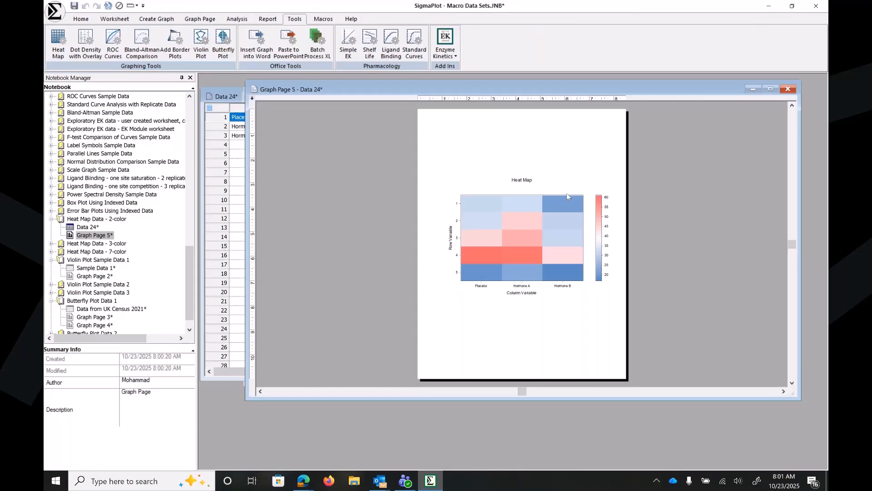
mouse_move(307, 485)
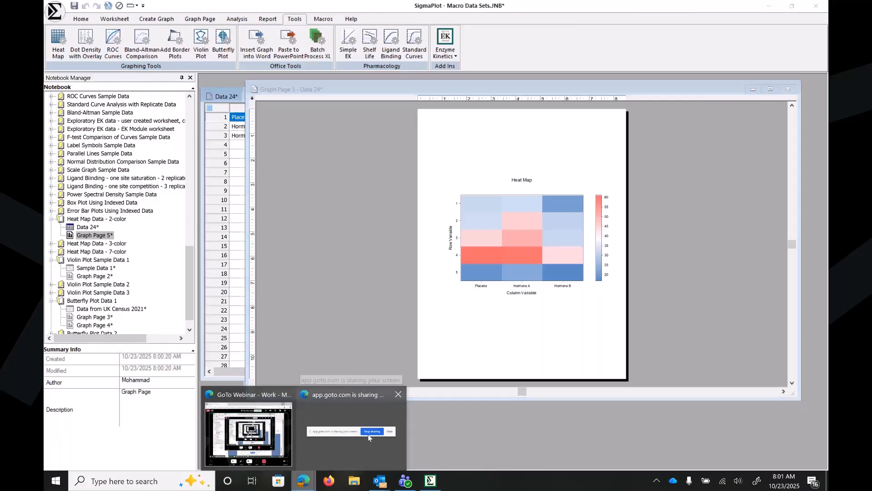
mouse_move(368, 434)
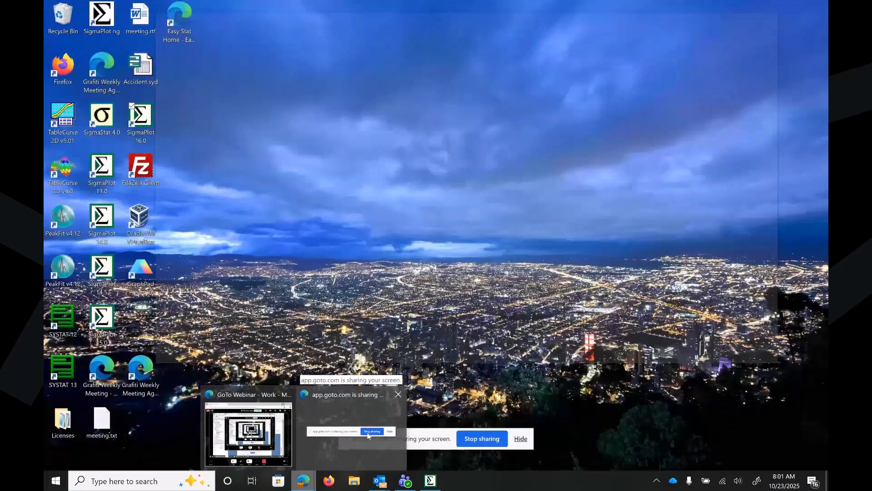
right_click(367, 433)
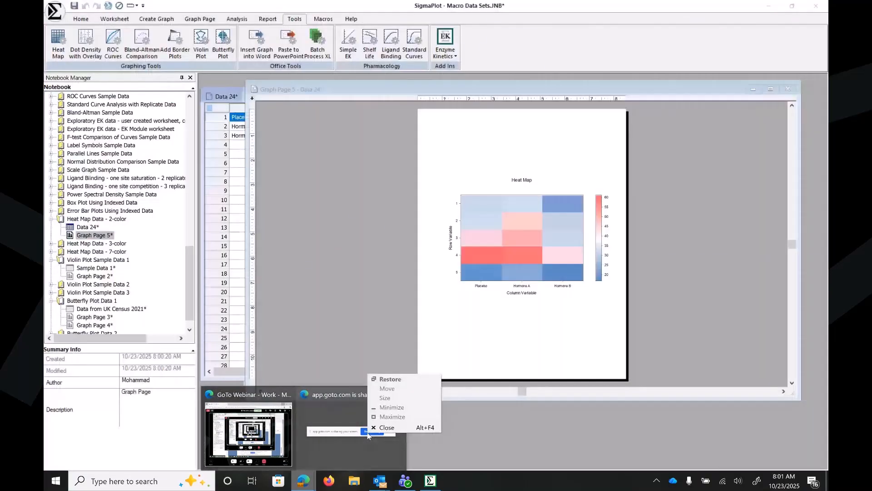
left_click(537, 350)
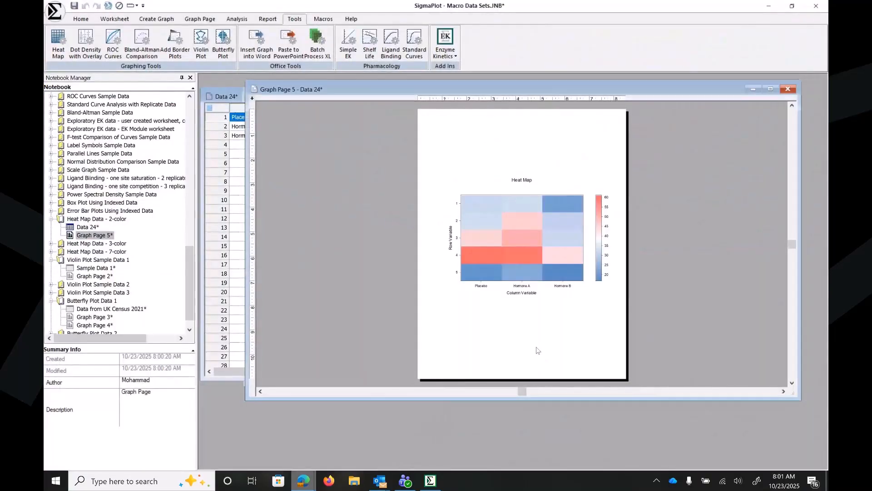